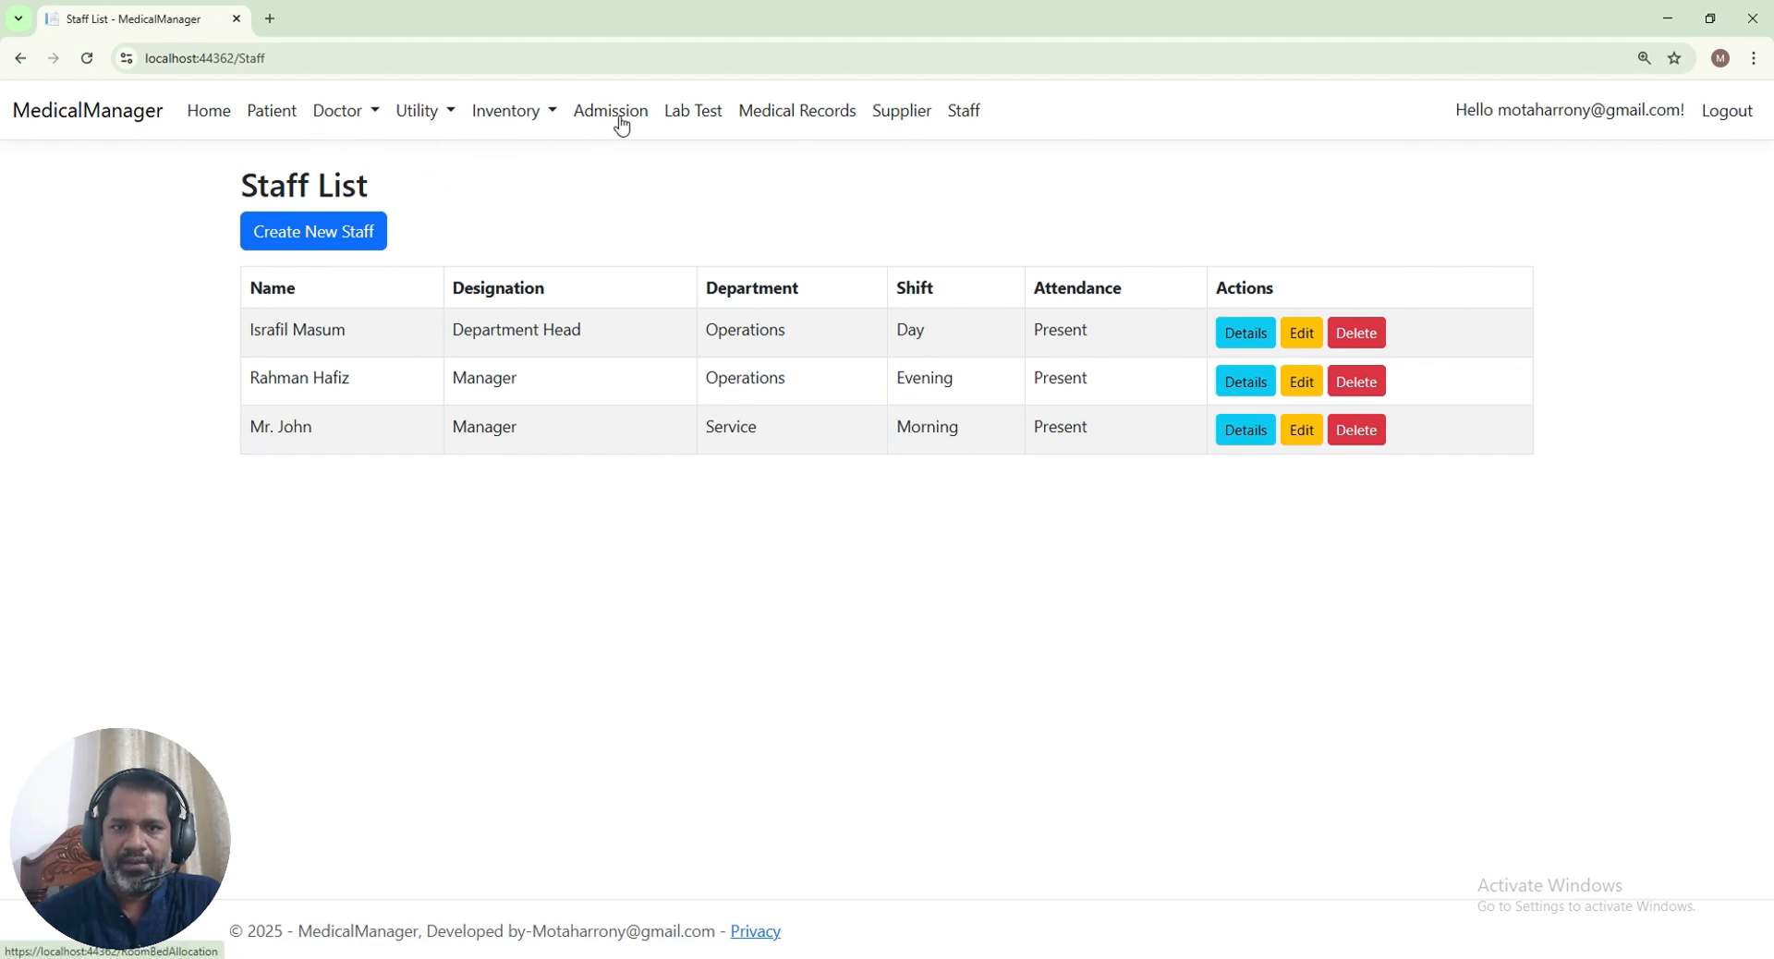
View the medical records, lab test and admission pages
left_click(787, 122)
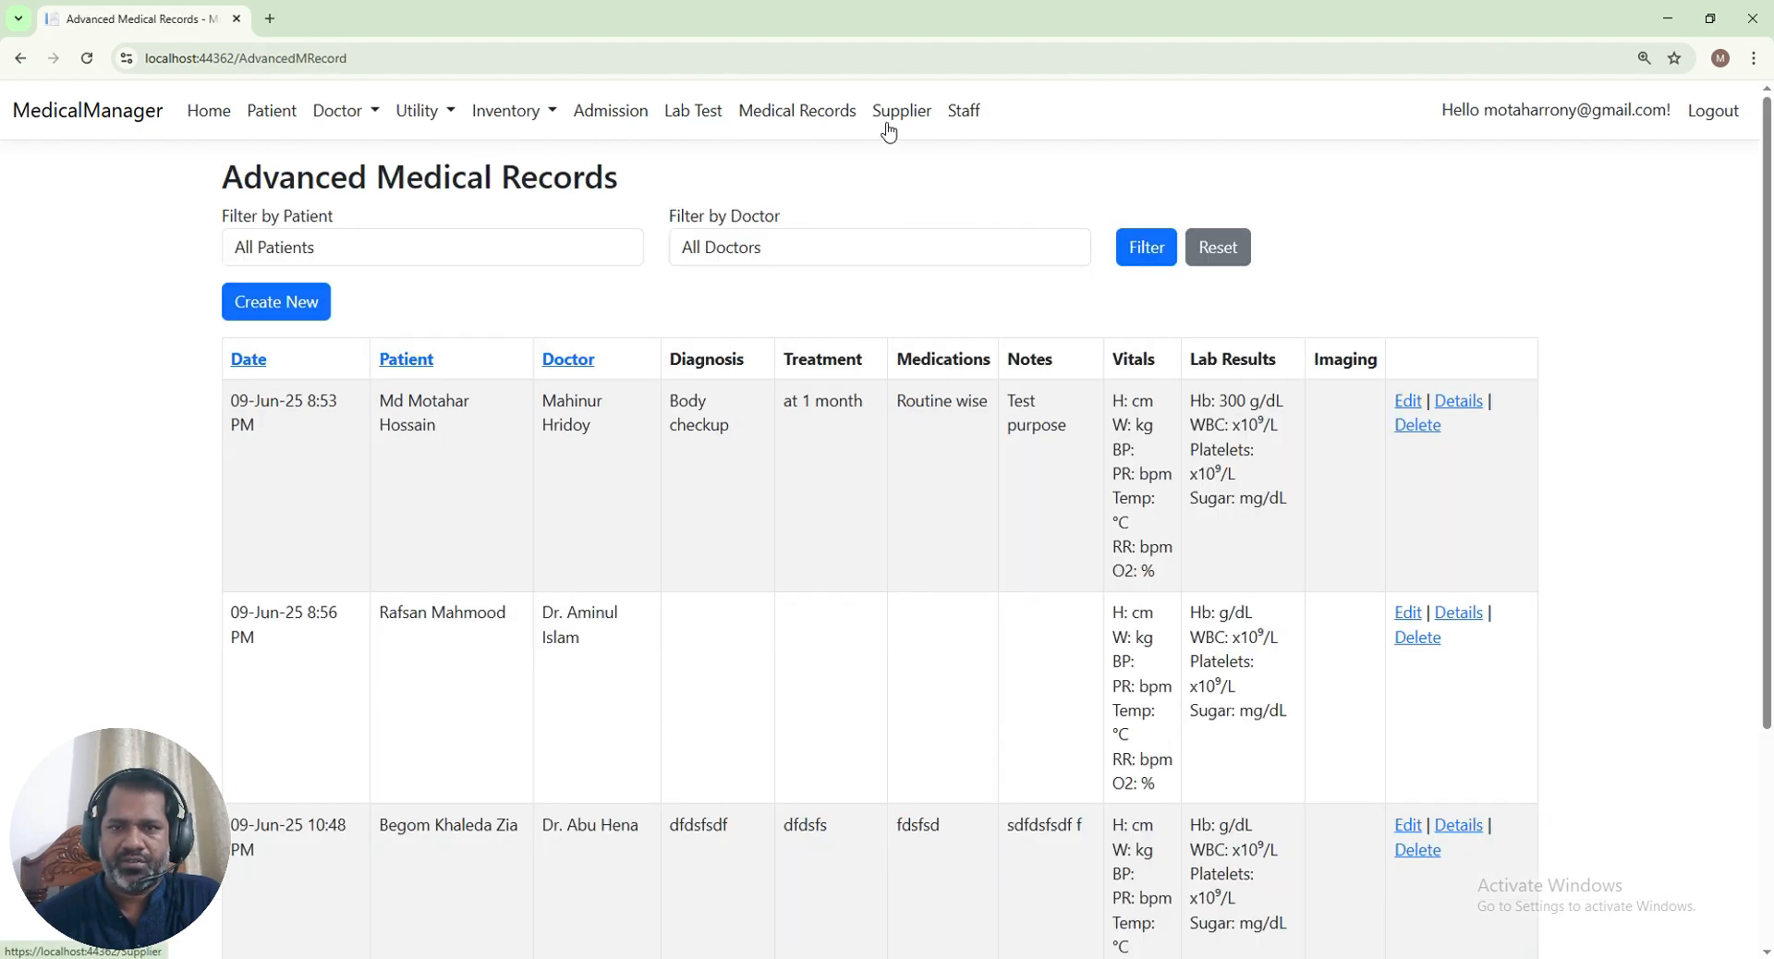
left_click(691, 118)
left_click(626, 122)
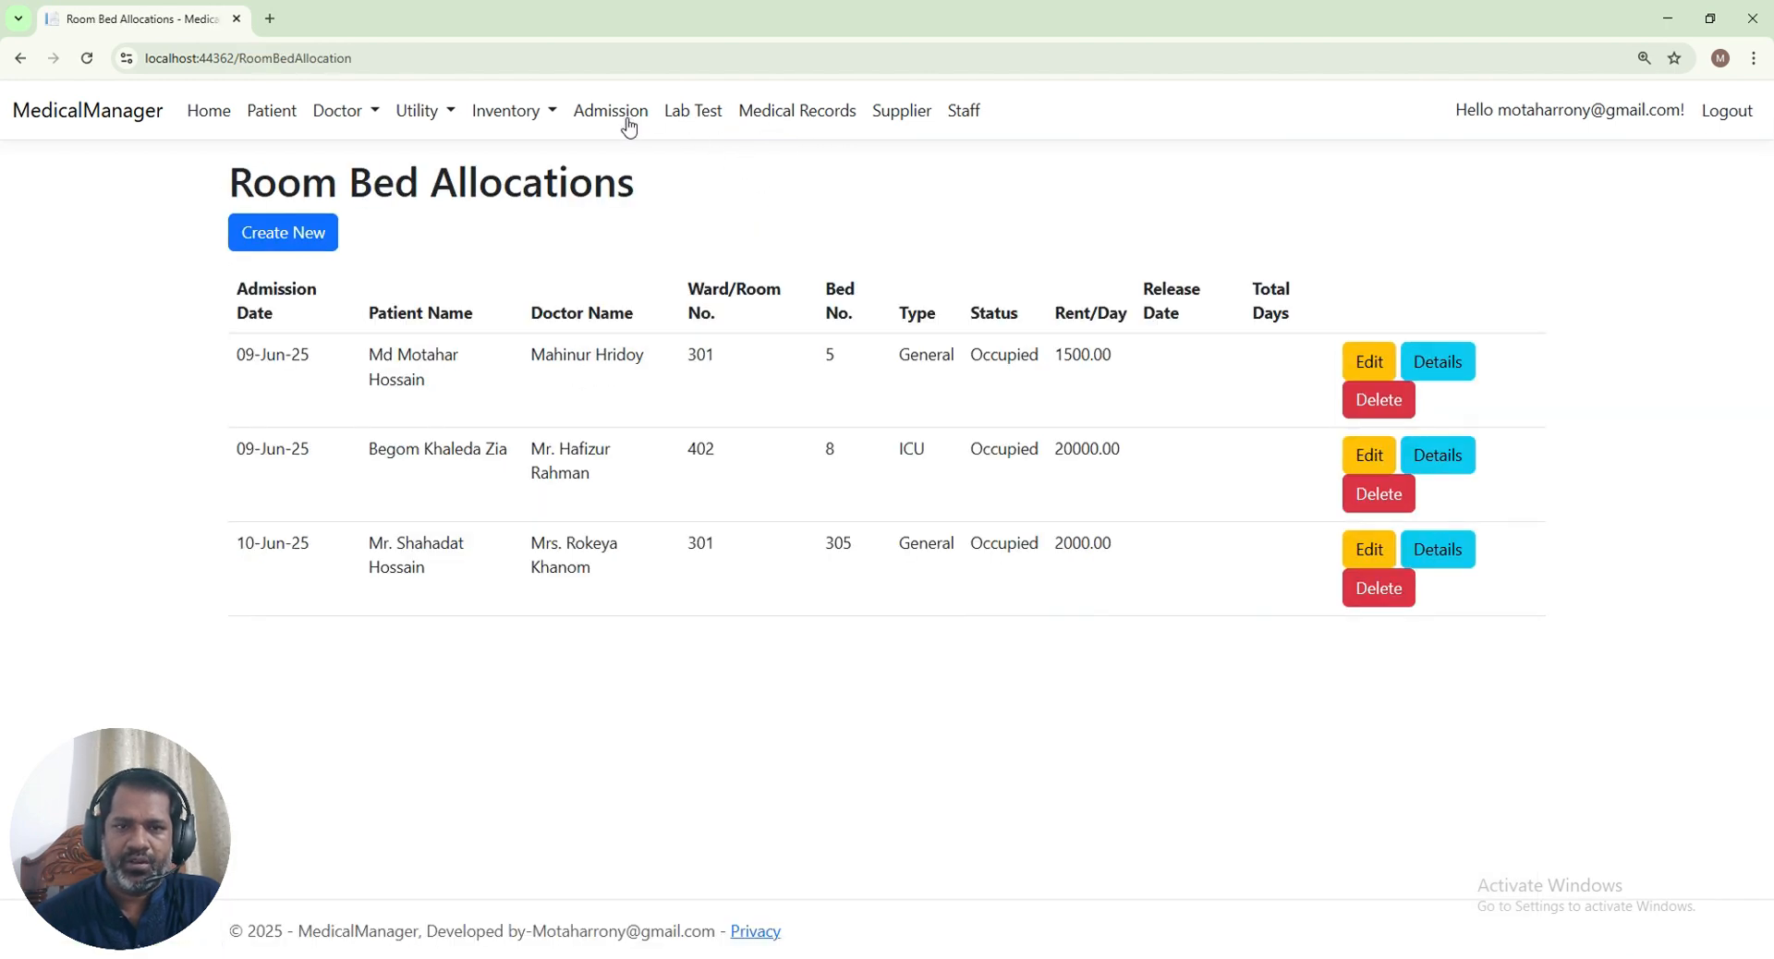
Create a new department named Service and highlight it in the department list
left_click(426, 116)
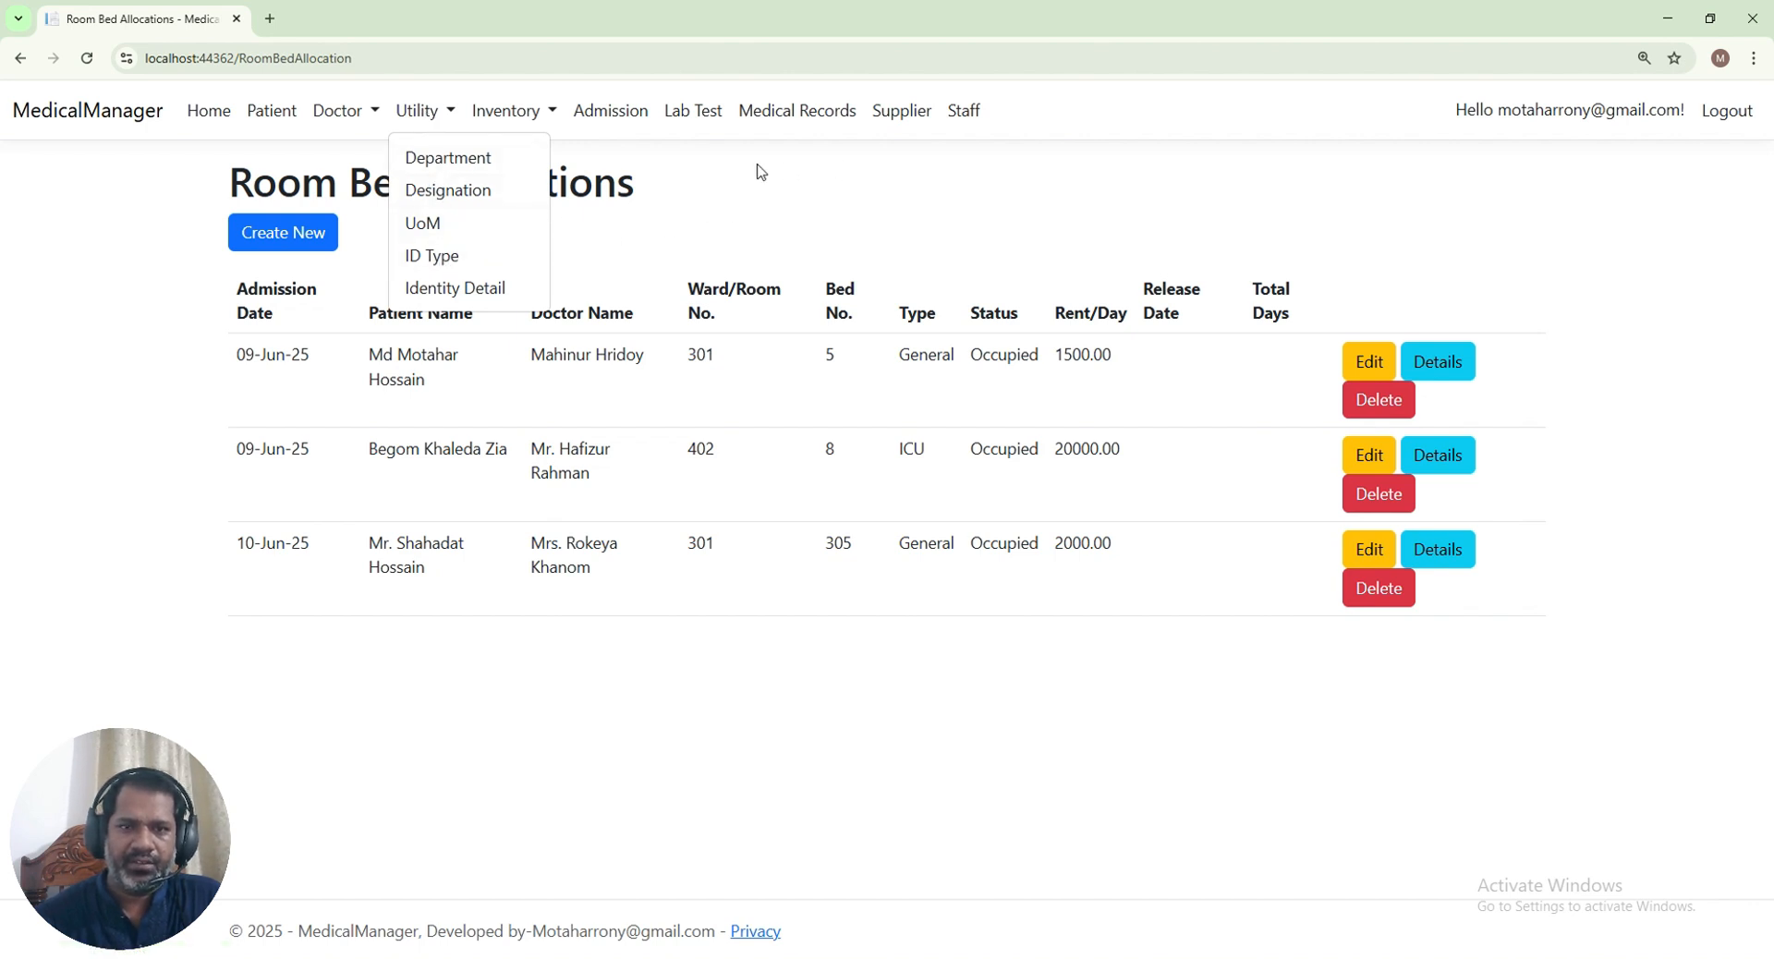
left_click(442, 170)
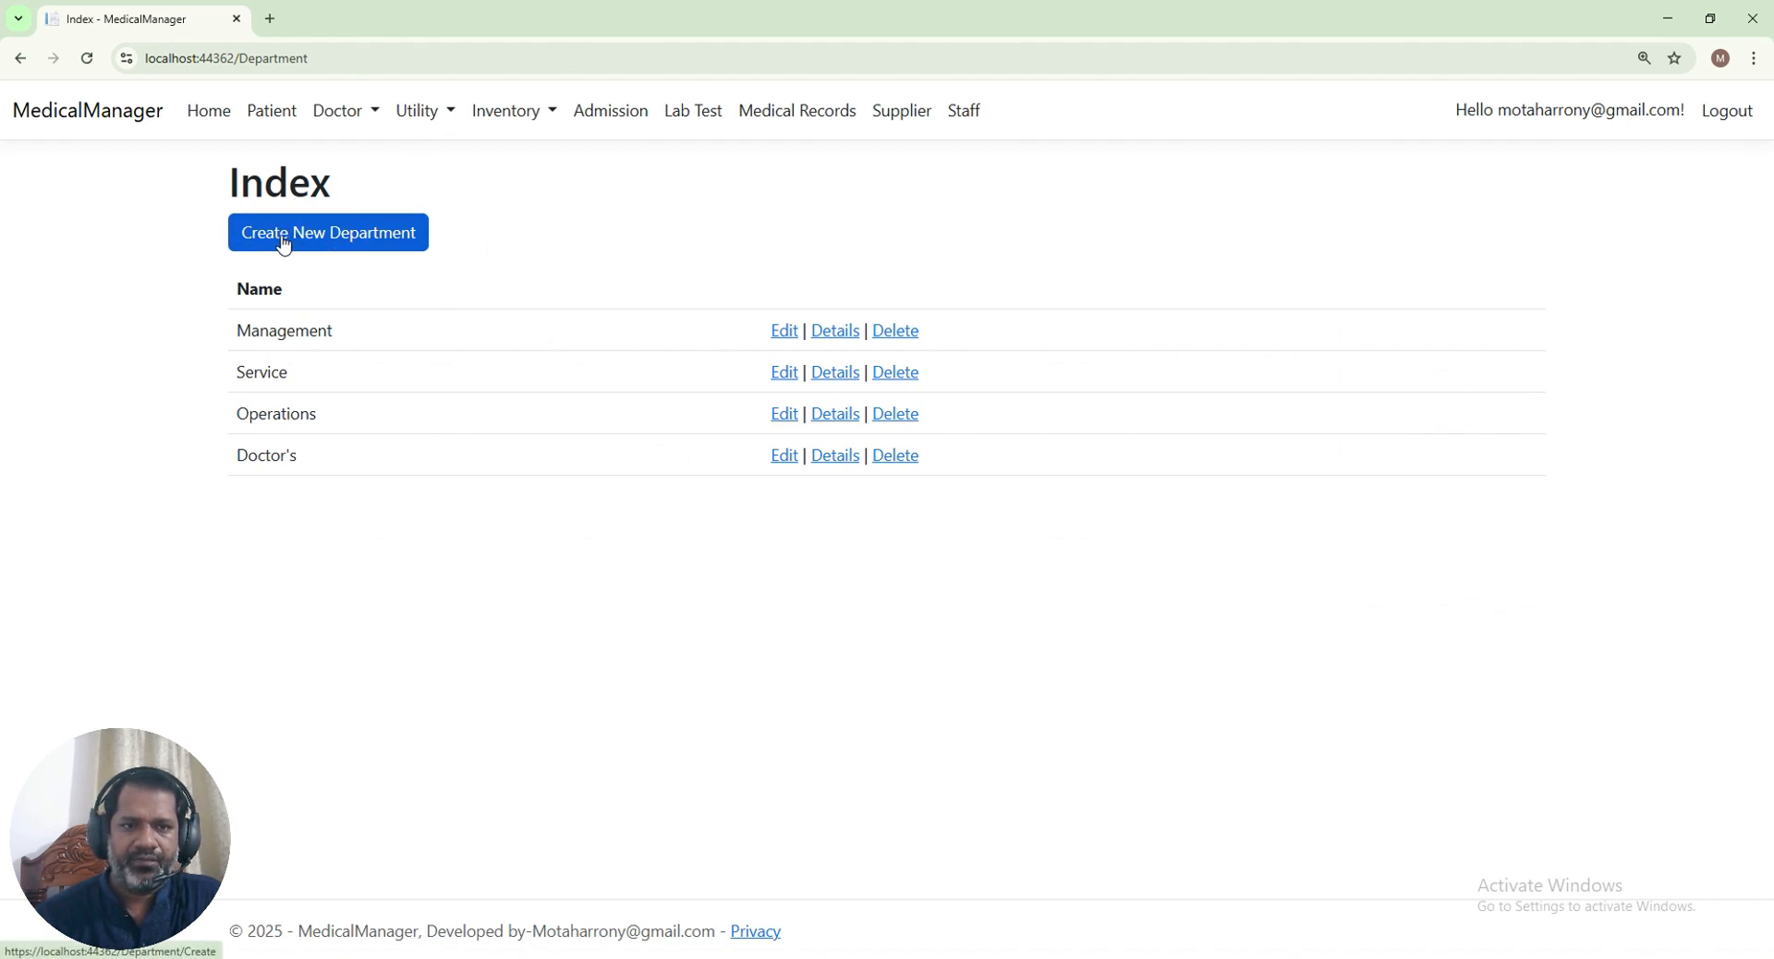
left_click(282, 243)
left_click(381, 320)
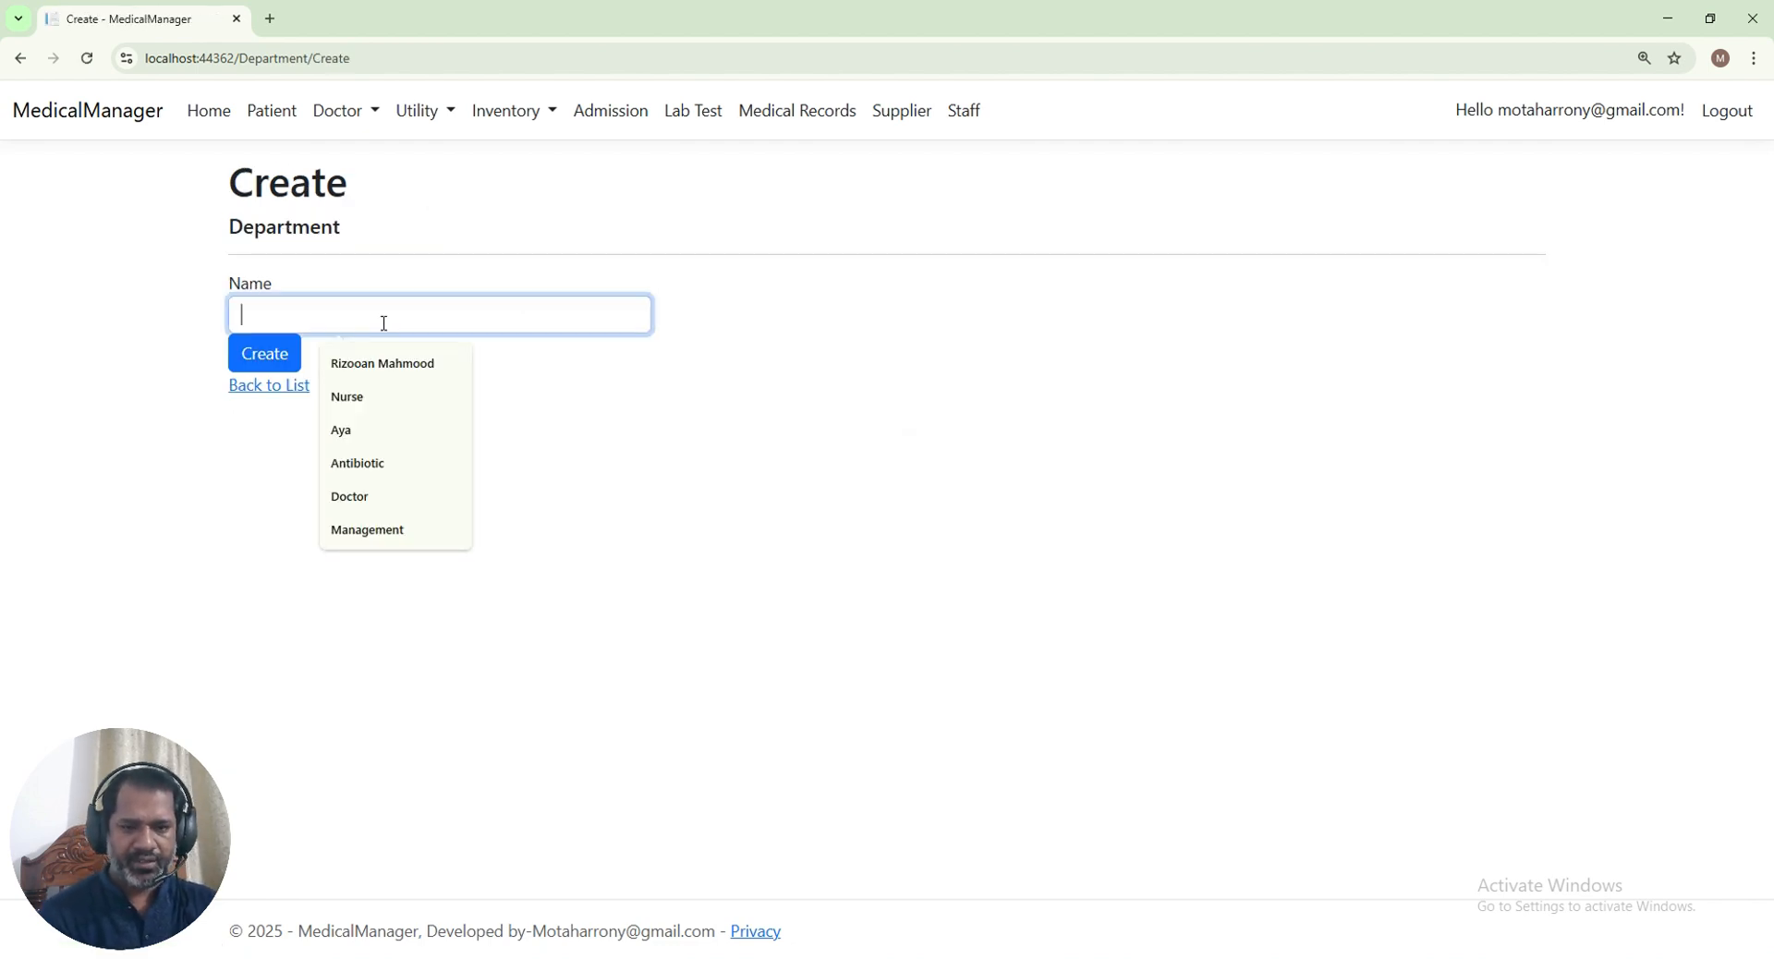
type("Service")
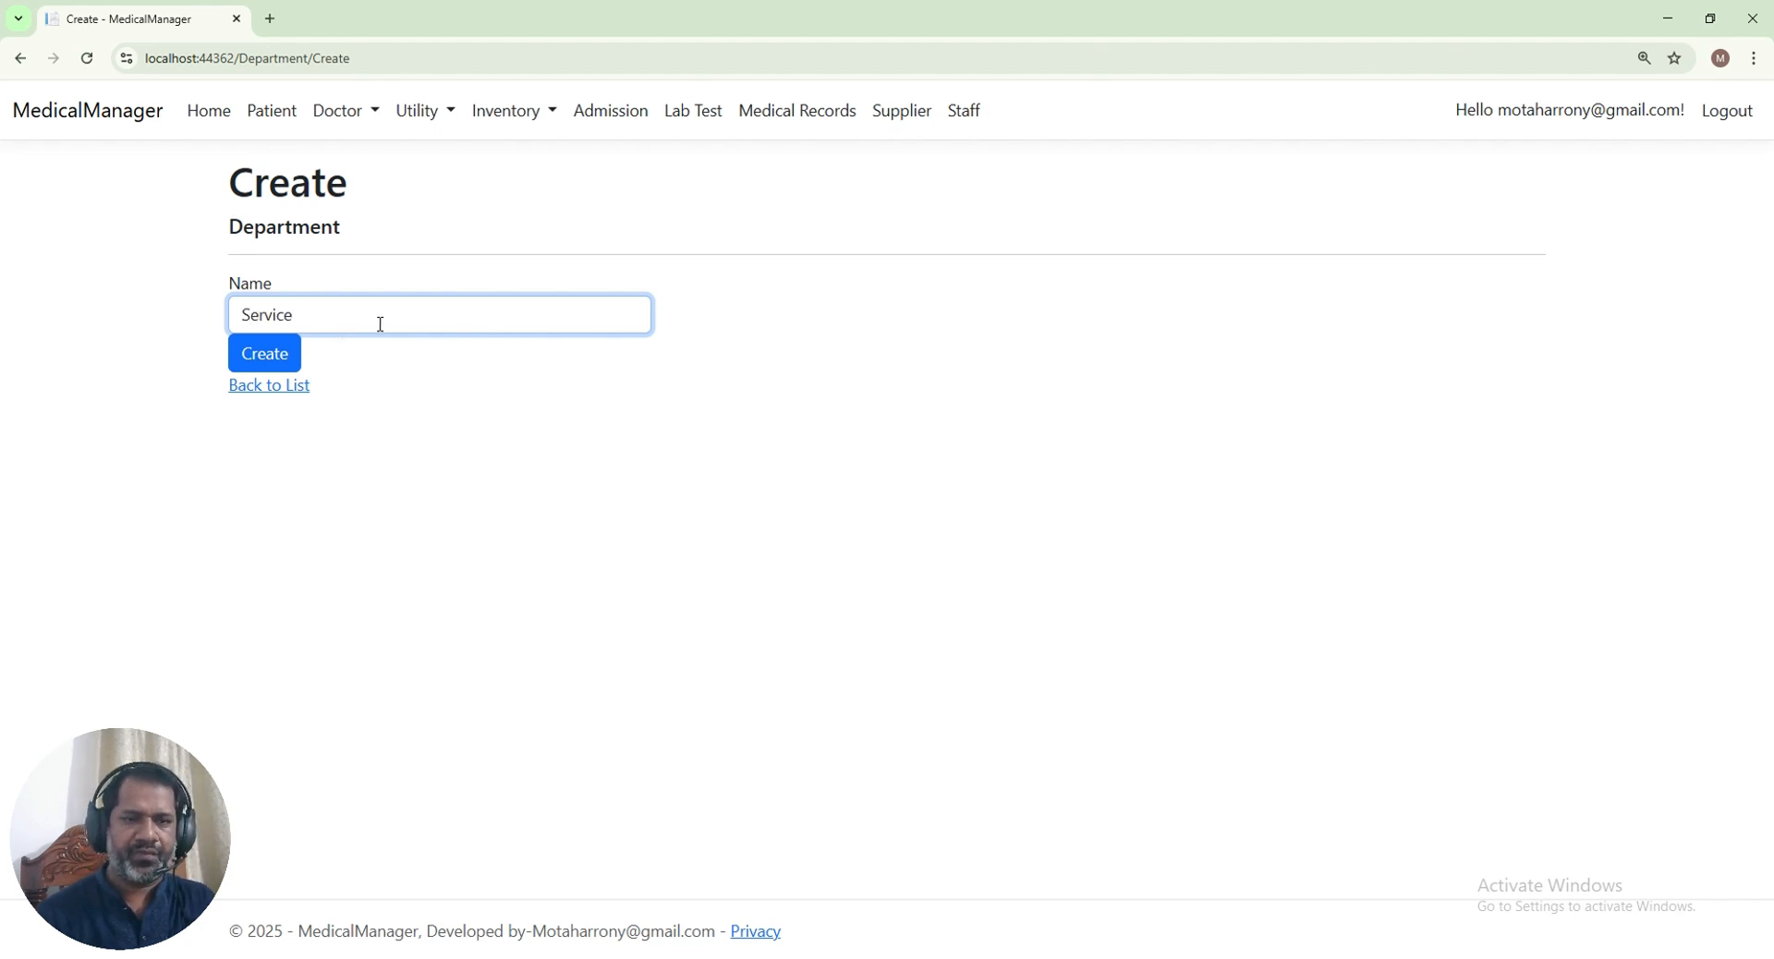
left_click(267, 355)
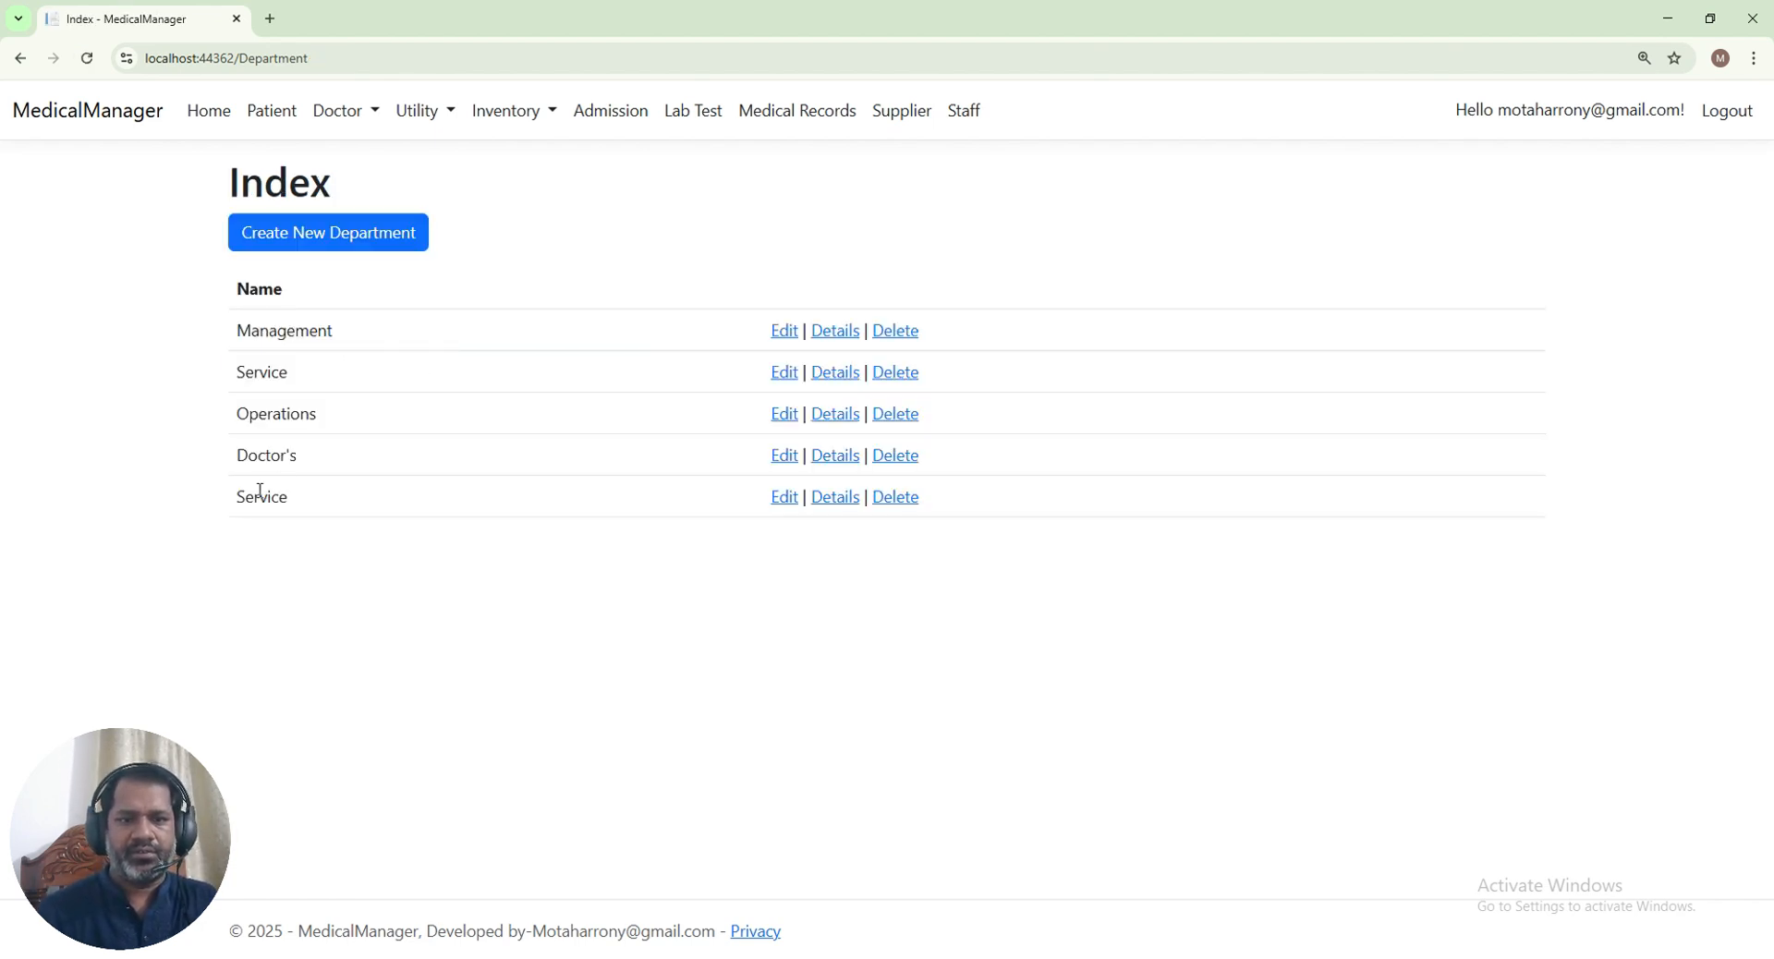
left_click_drag(233, 499, 384, 495)
left_click(520, 518)
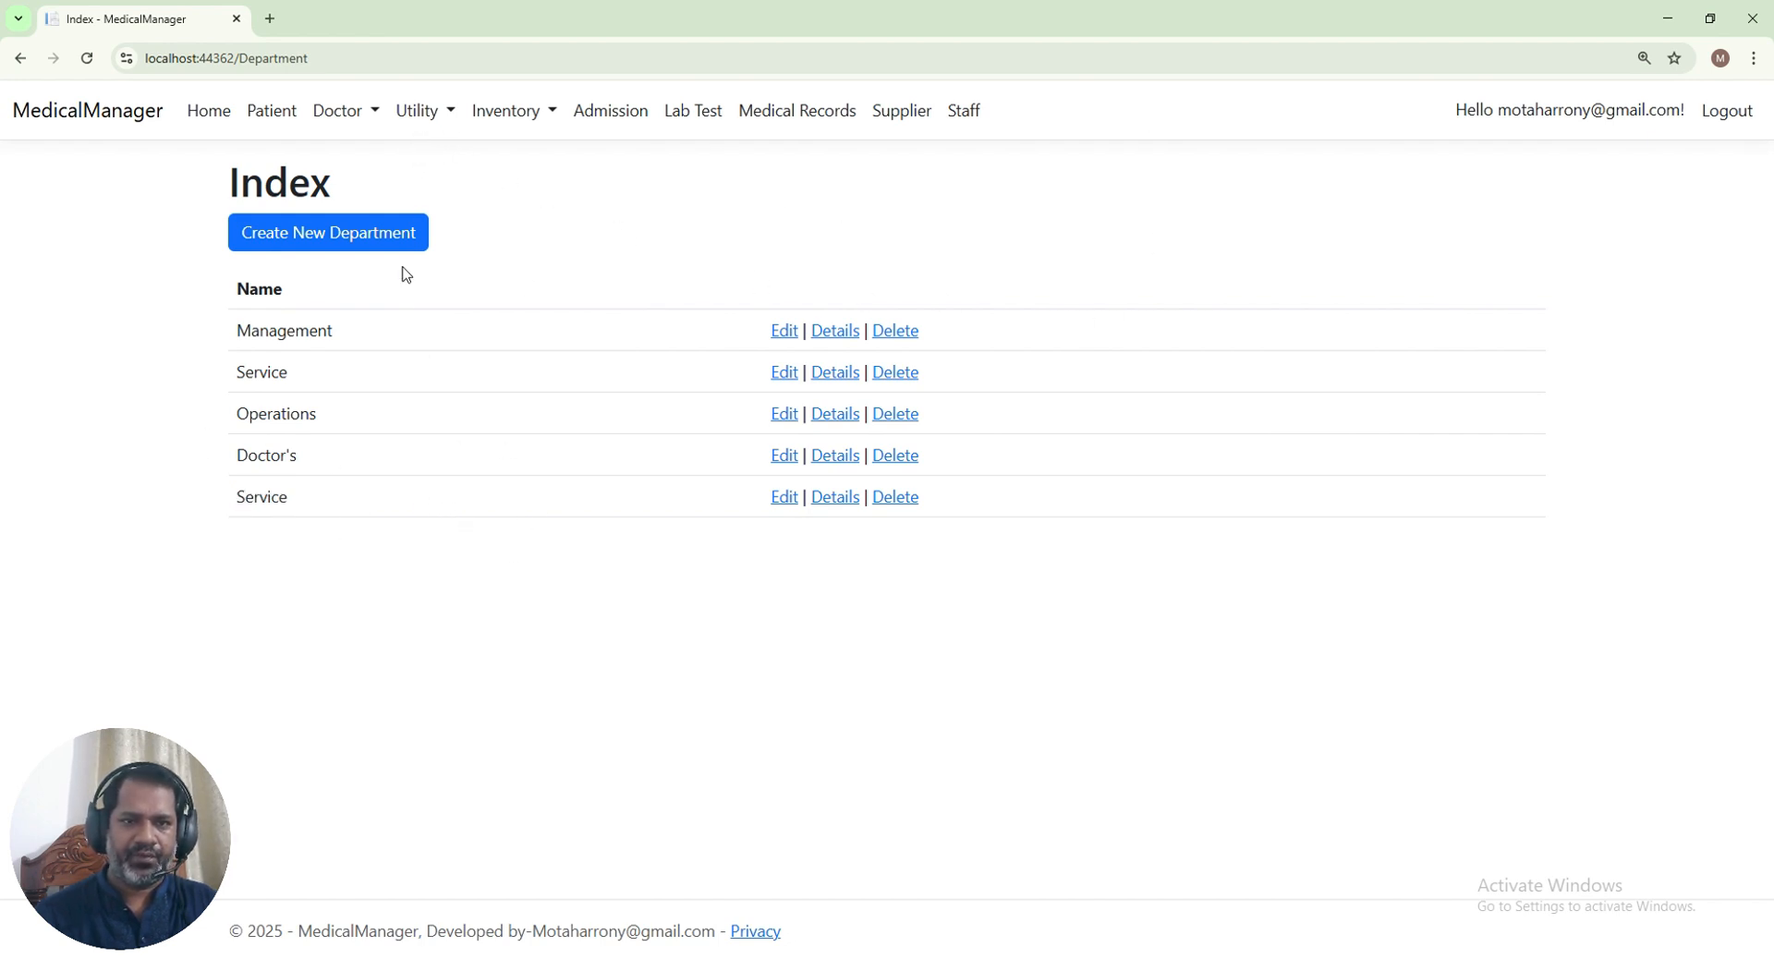
double_click(258, 492)
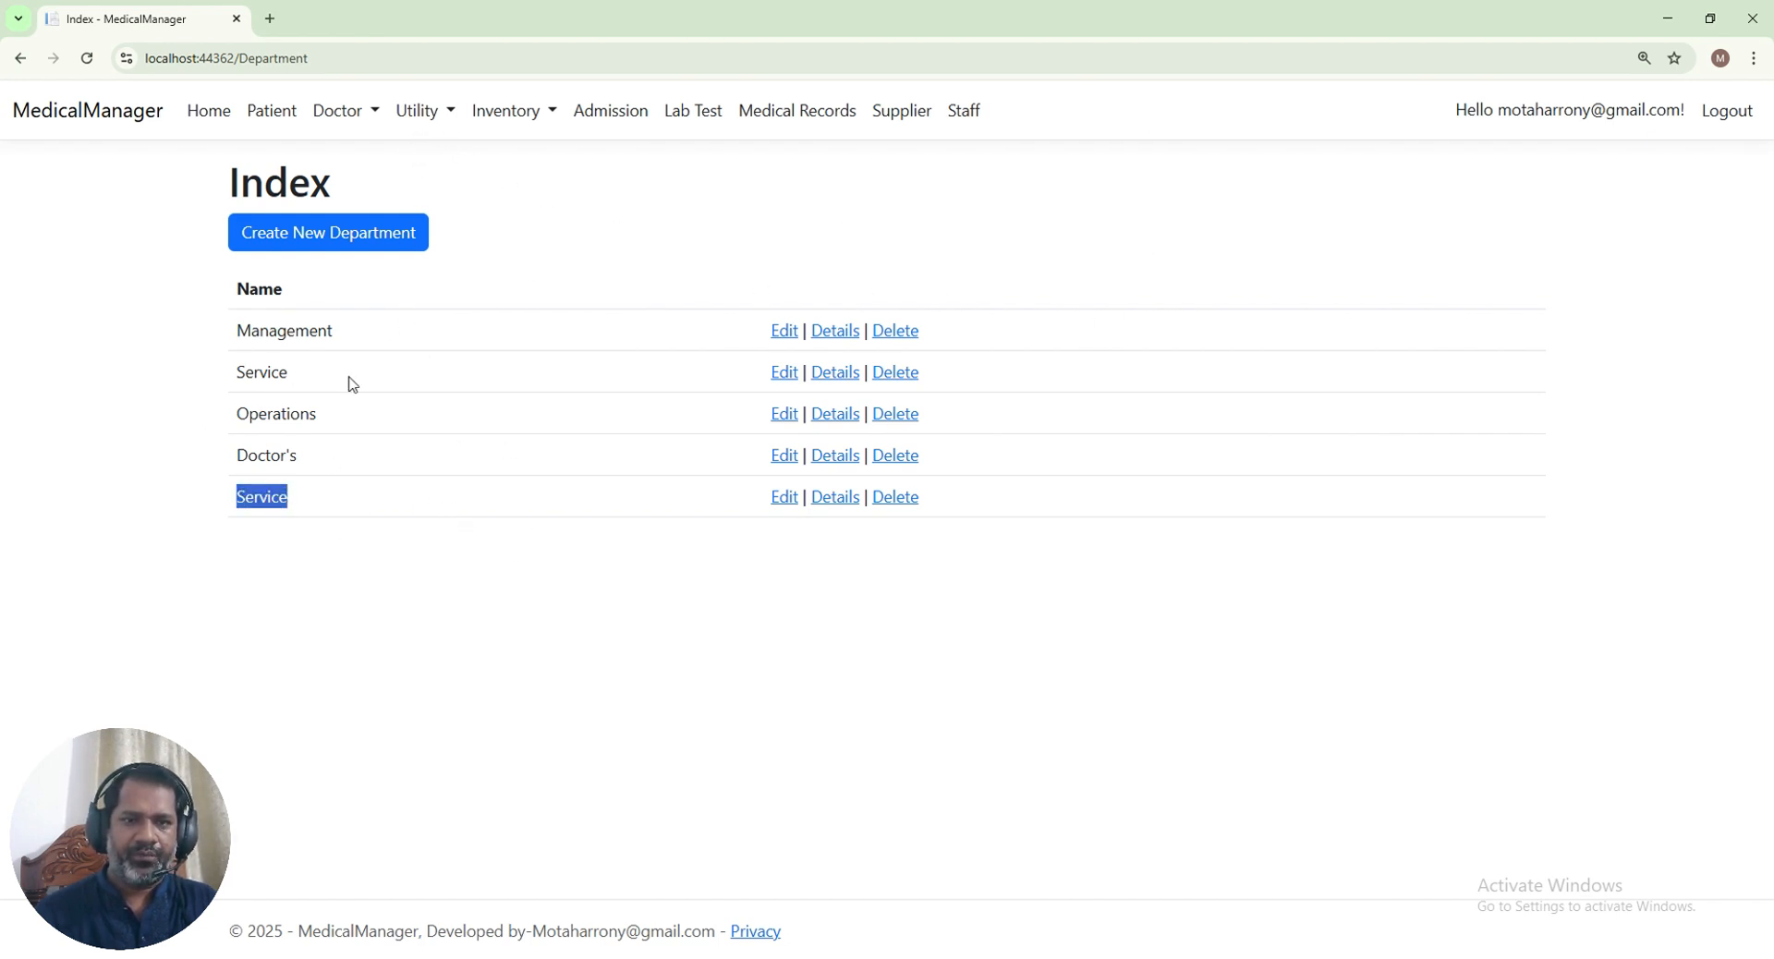
Create a new designation named Managing Director
left_click(408, 114)
left_click(437, 191)
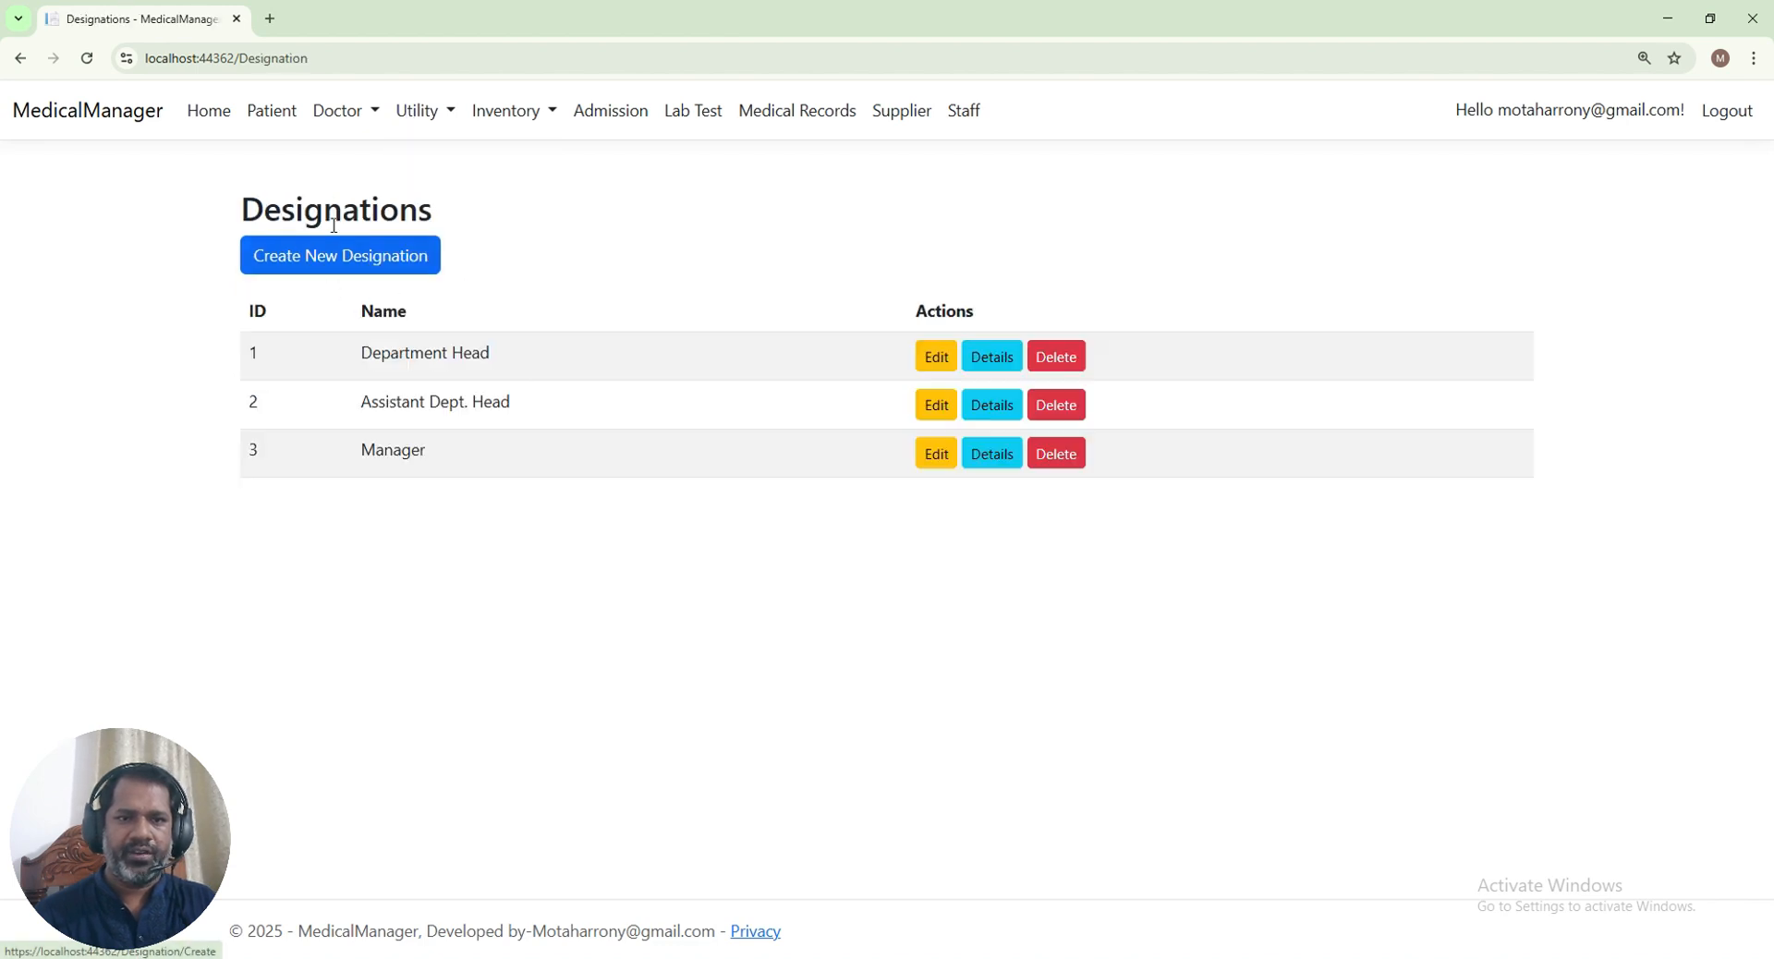
left_click(312, 263)
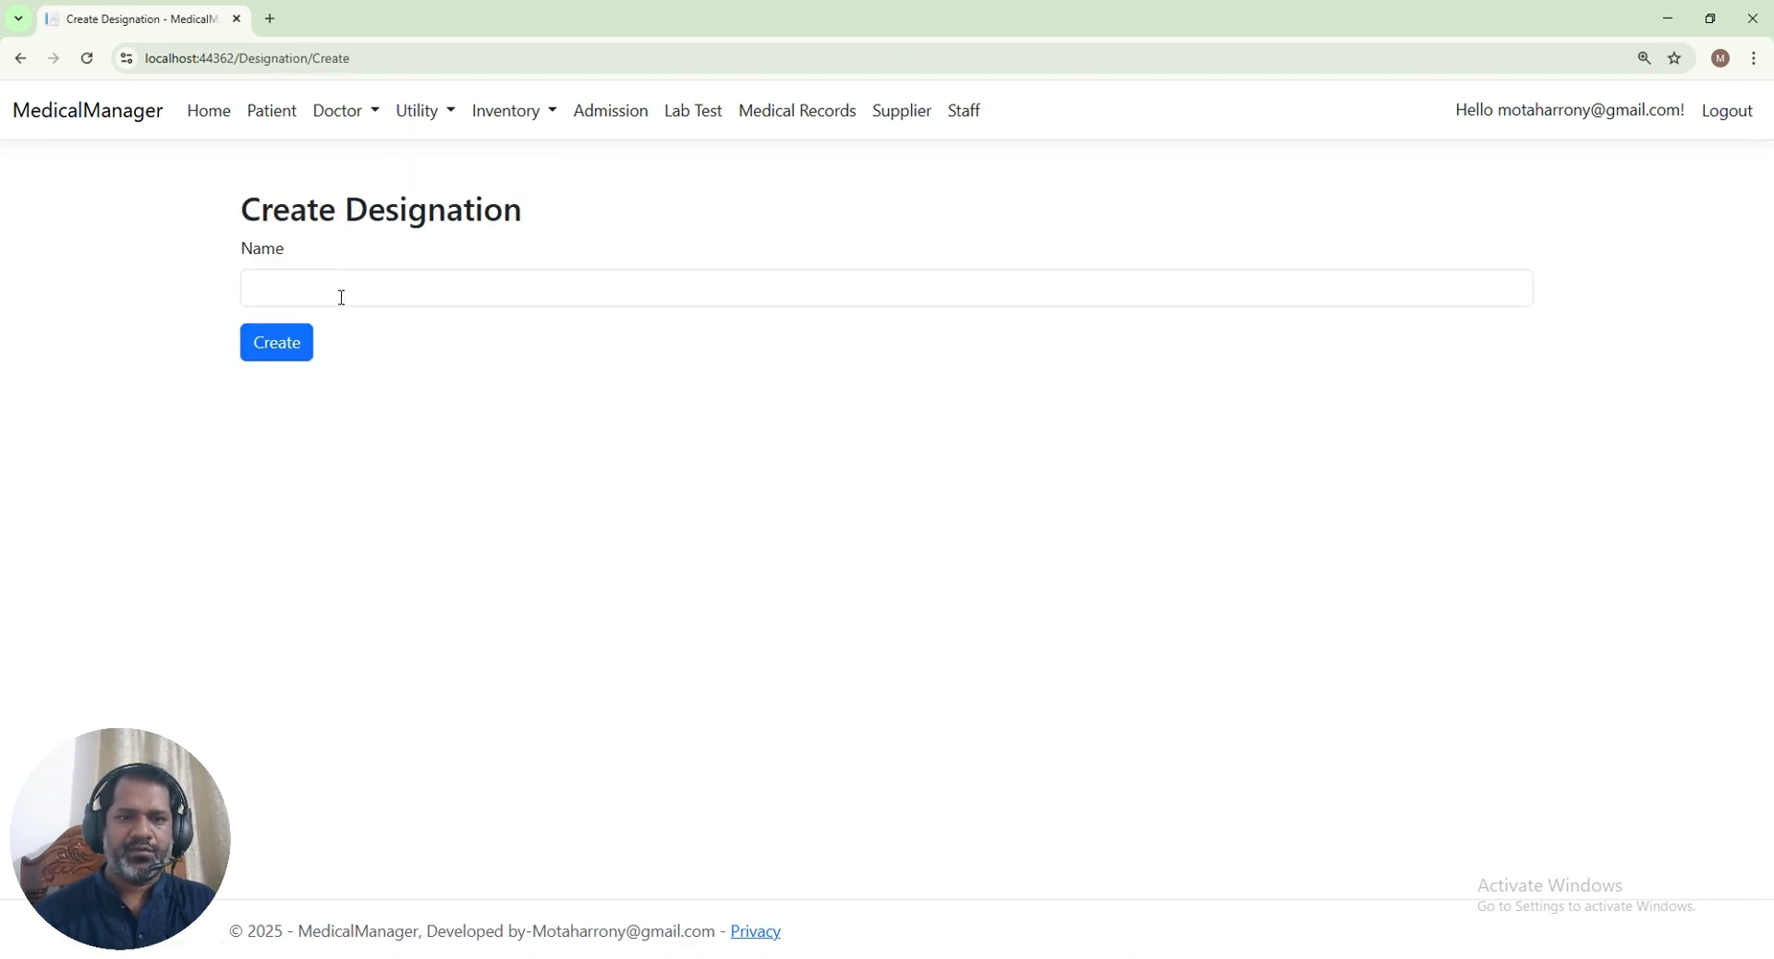
left_click(340, 291)
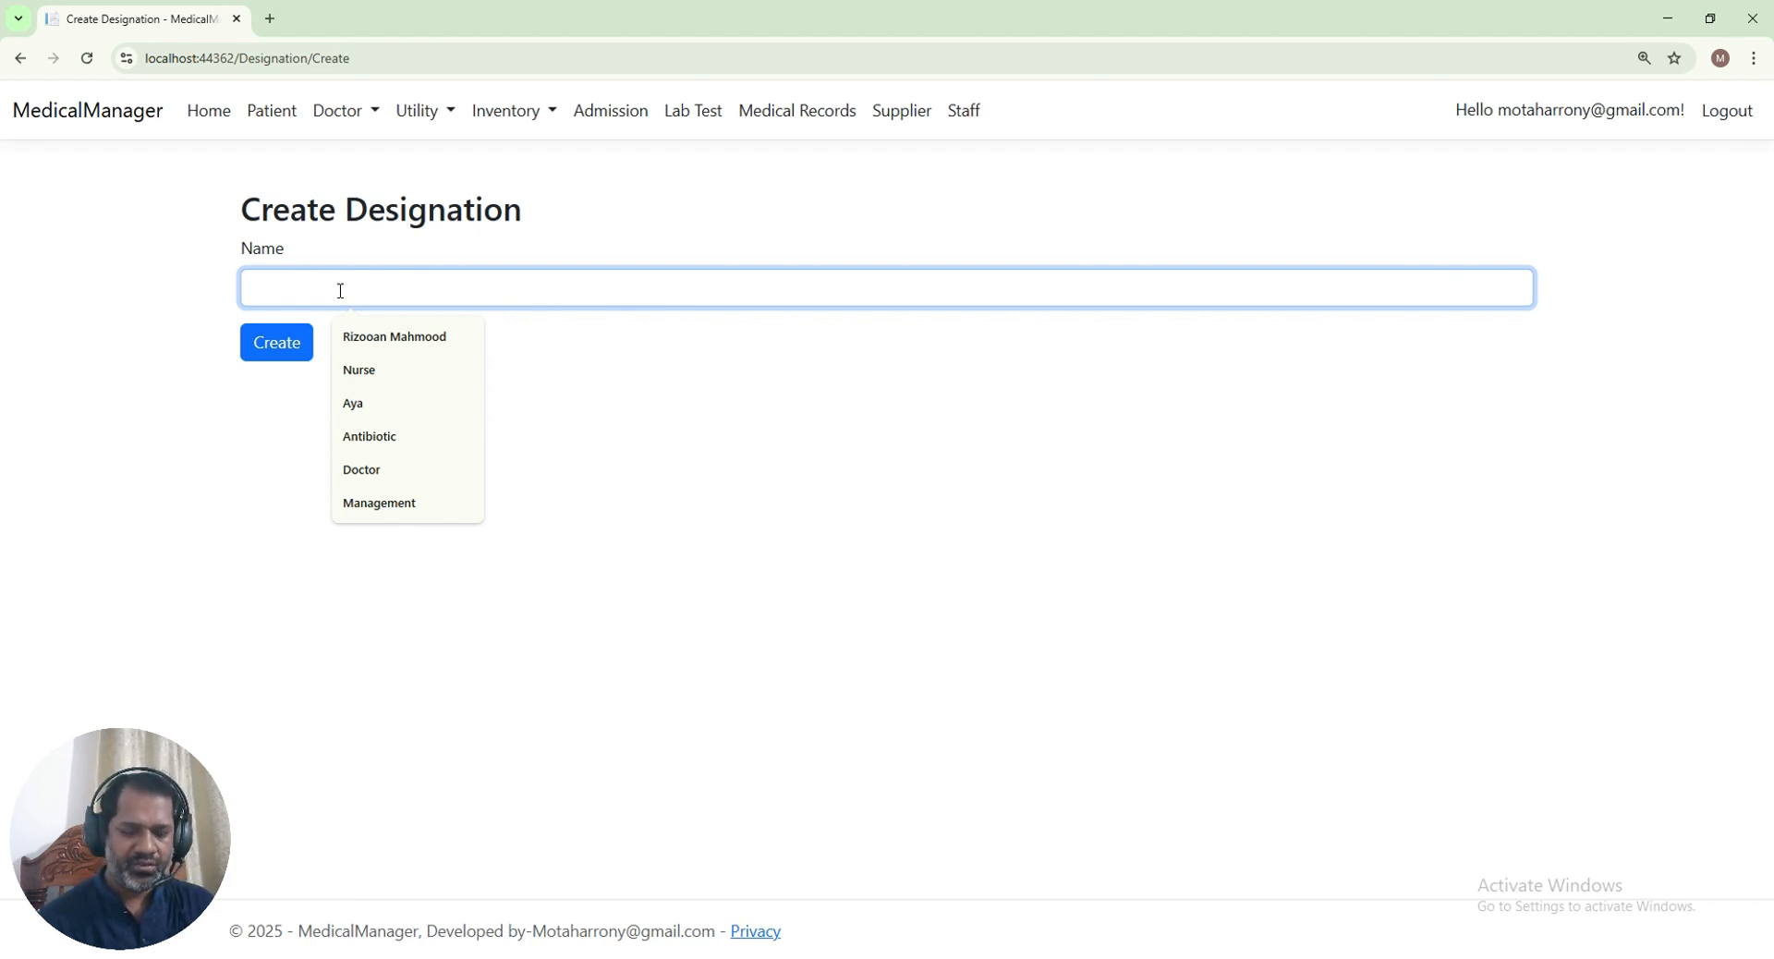
type("M")
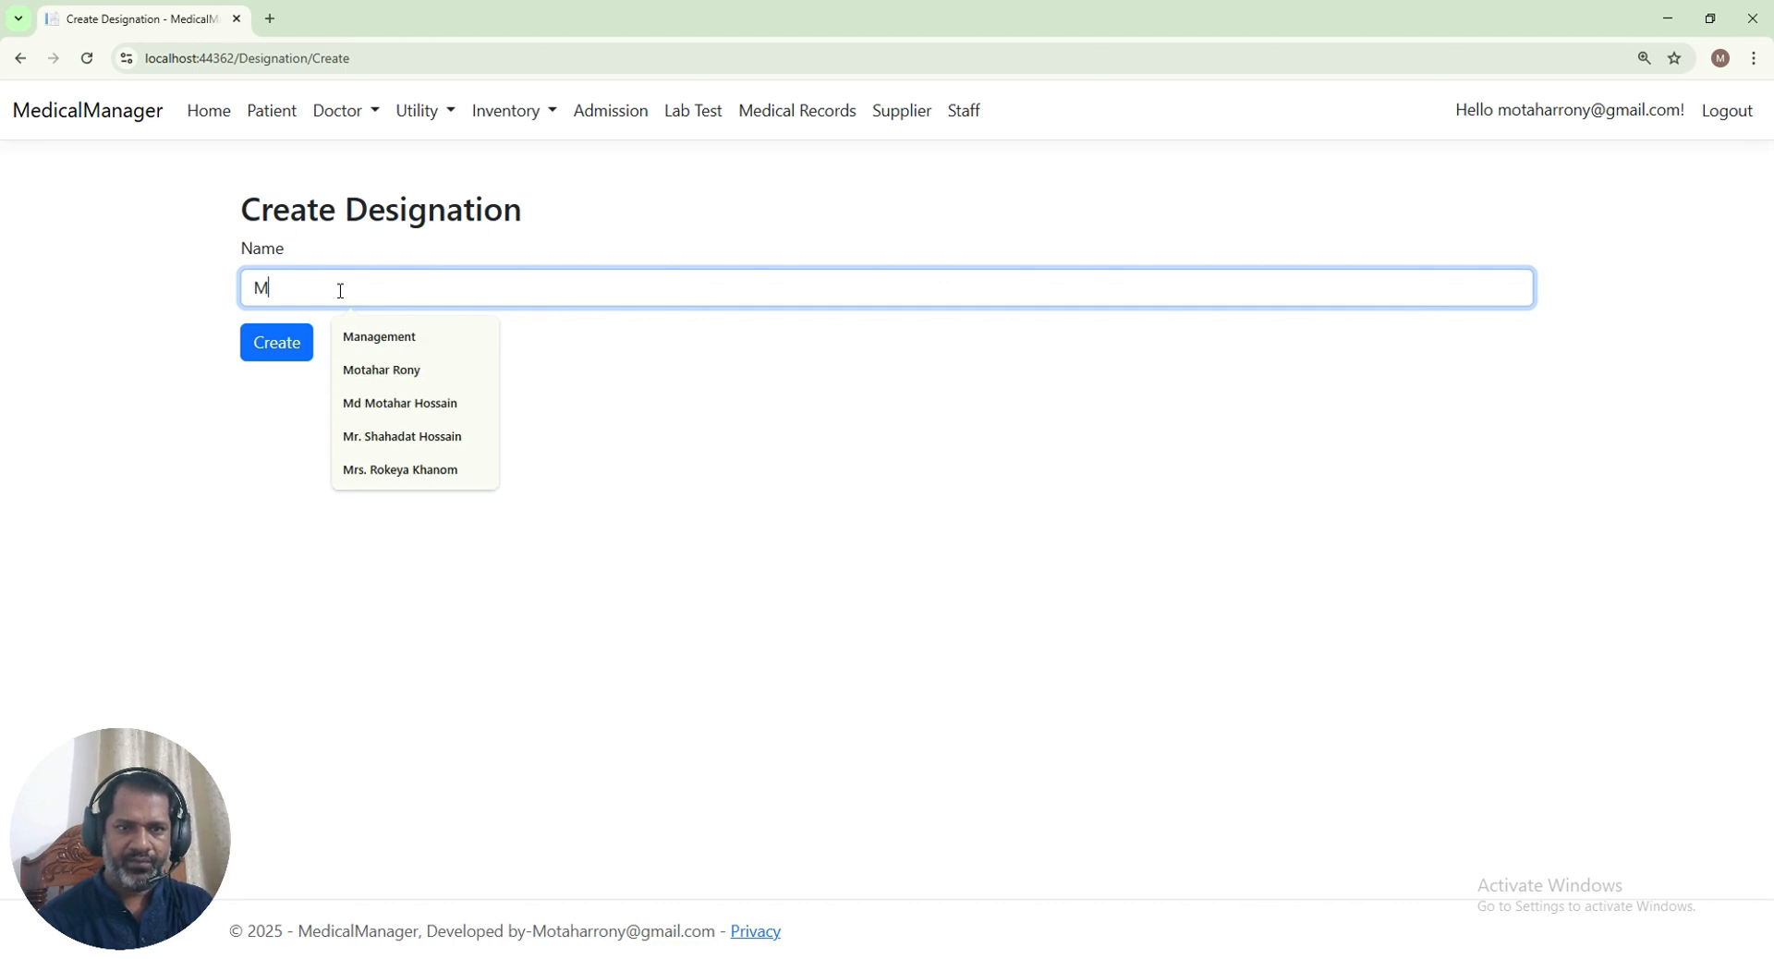
type("anaging Director")
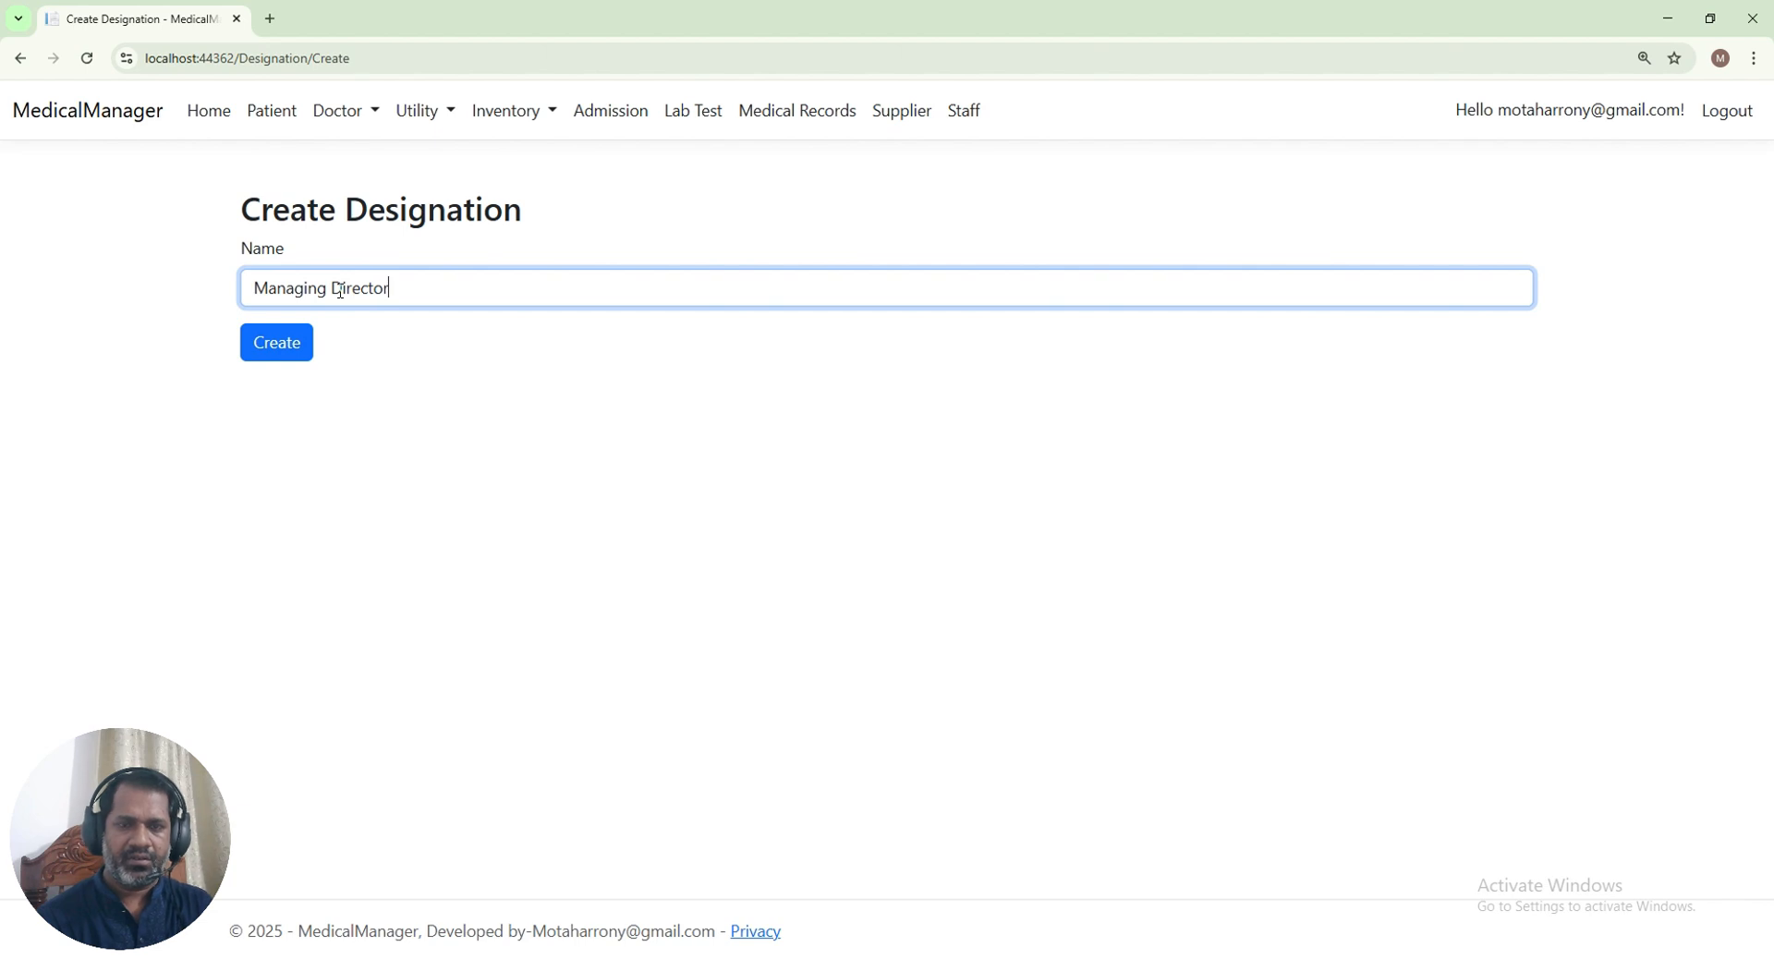
key("Return")
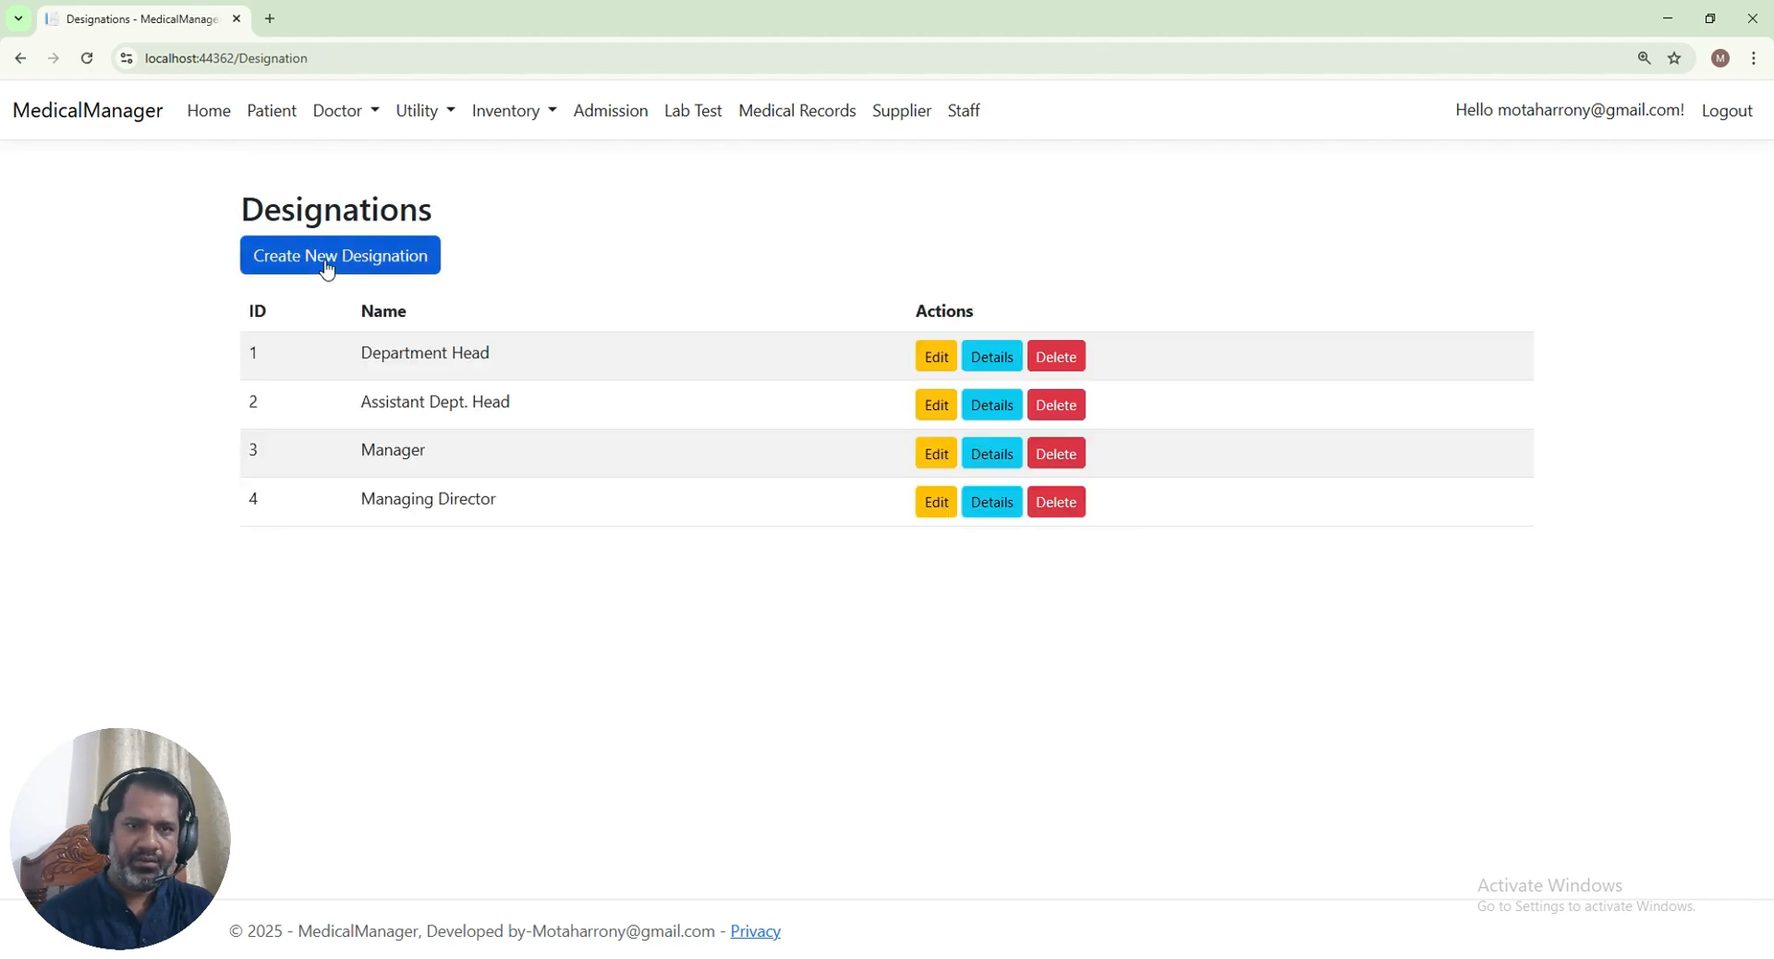
Add another designation named General Manager
left_click(325, 265)
left_click(318, 288)
type("General Manager")
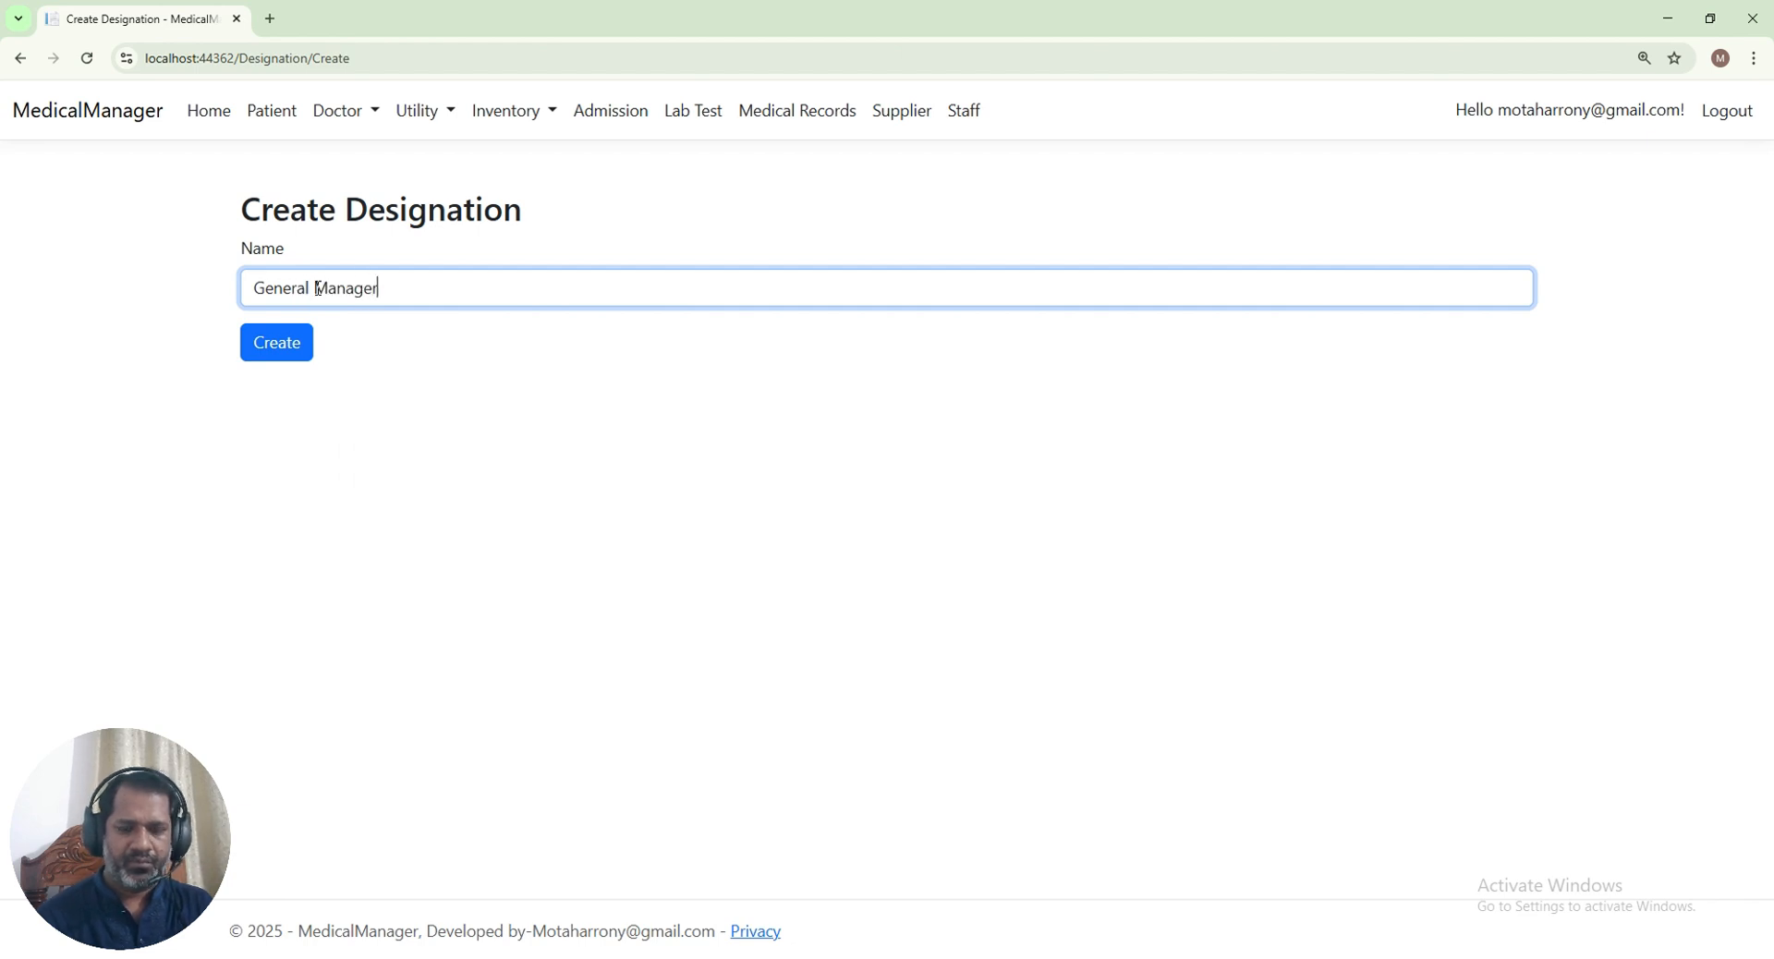
key("Return")
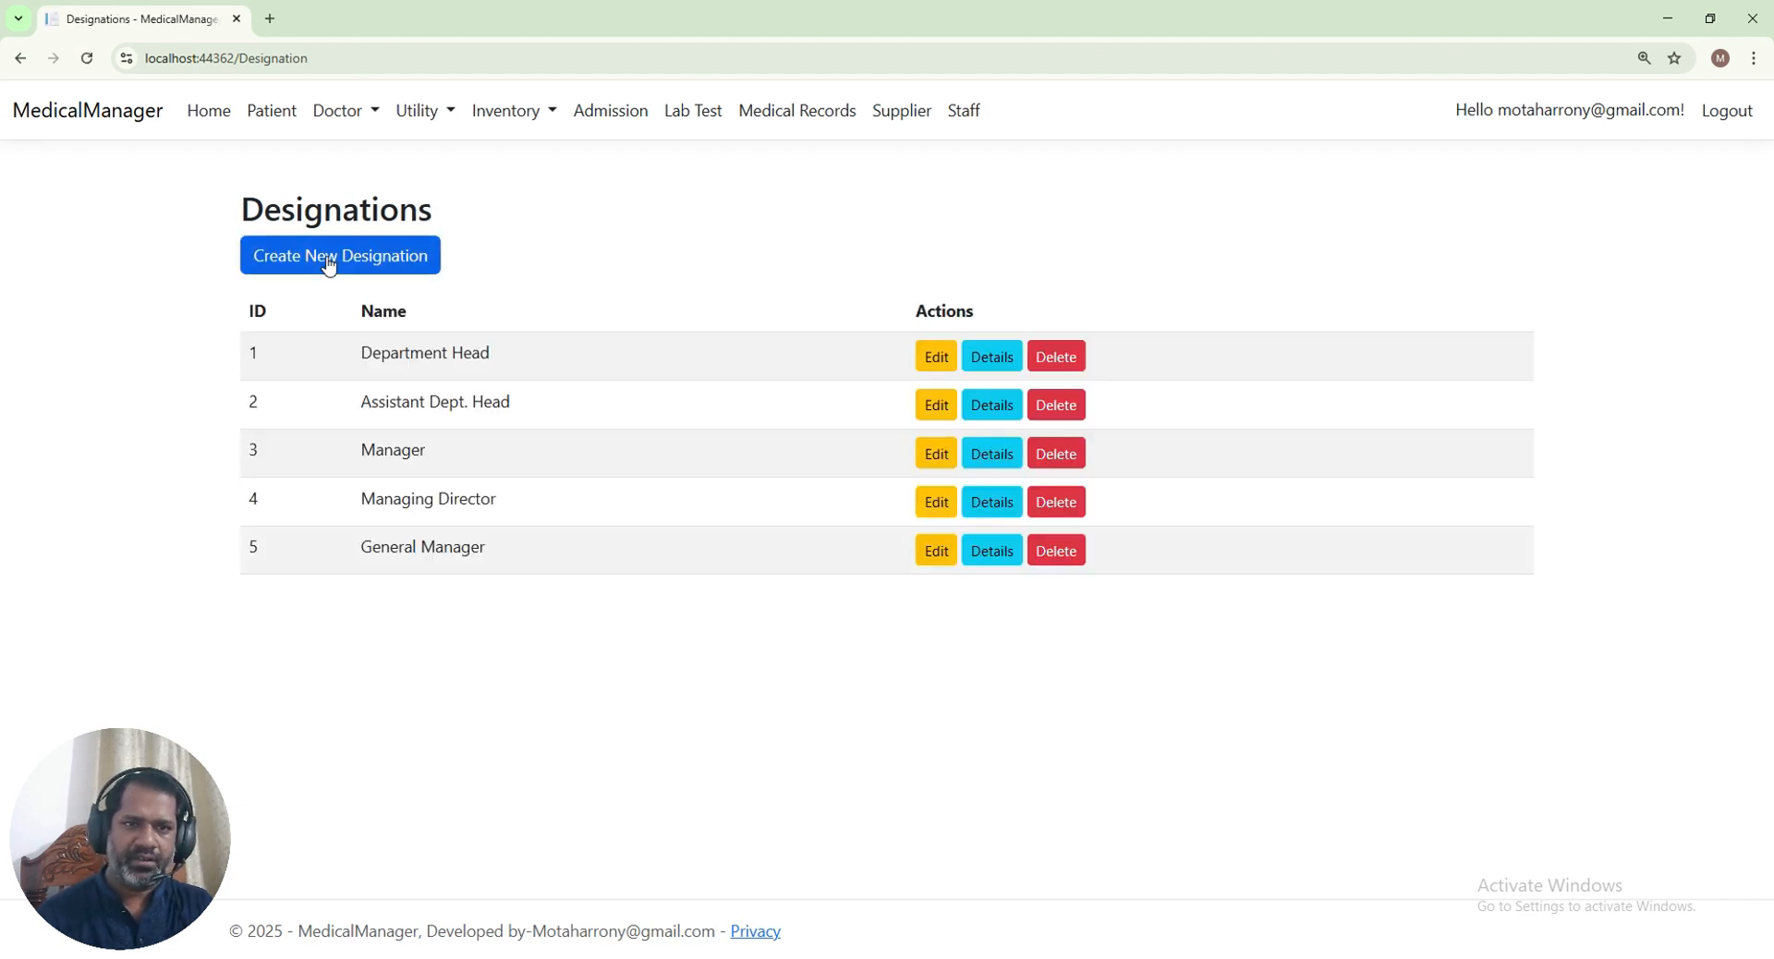
Add a designation named Accounts and highlight entries in the designation list
left_click(325, 262)
left_click(325, 283)
type("Accou")
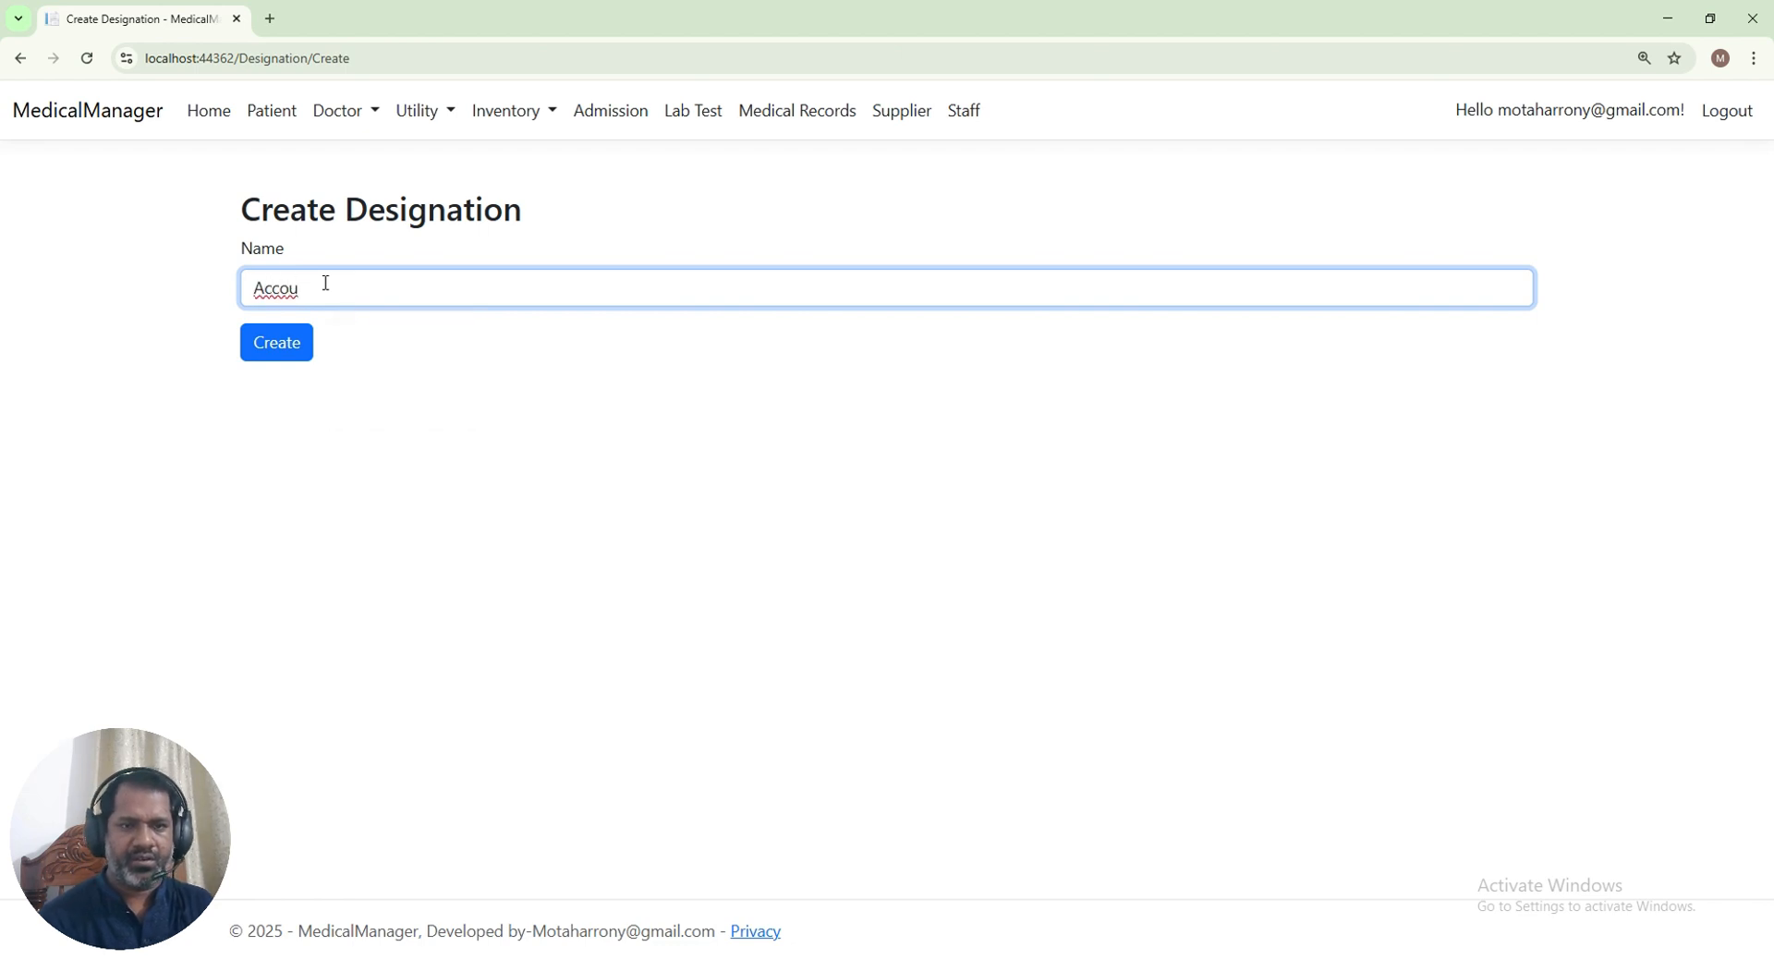
type("nts")
key("Return")
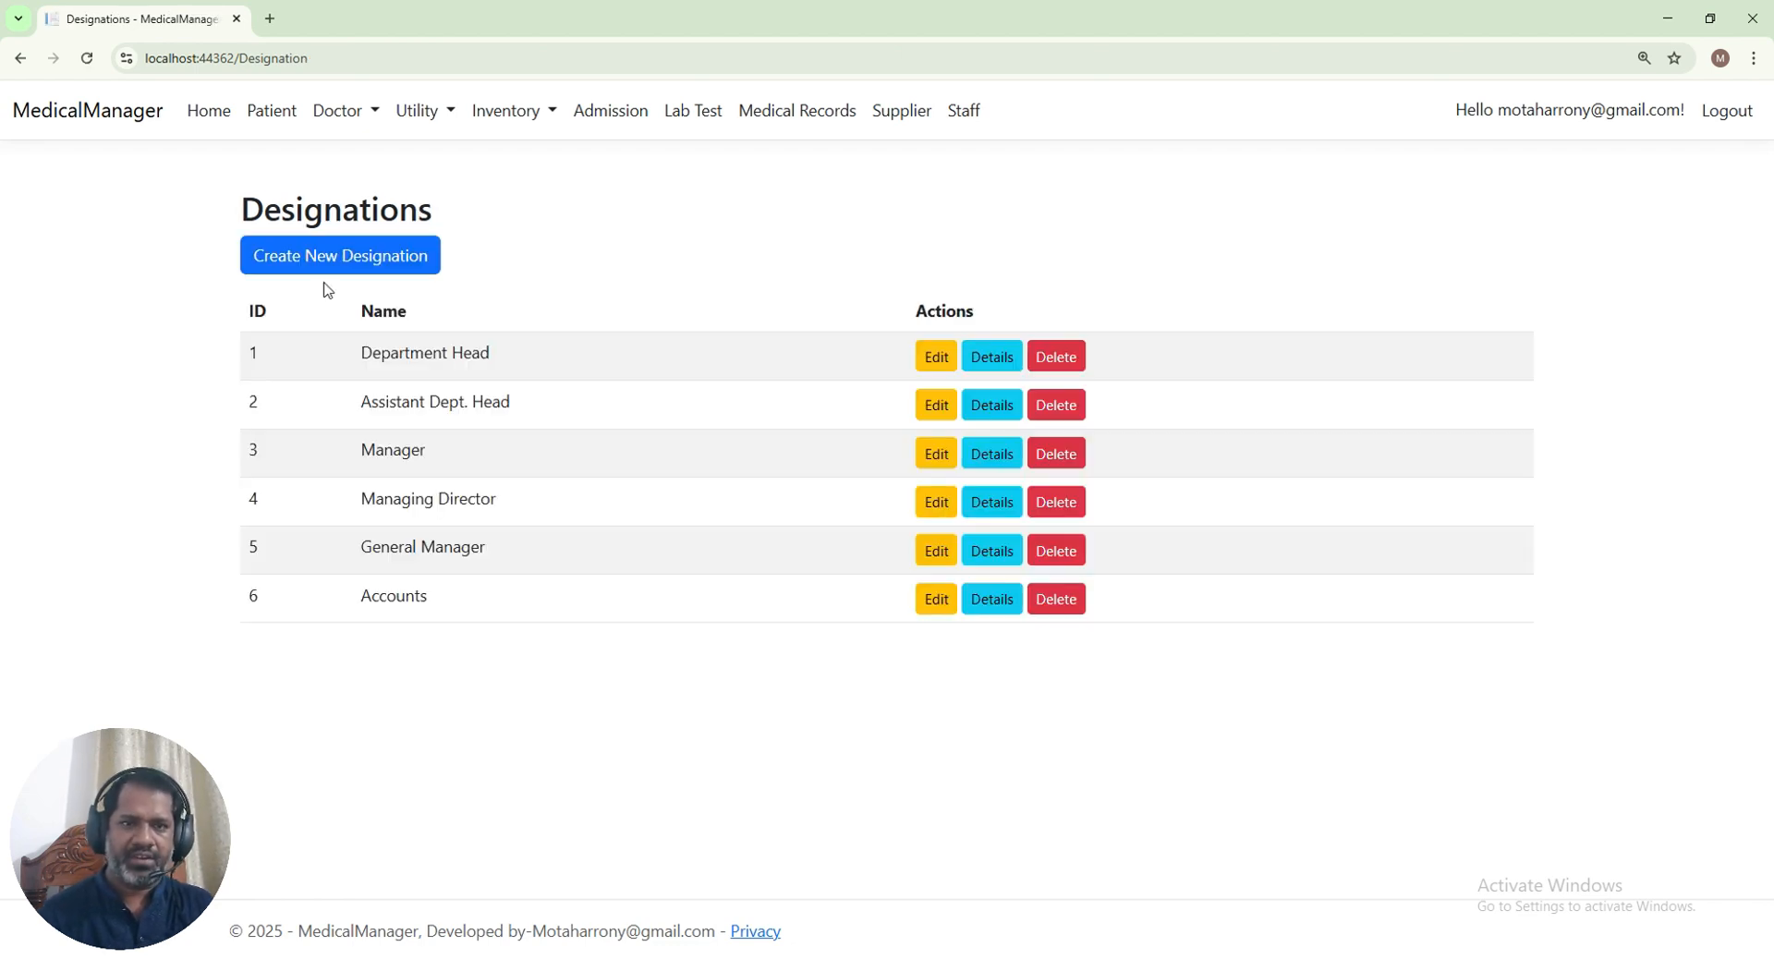
left_click_drag(358, 603, 550, 605)
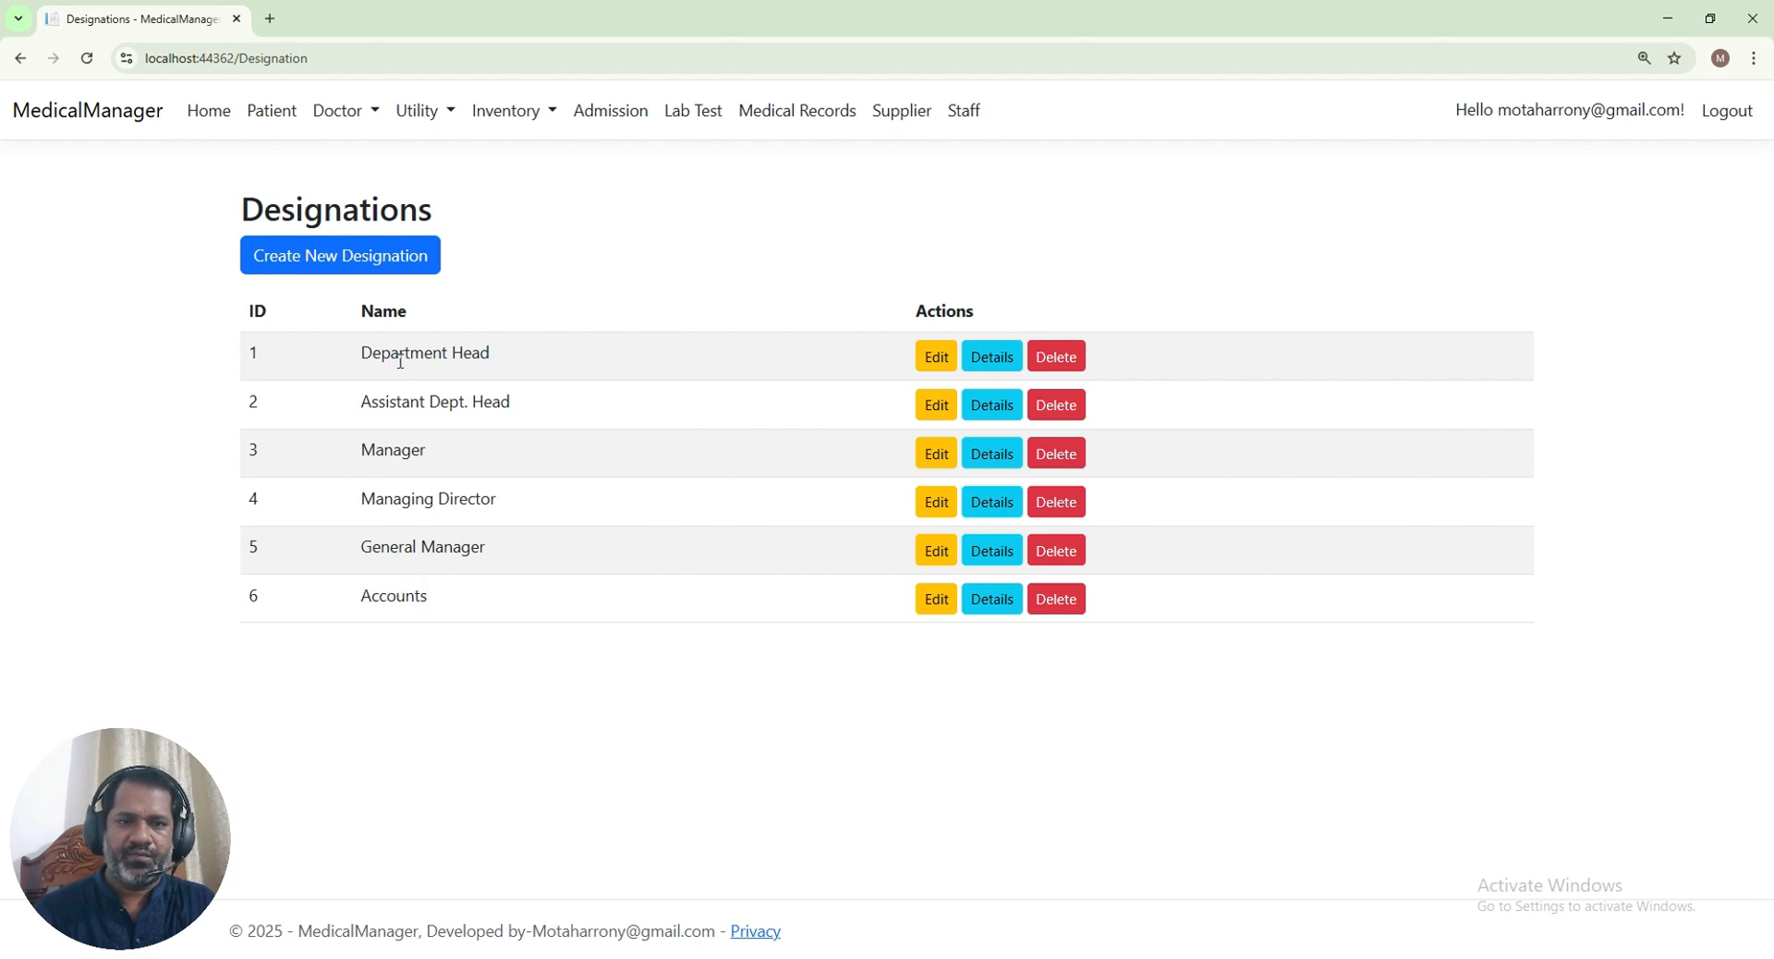
left_click_drag(398, 354, 475, 514)
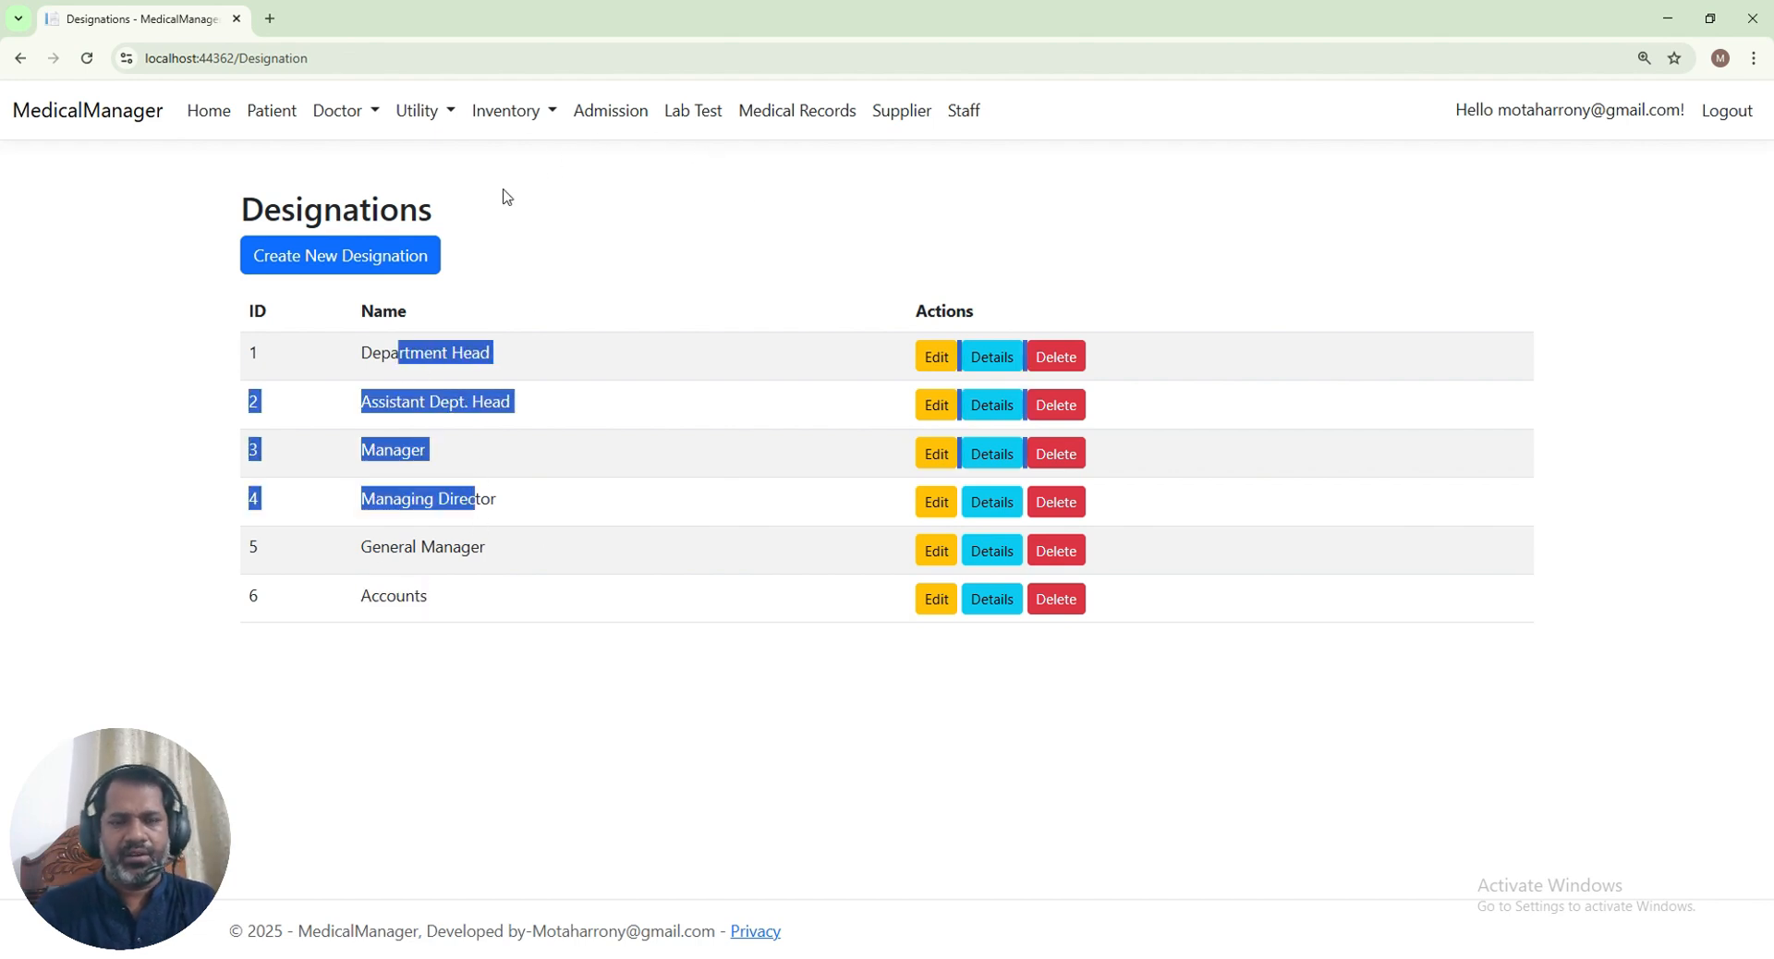
Look at the supplier list, the blank supplier creation form and the medical records page
left_click(895, 113)
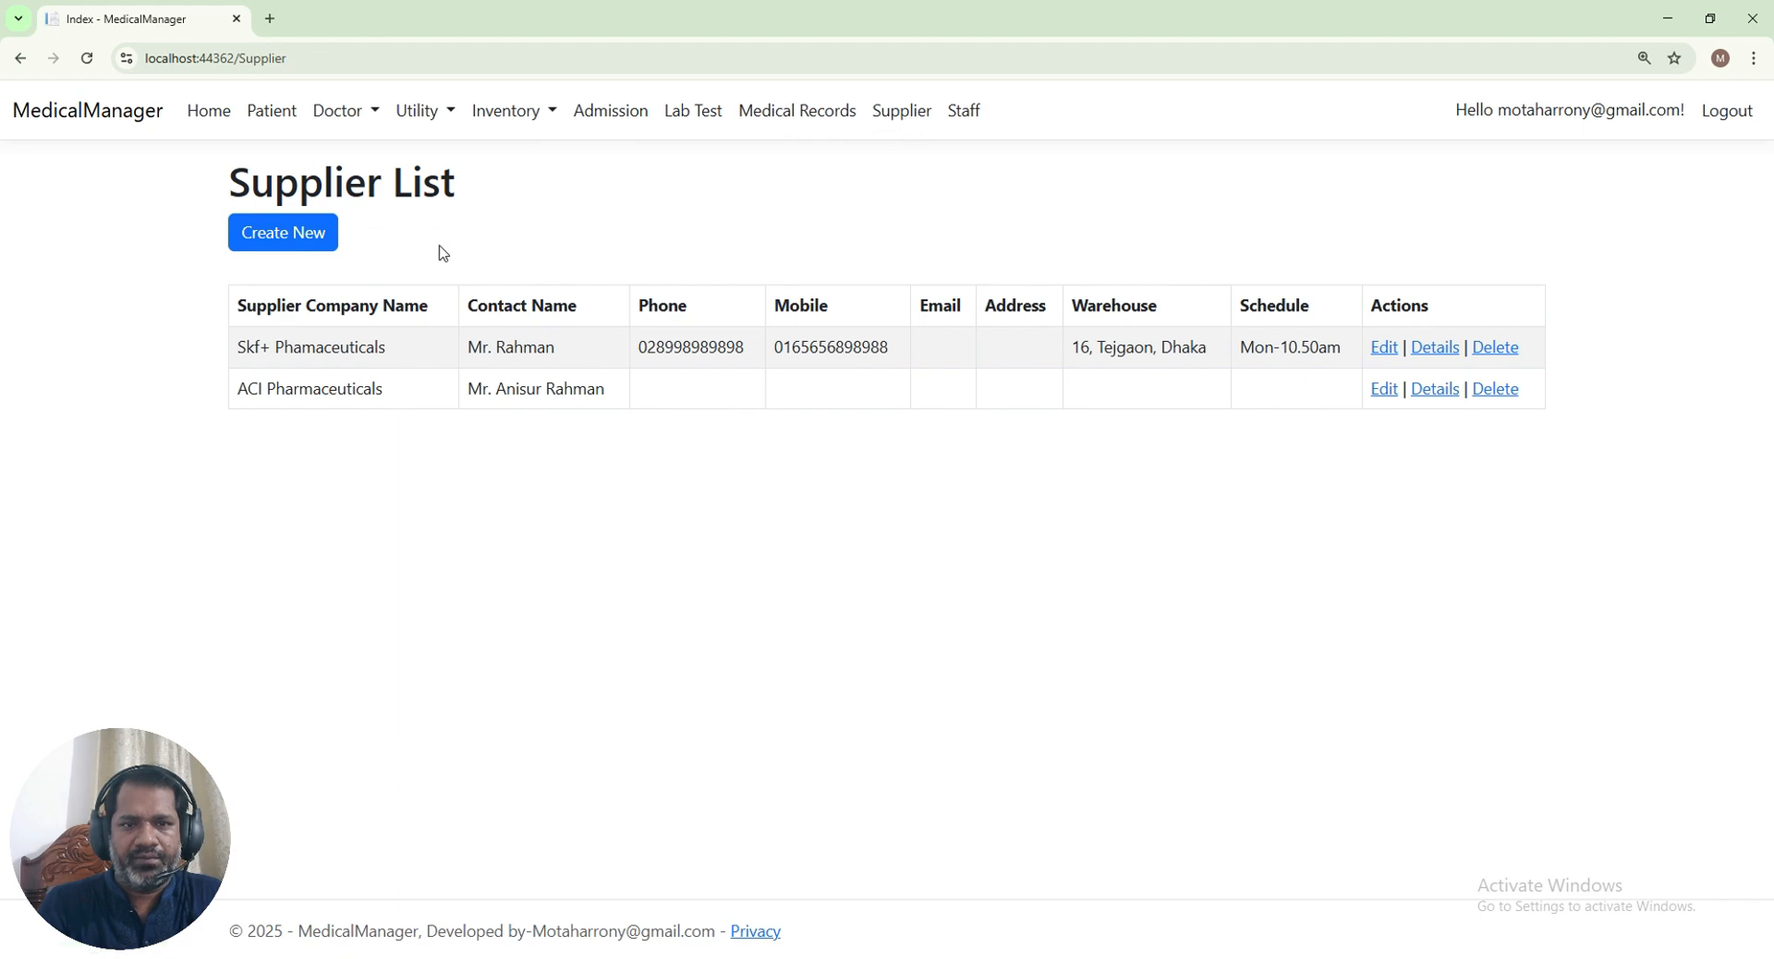
left_click(297, 244)
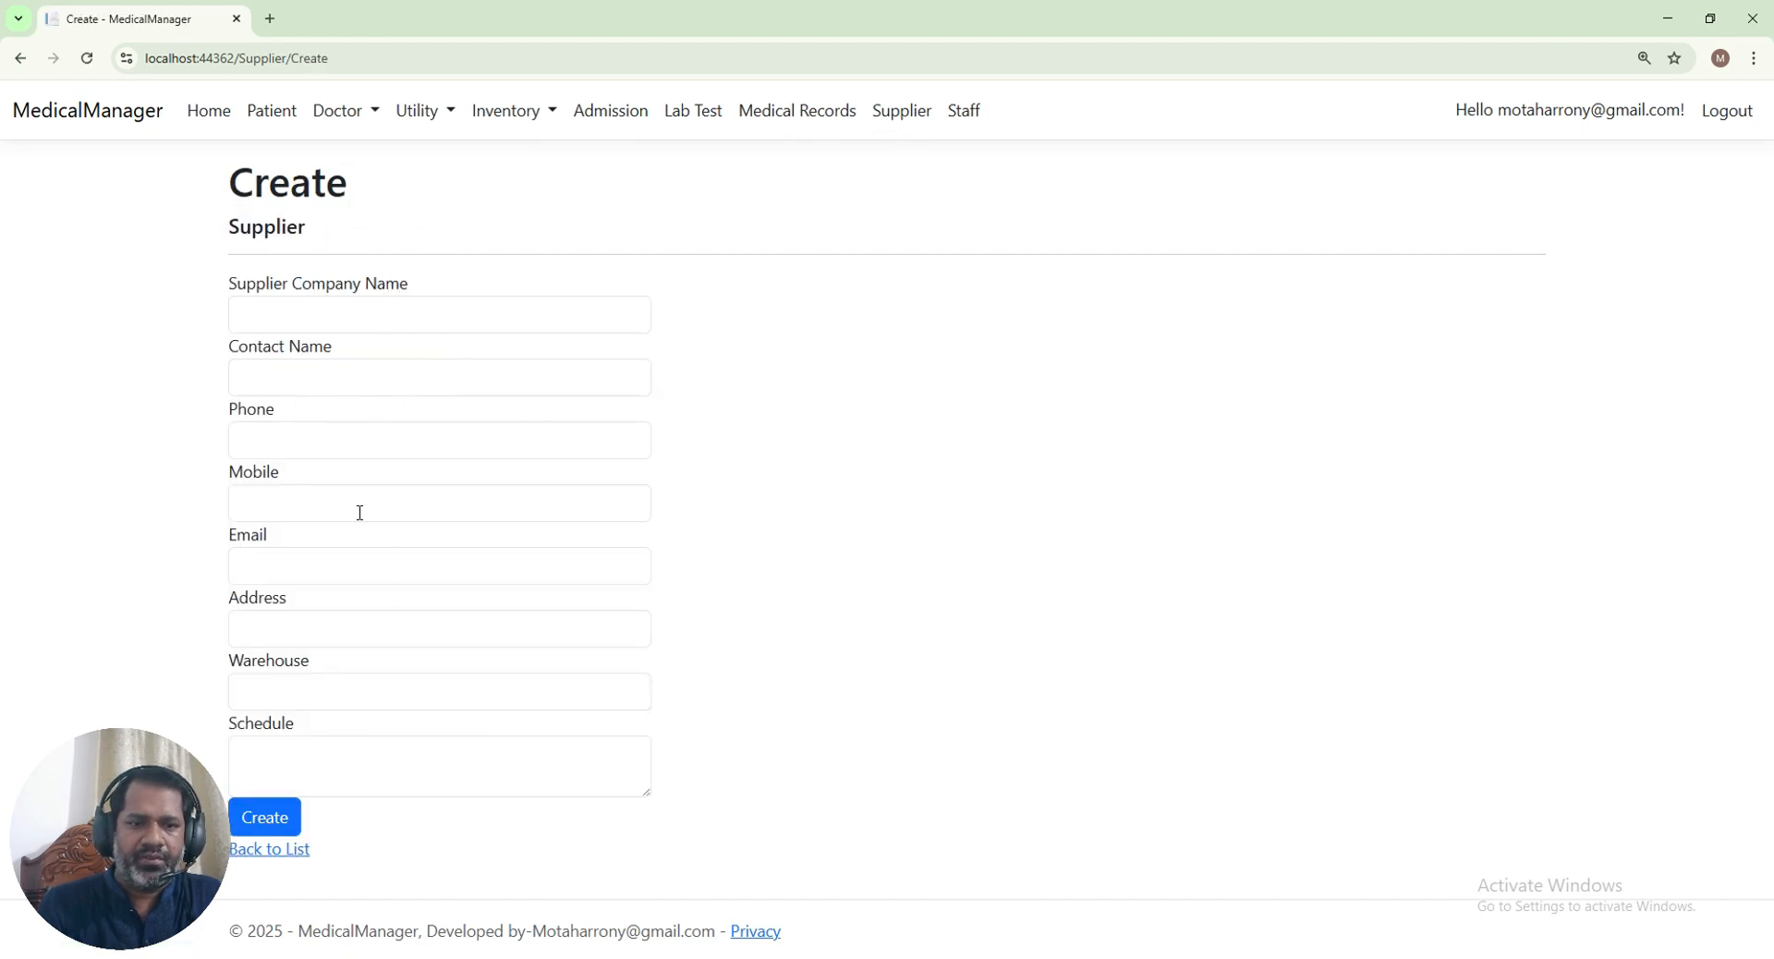
left_click(796, 115)
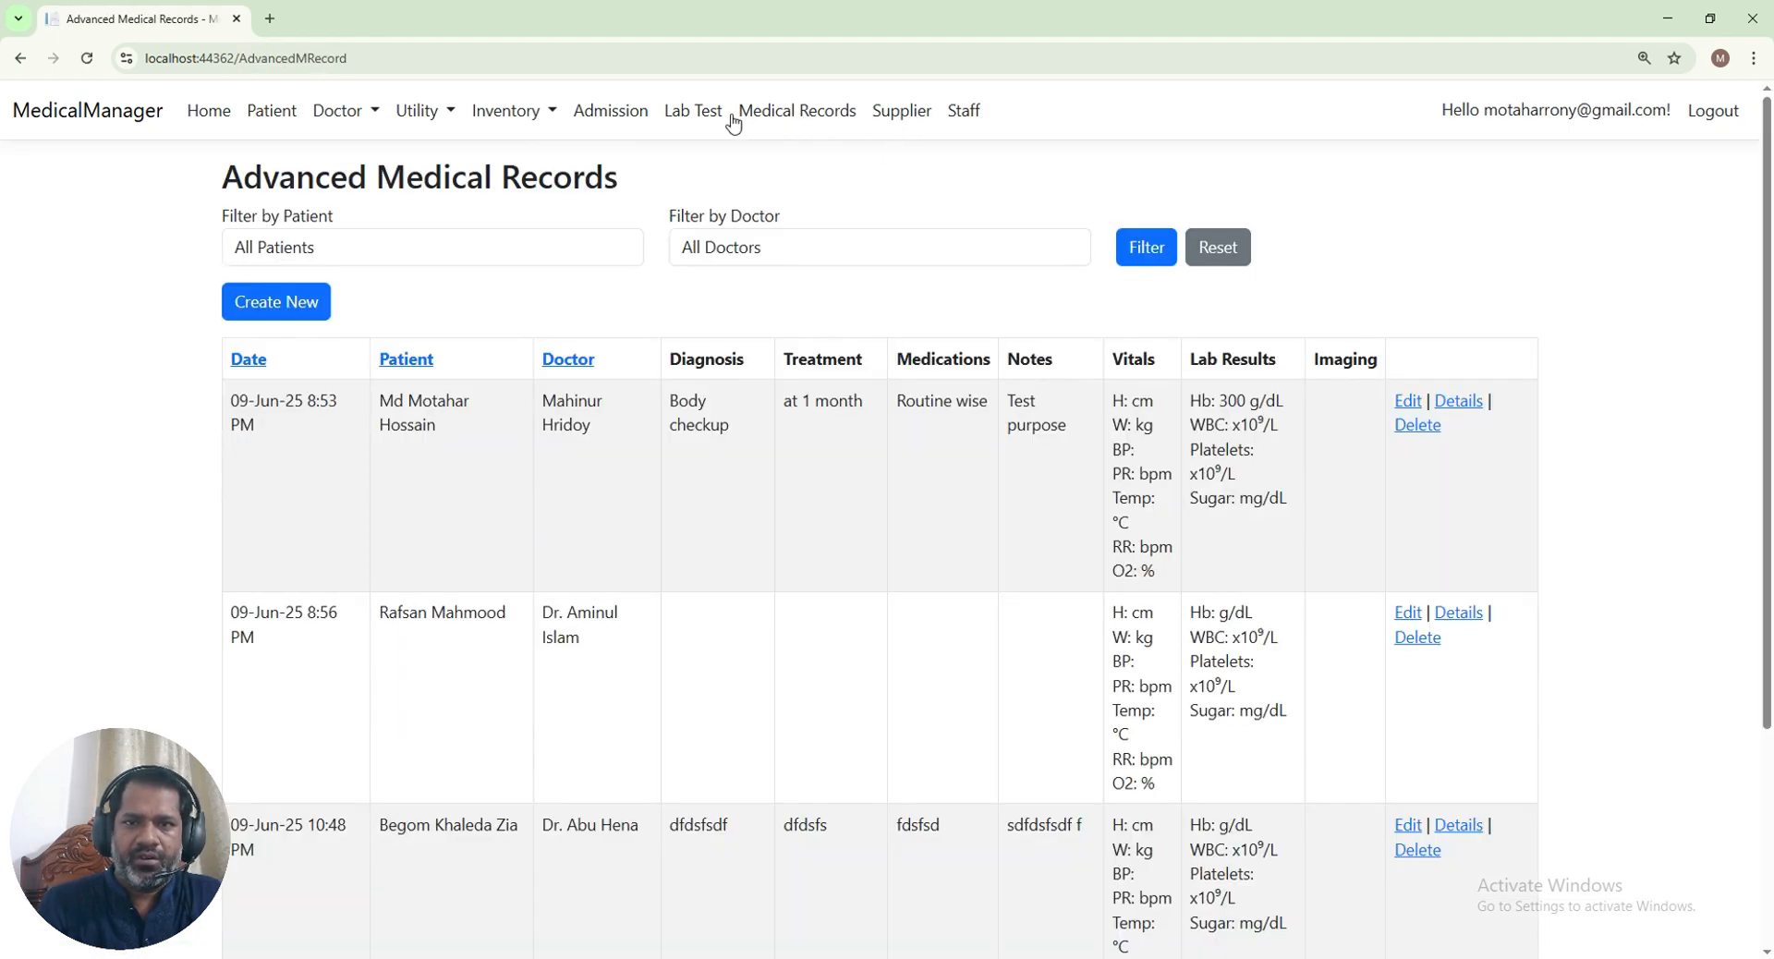
left_click(908, 117)
Open the new staff form and examine the department and designation options it offers
left_click(970, 113)
left_click(342, 243)
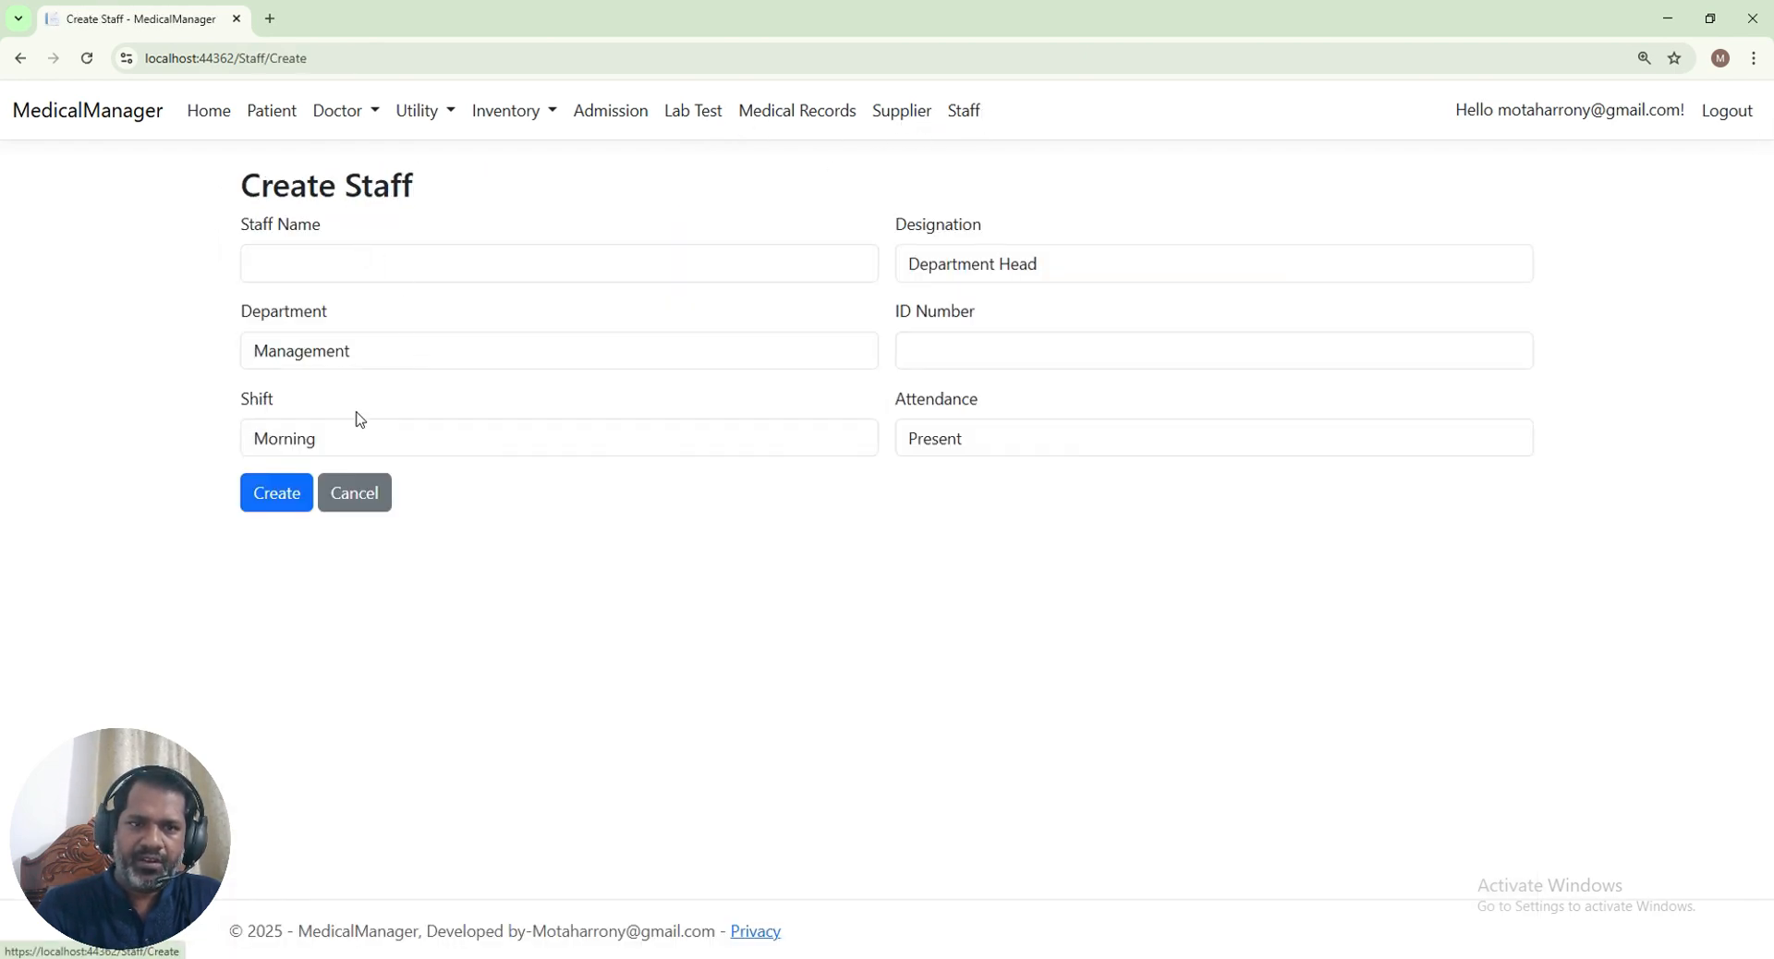
left_click(377, 353)
left_click(467, 362)
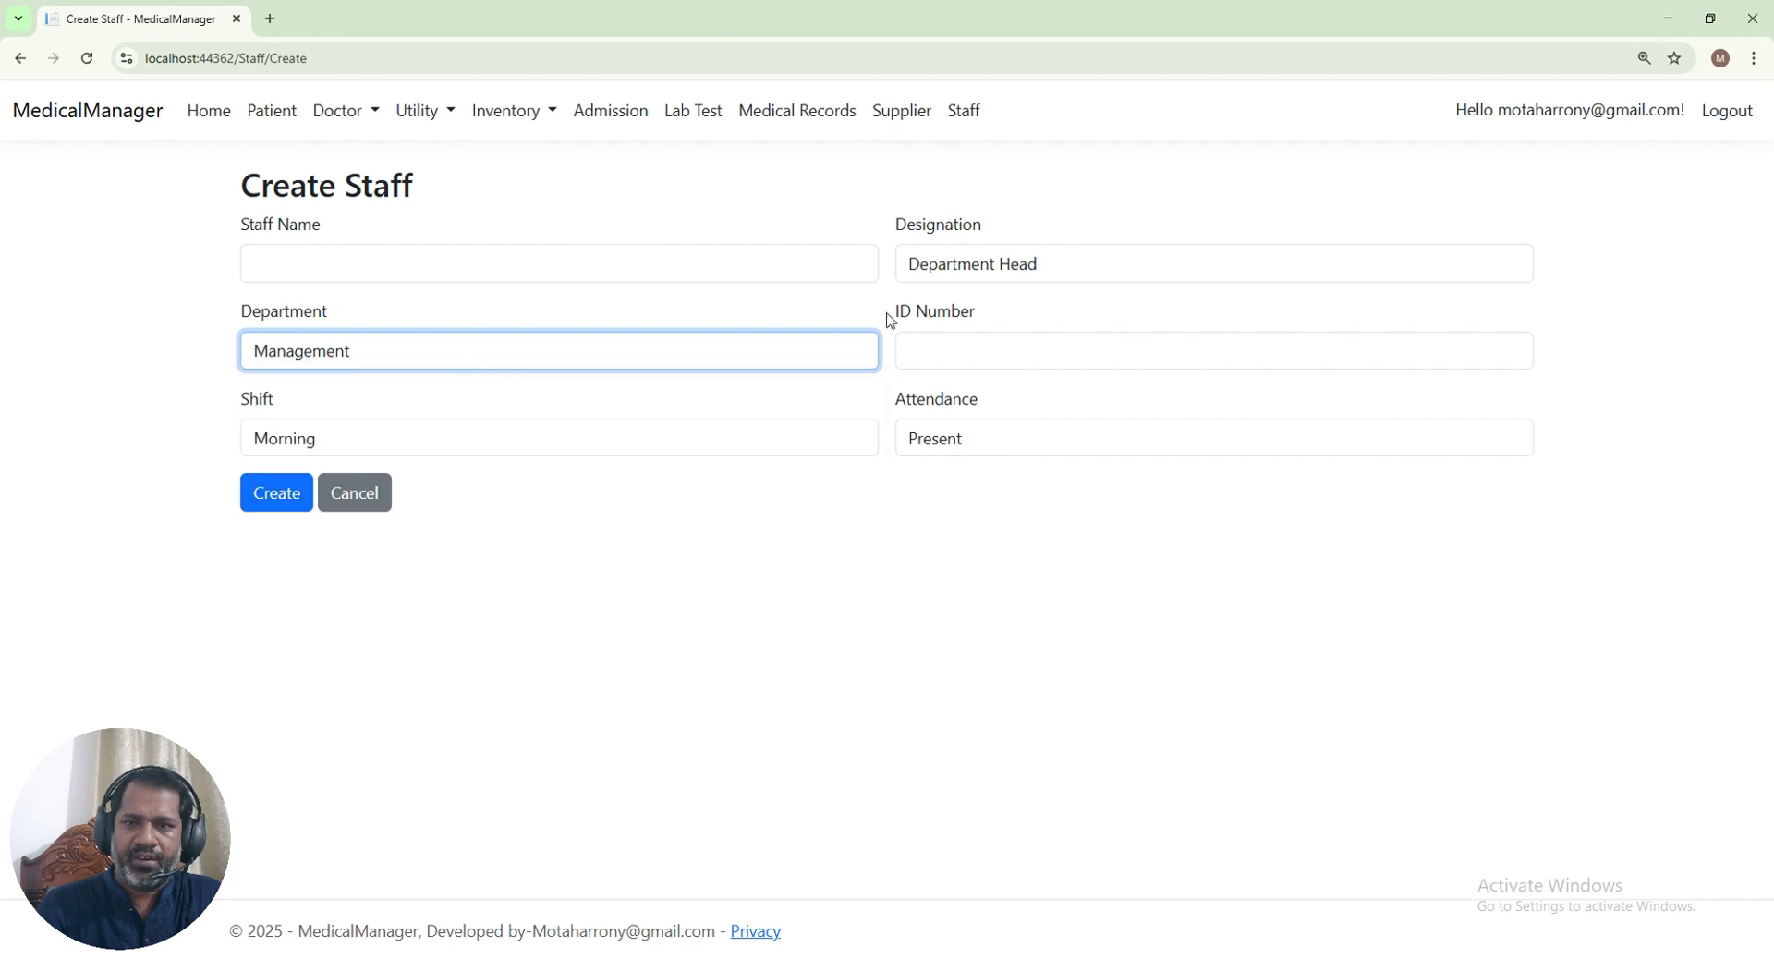
left_click(951, 268)
left_click(342, 354)
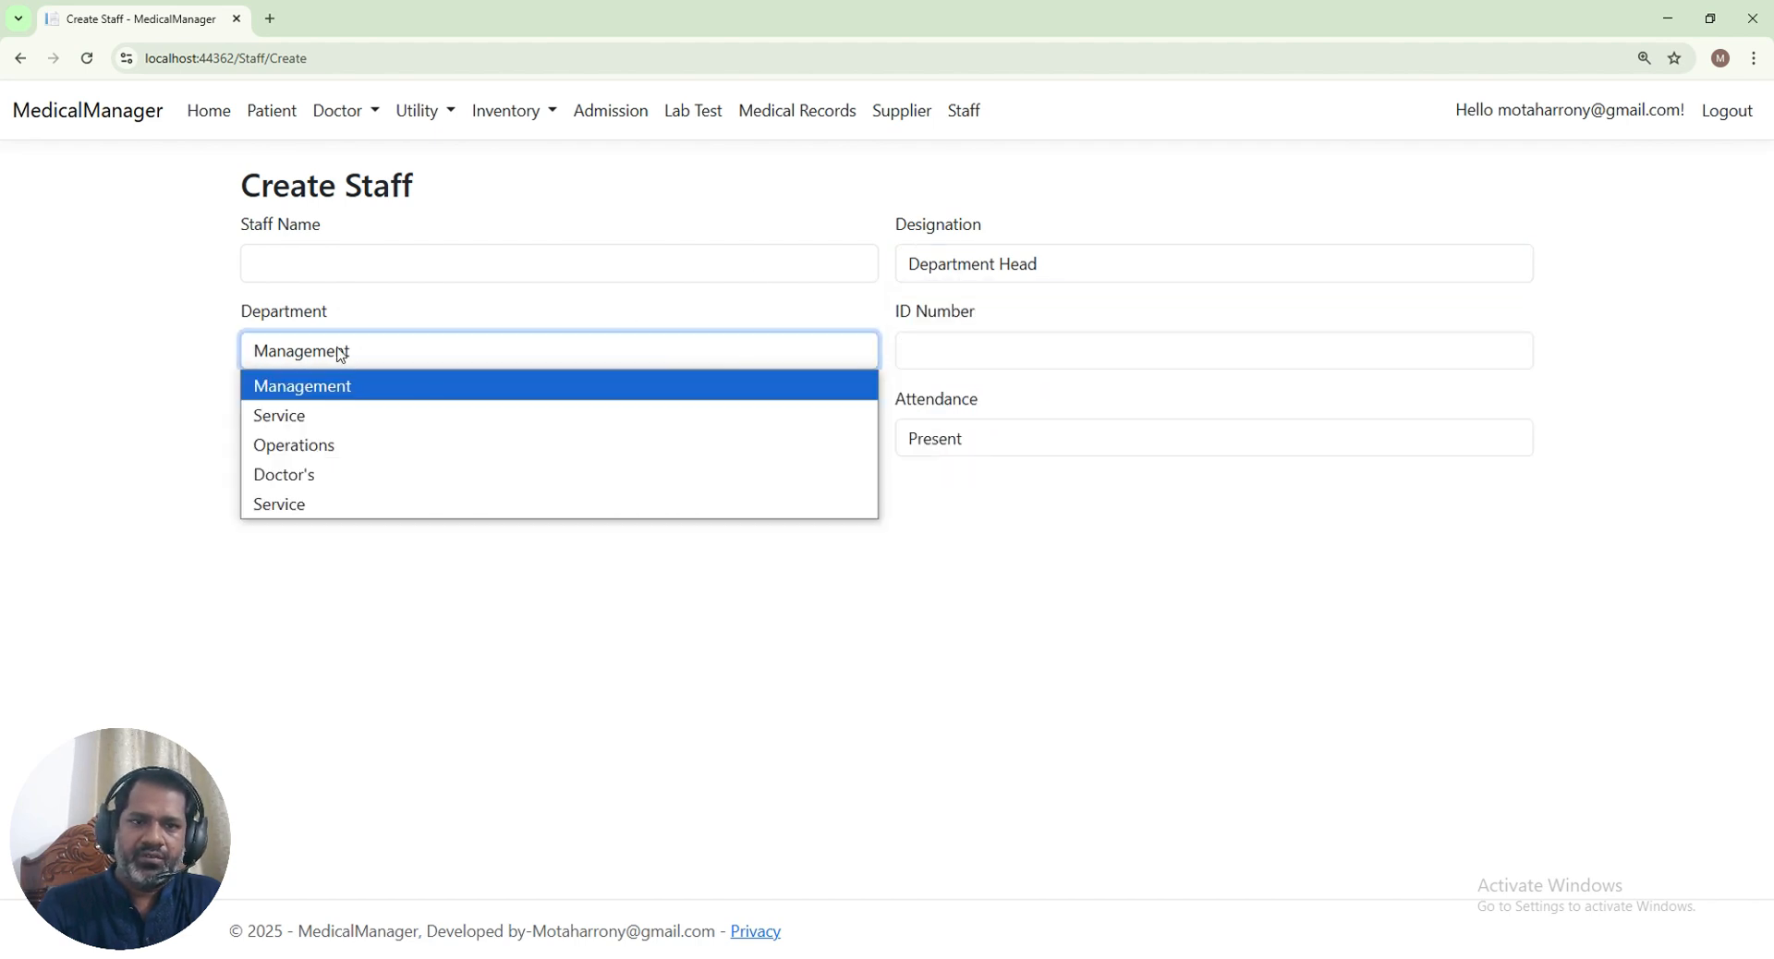
left_click(562, 560)
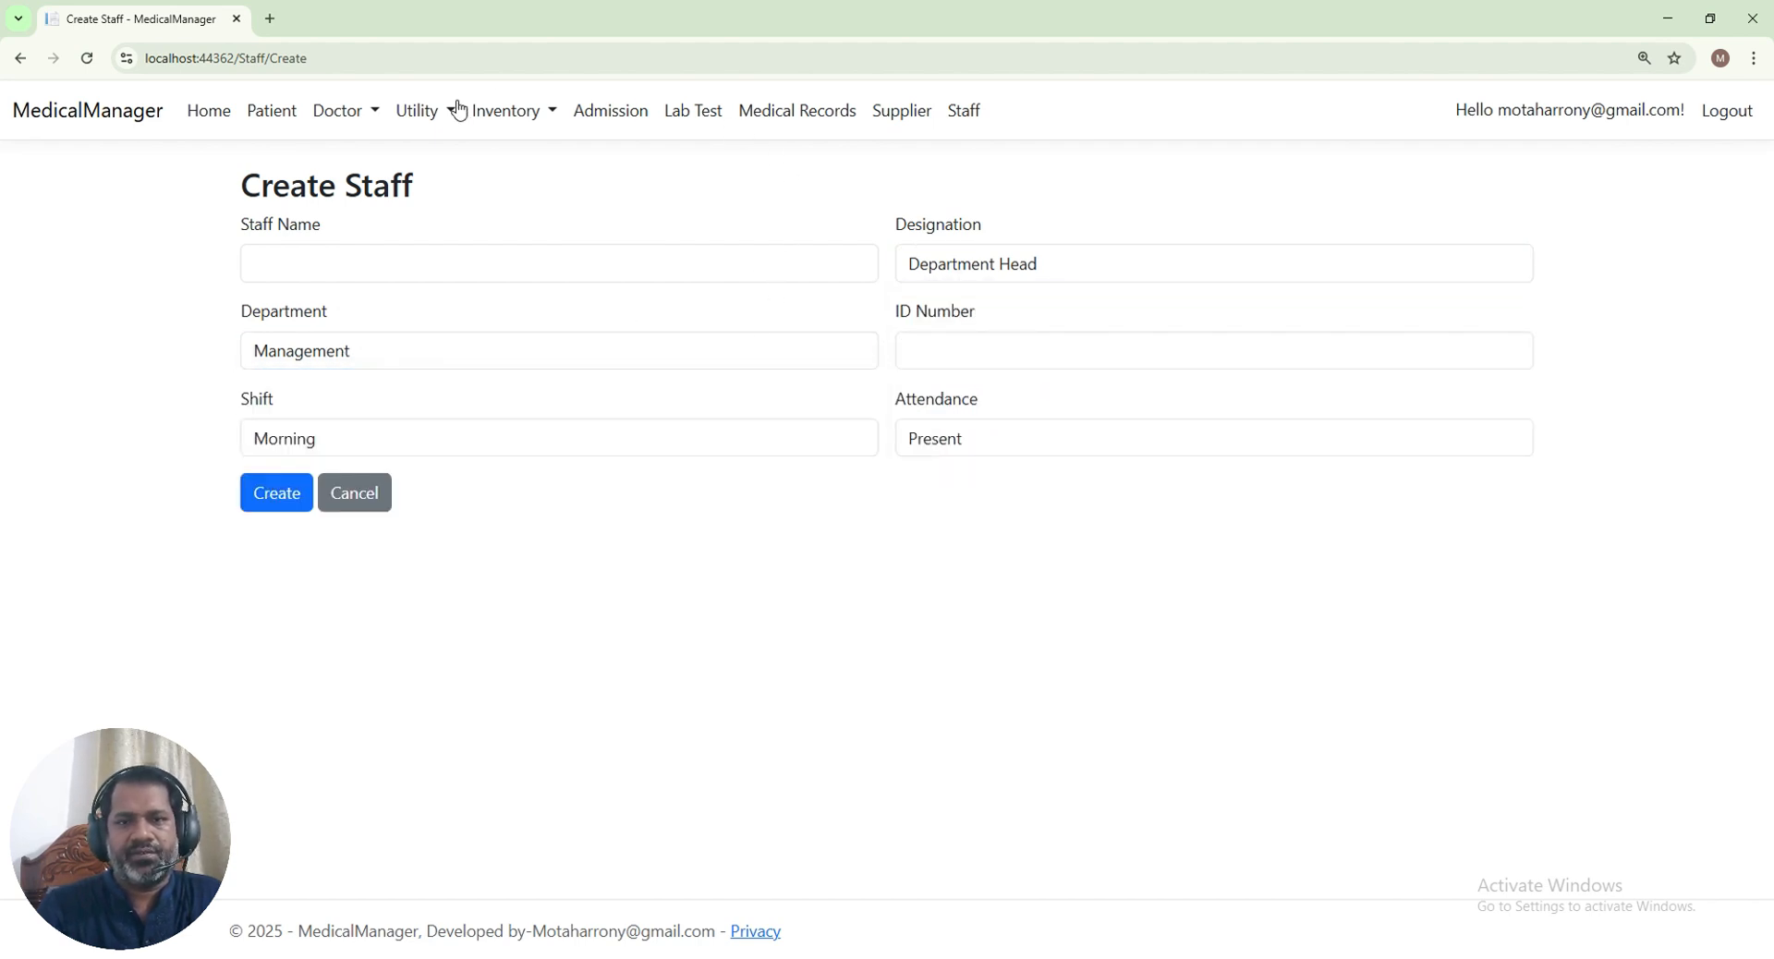
Open the list of units of measure
left_click(423, 118)
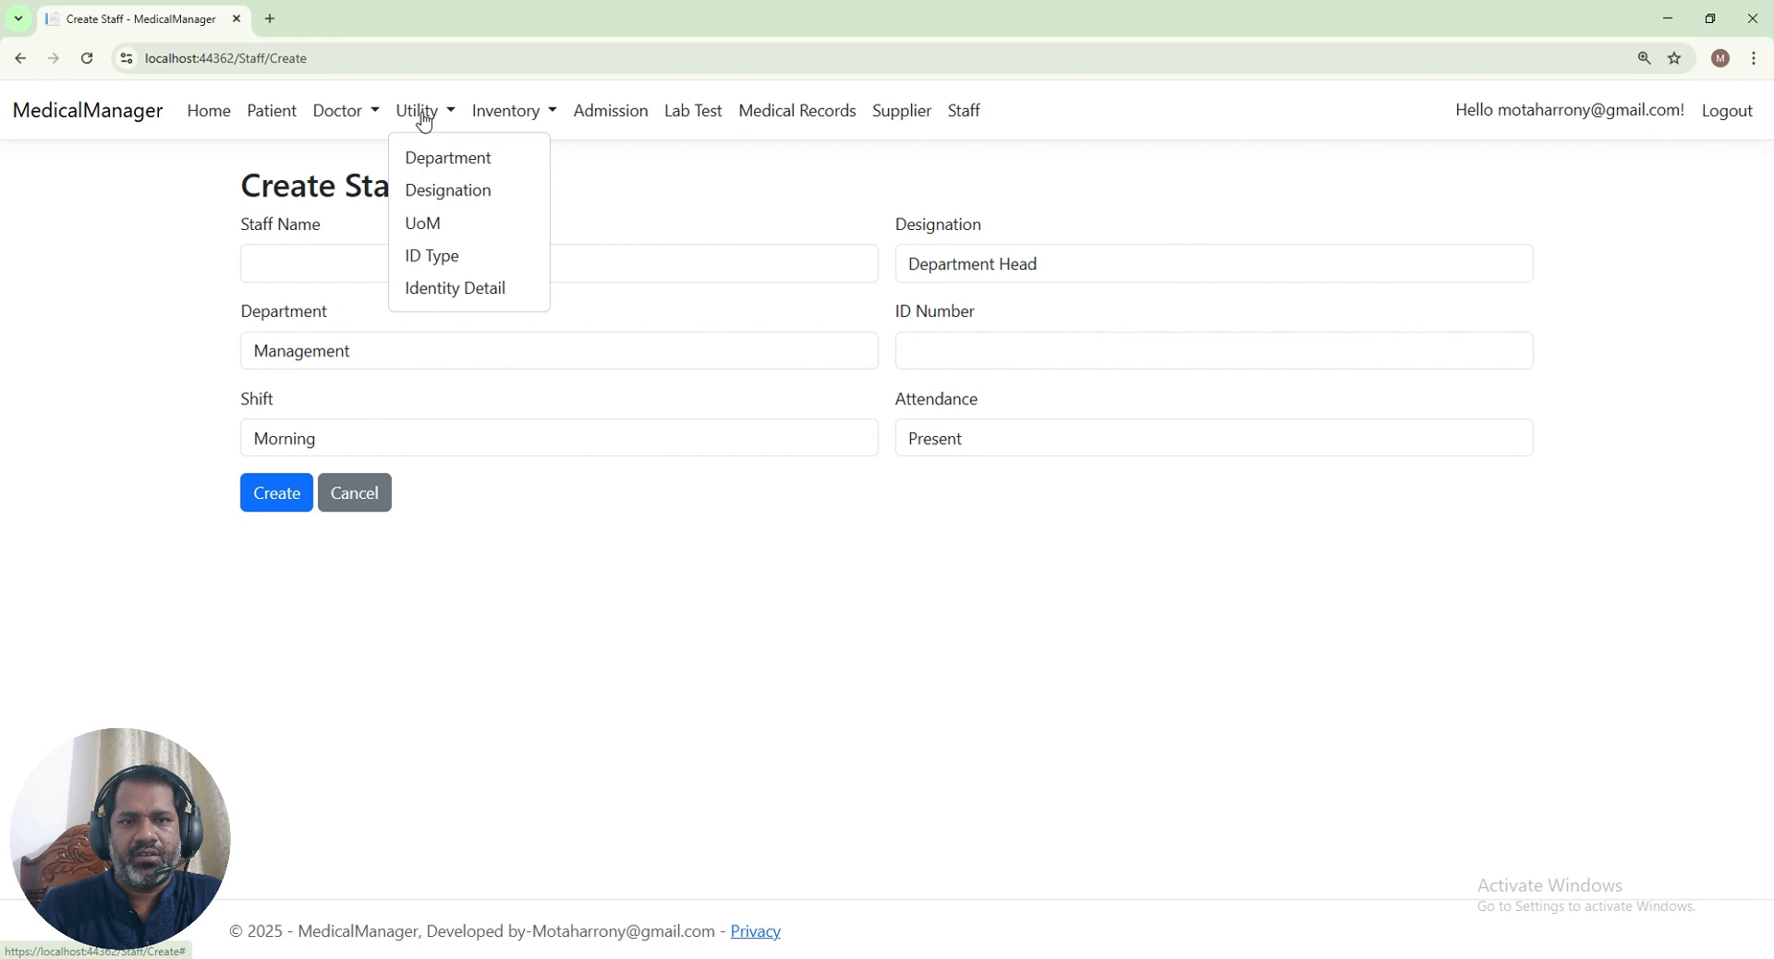
left_click(431, 232)
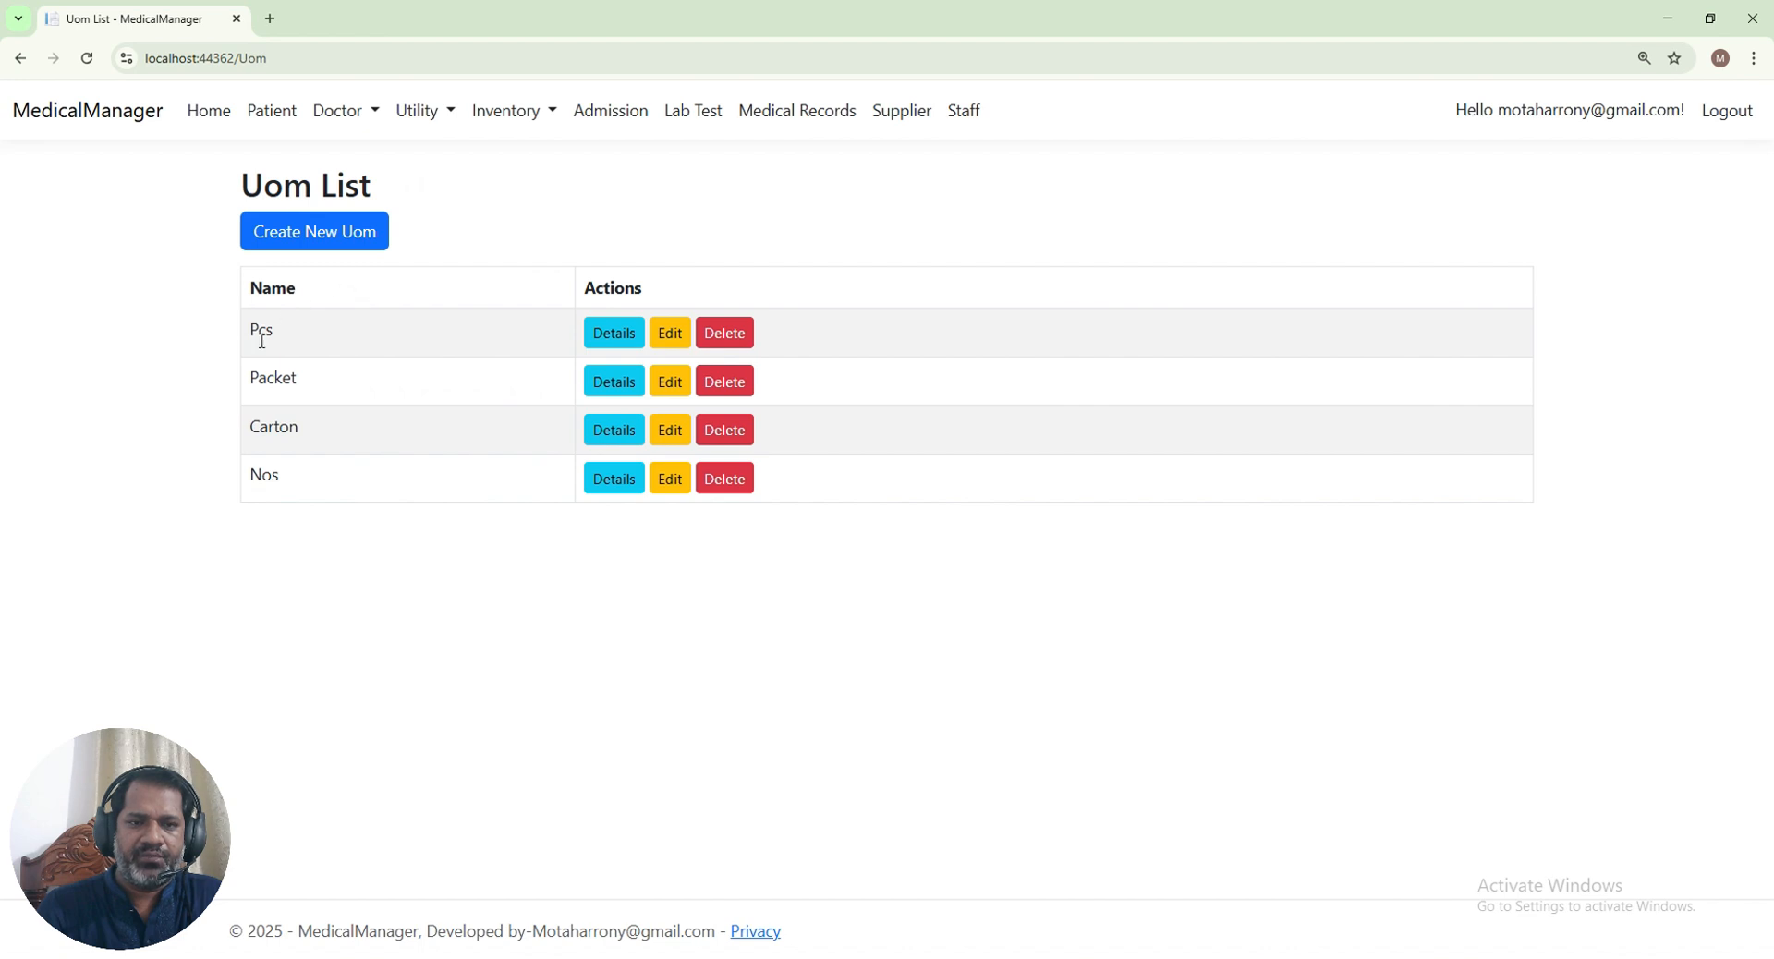
left_click(294, 244)
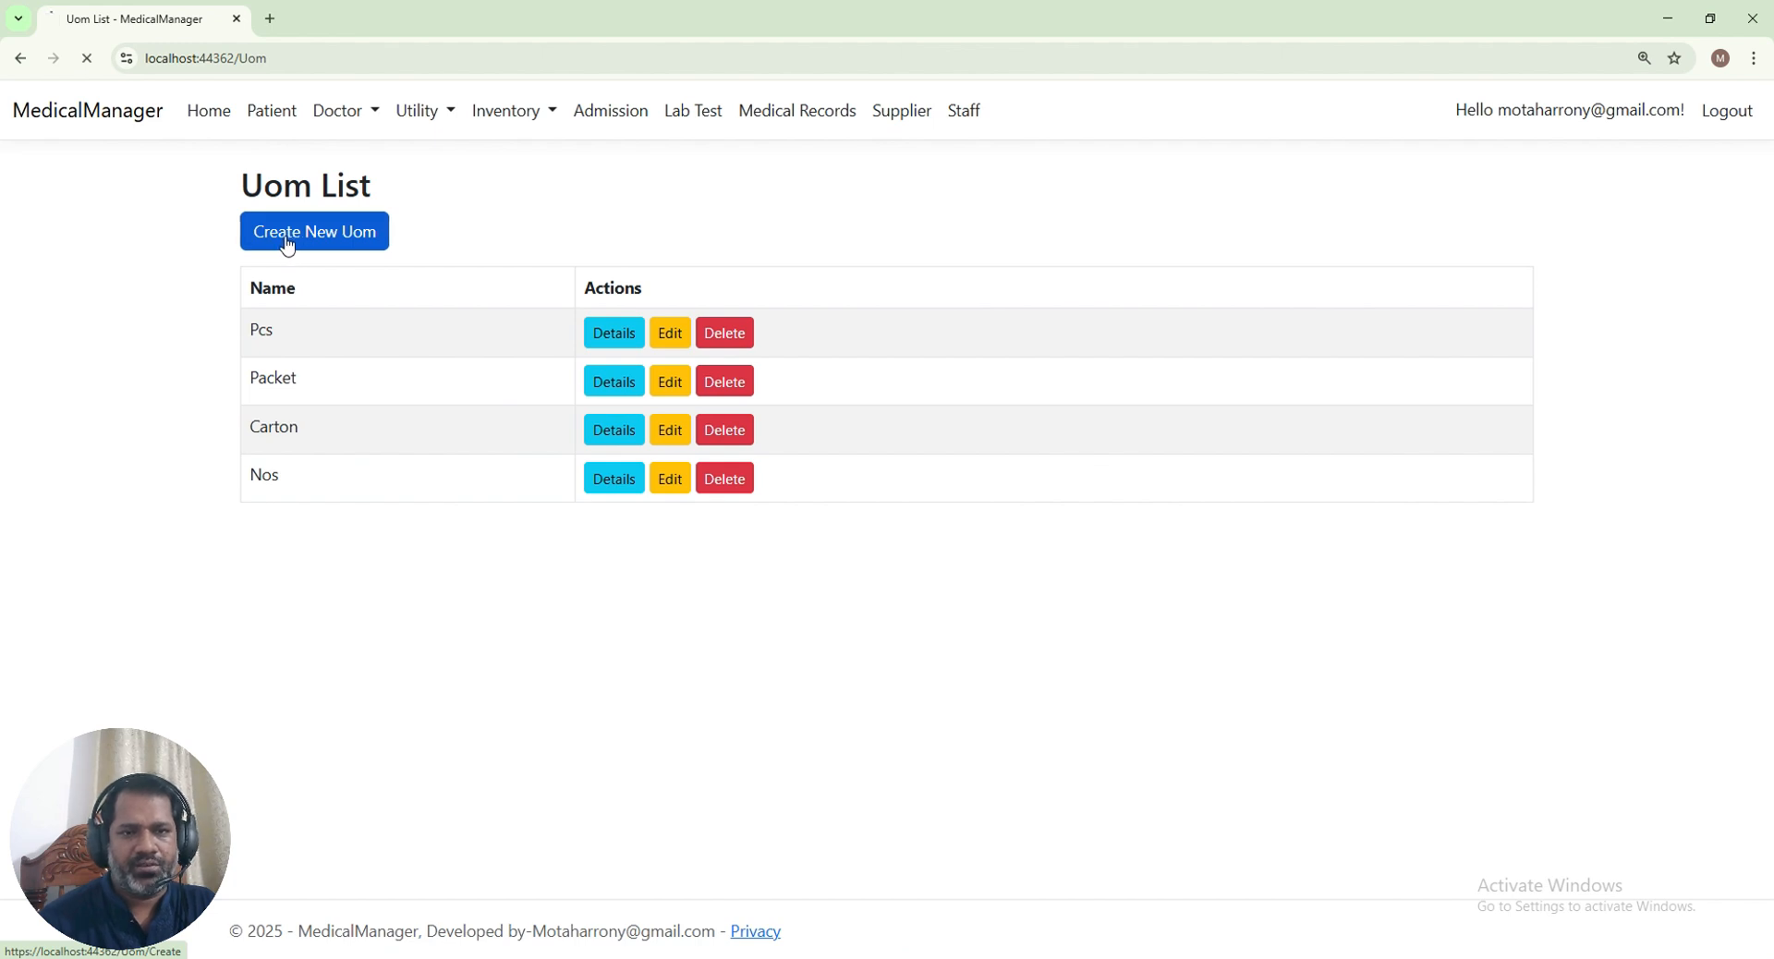
left_click(377, 264)
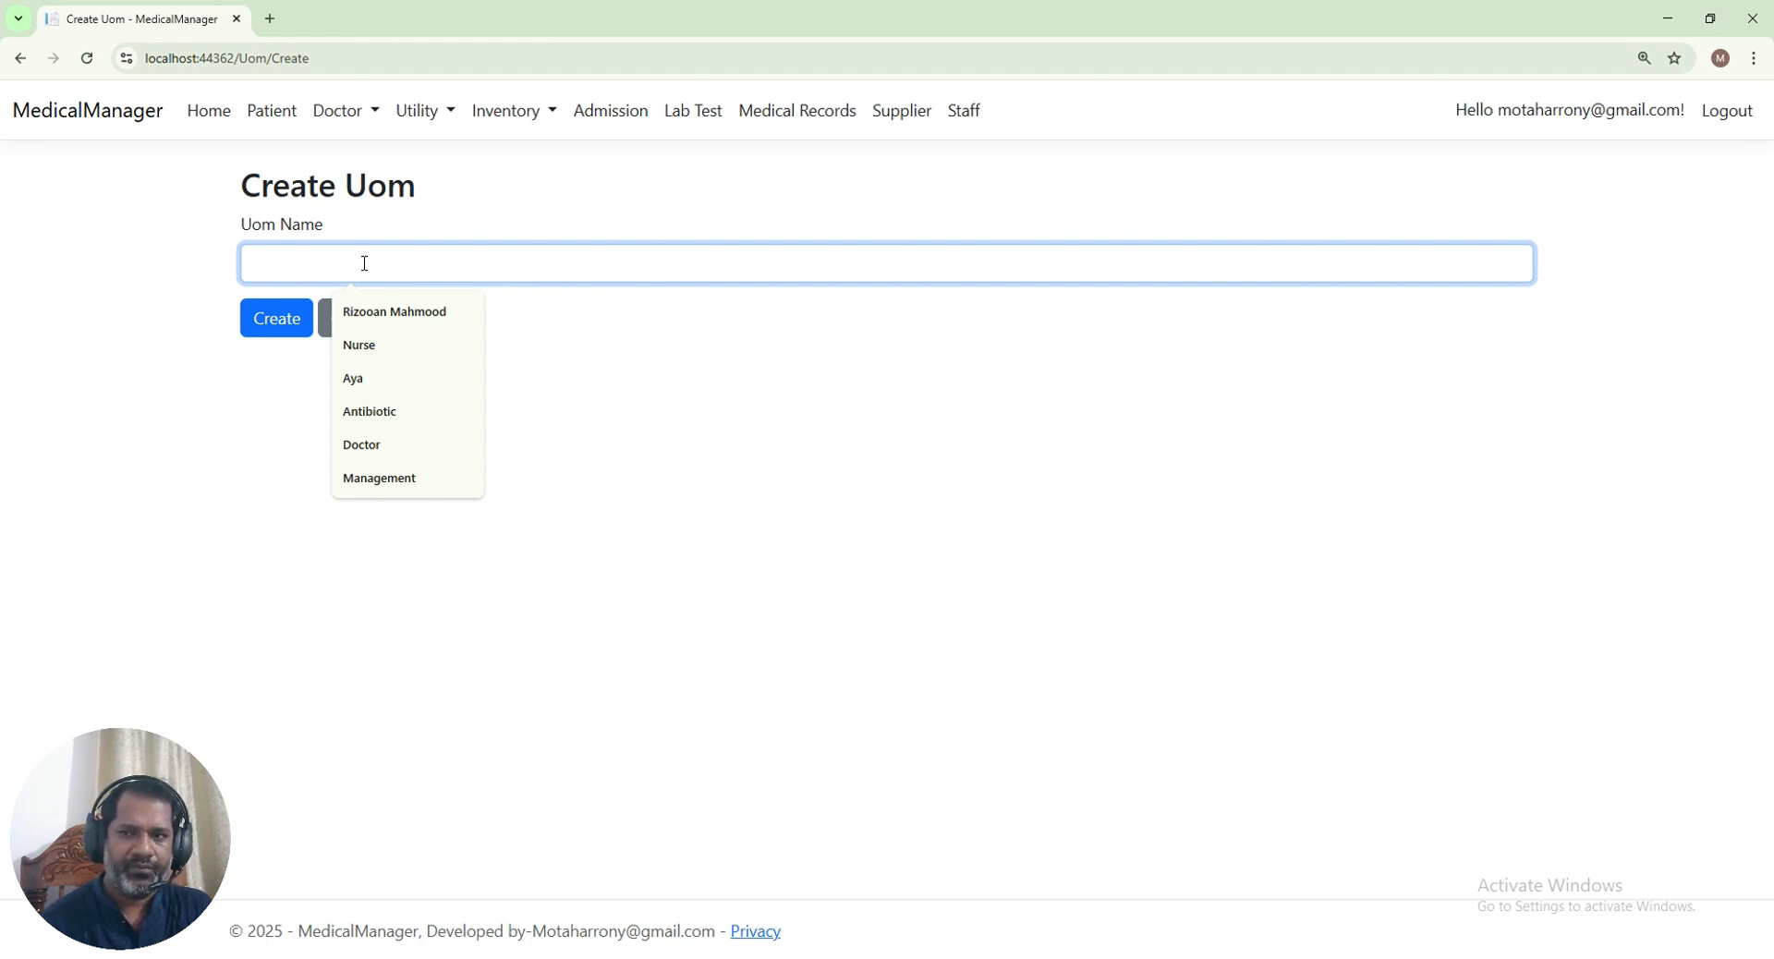
type("p")
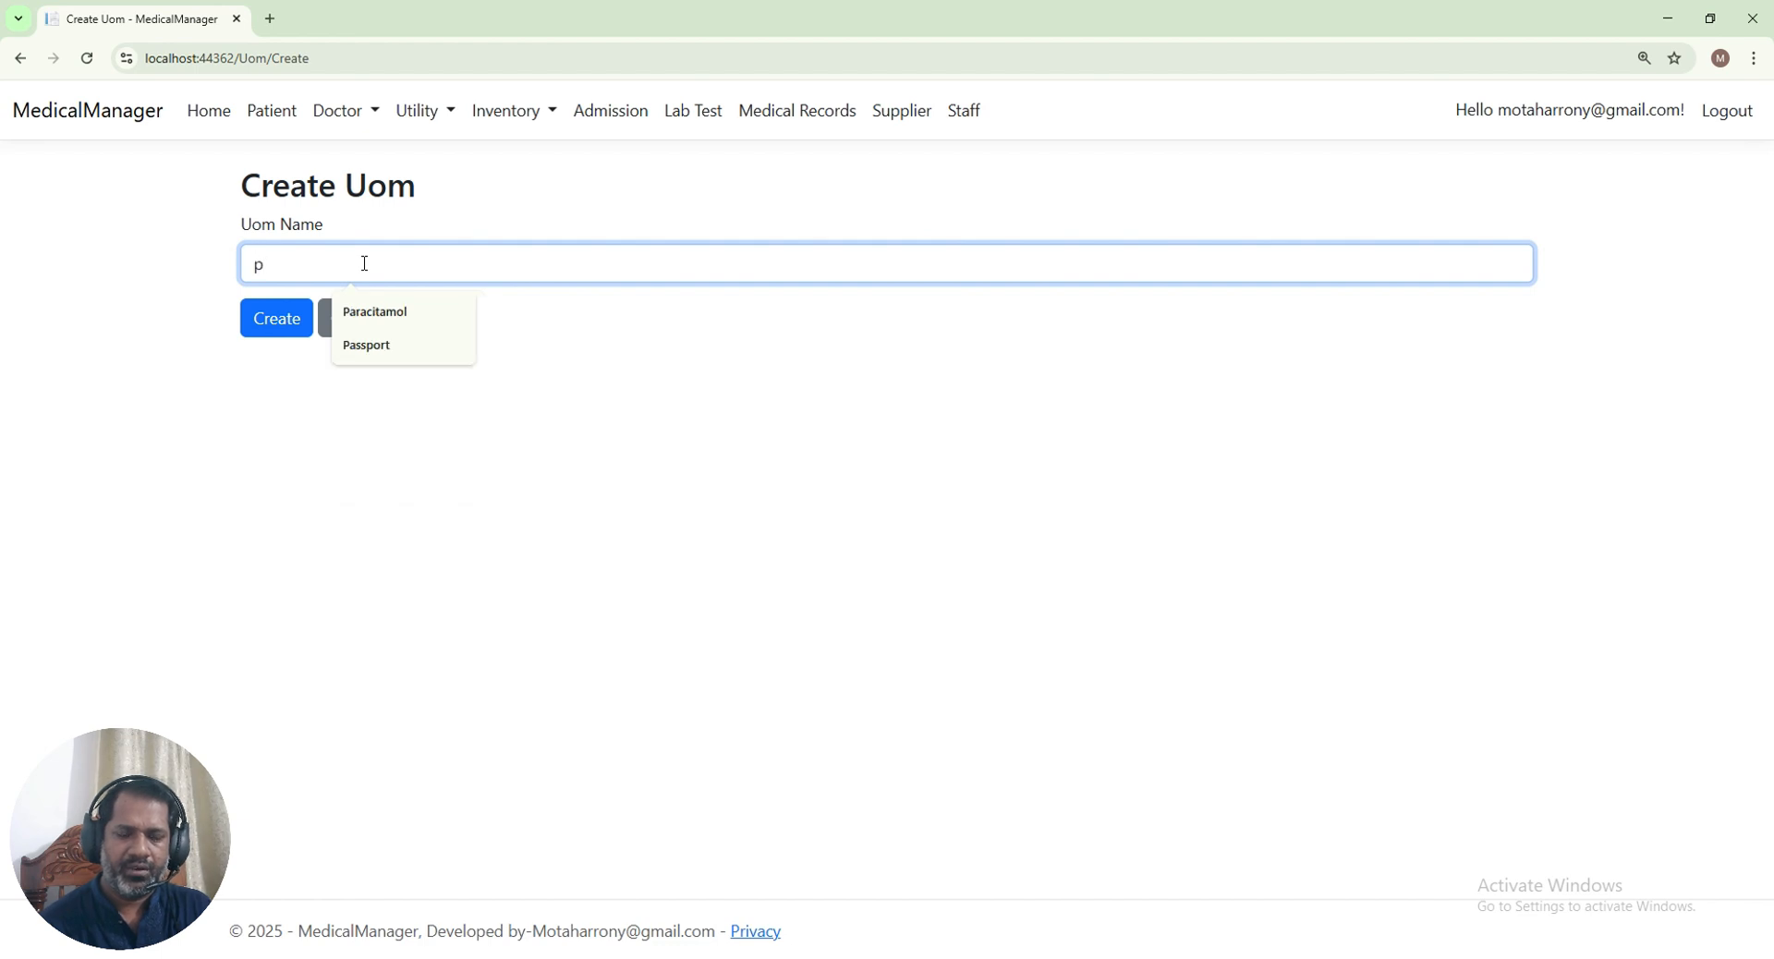
key("BackSpace")
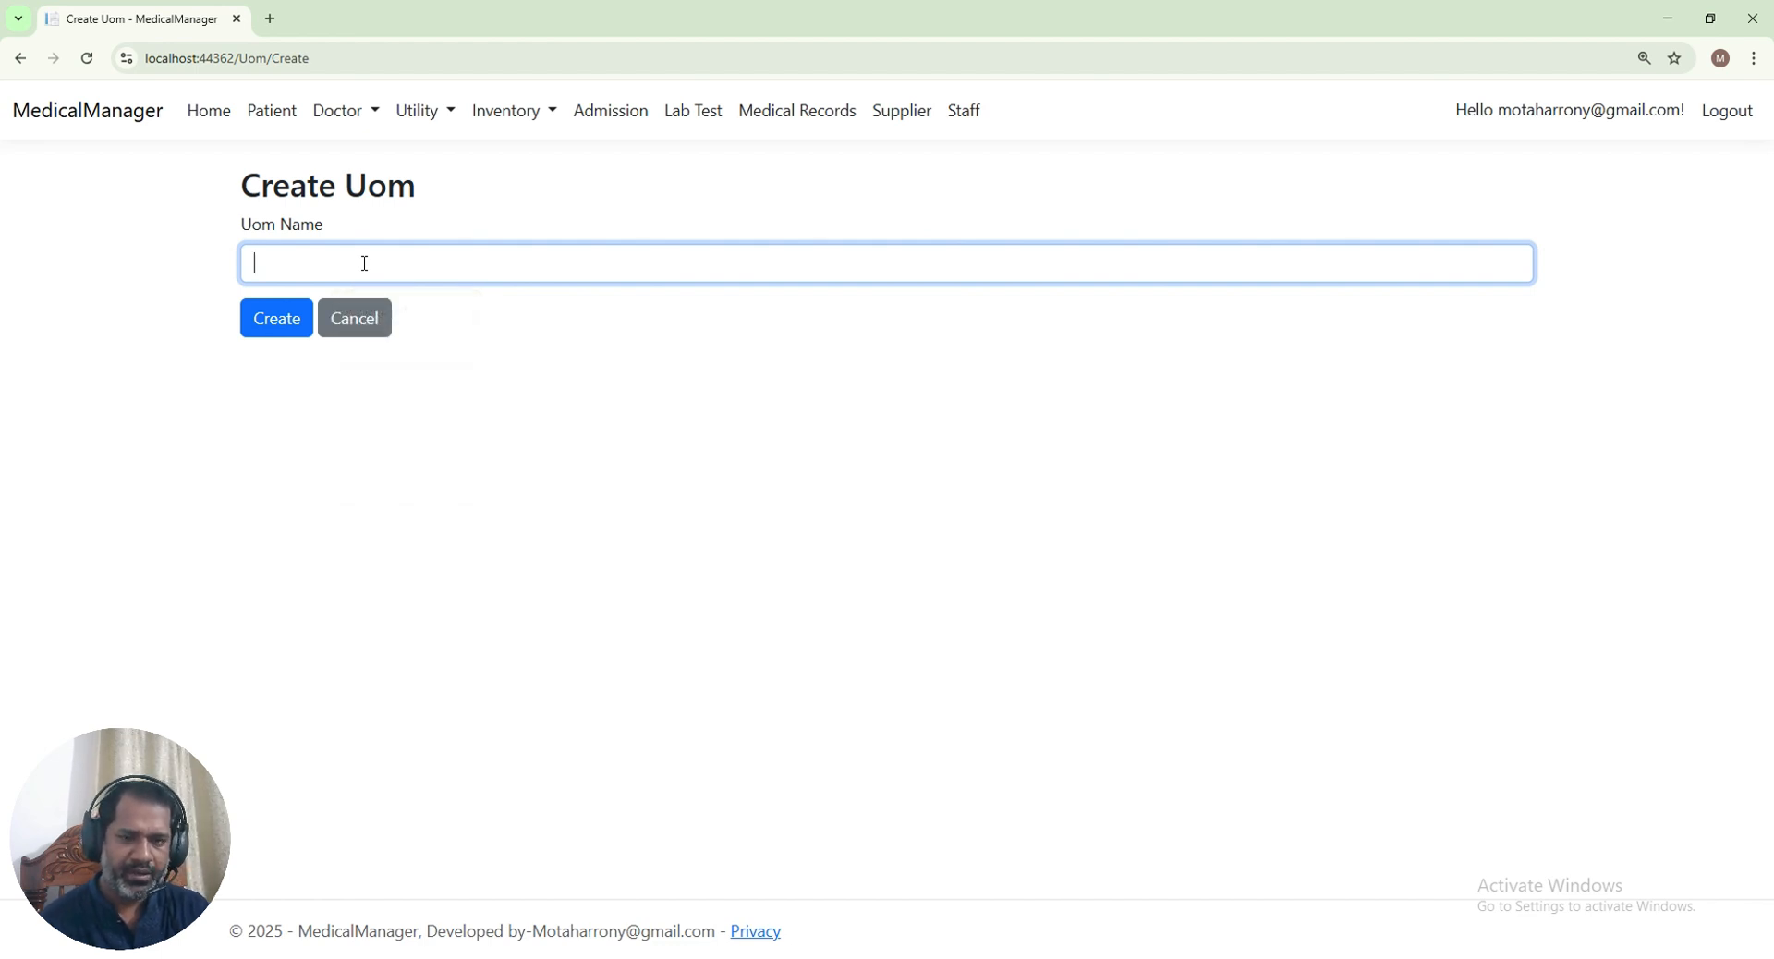
left_click(305, 319)
Add a unit of measure named Sac and highlight entries in the unit list
left_click(307, 231)
left_click(310, 268)
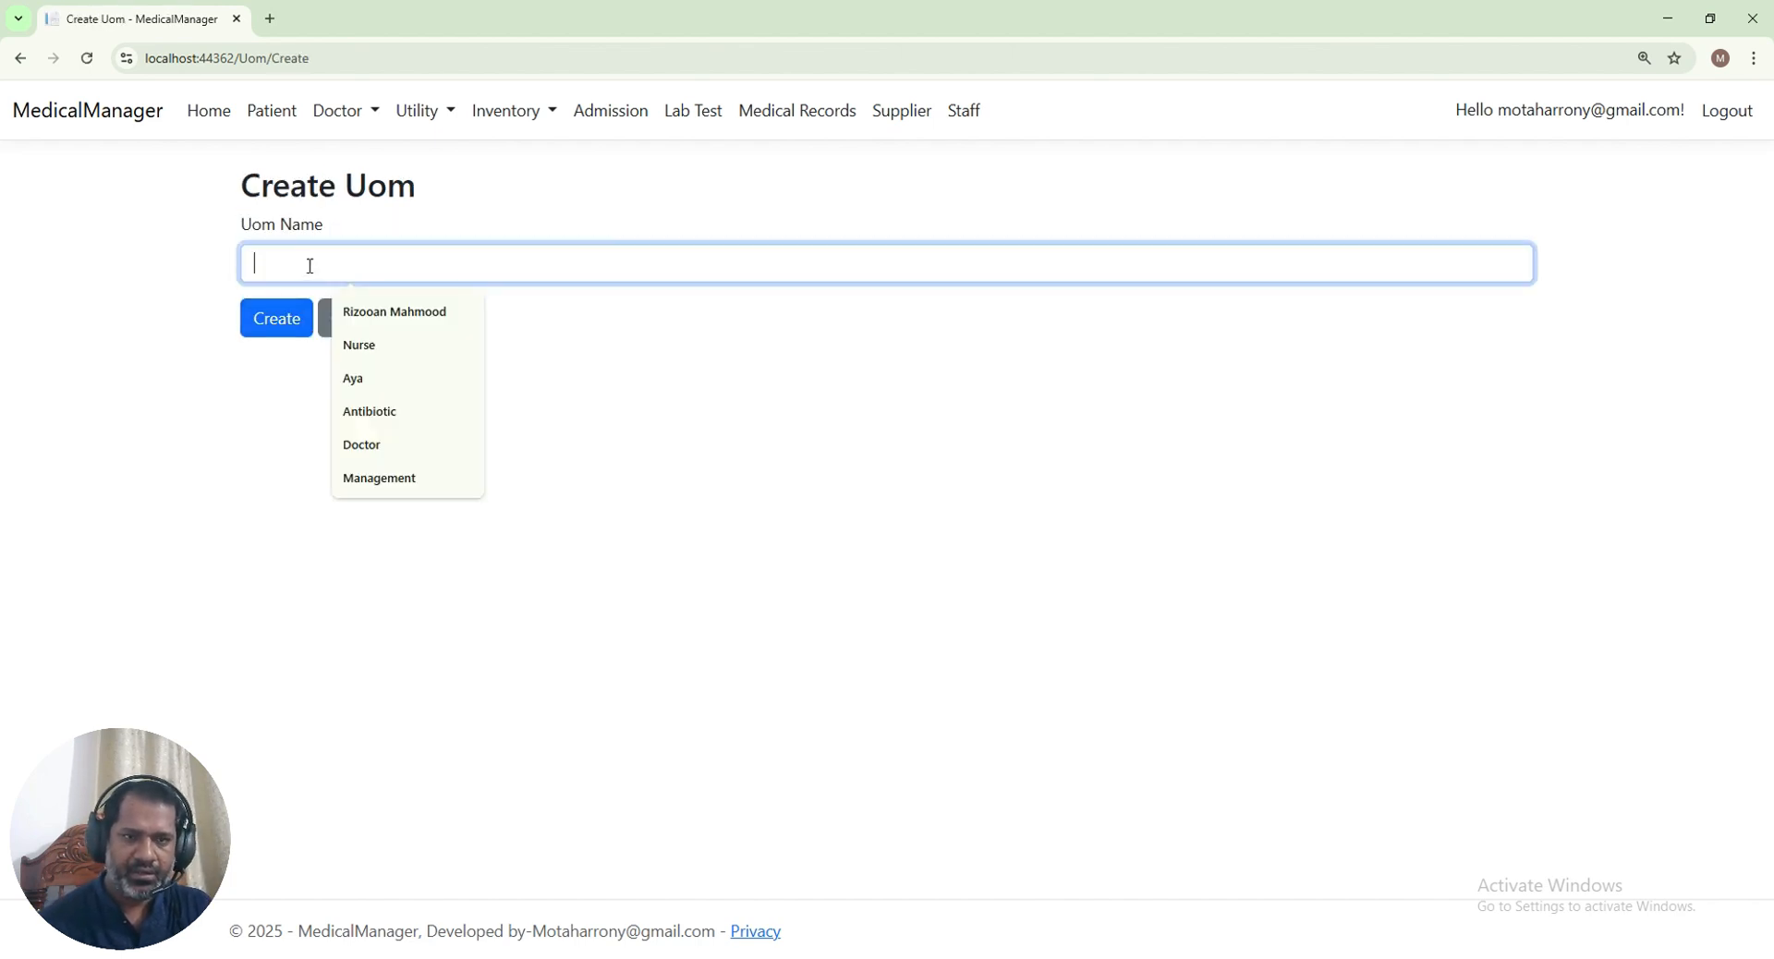
type("Sac")
left_click(291, 314)
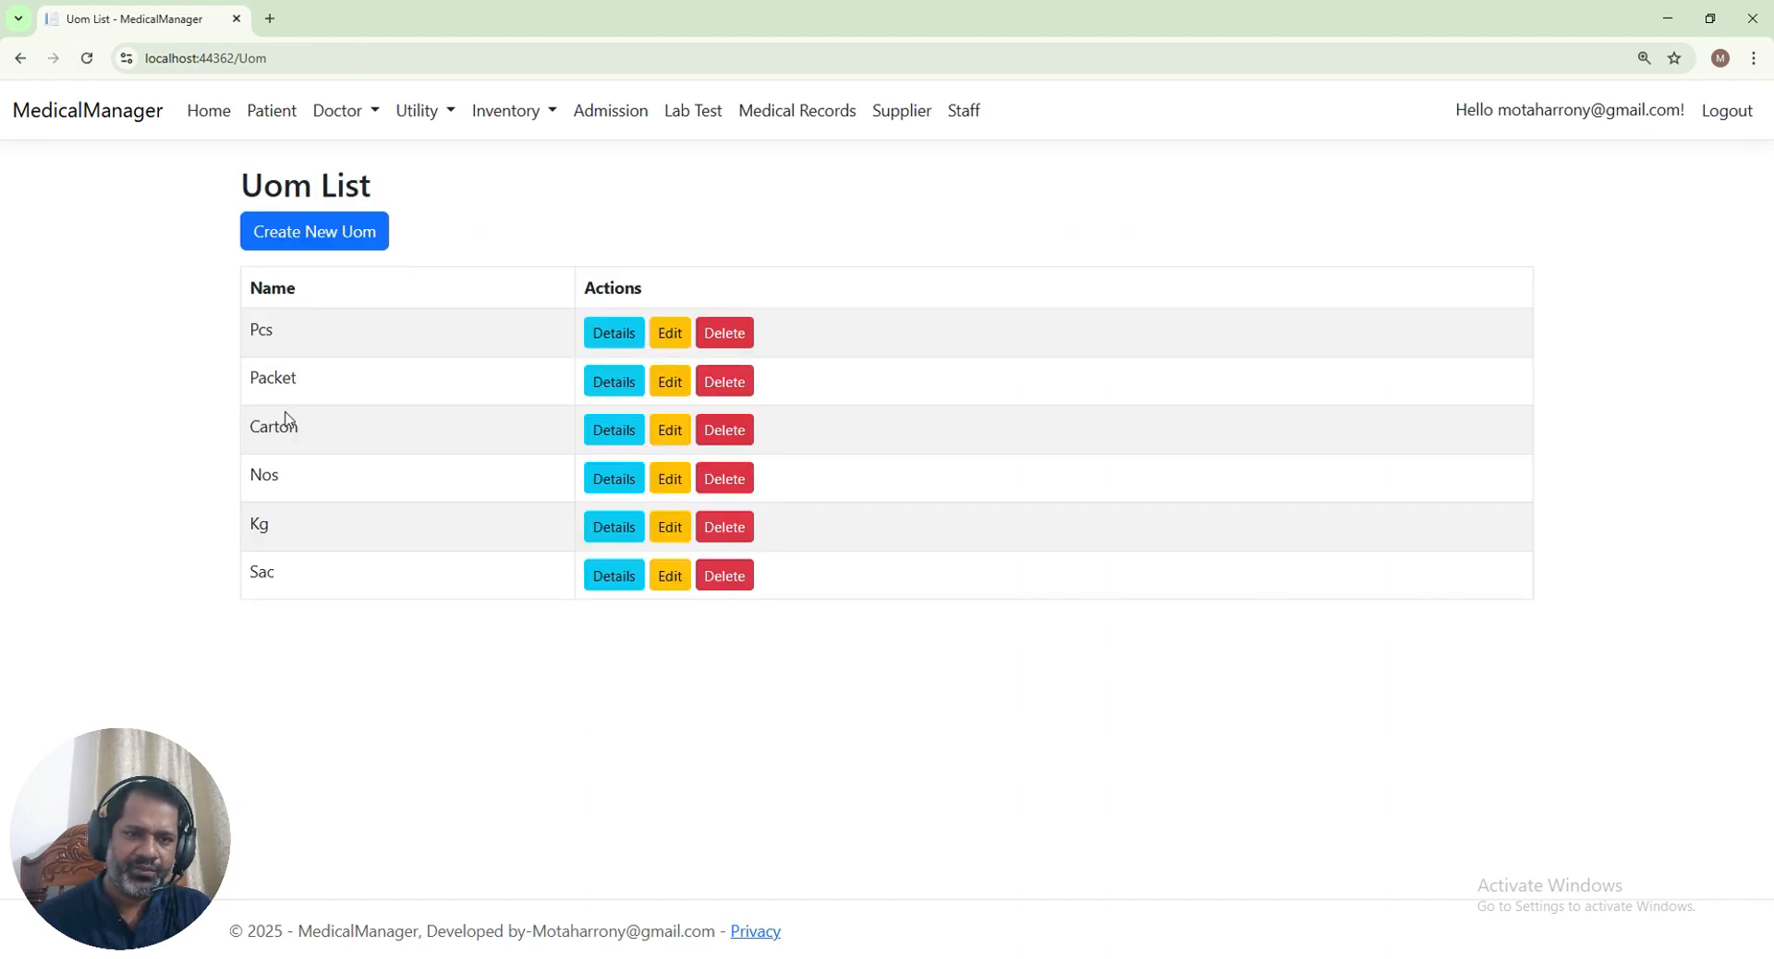
double_click(262, 330)
double_click(258, 525)
left_click(281, 556)
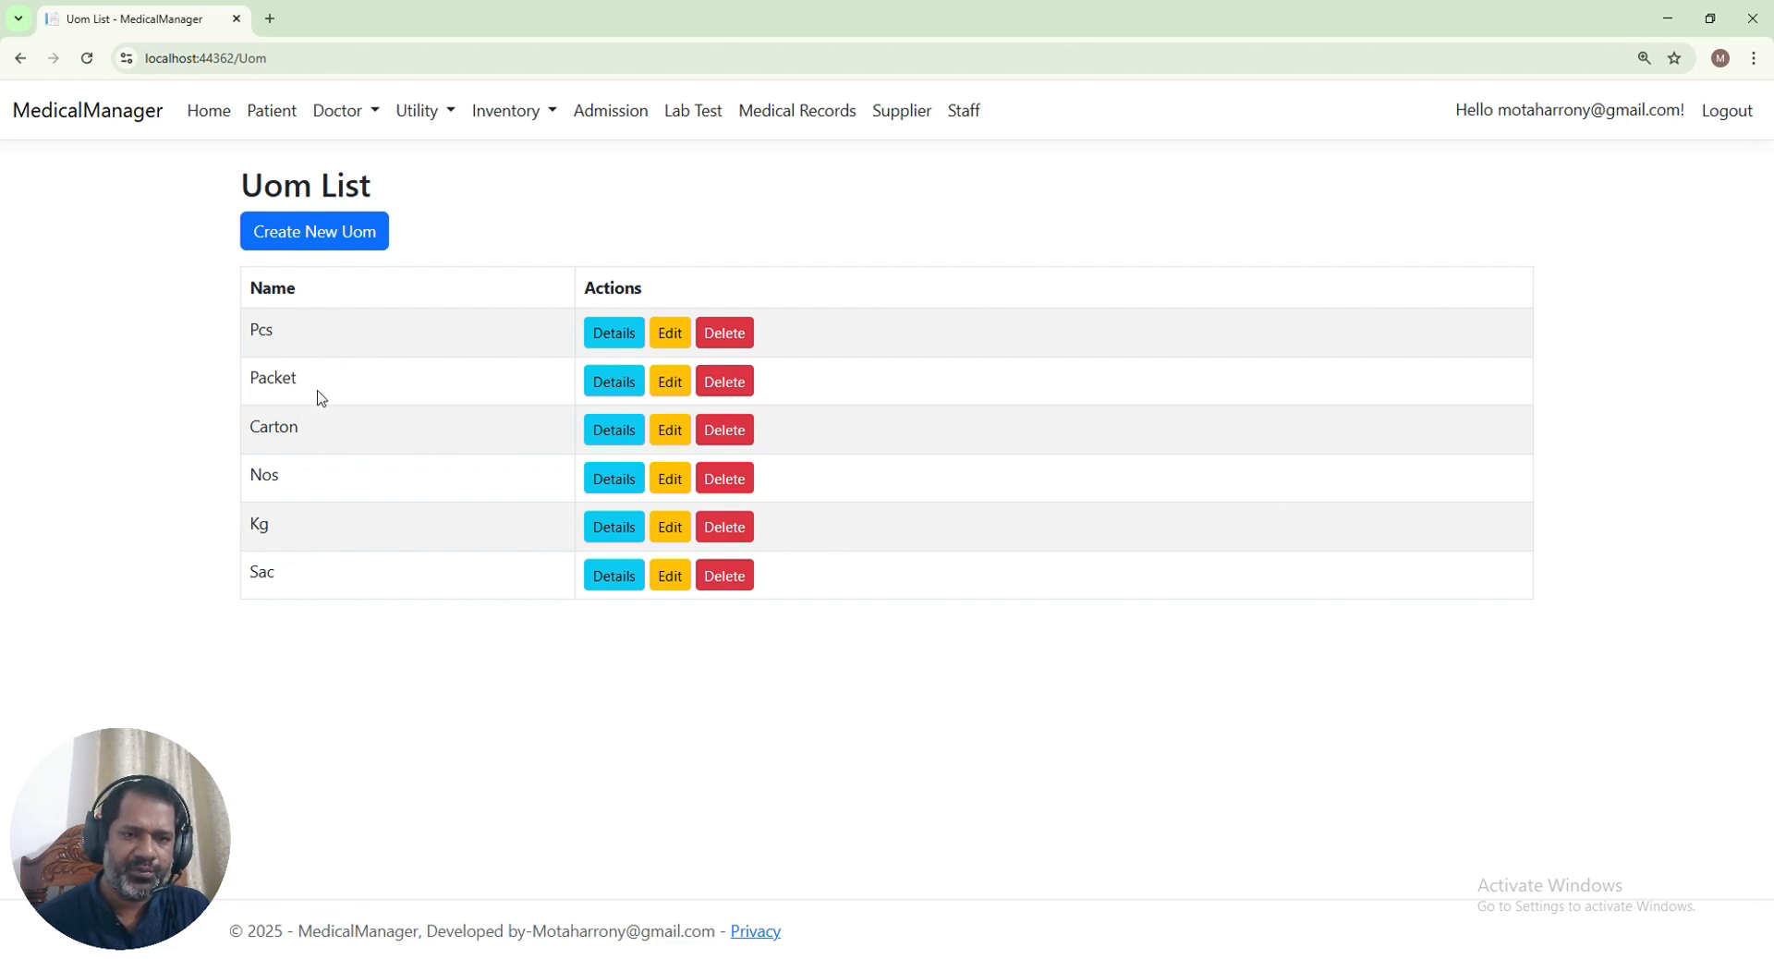
left_click_drag(267, 378, 288, 428)
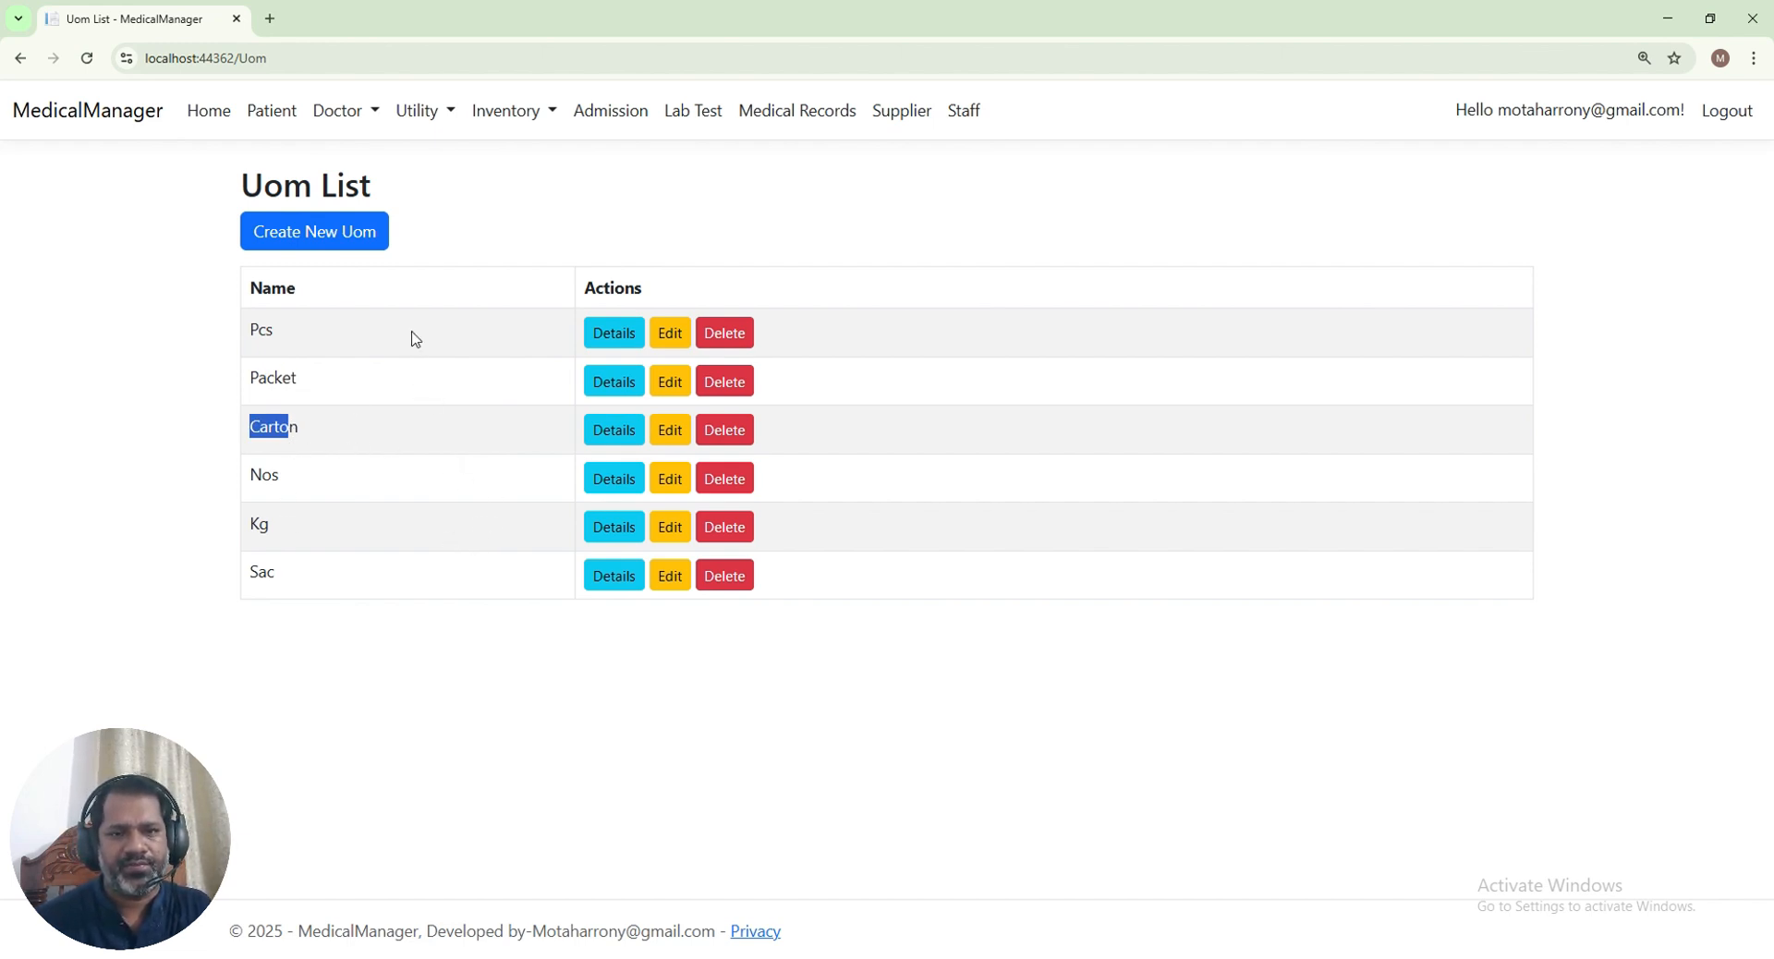
Open the list of ID types and delete the Driving Licence entry
left_click(412, 115)
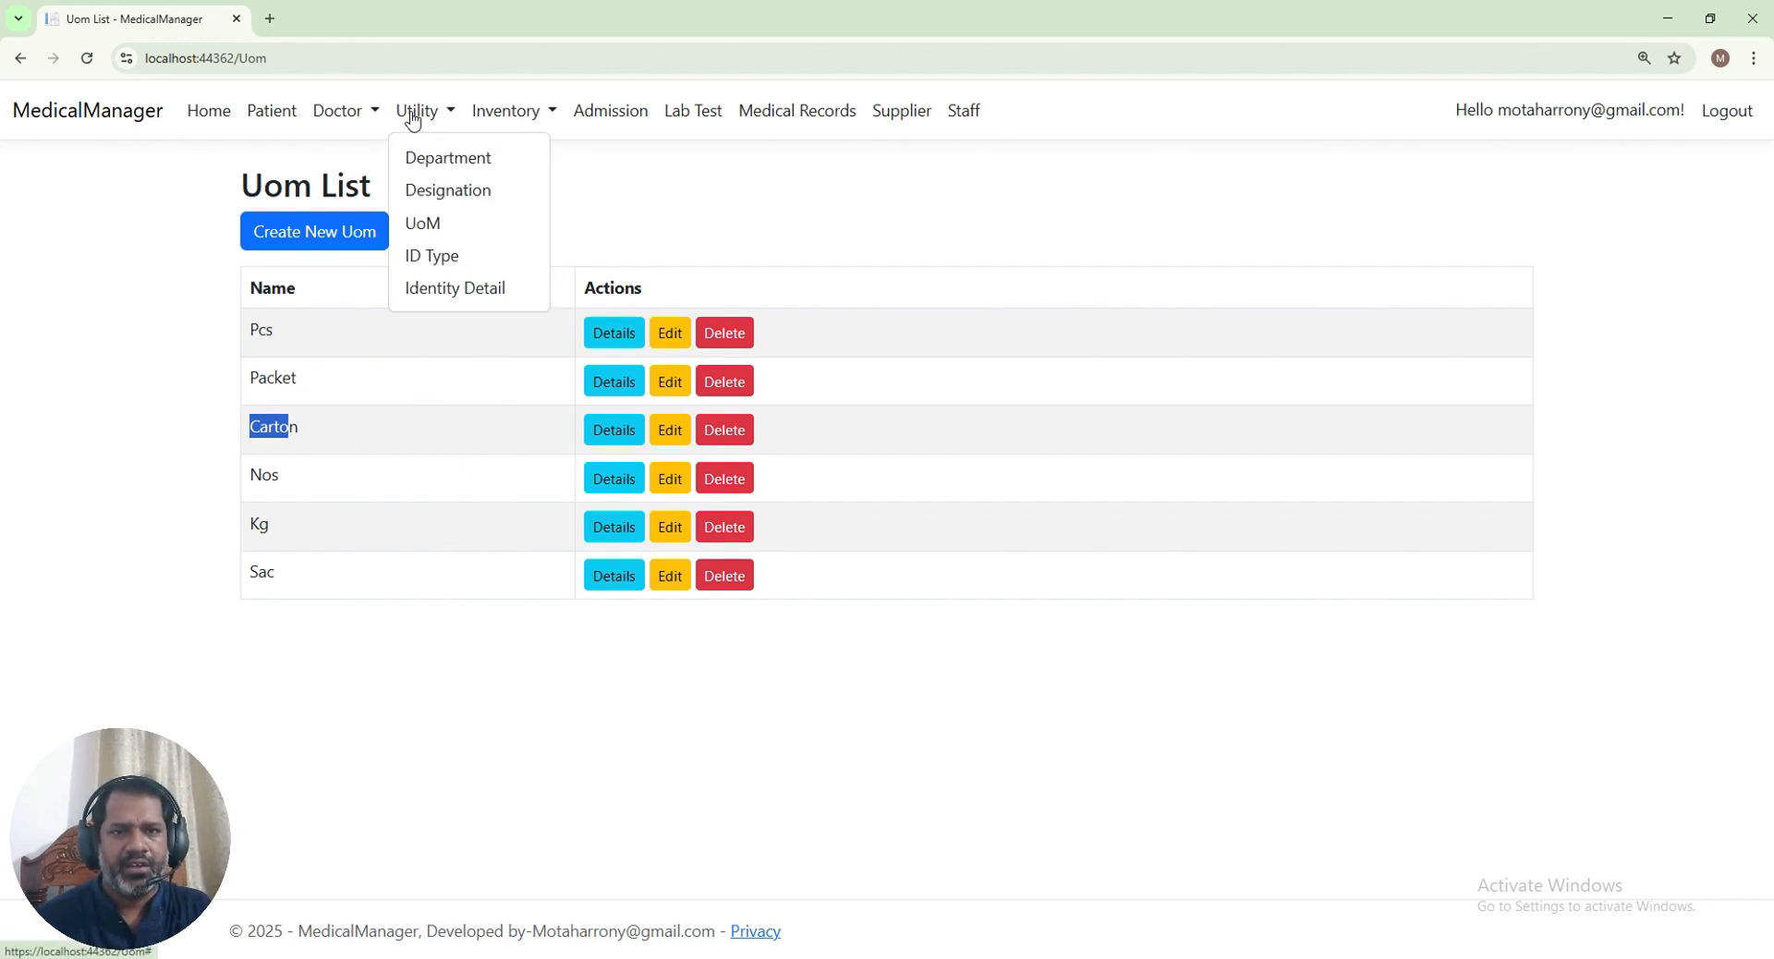
left_click(435, 261)
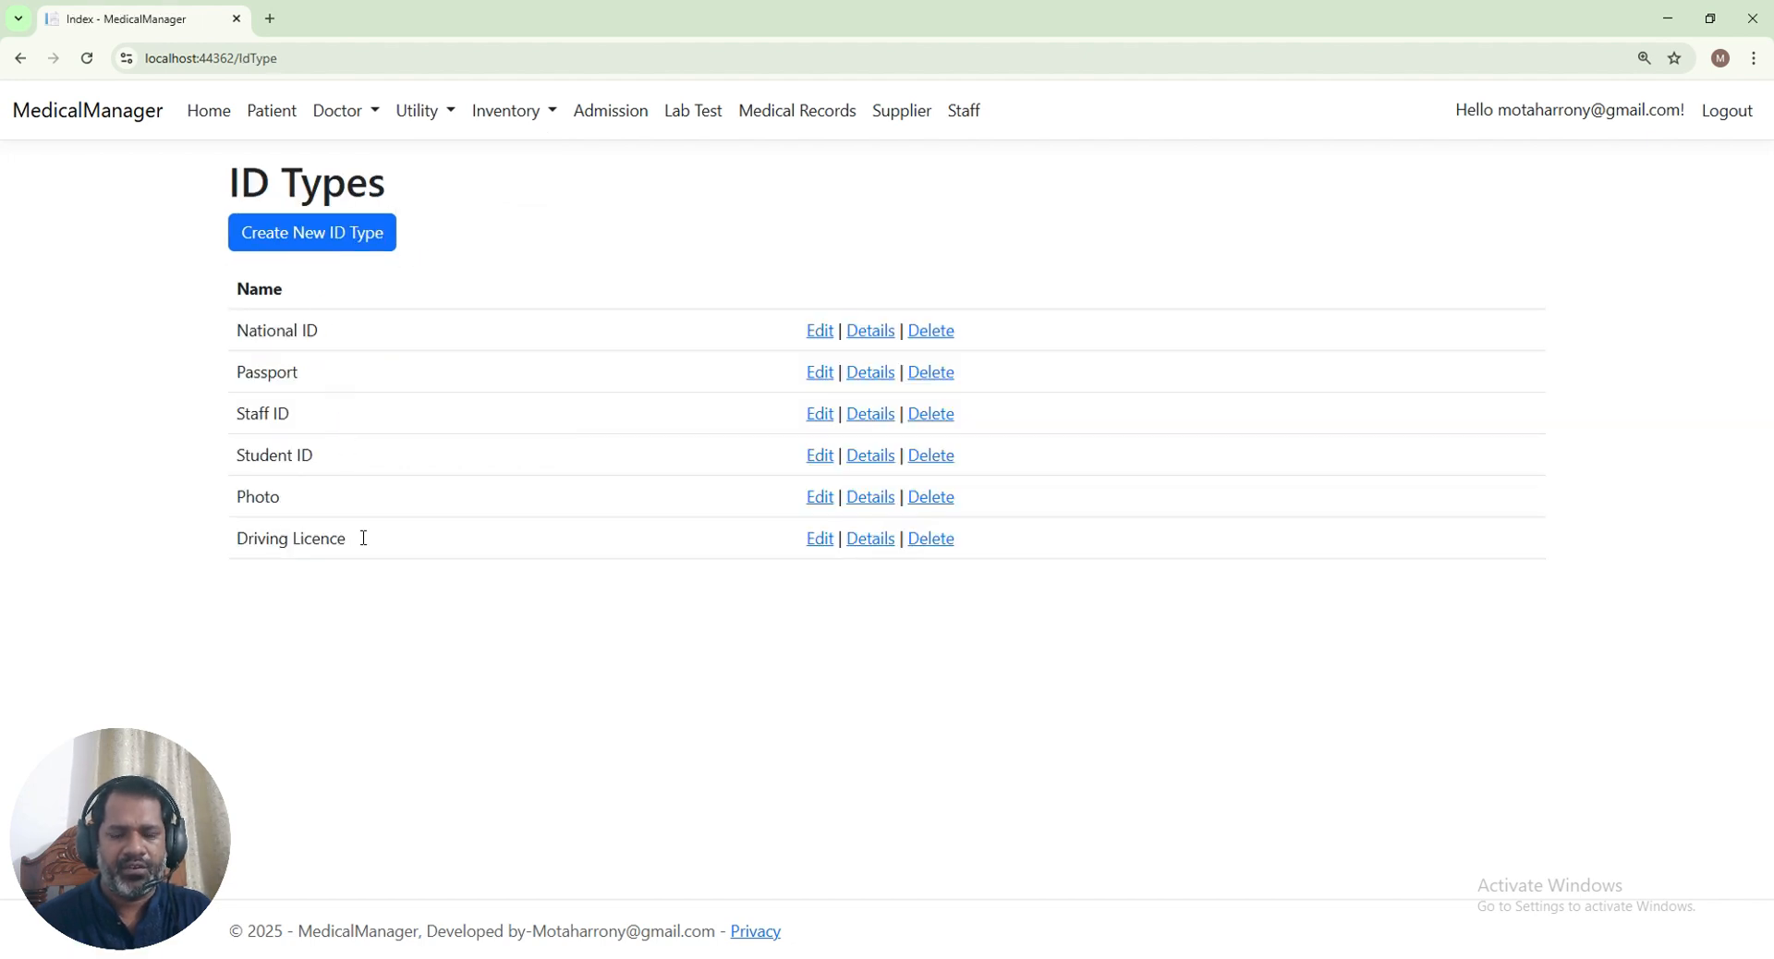
left_click(938, 547)
left_click(268, 374)
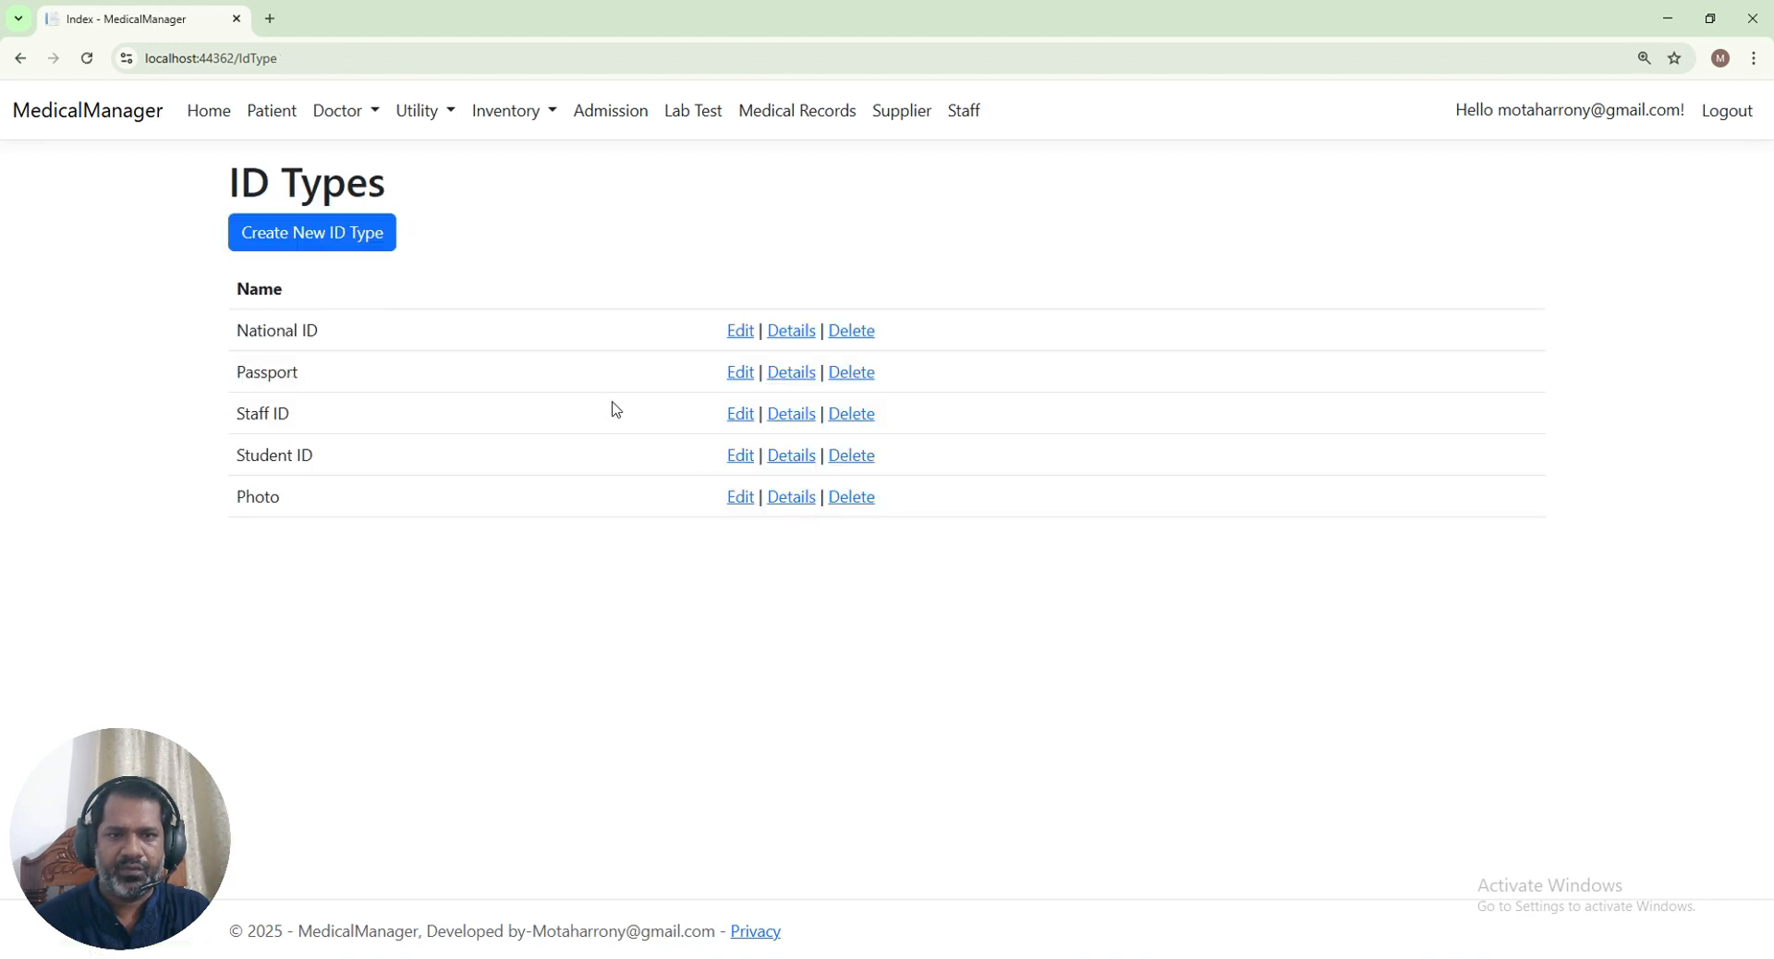
Create an ID type named Driving Licence and highlight it in the ID type list
left_click(301, 232)
left_click(361, 316)
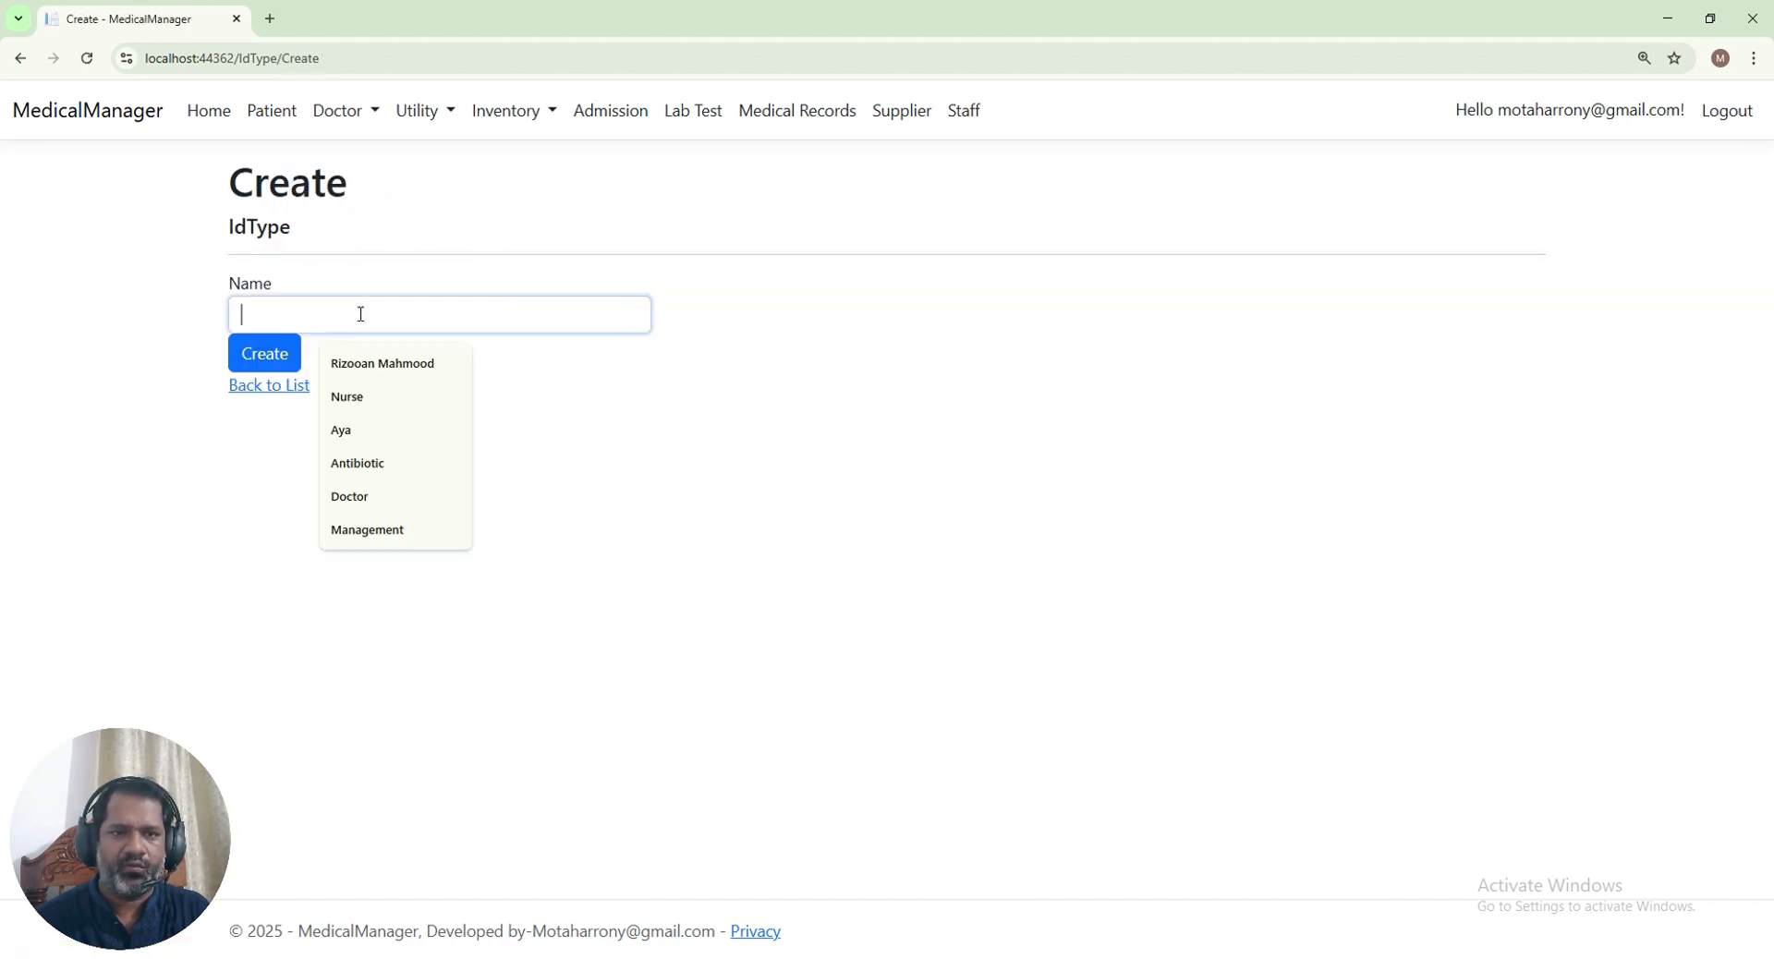
type("Driving Licence")
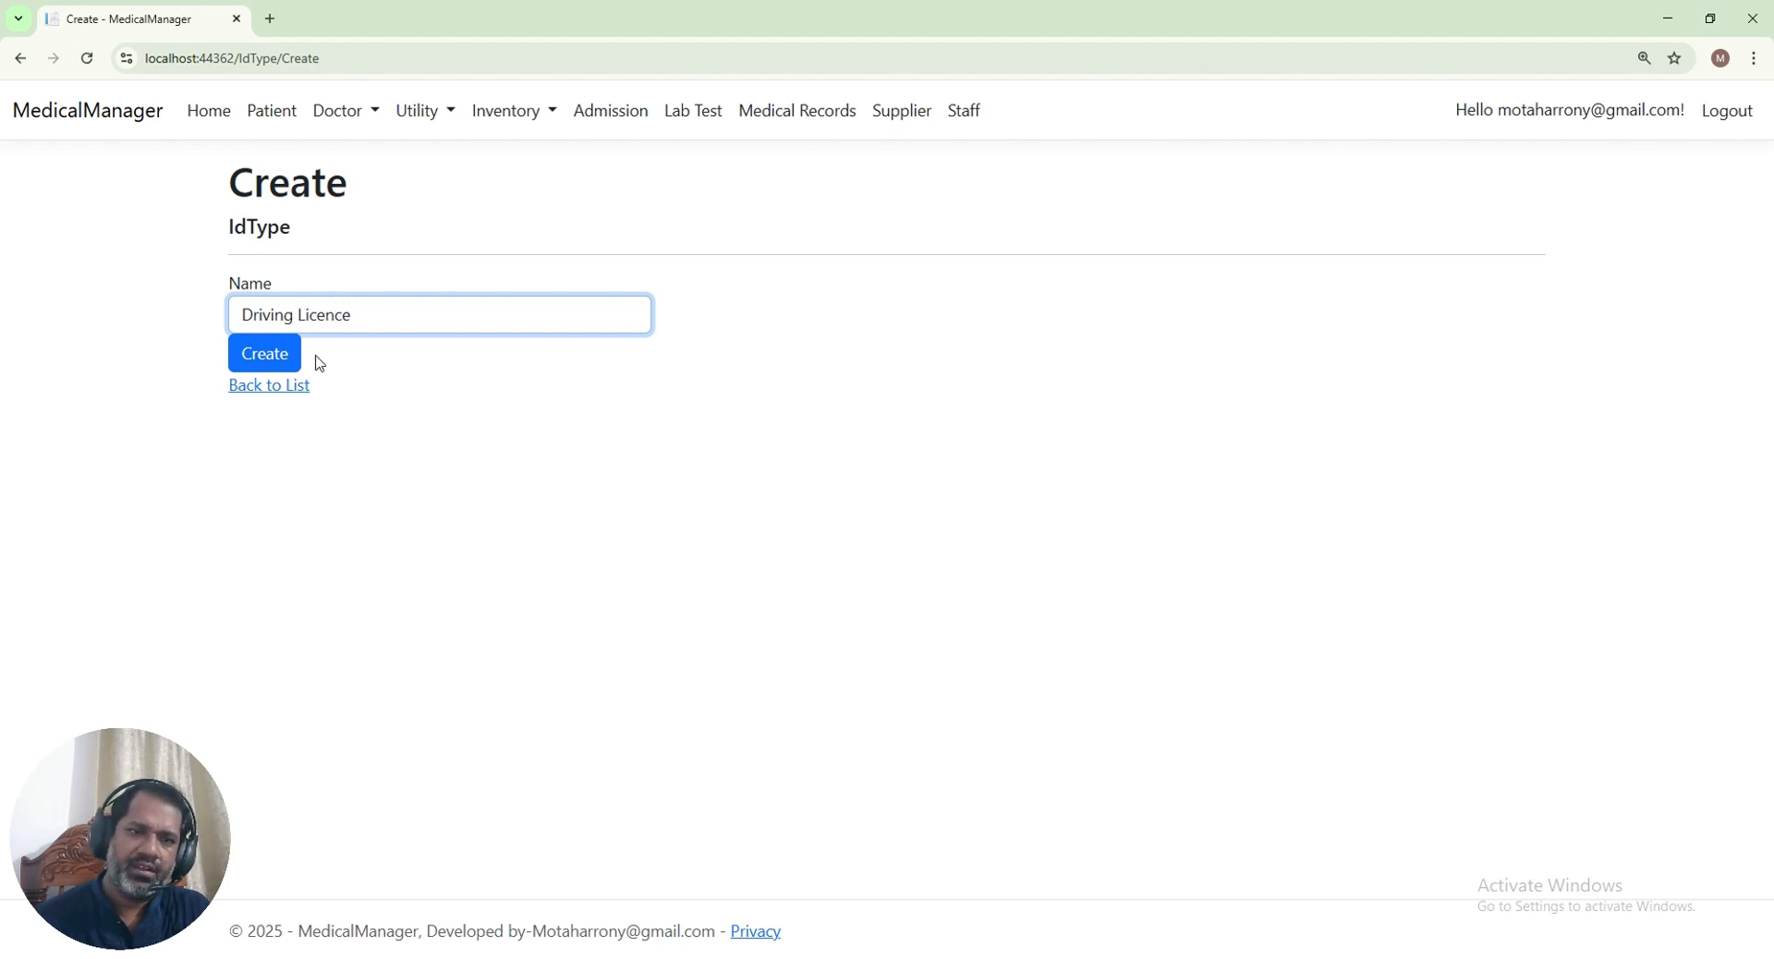
left_click(282, 356)
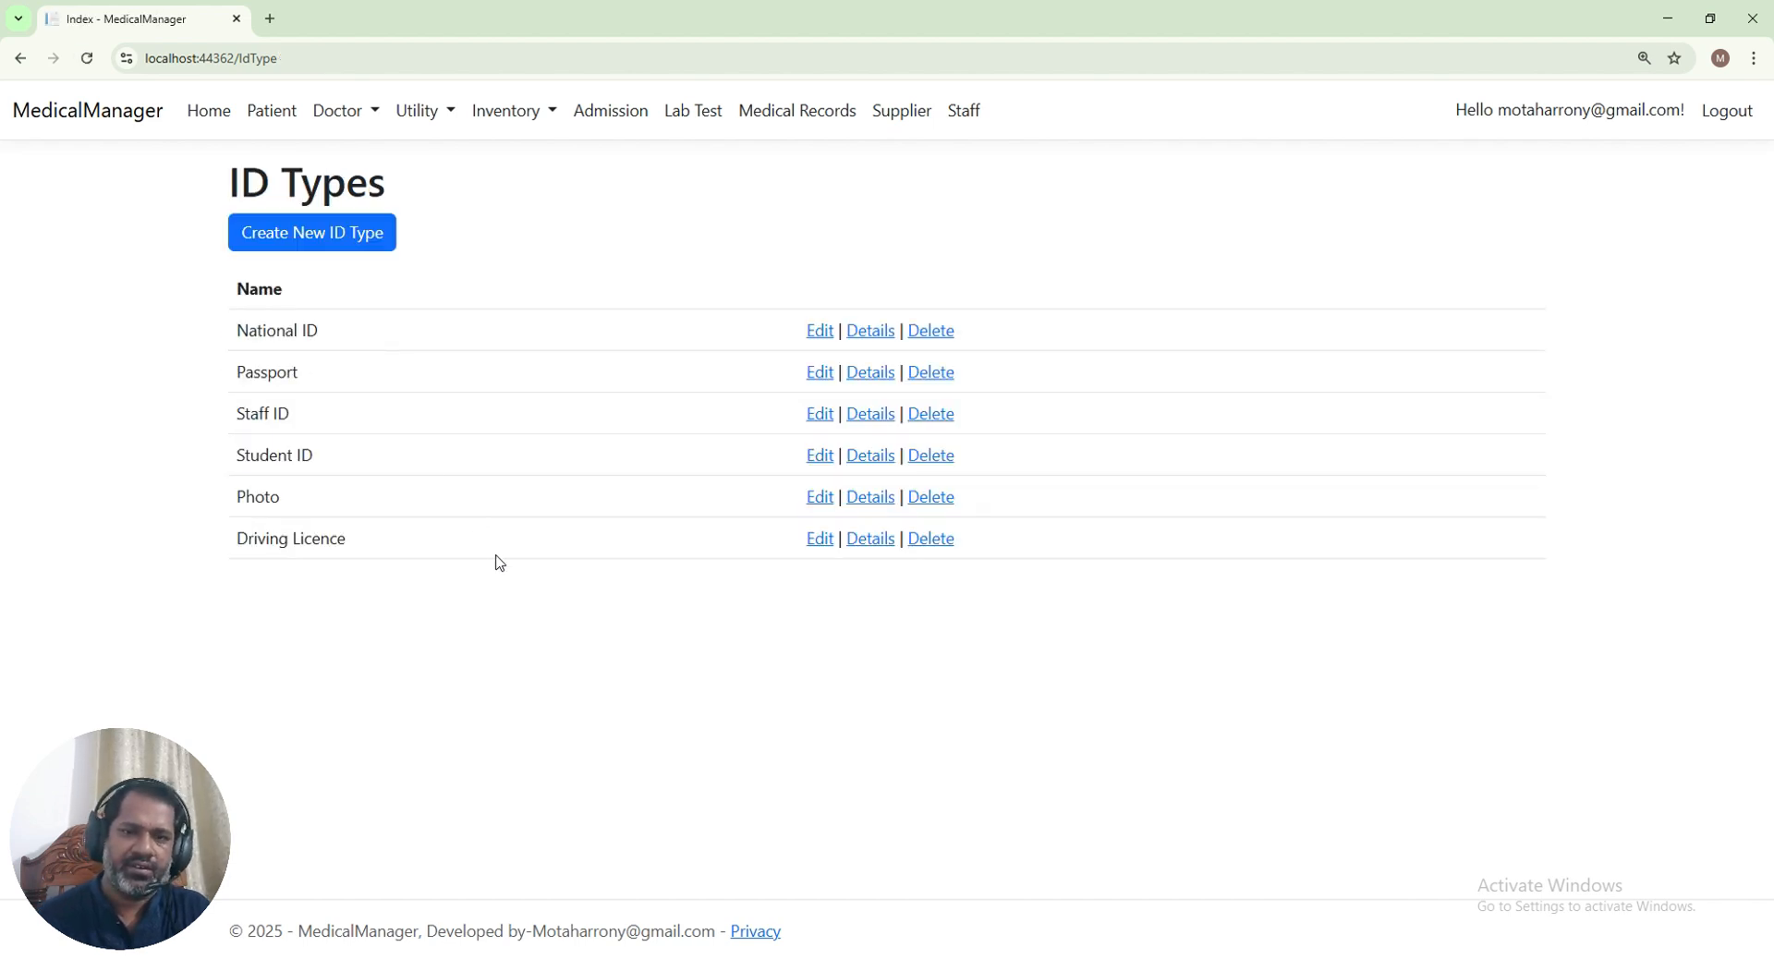
left_click_drag(242, 541, 578, 541)
left_click(638, 601)
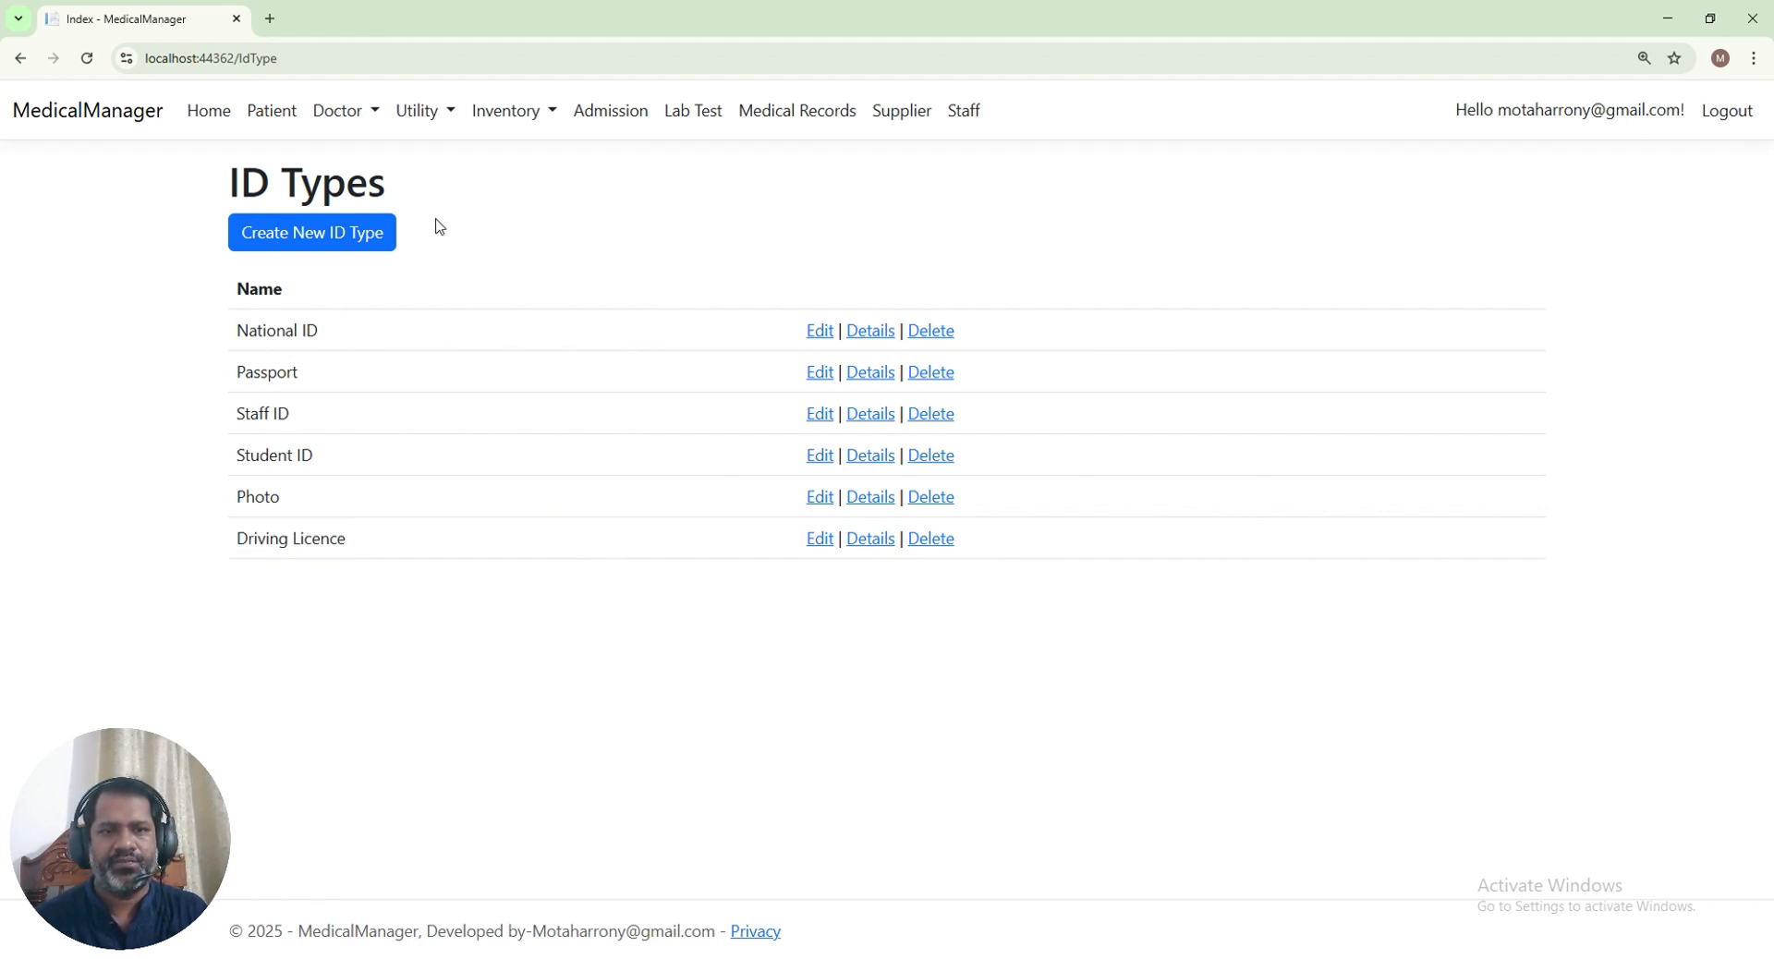
Examine the identity details list and the ID type options in its new identity form, returning to the list
left_click(429, 112)
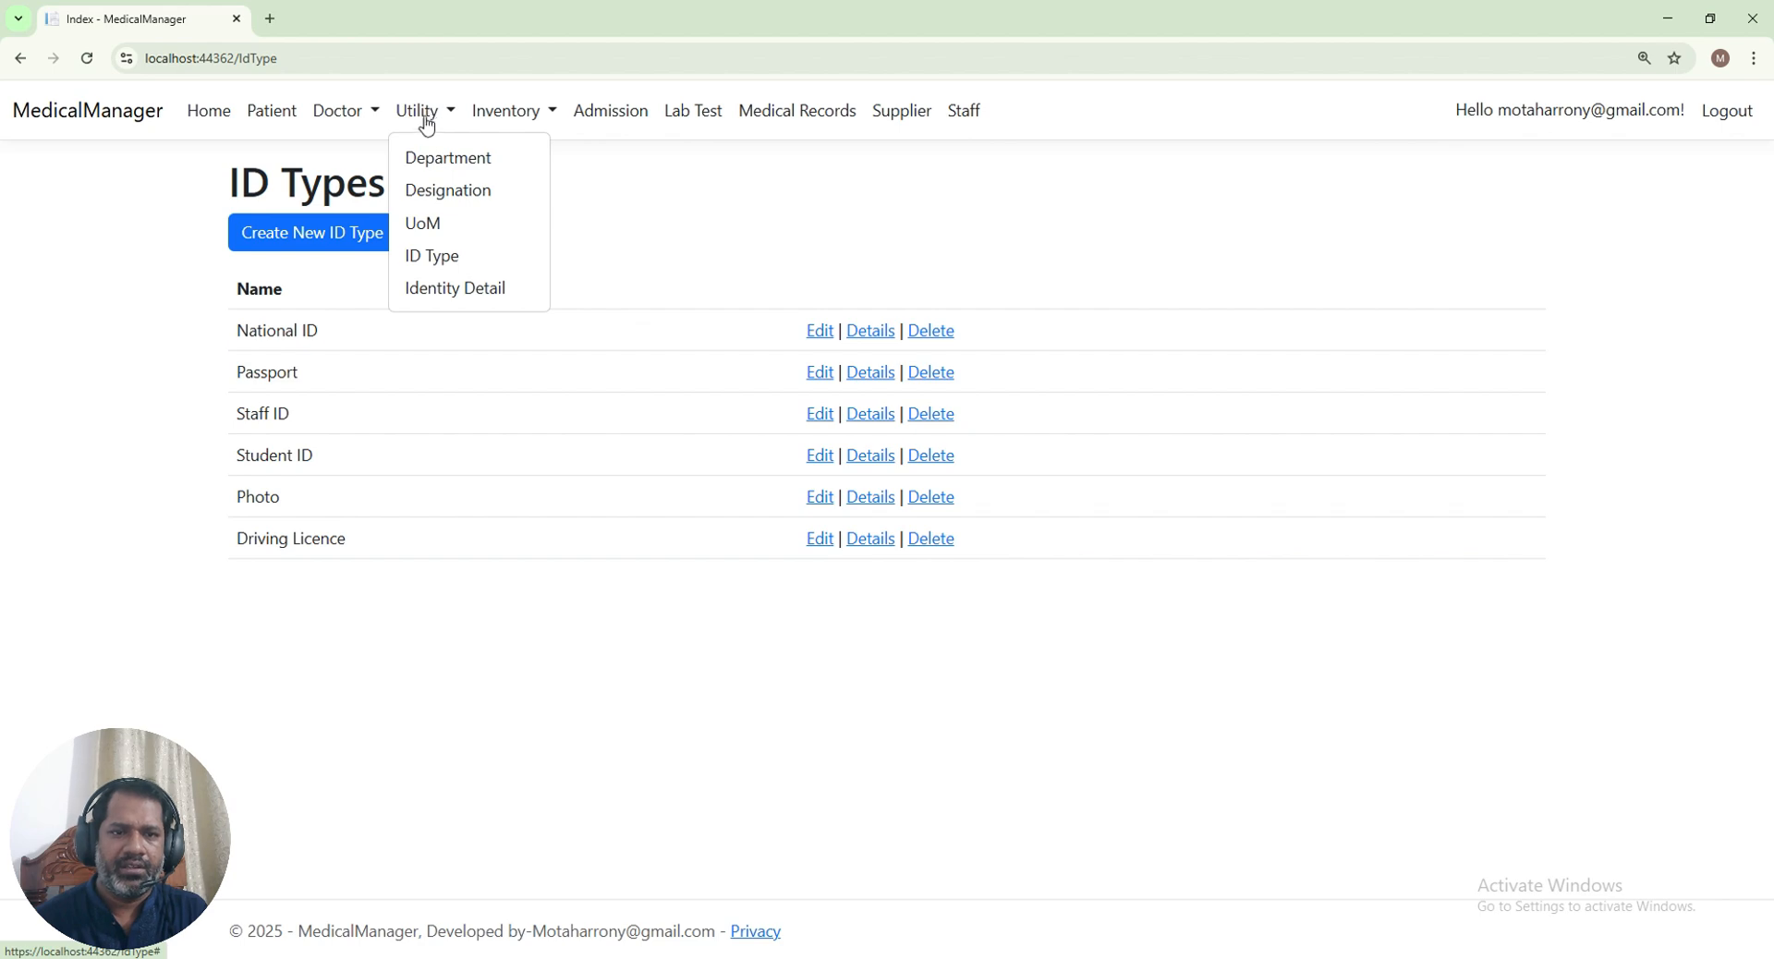
left_click(457, 290)
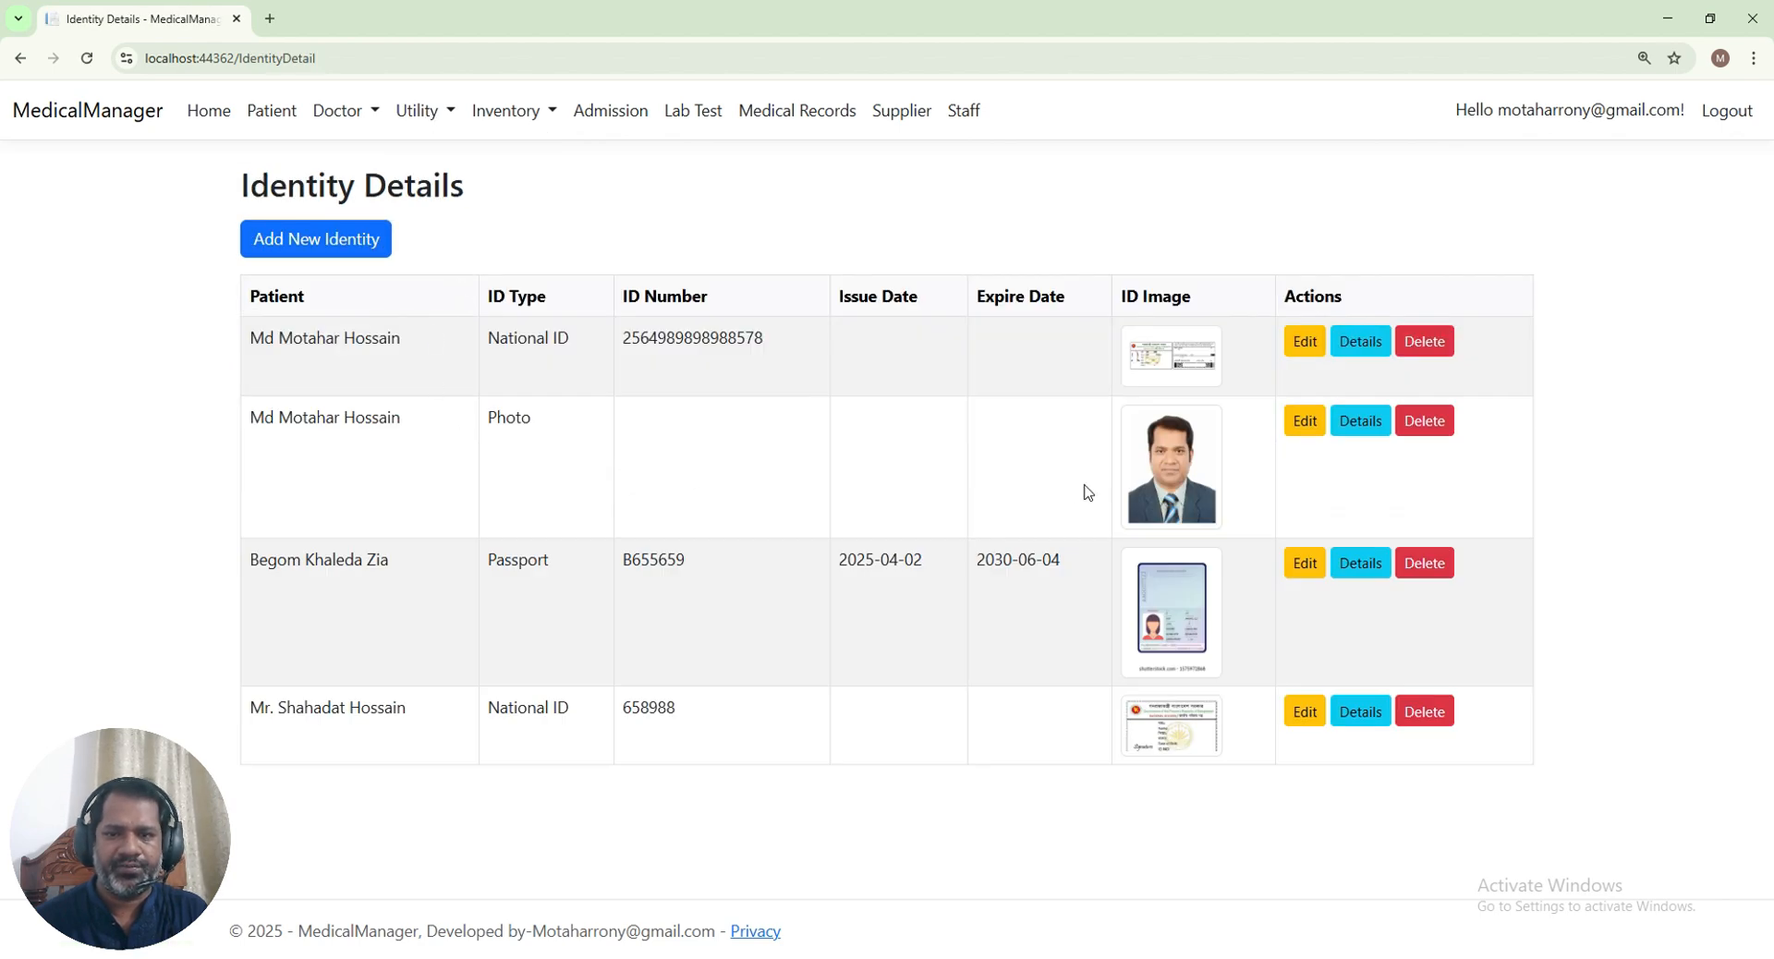
left_click(248, 240)
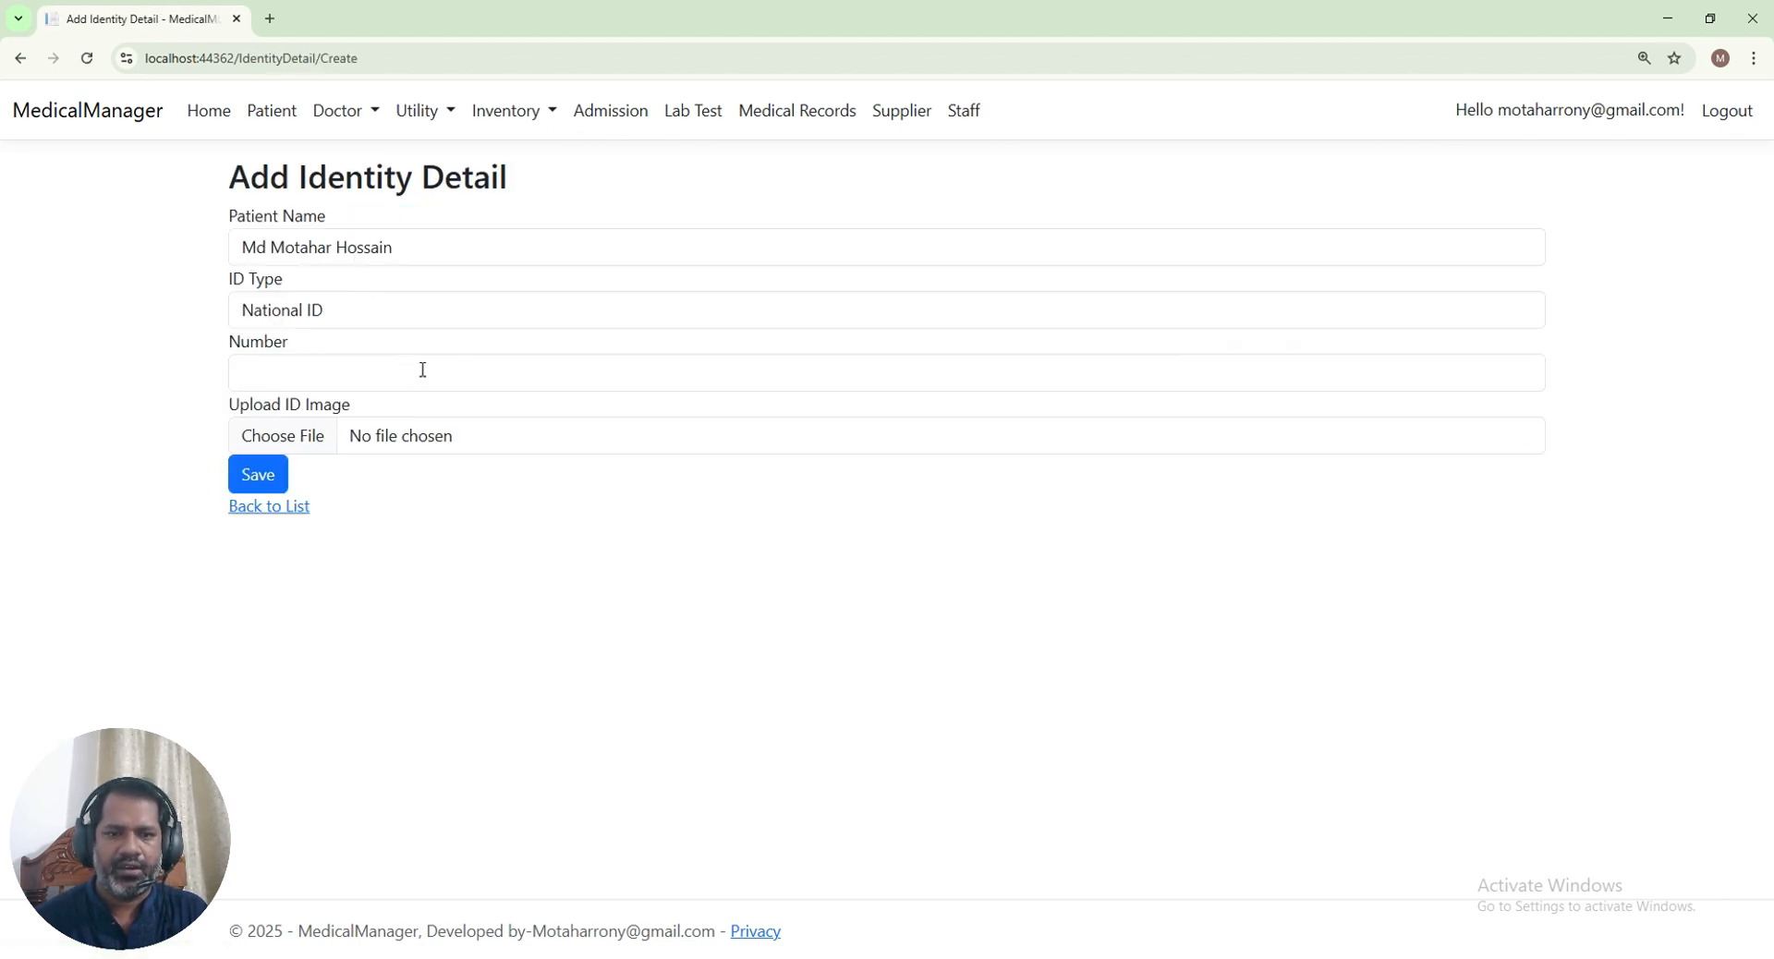
left_click(329, 320)
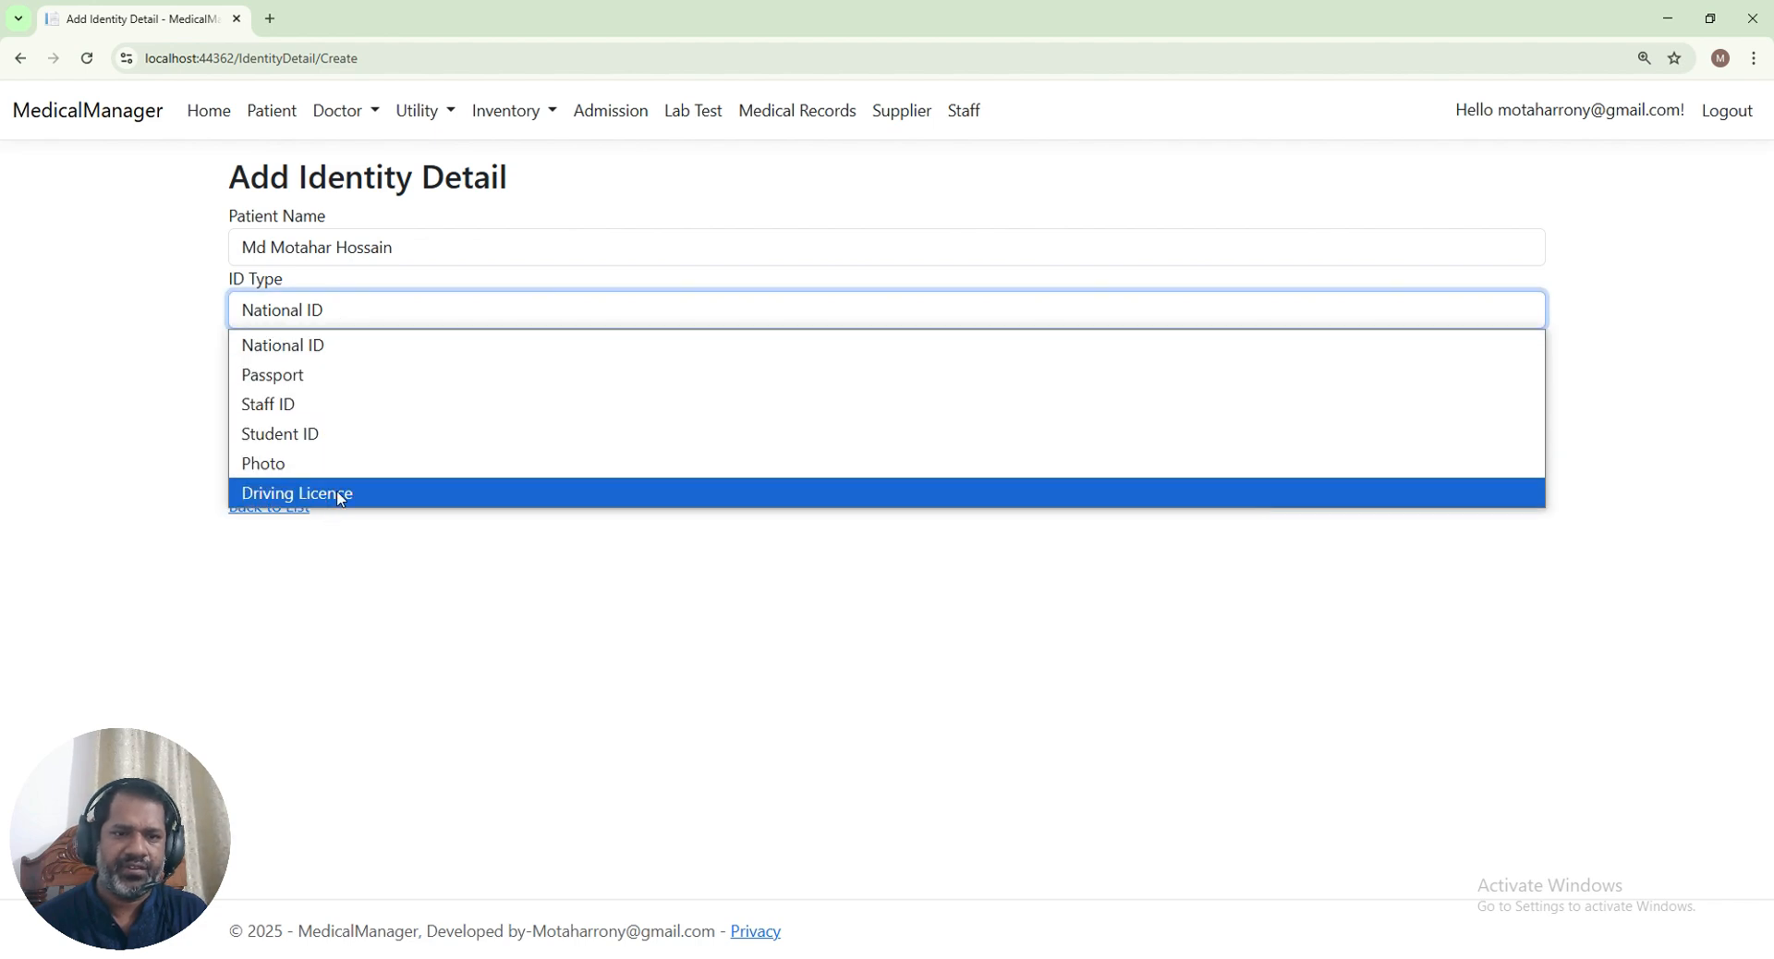
key("Escape")
left_click(289, 508)
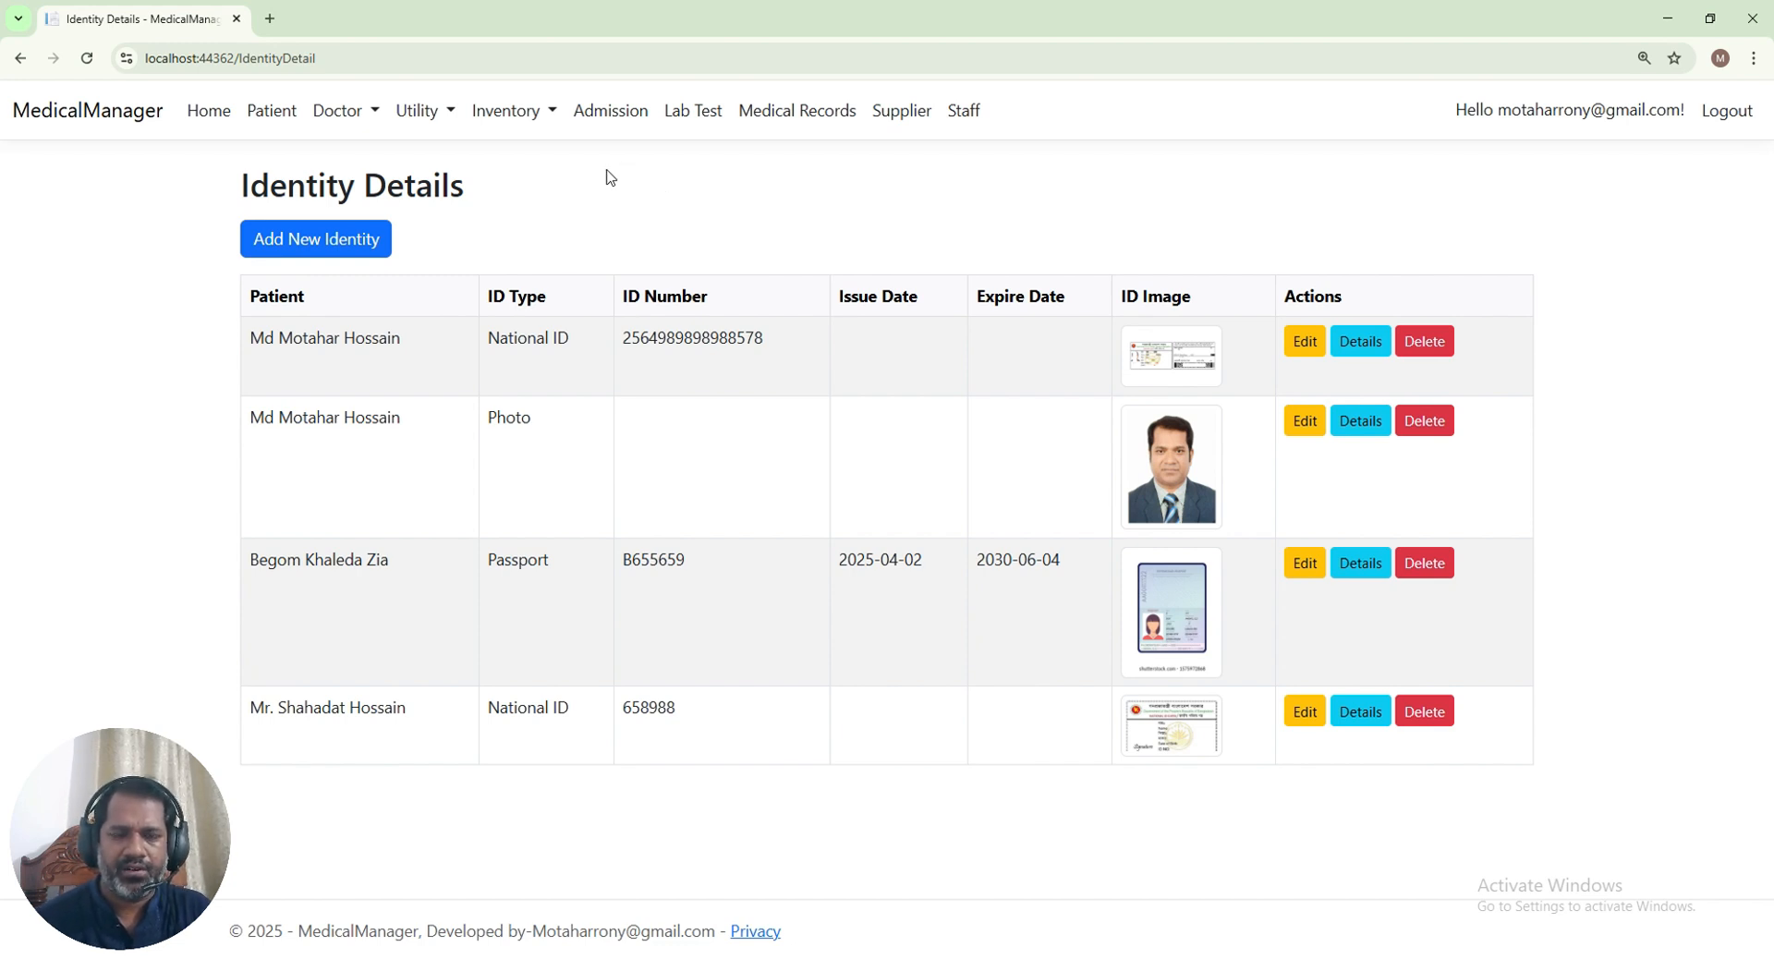
Open the inventory's drug-group list and highlight the Antibiotic entry
left_click(515, 115)
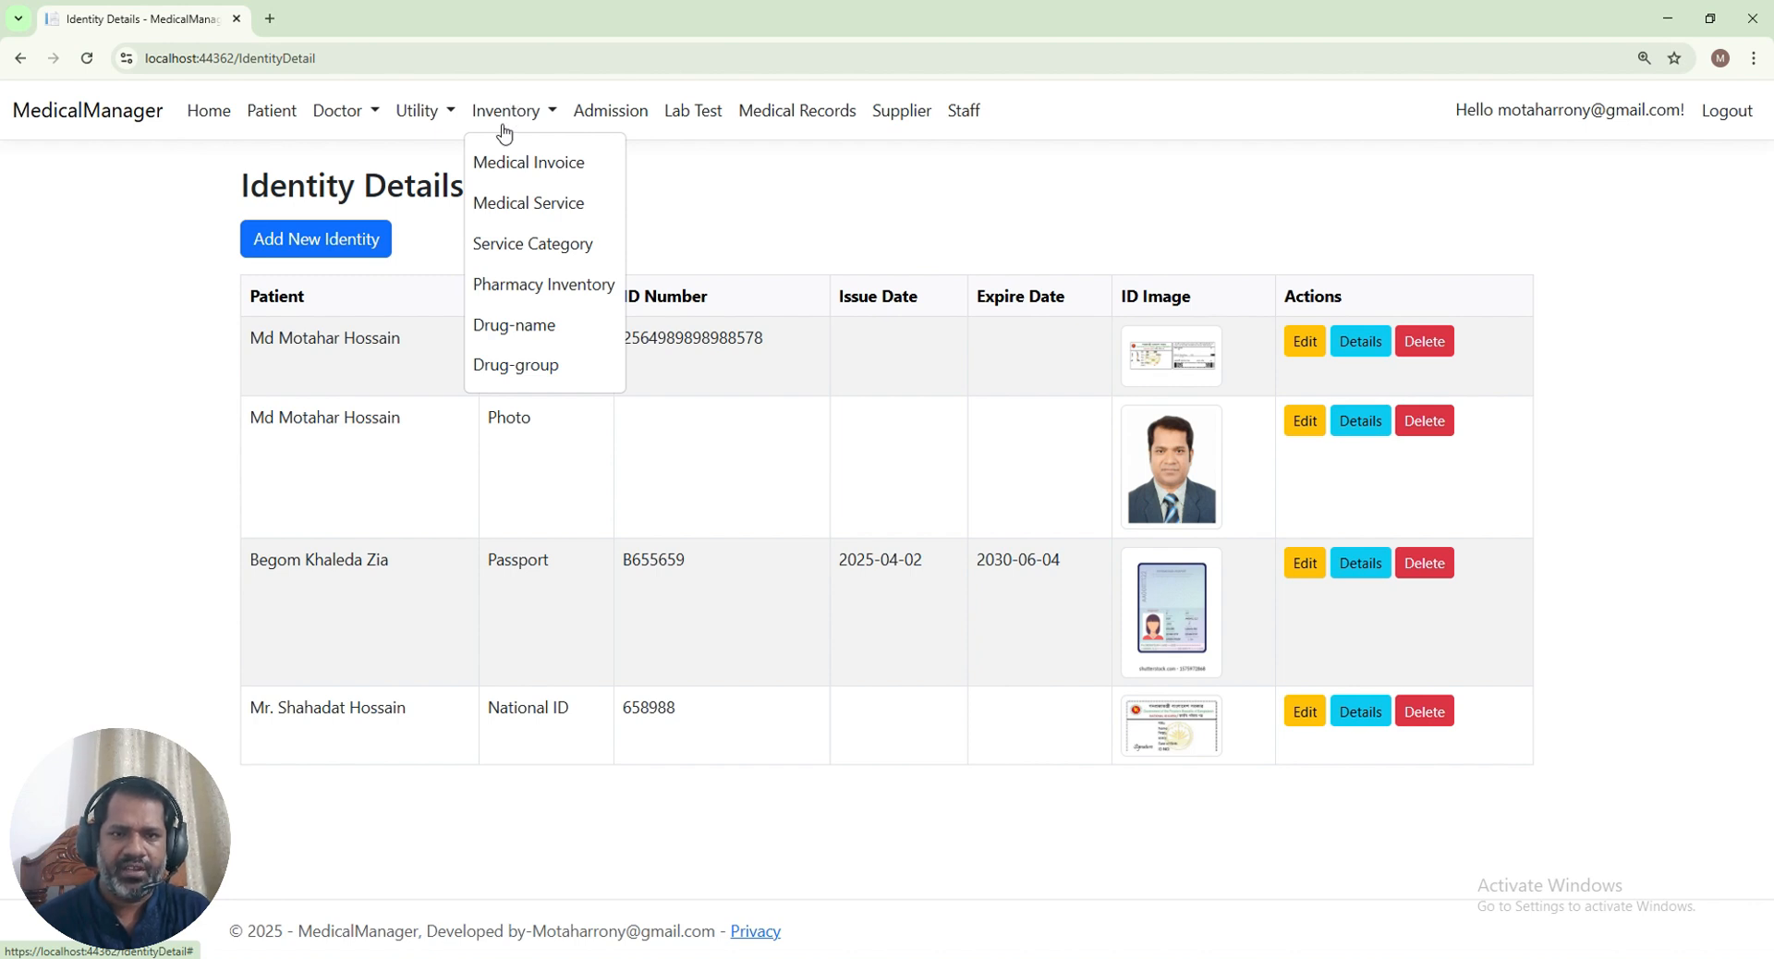
left_click(512, 369)
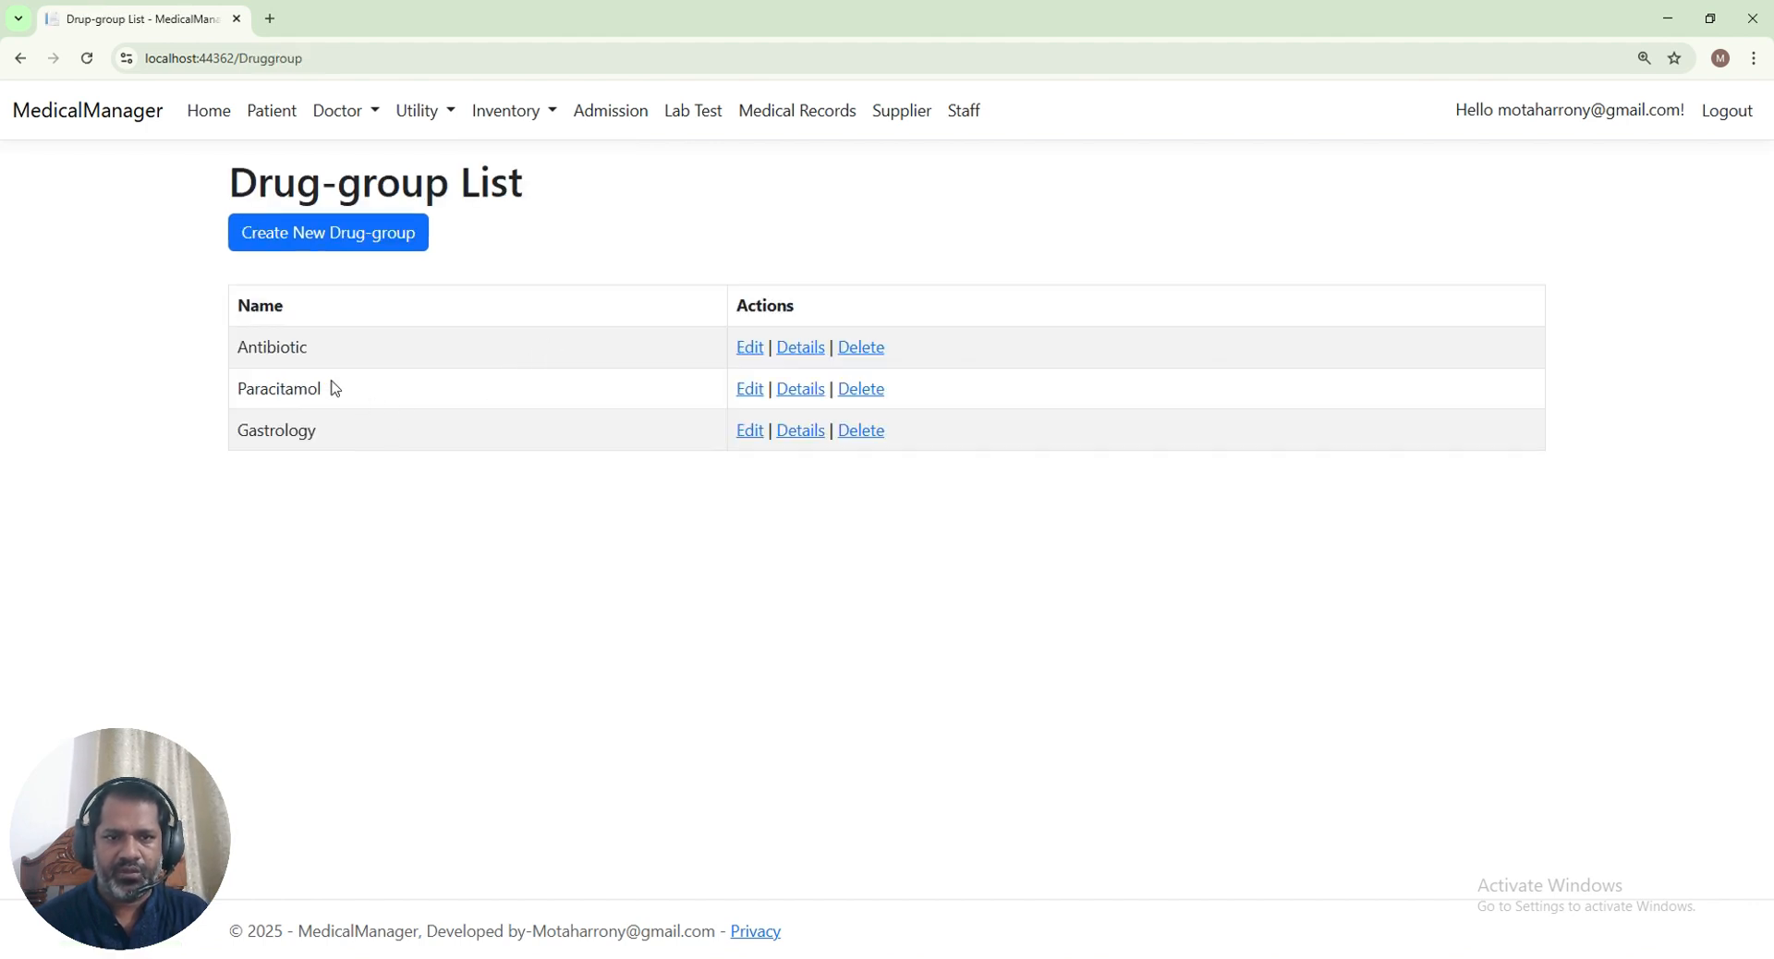
double_click(251, 348)
left_click(421, 433)
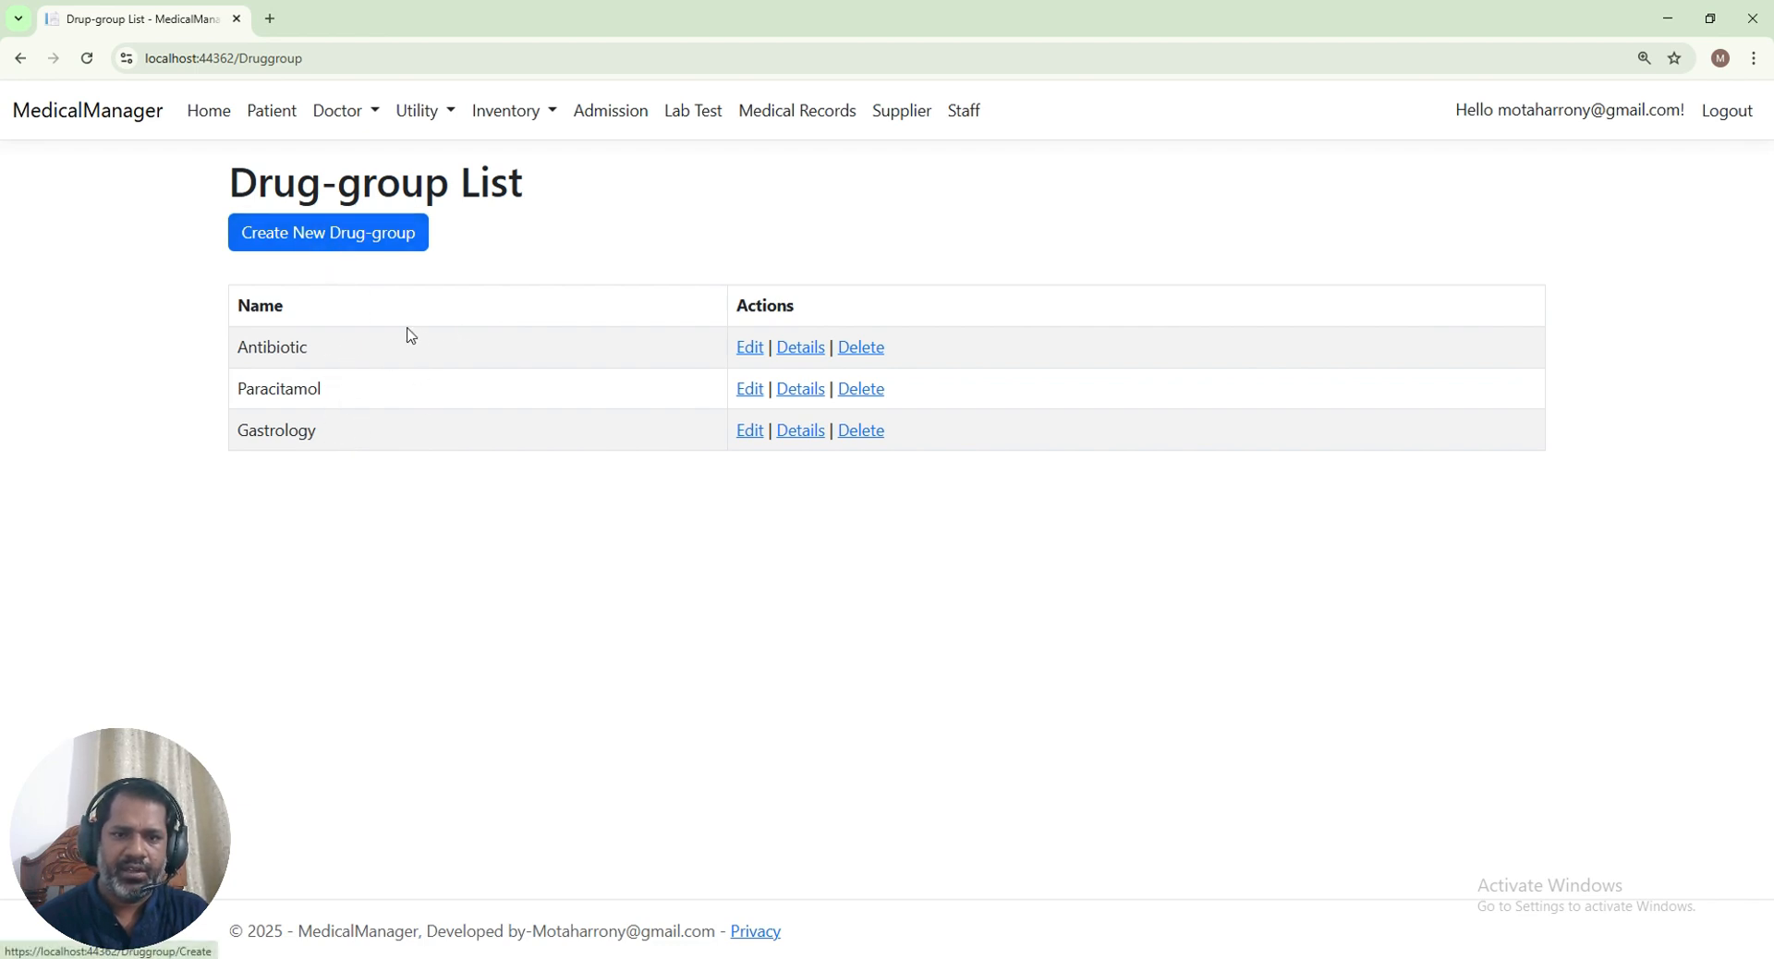
Add a drug group named Anibody and highlight it in the drug-group list
left_click(305, 238)
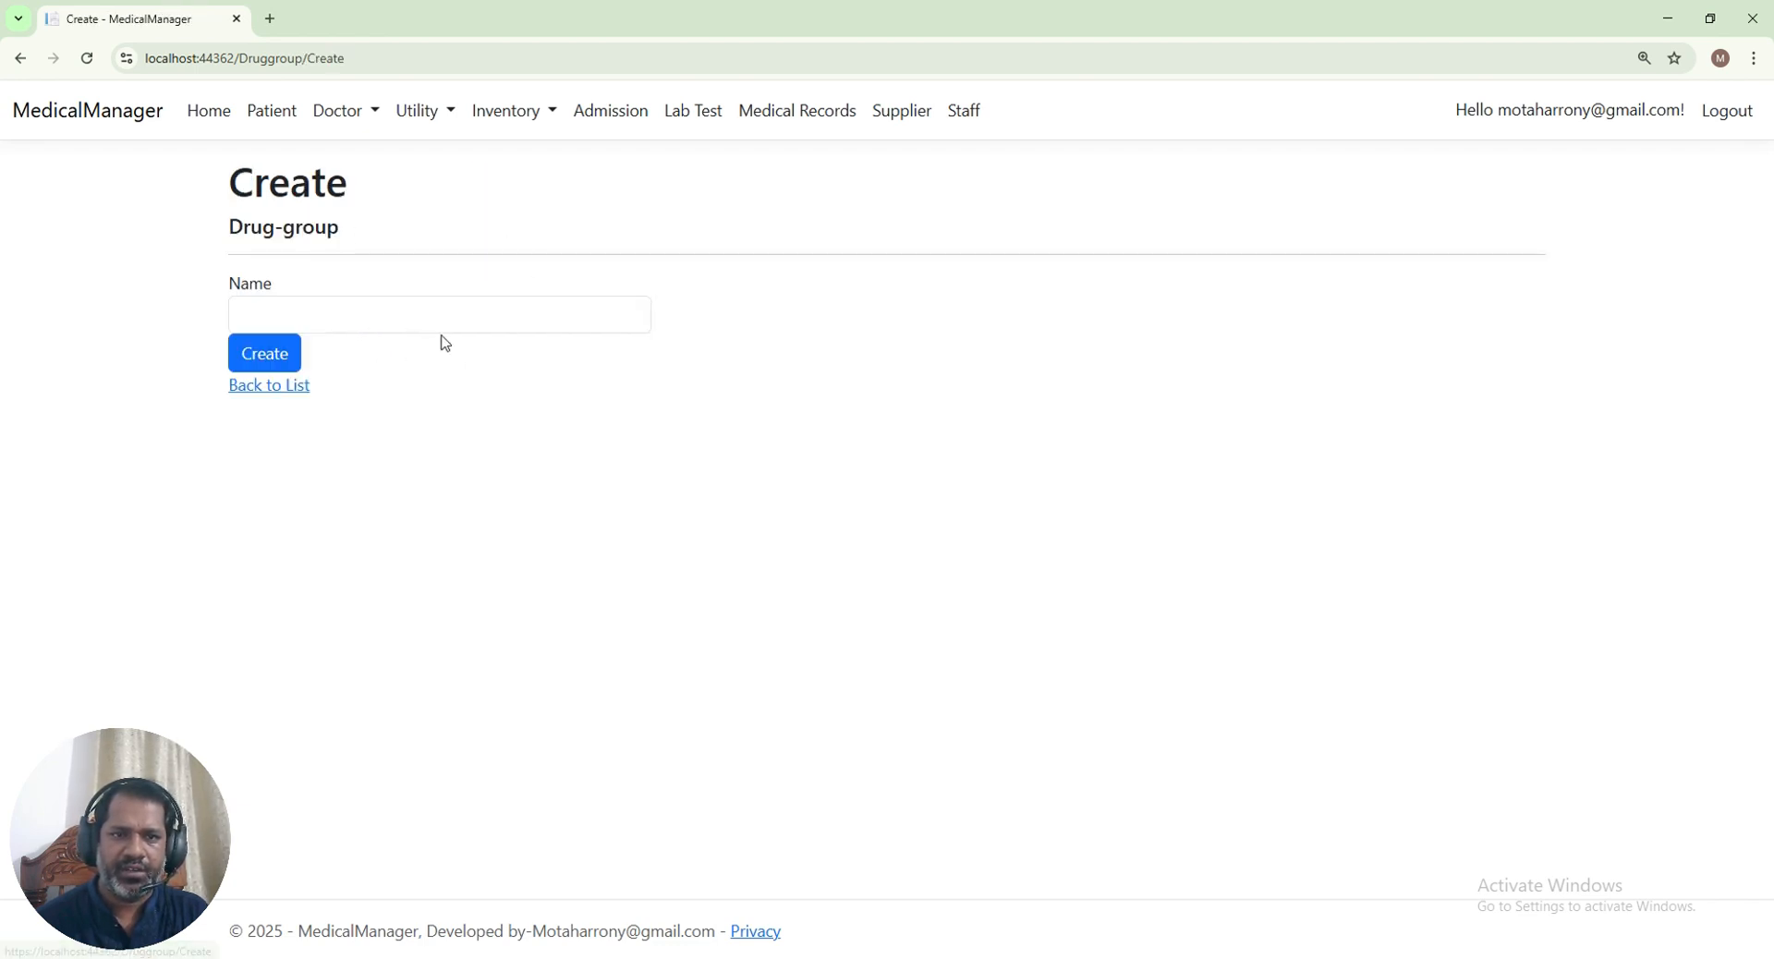
left_click(394, 309)
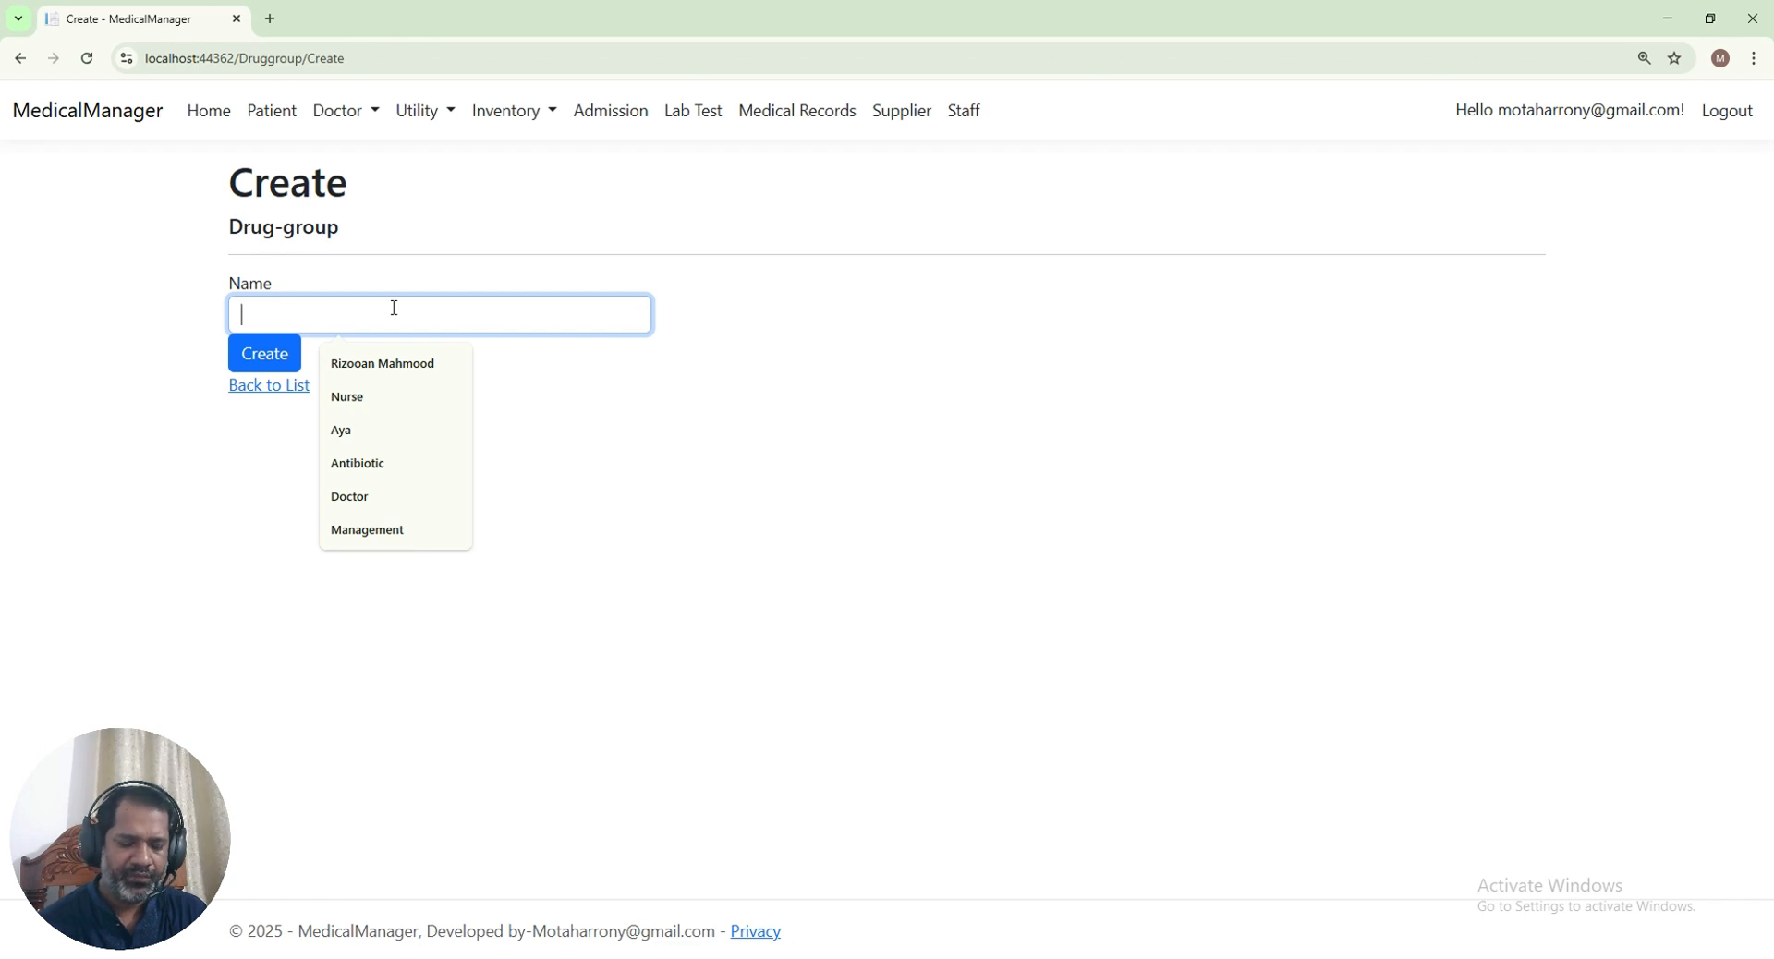
type("Ani")
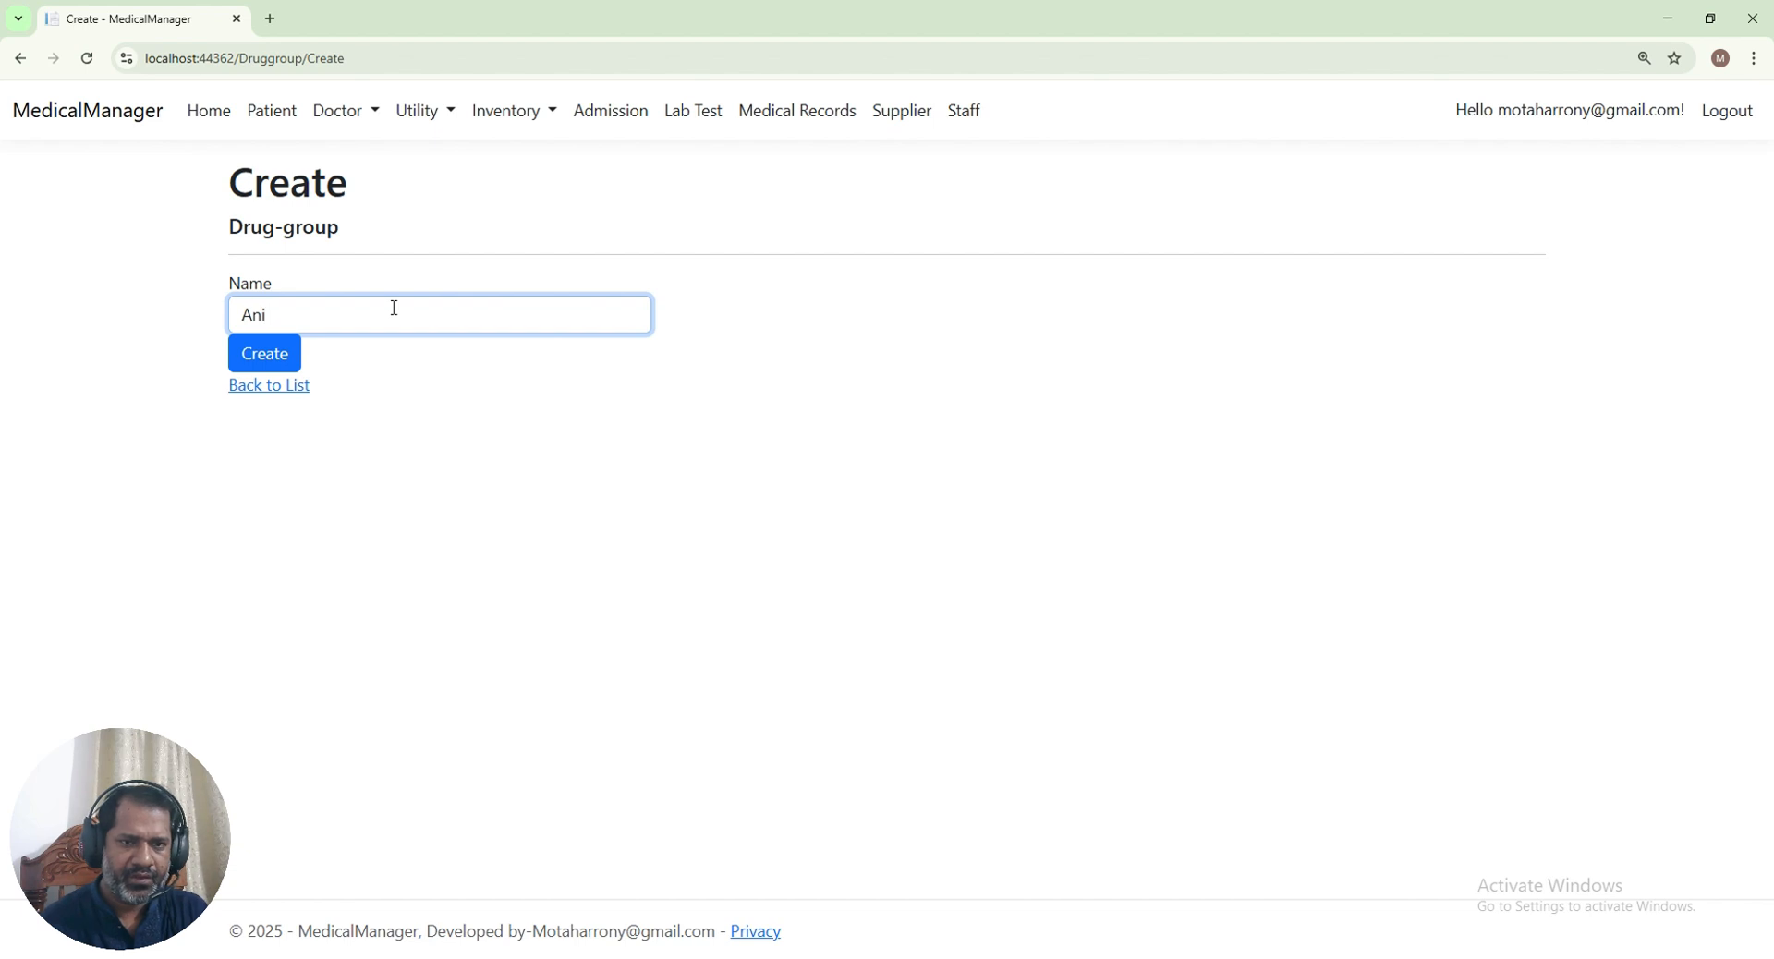
type("body")
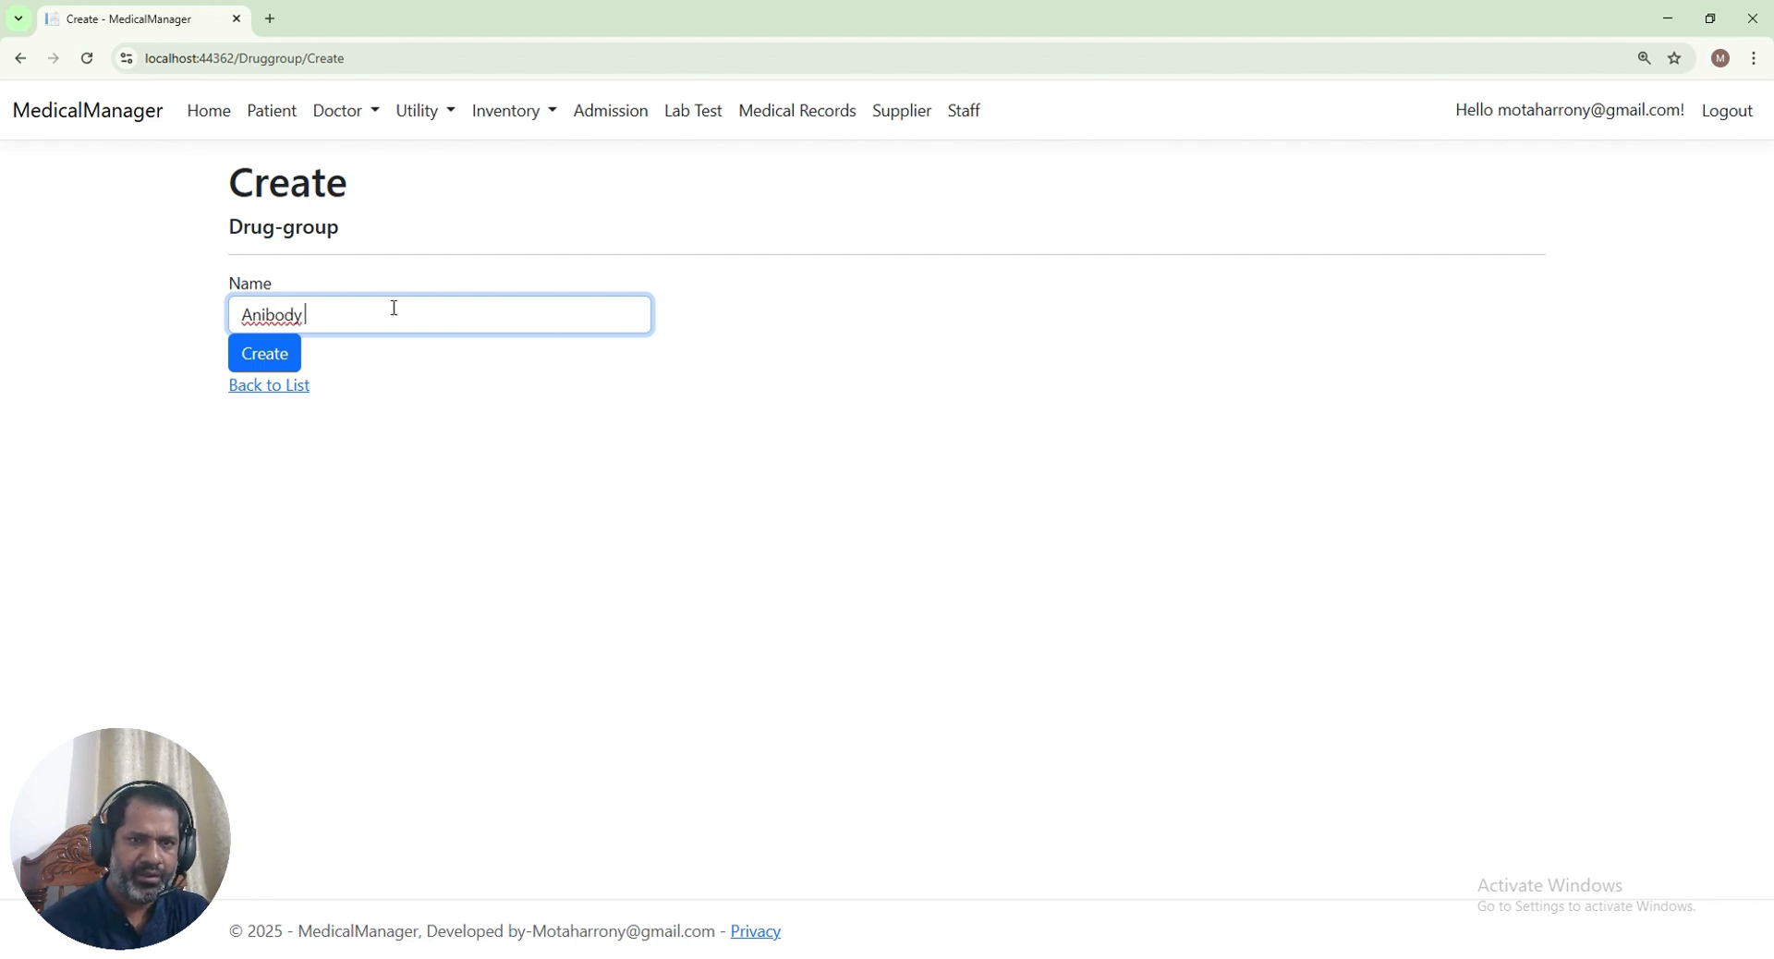
key("BackSpace")
left_click(268, 356)
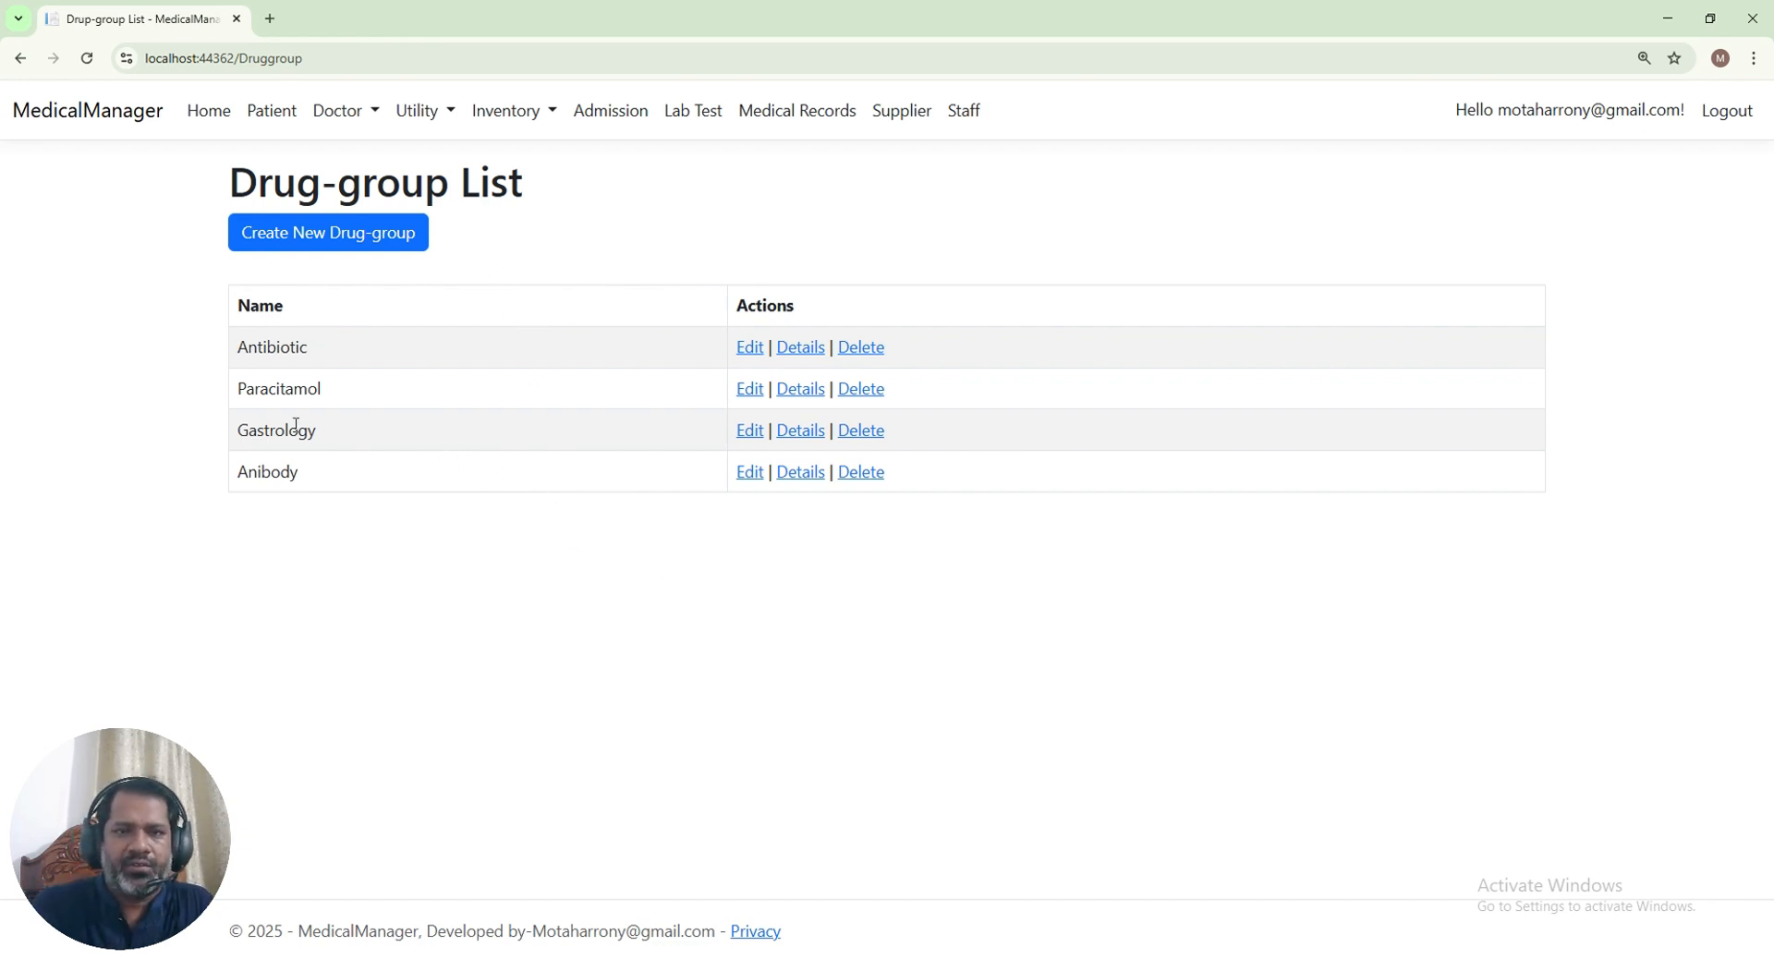
left_click_drag(239, 472, 471, 507)
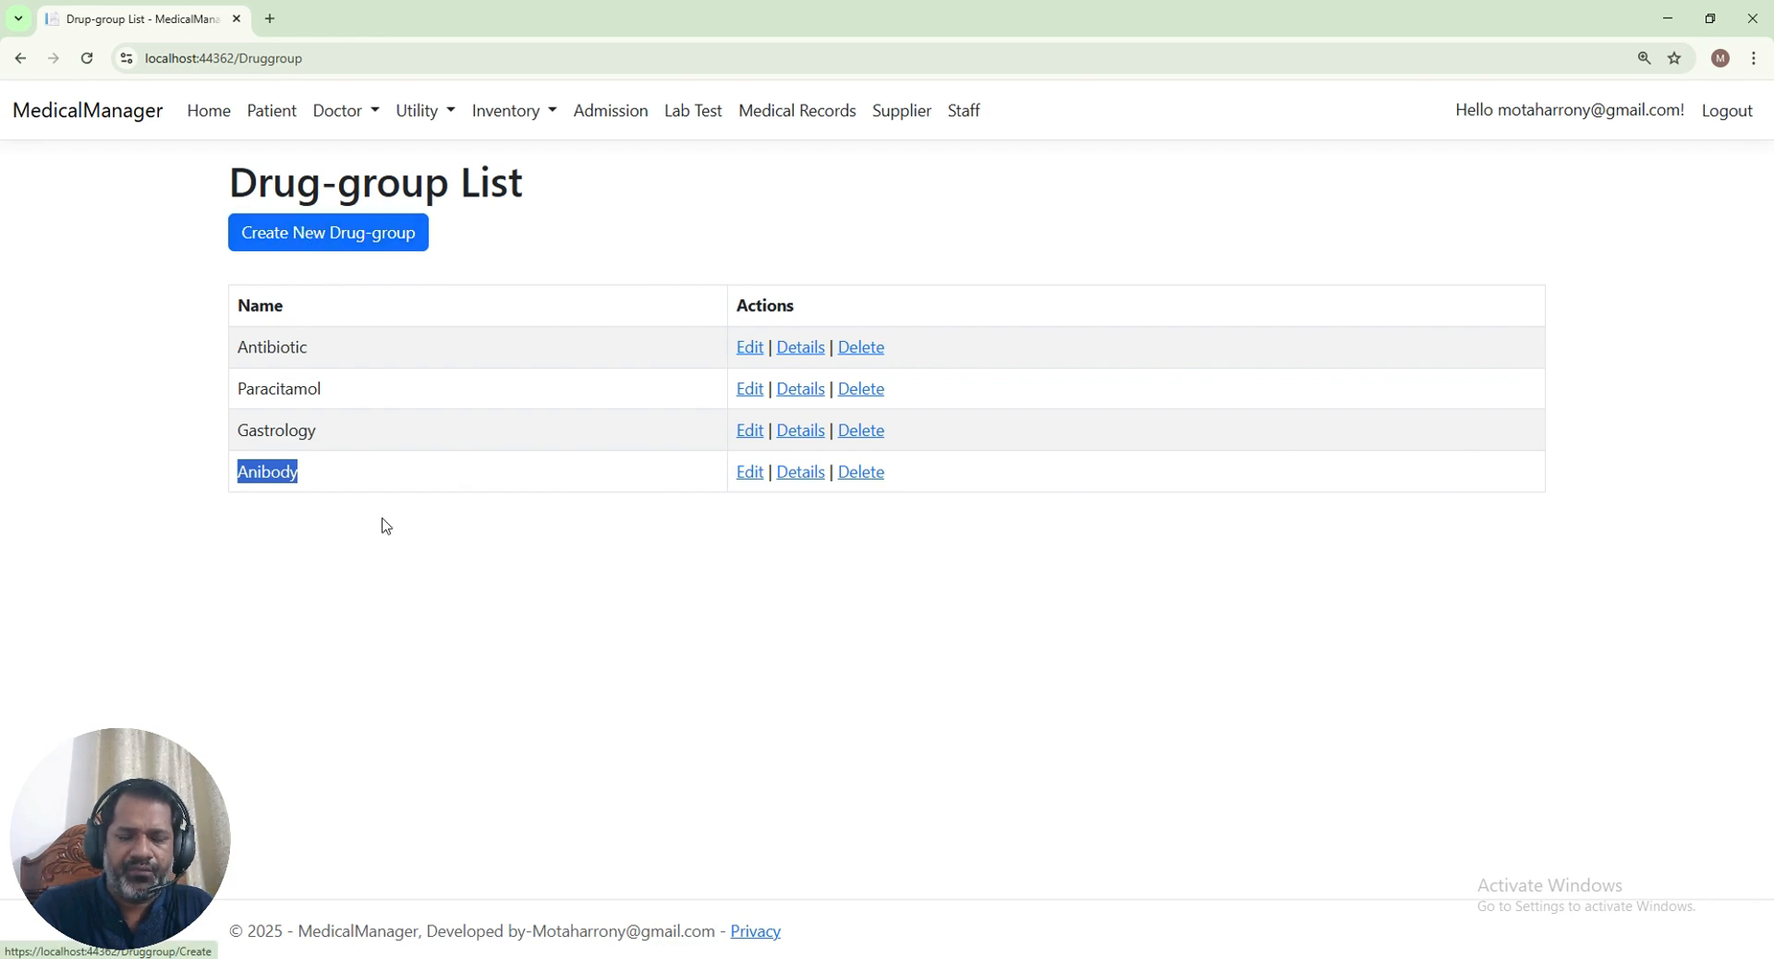
left_click(562, 187)
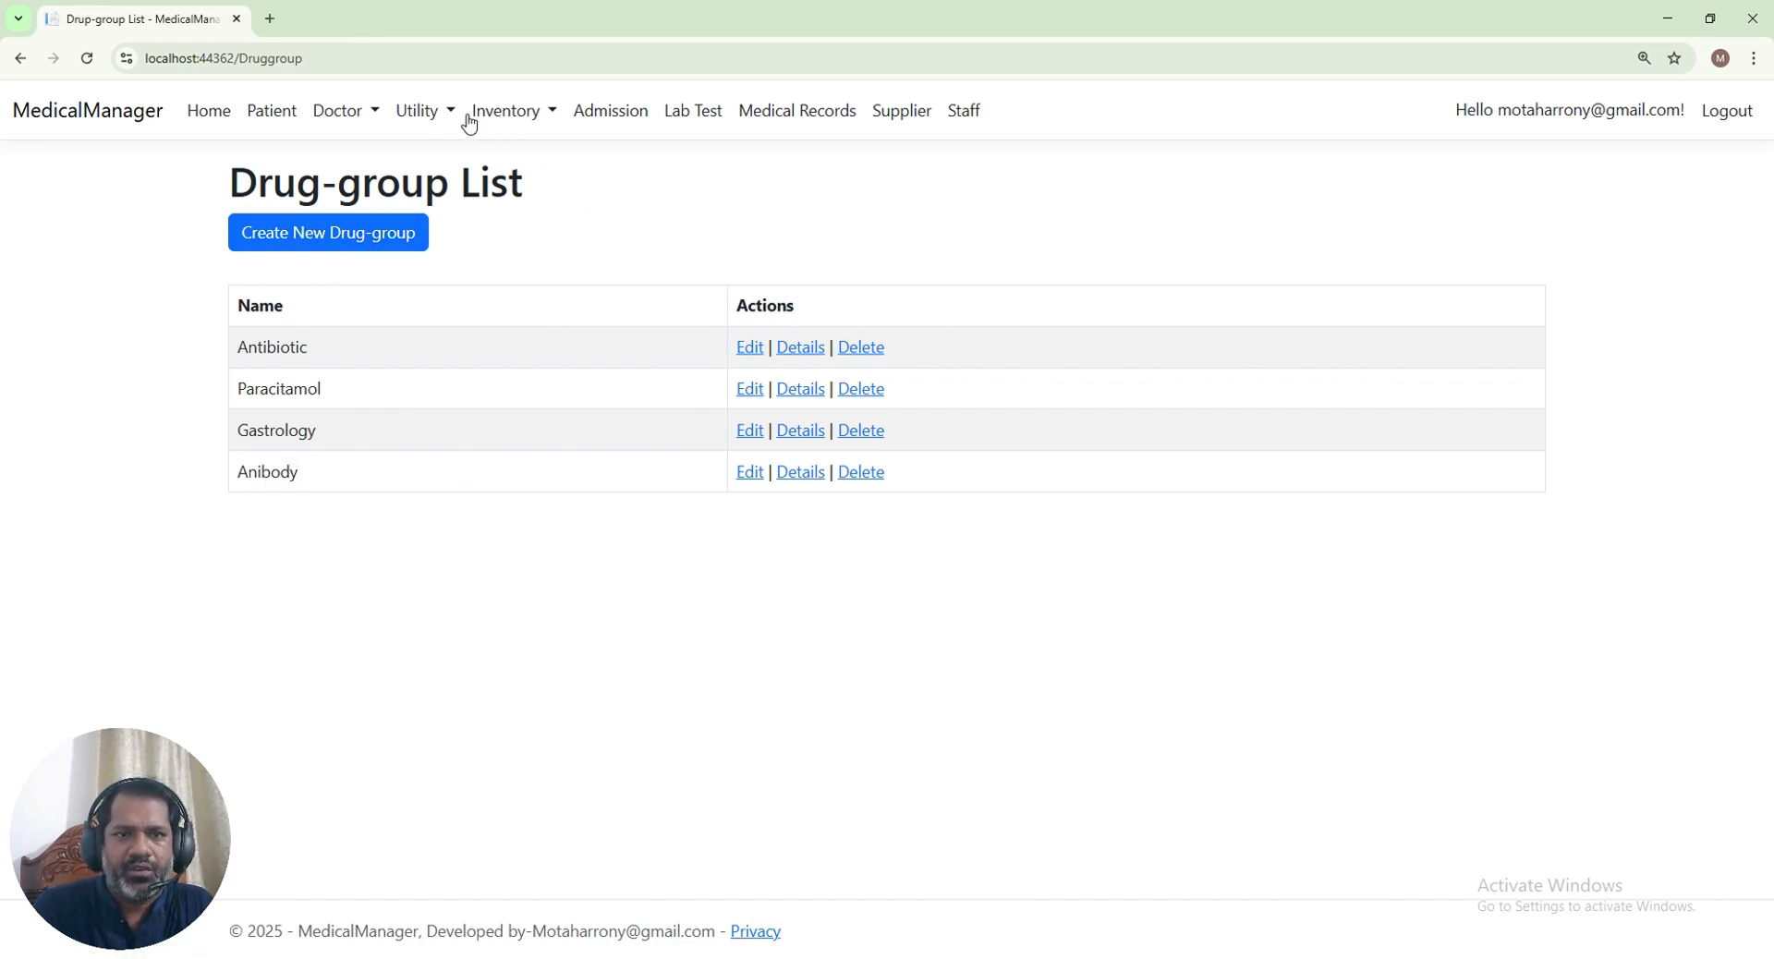
Open the drug-names list and highlight its drug names with their drug groups
left_click(508, 115)
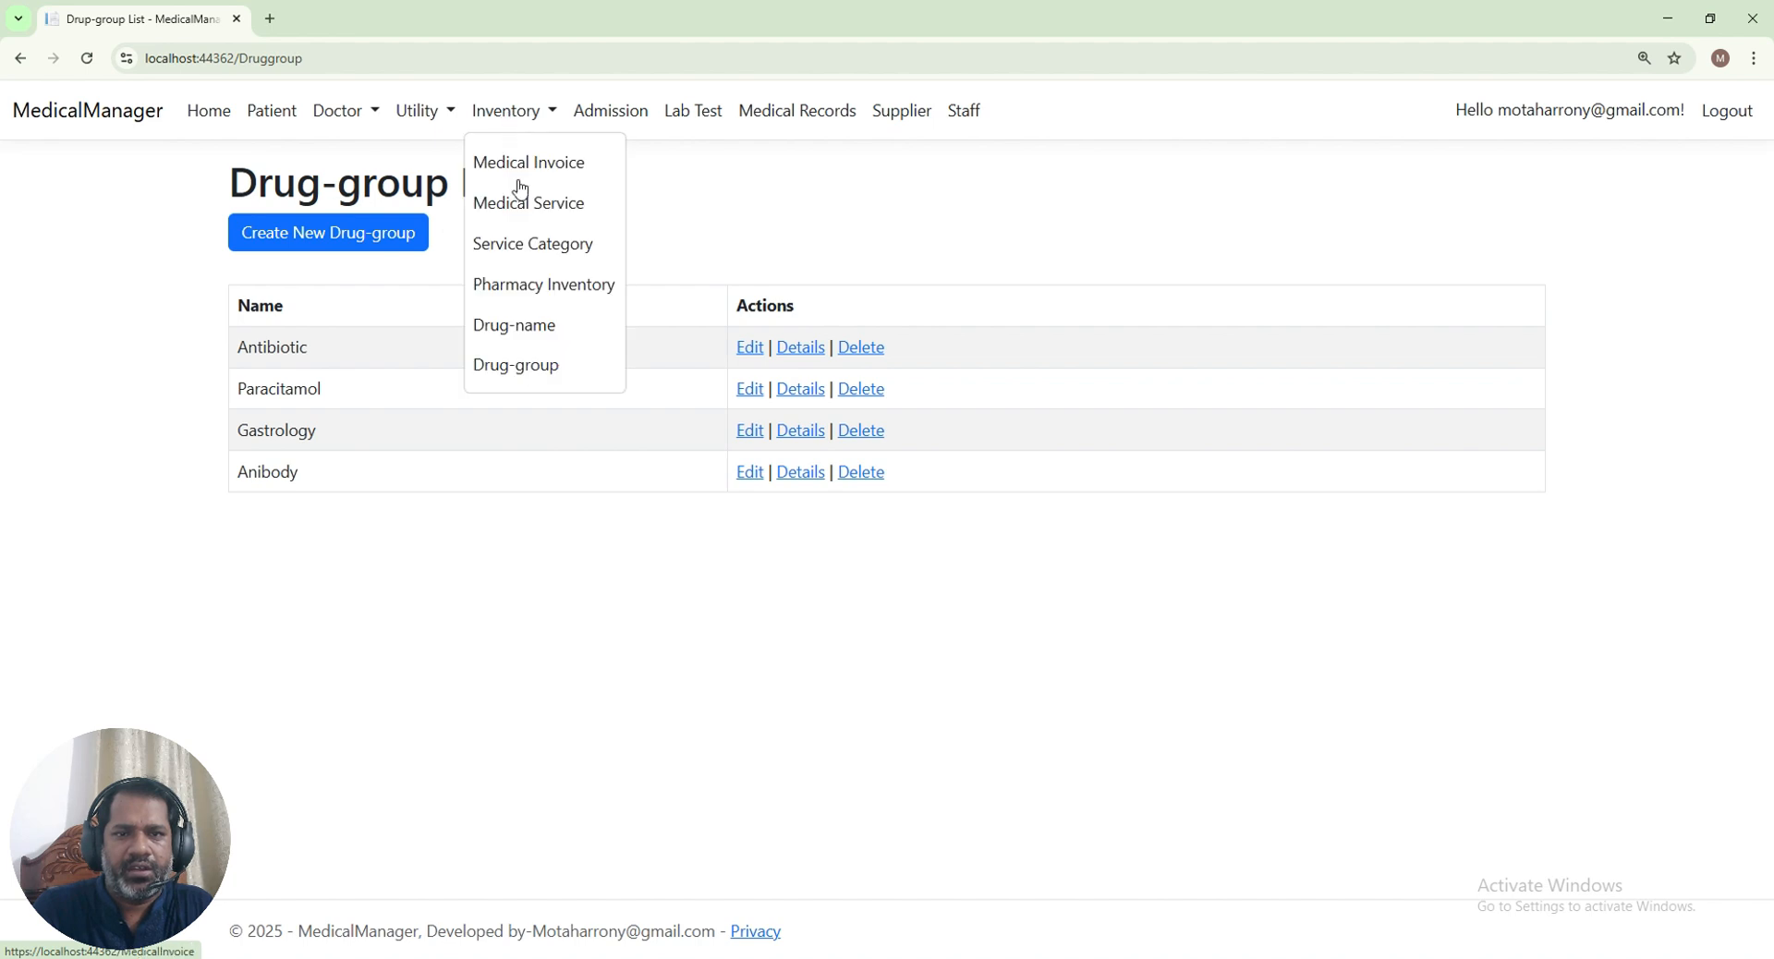
left_click(507, 331)
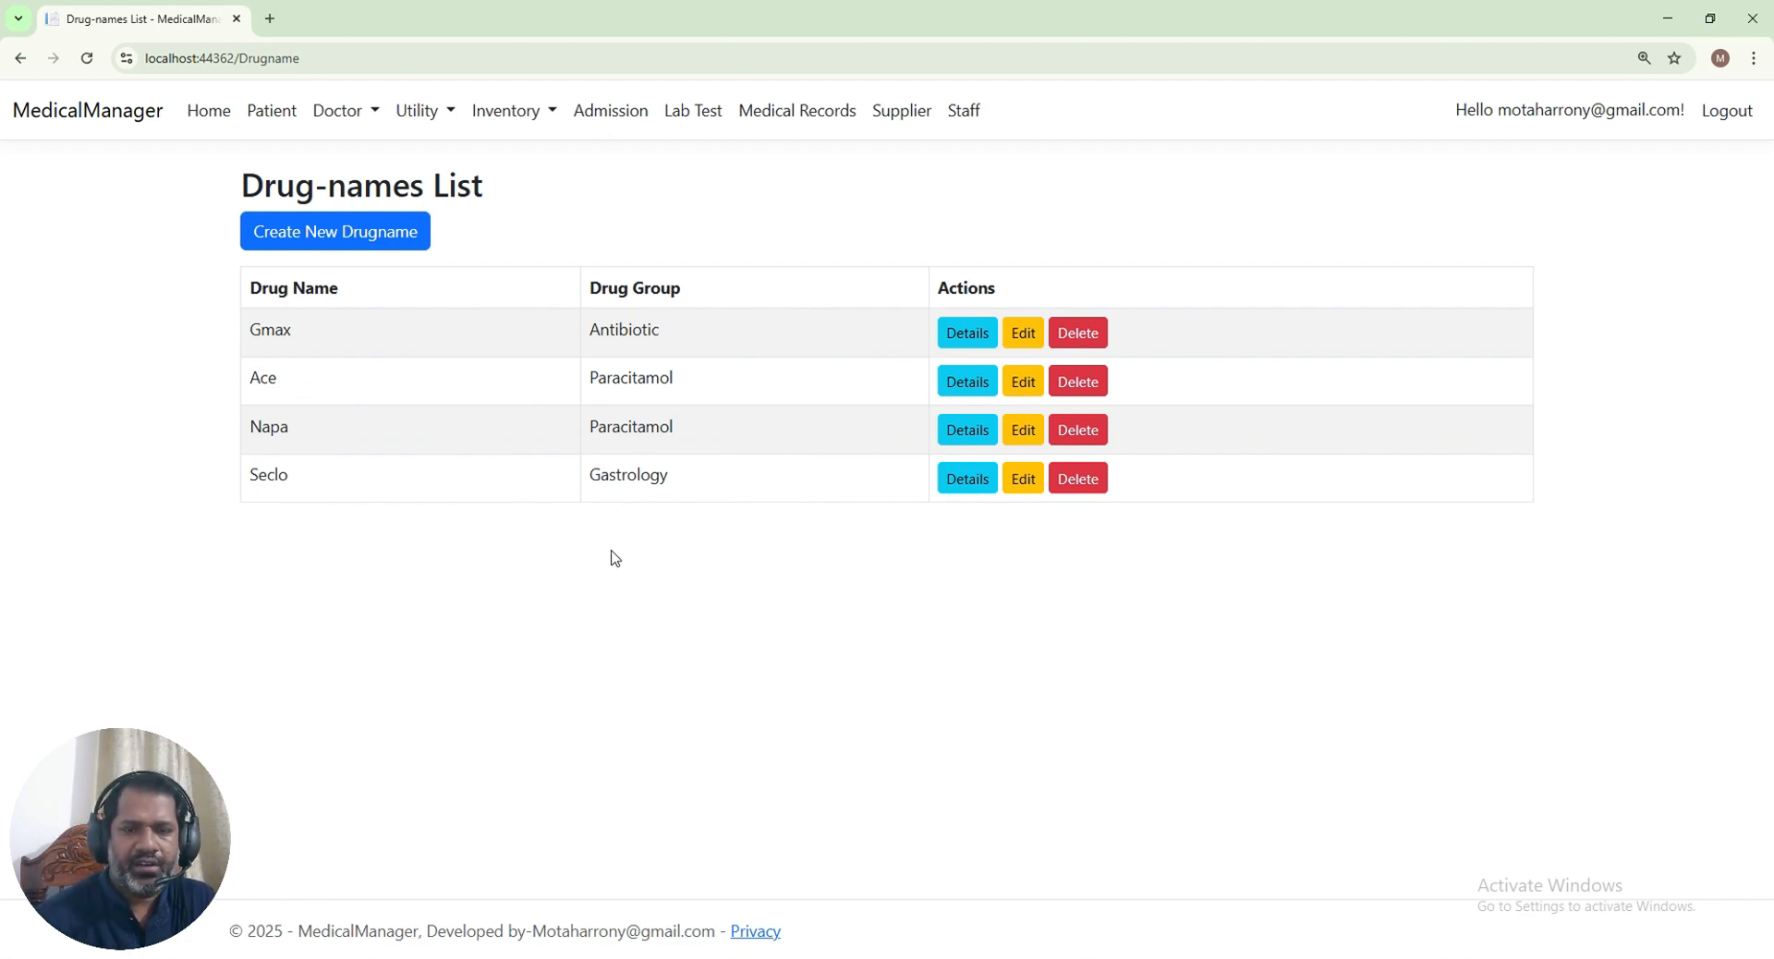
left_click_drag(250, 331, 633, 343)
left_click_drag(693, 508, 426, 474)
left_click(425, 475)
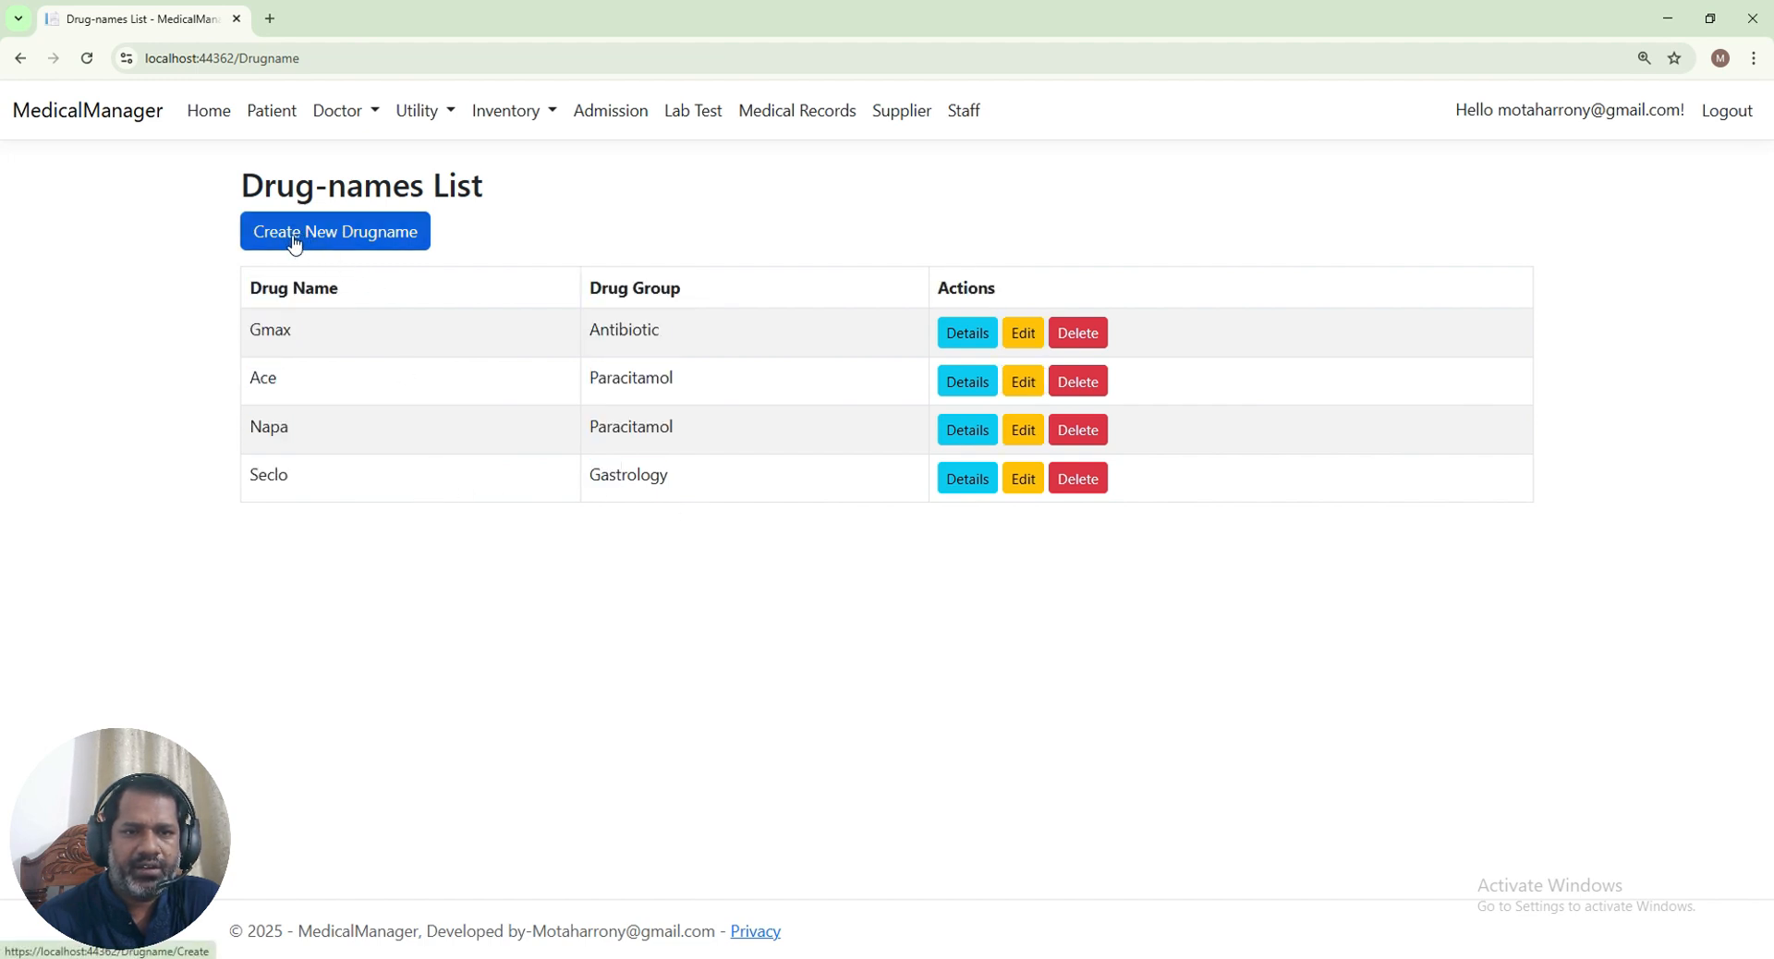
Add a drug named Finix 20 in the Gastrology drug group and save it
left_click(294, 242)
left_click(346, 270)
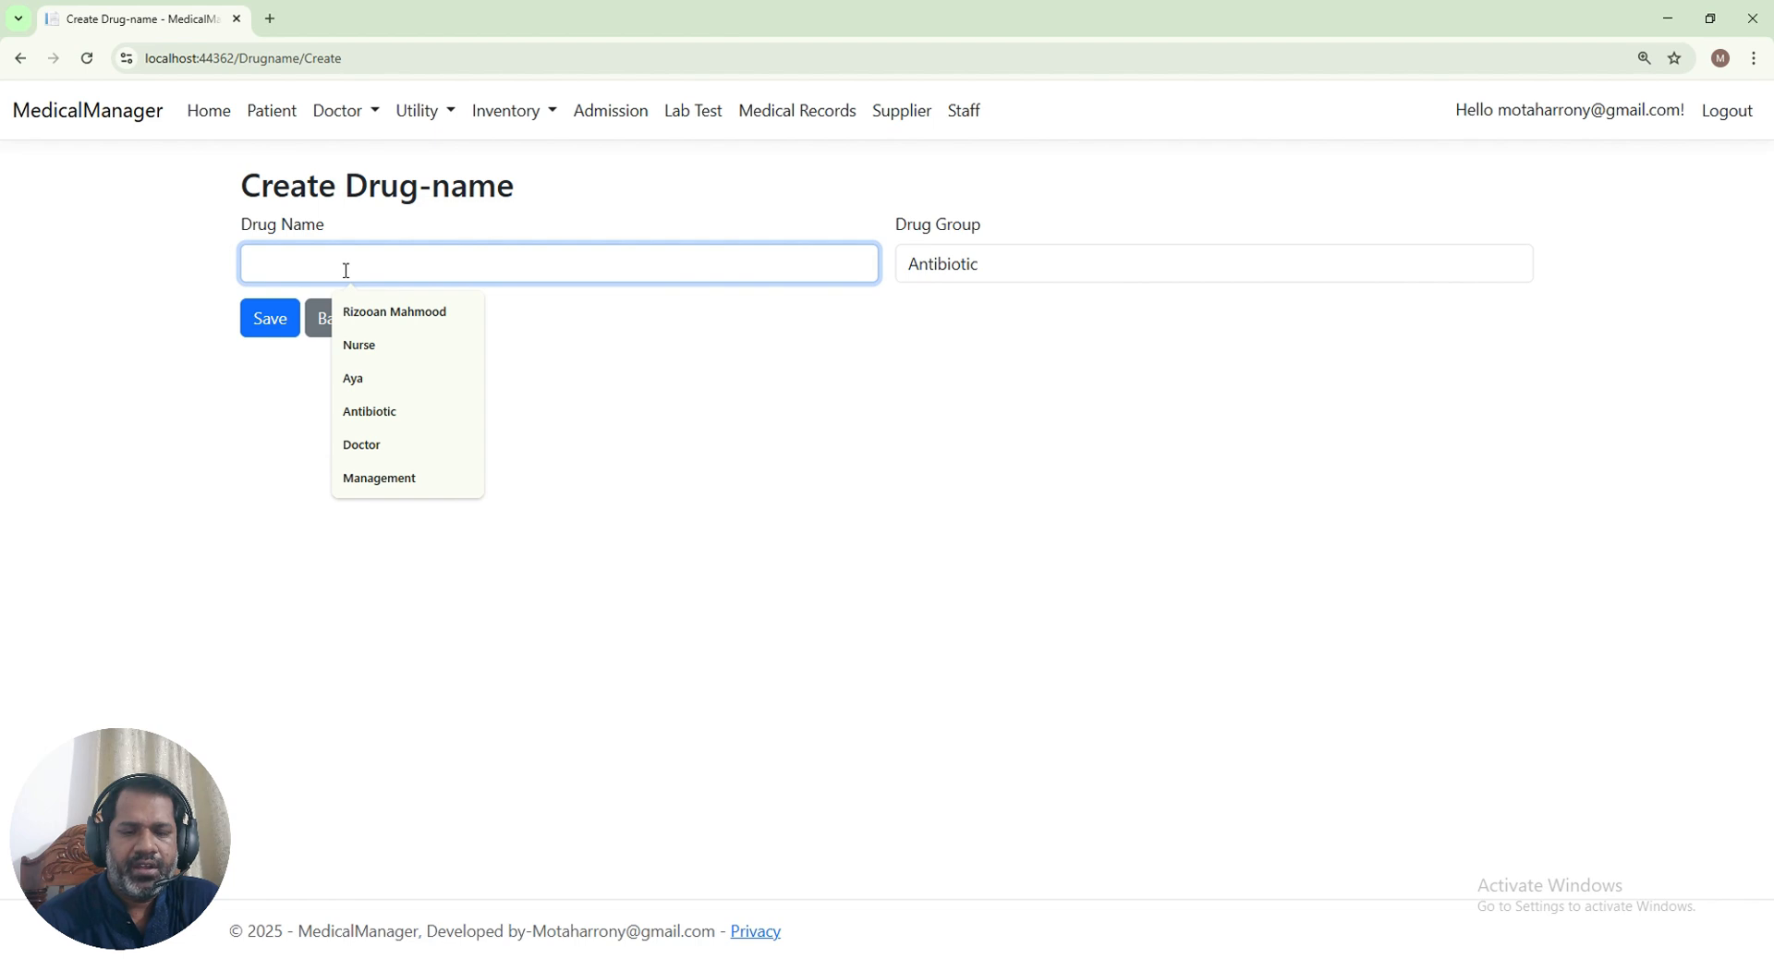
type("Fix")
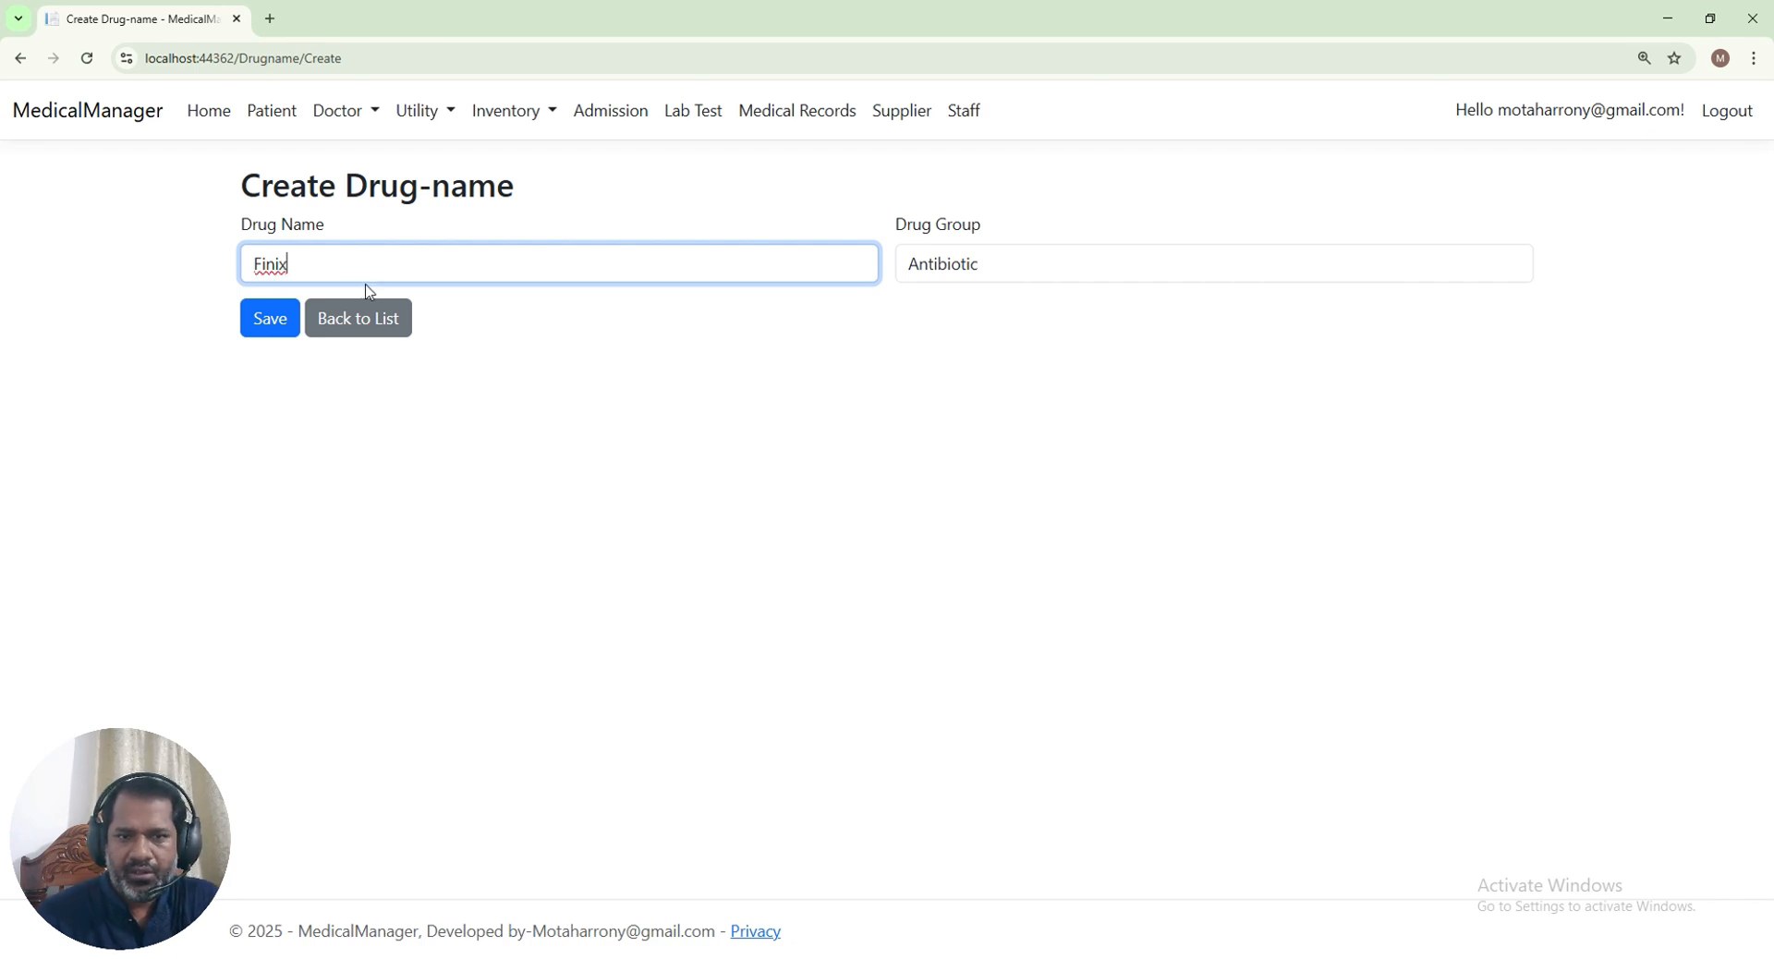
left_click(959, 268)
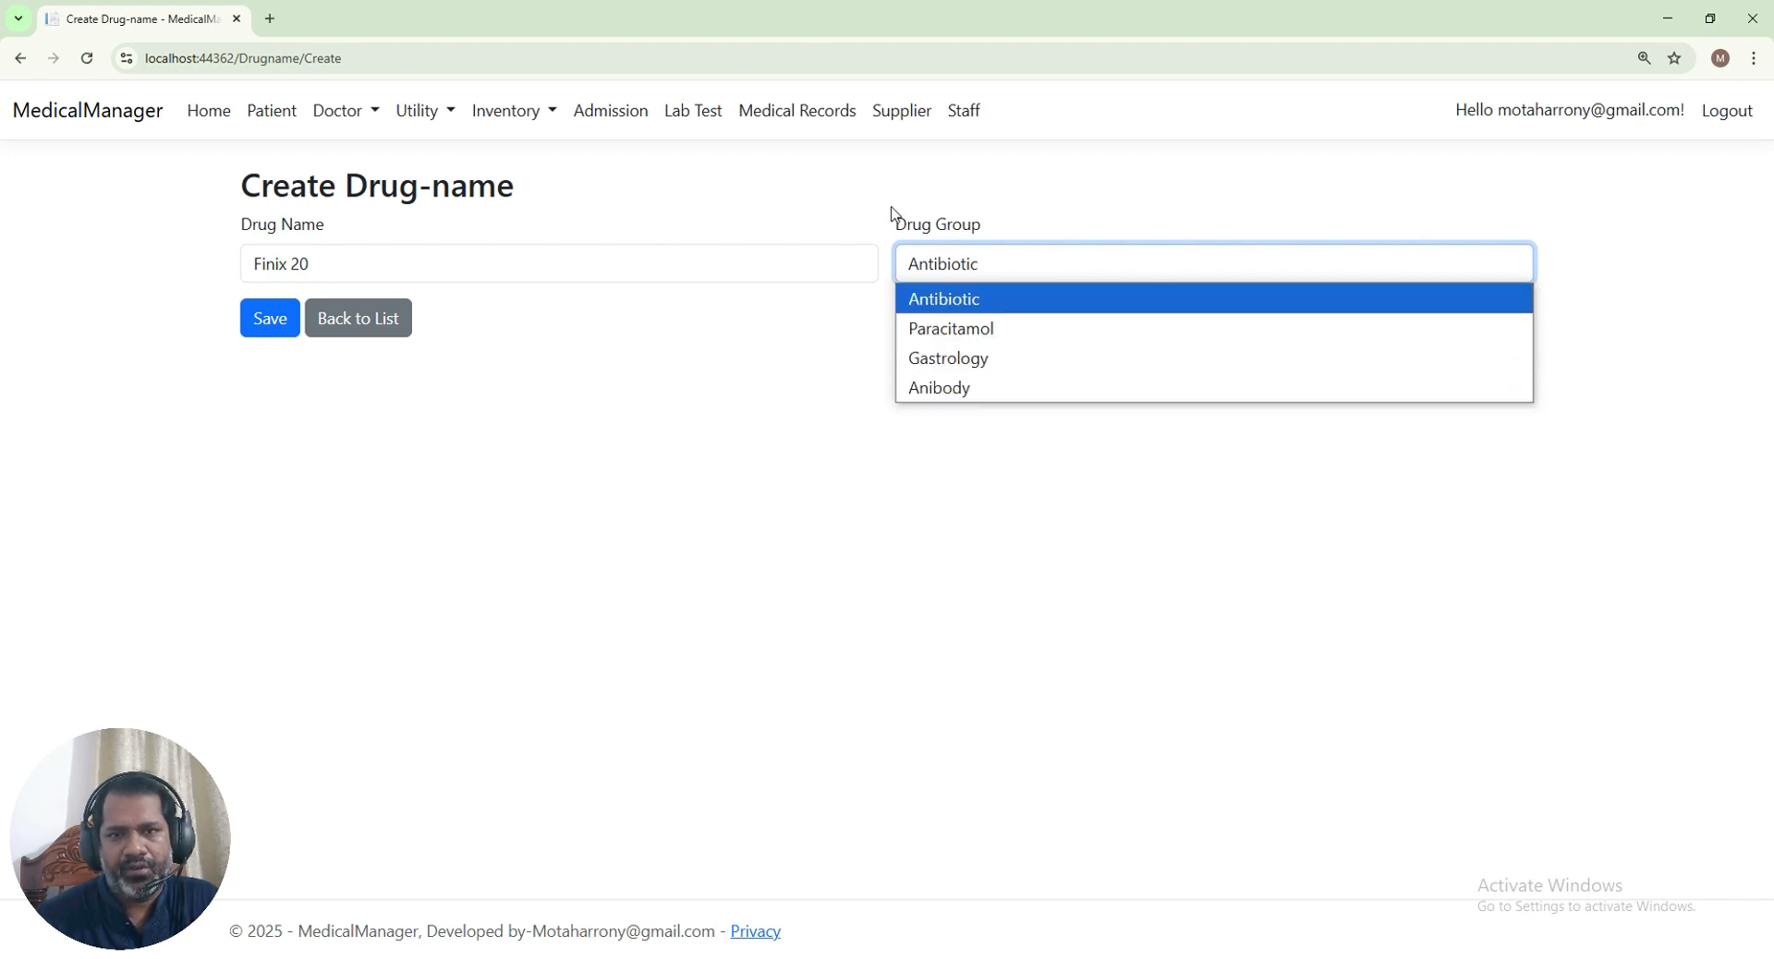
left_click(971, 369)
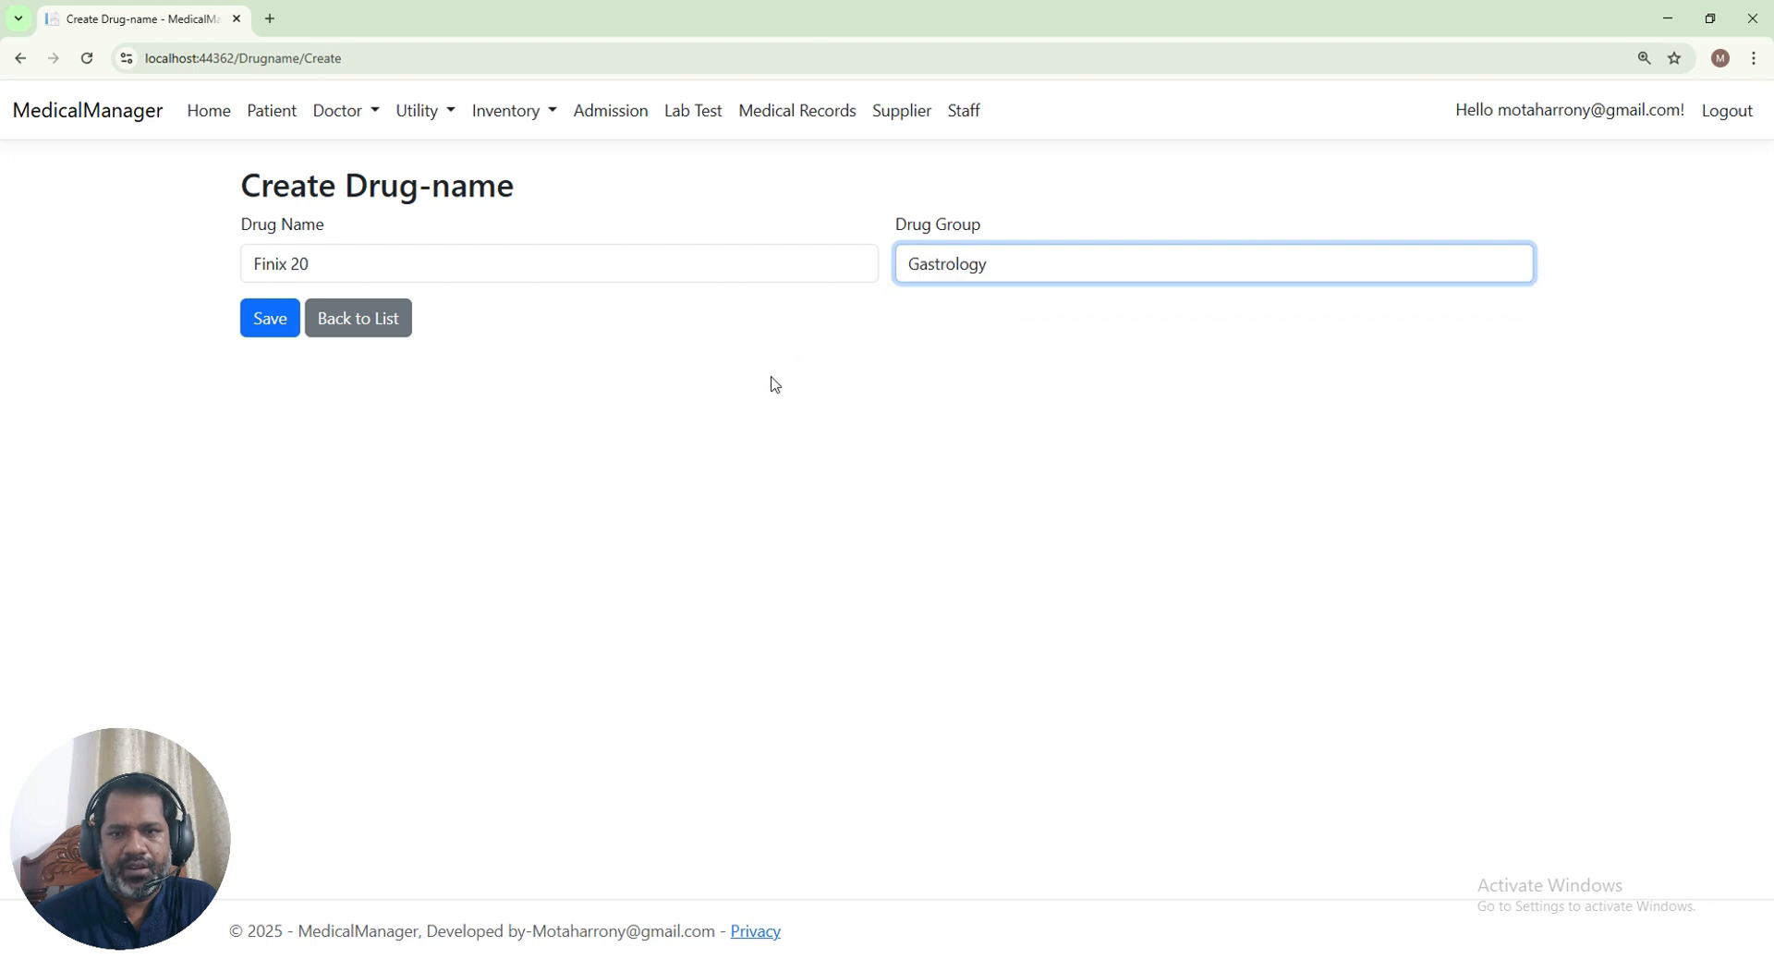
left_click(776, 381)
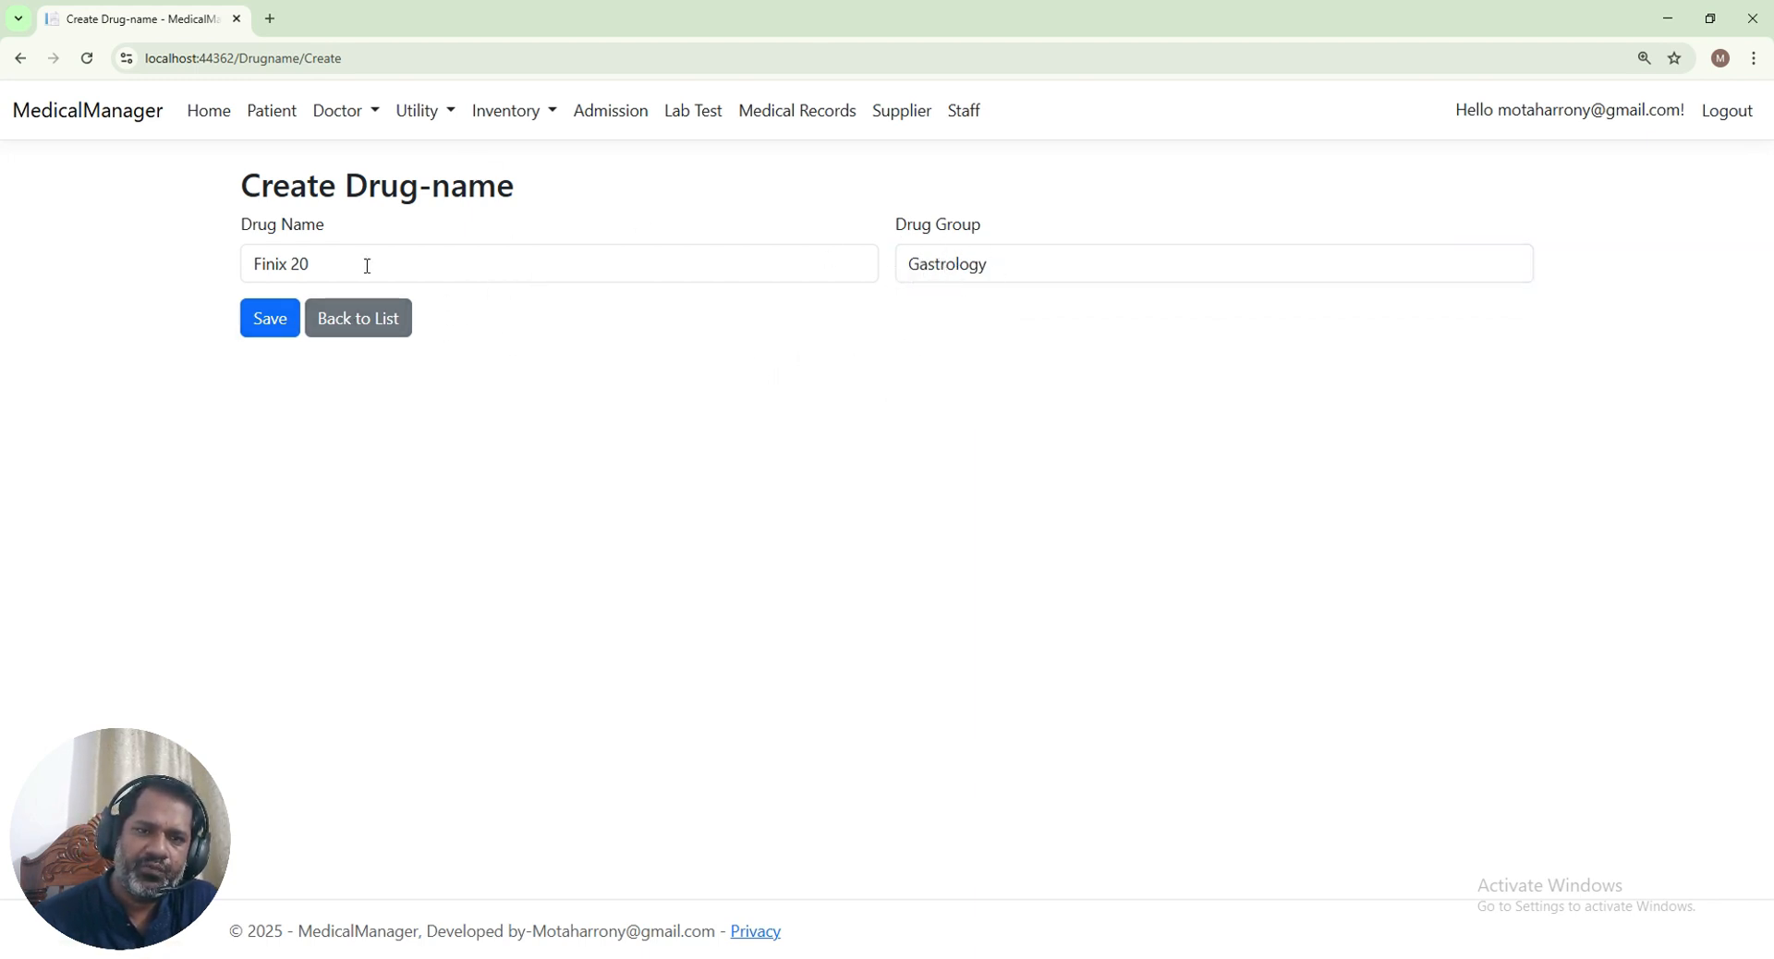
left_click(275, 318)
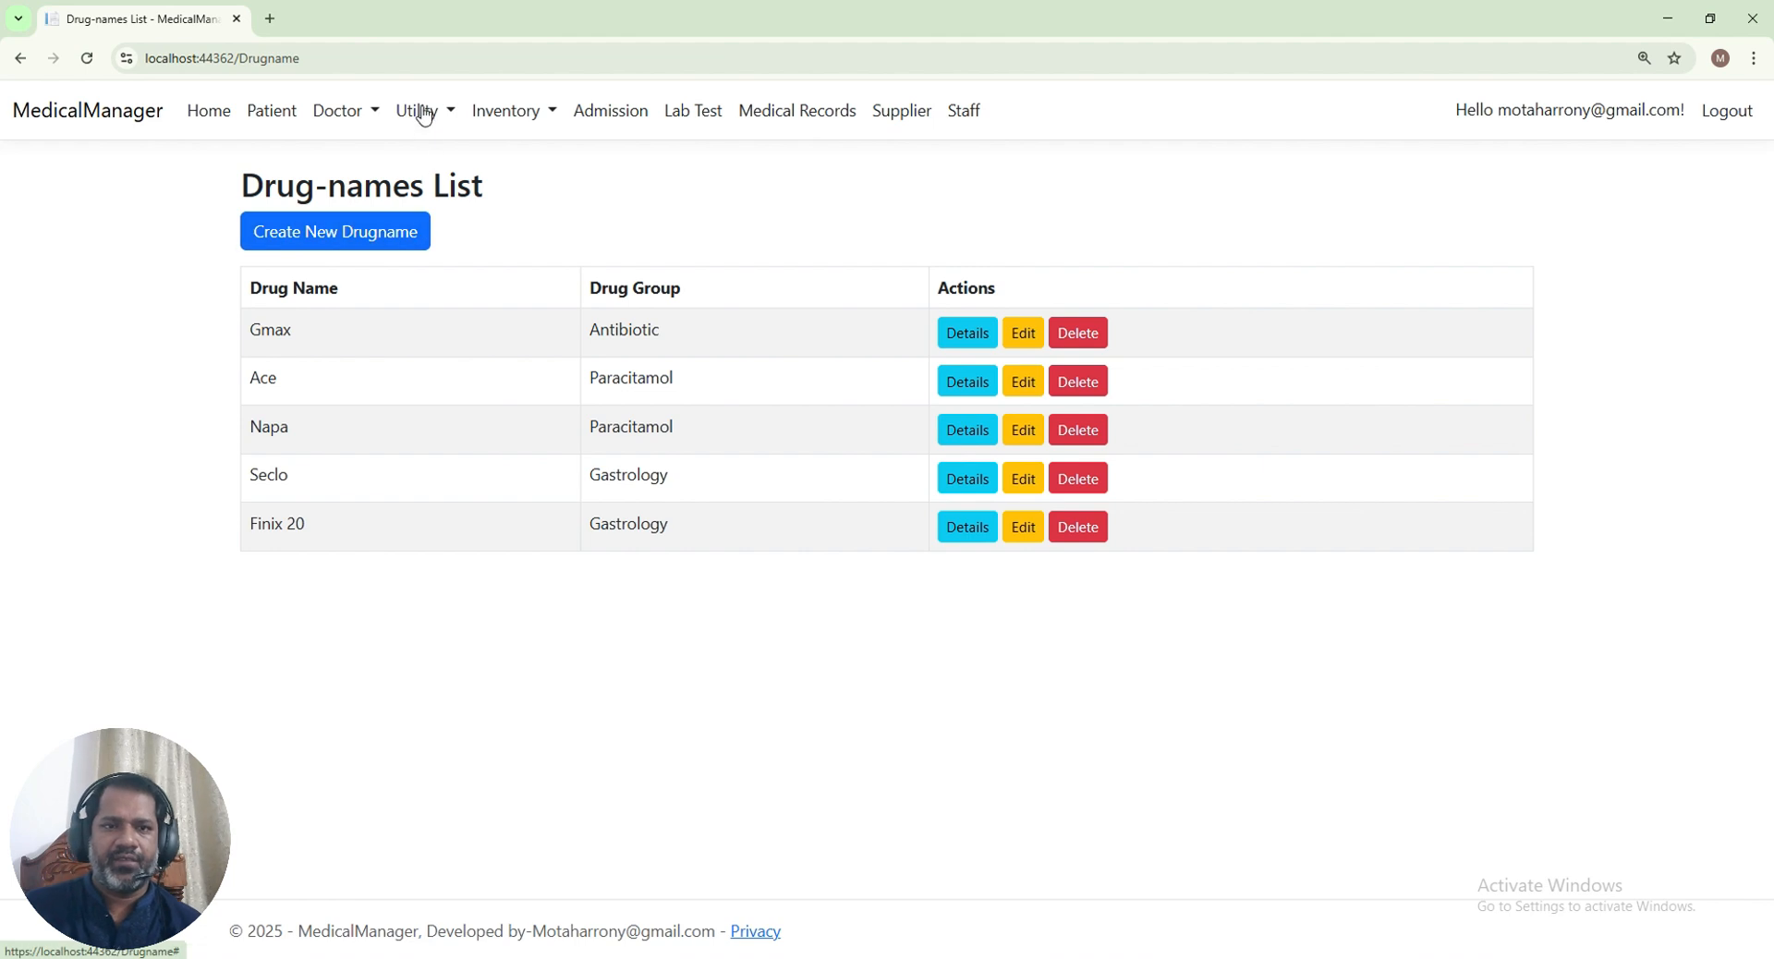
Highlight the records in the pharmacy inventory list and start a new pharmacy inventory entry
left_click(499, 112)
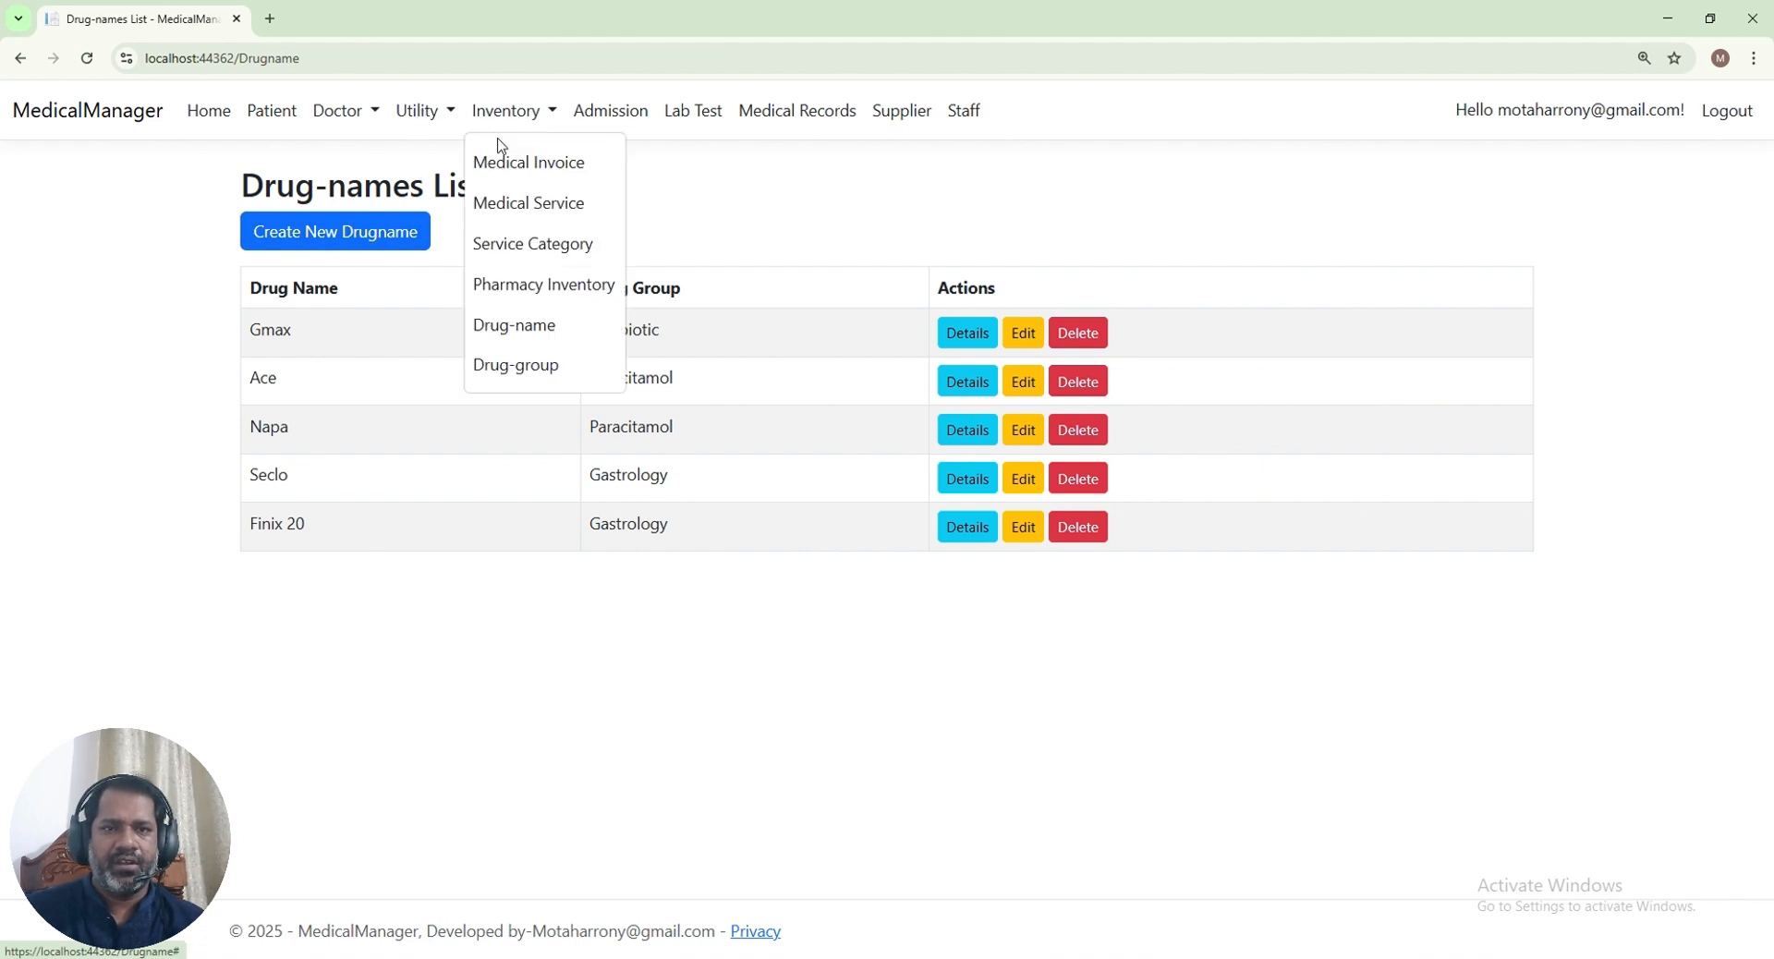
left_click(518, 286)
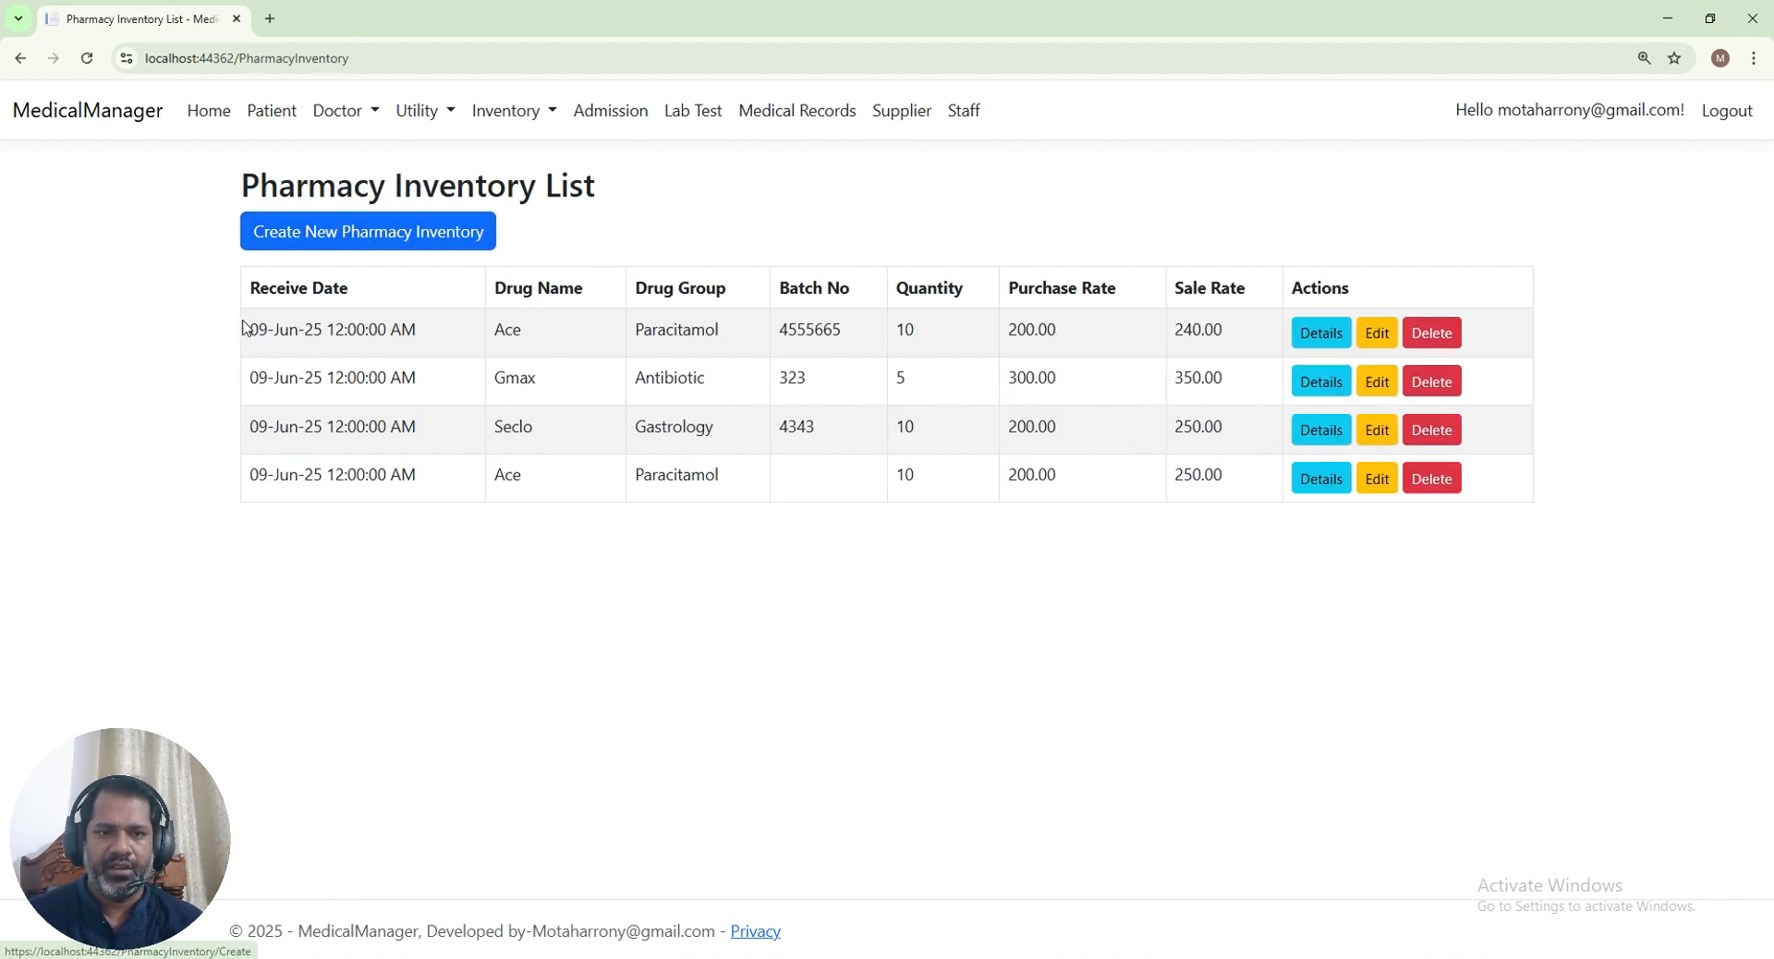
left_click_drag(245, 283, 1435, 567)
left_click(1392, 612)
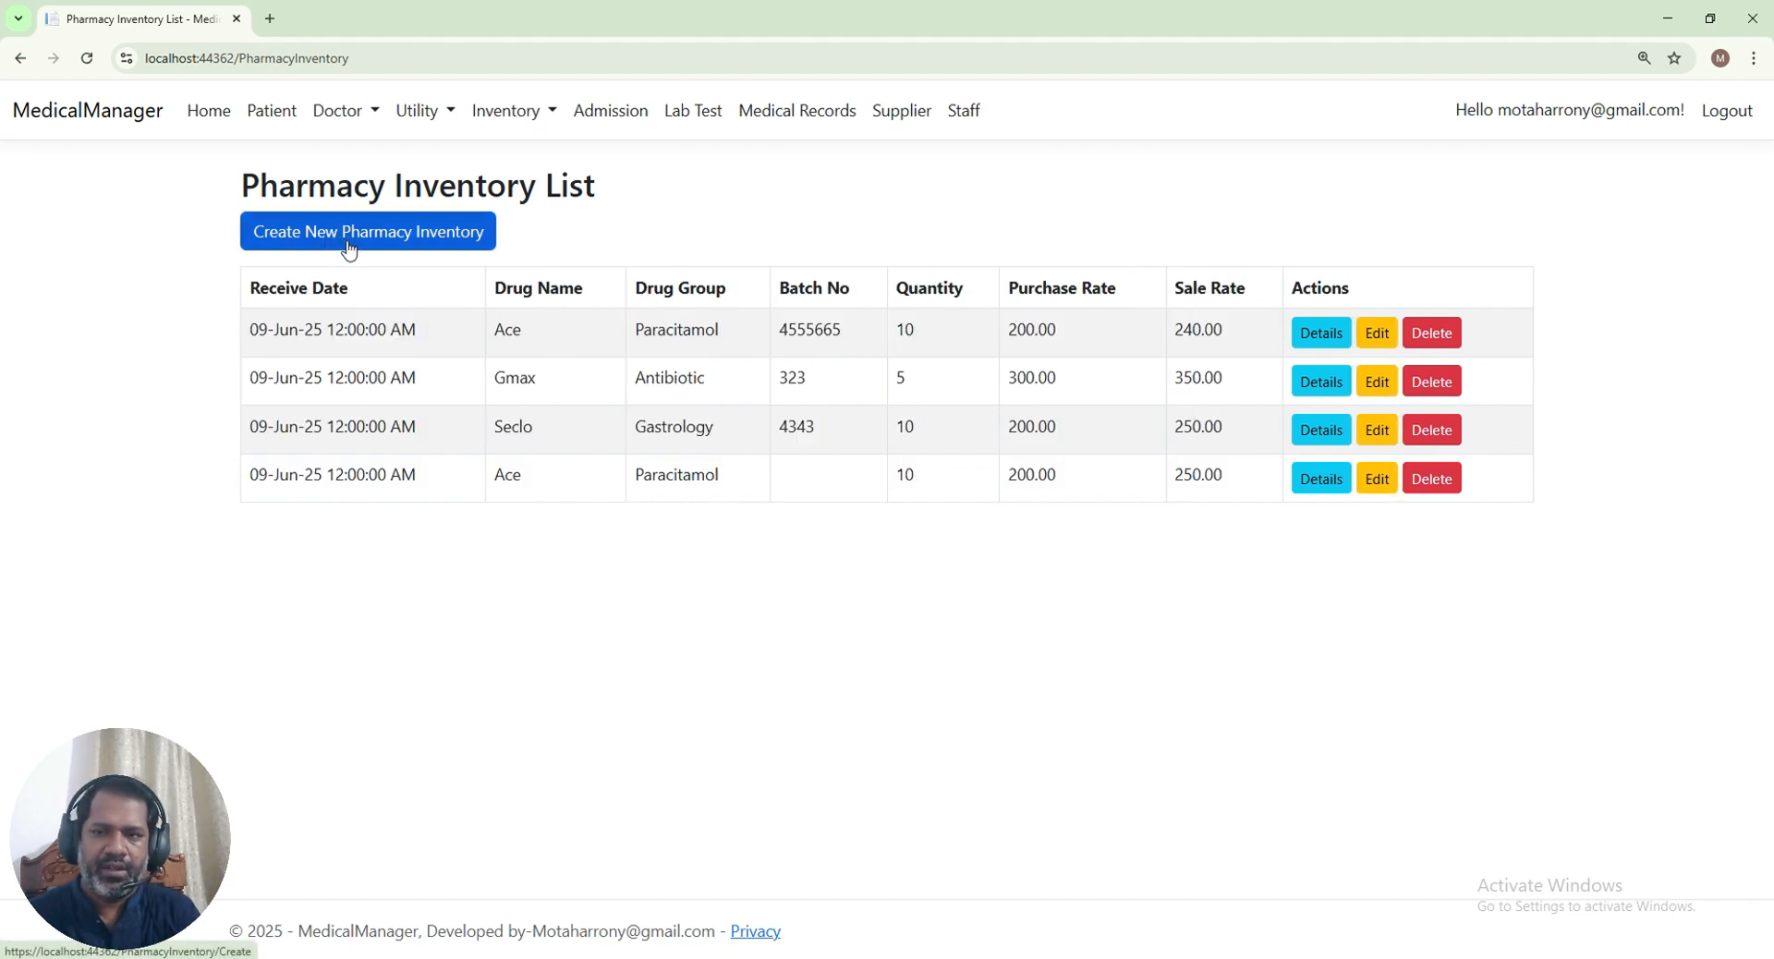
left_click(319, 238)
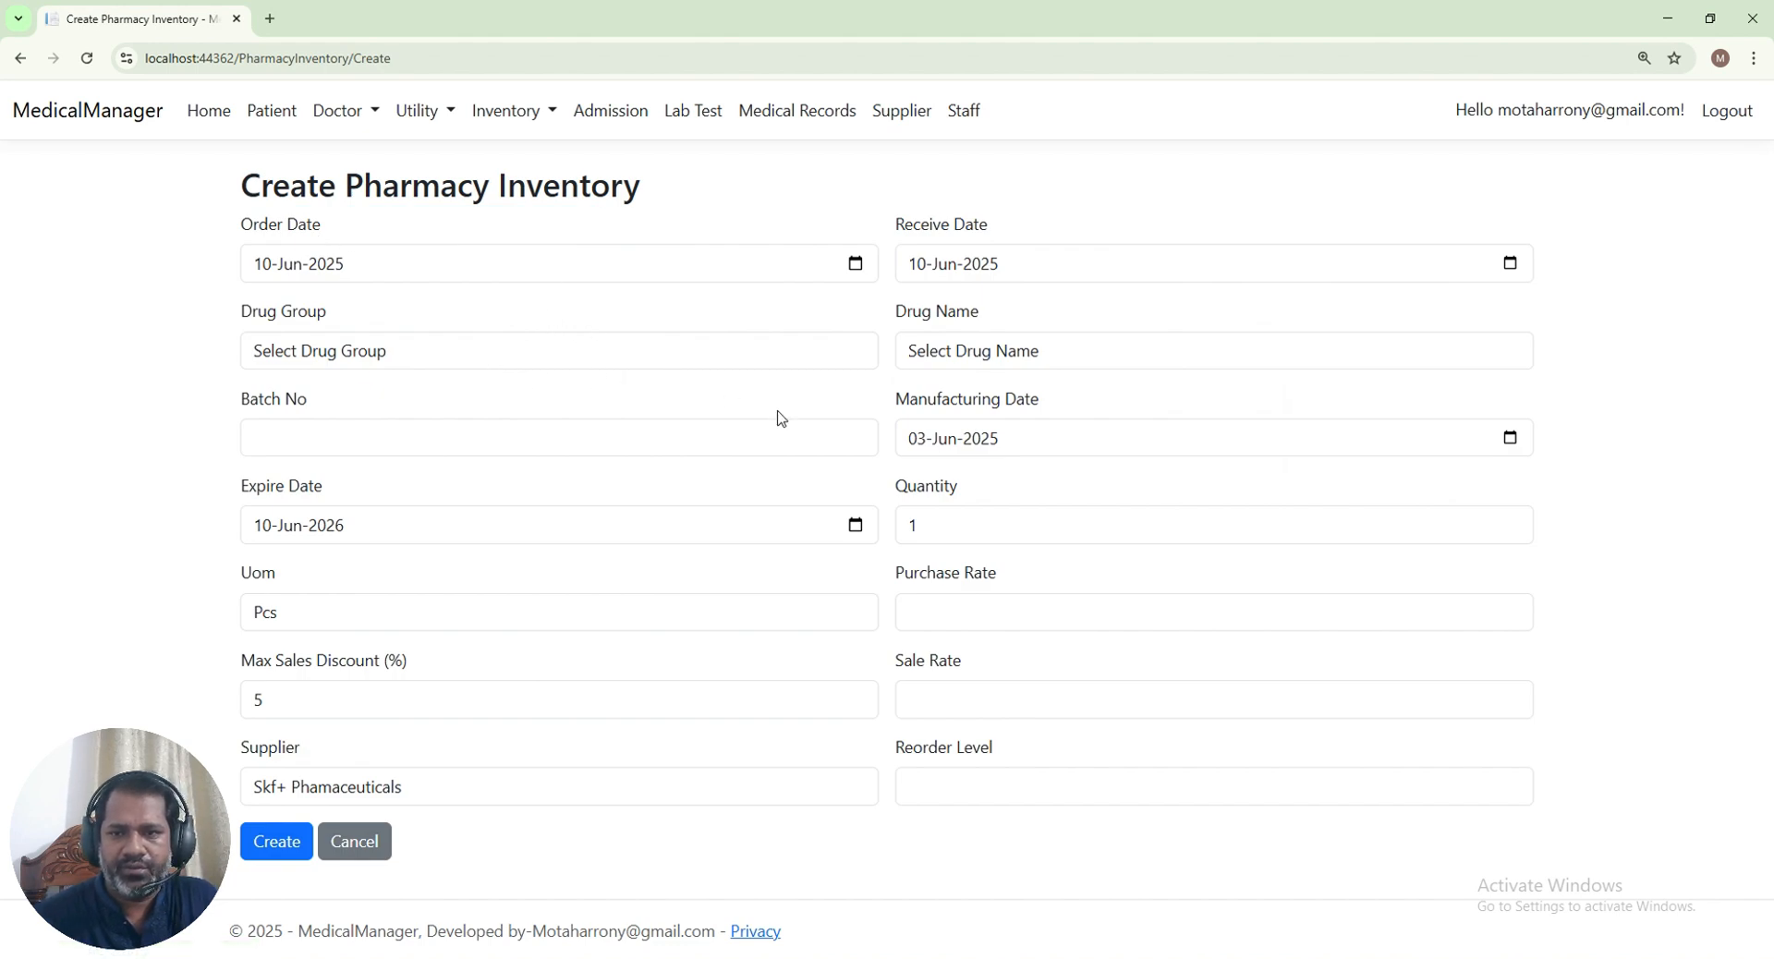
Try the Gastrology, Antibiotic and Anibody drug groups in turn, checking the drug names offered for each and picking Gmax under Antibiotic
left_click(496, 353)
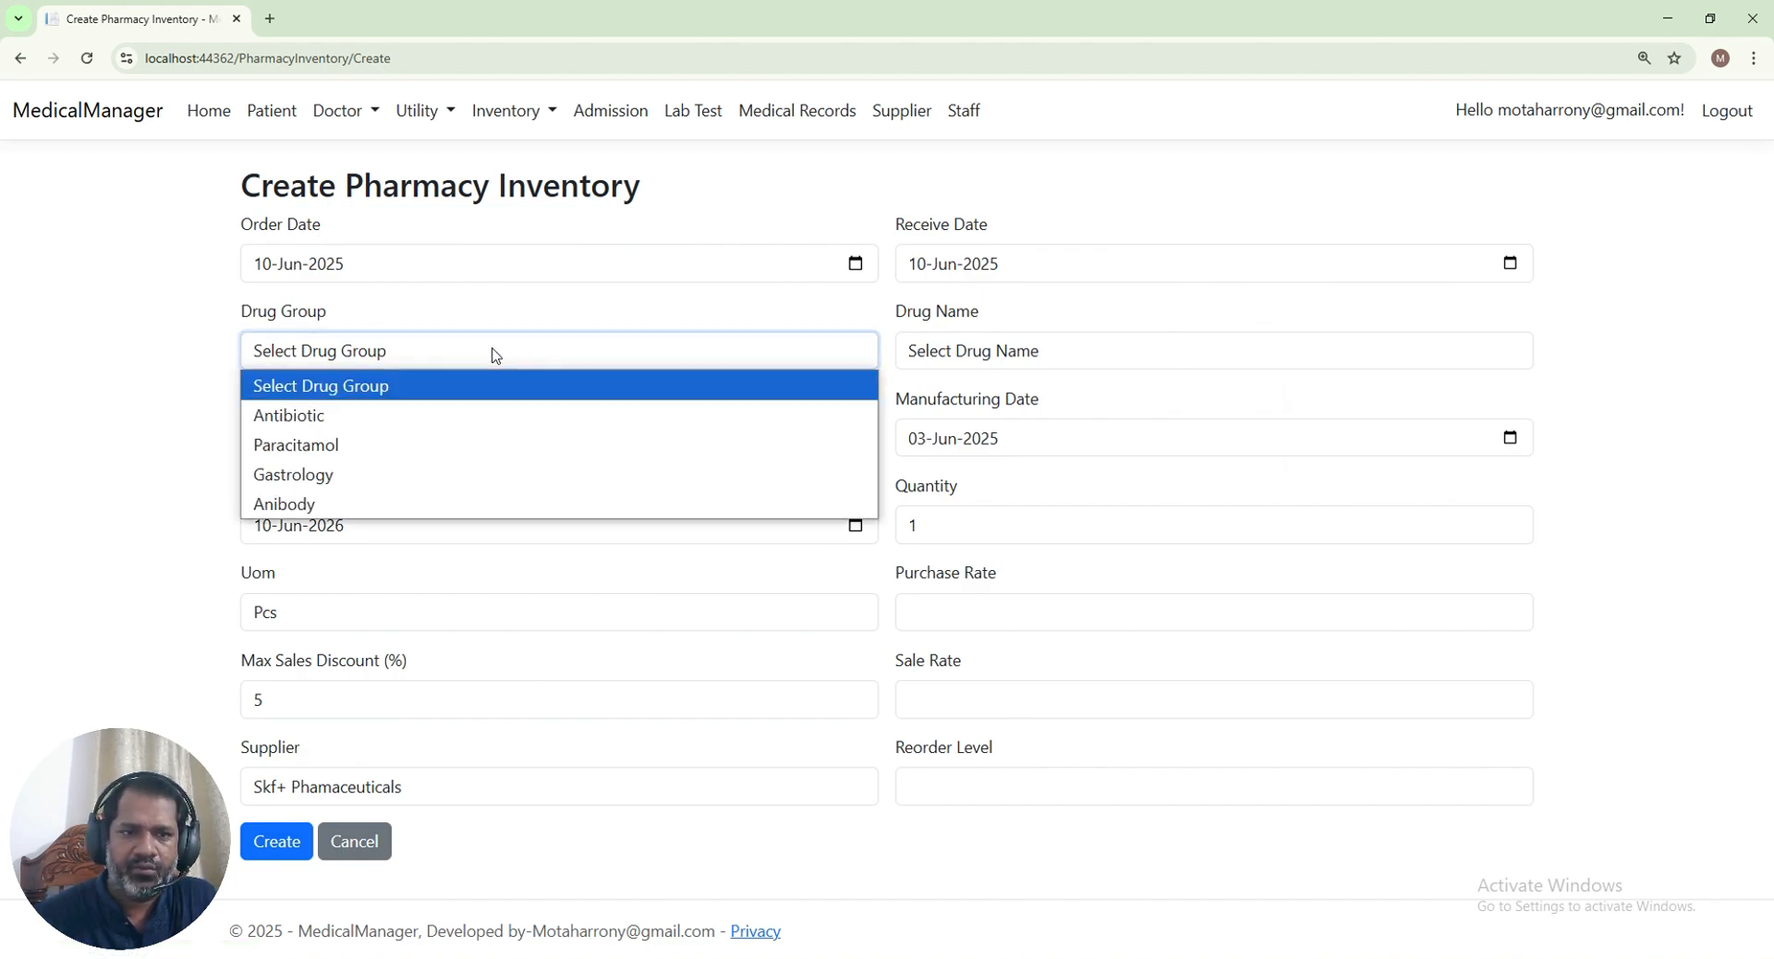
left_click(326, 475)
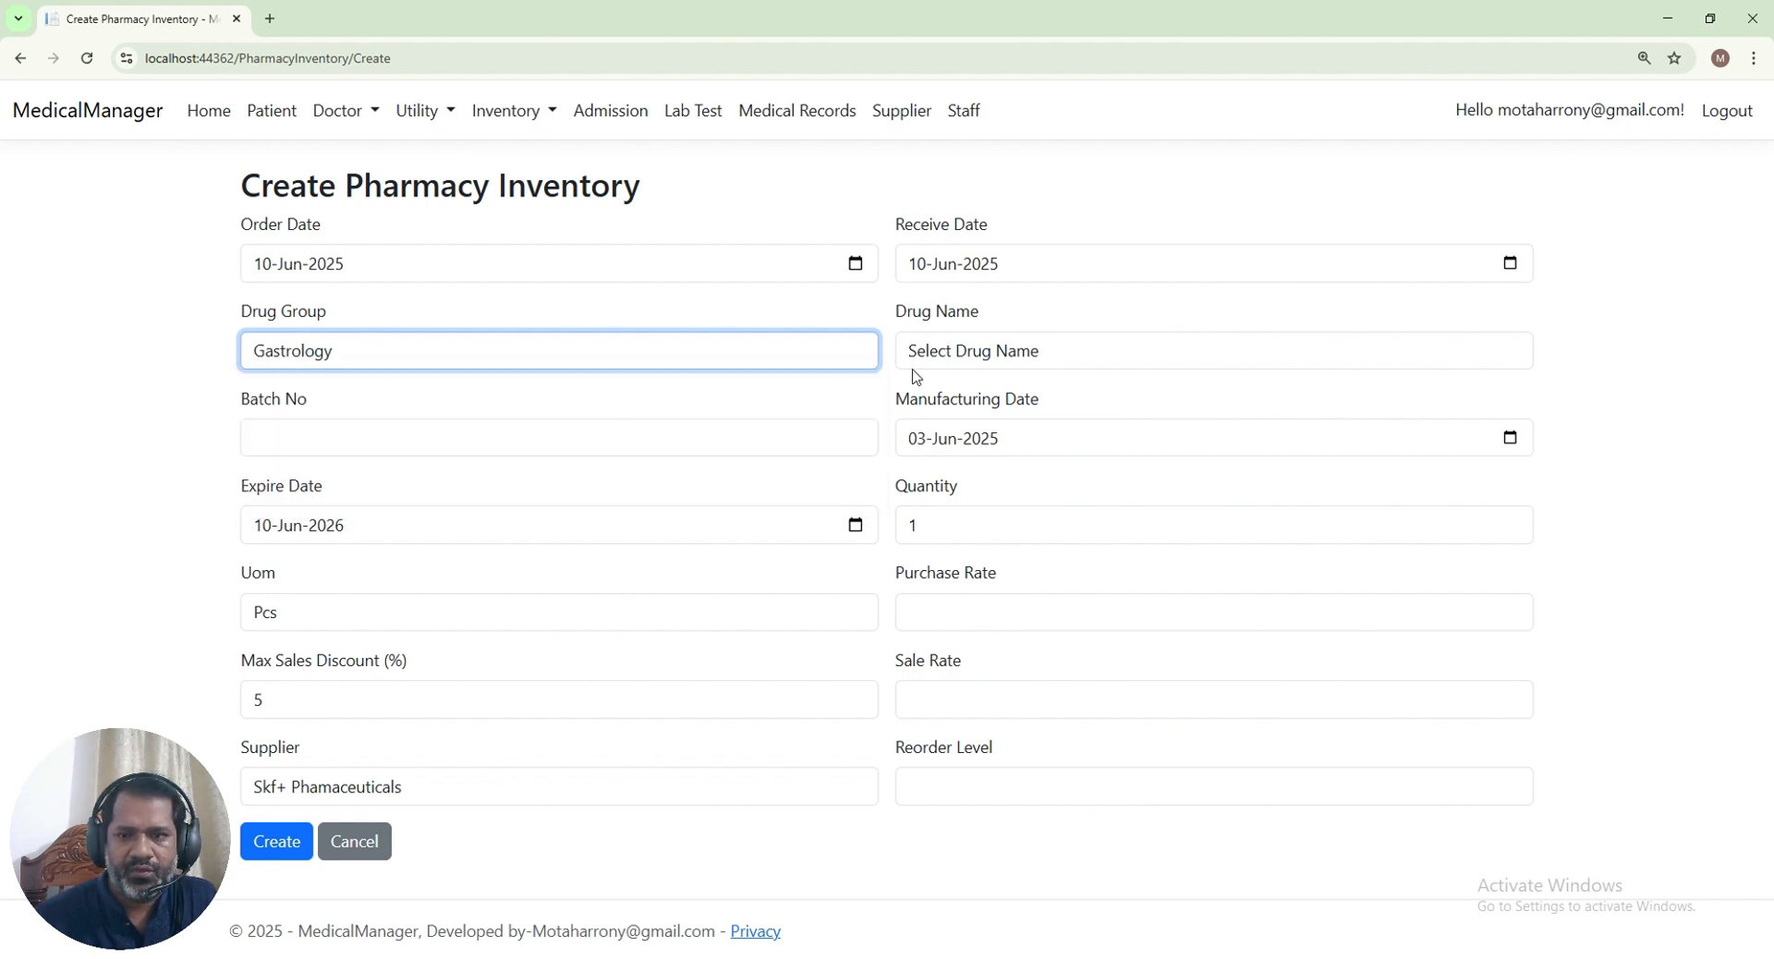
left_click(1053, 357)
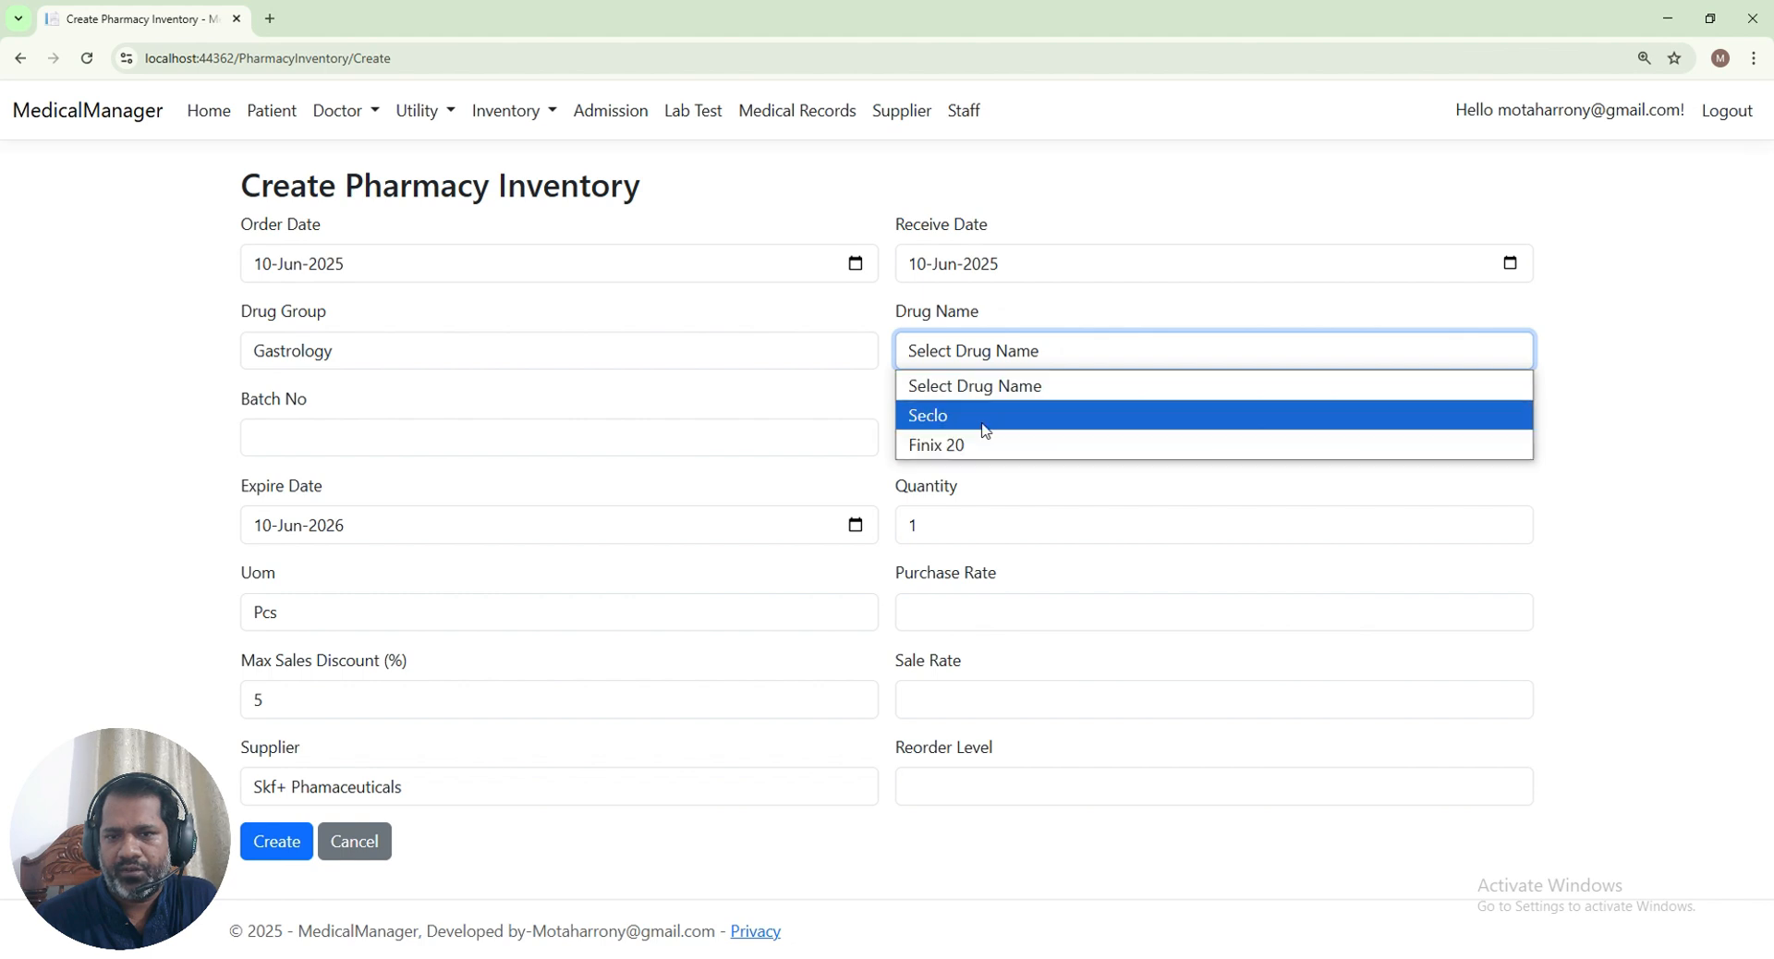
left_click(349, 348)
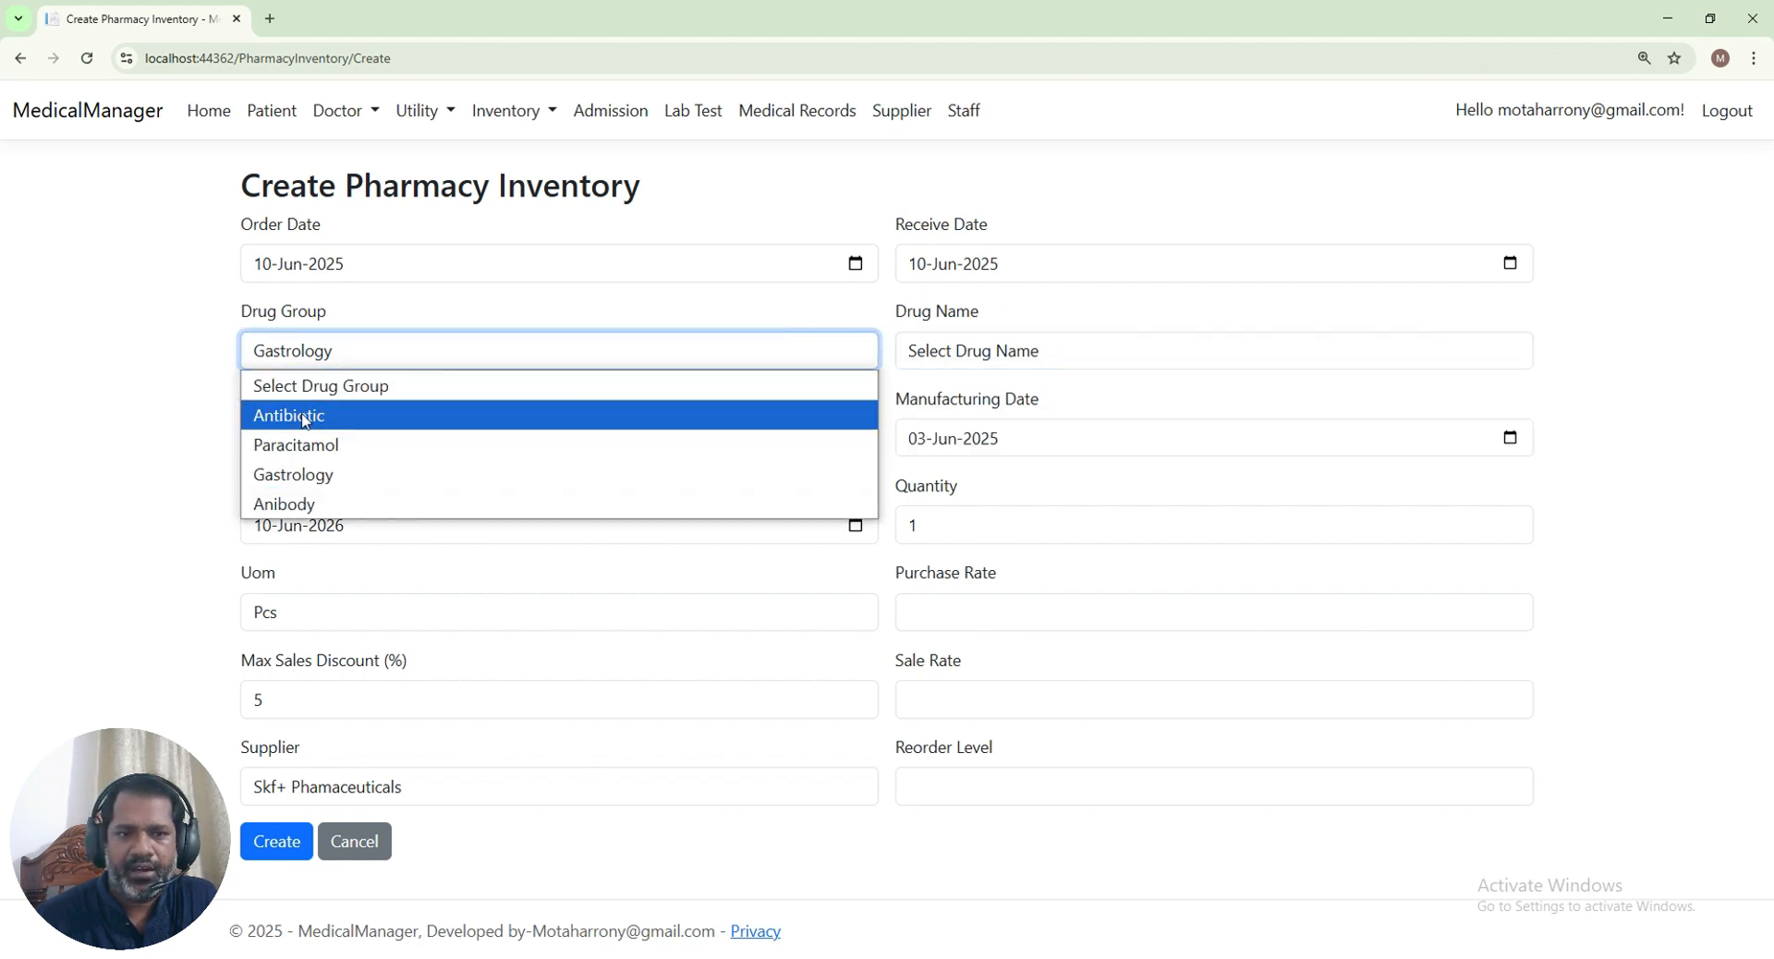
left_click(305, 419)
left_click(1033, 350)
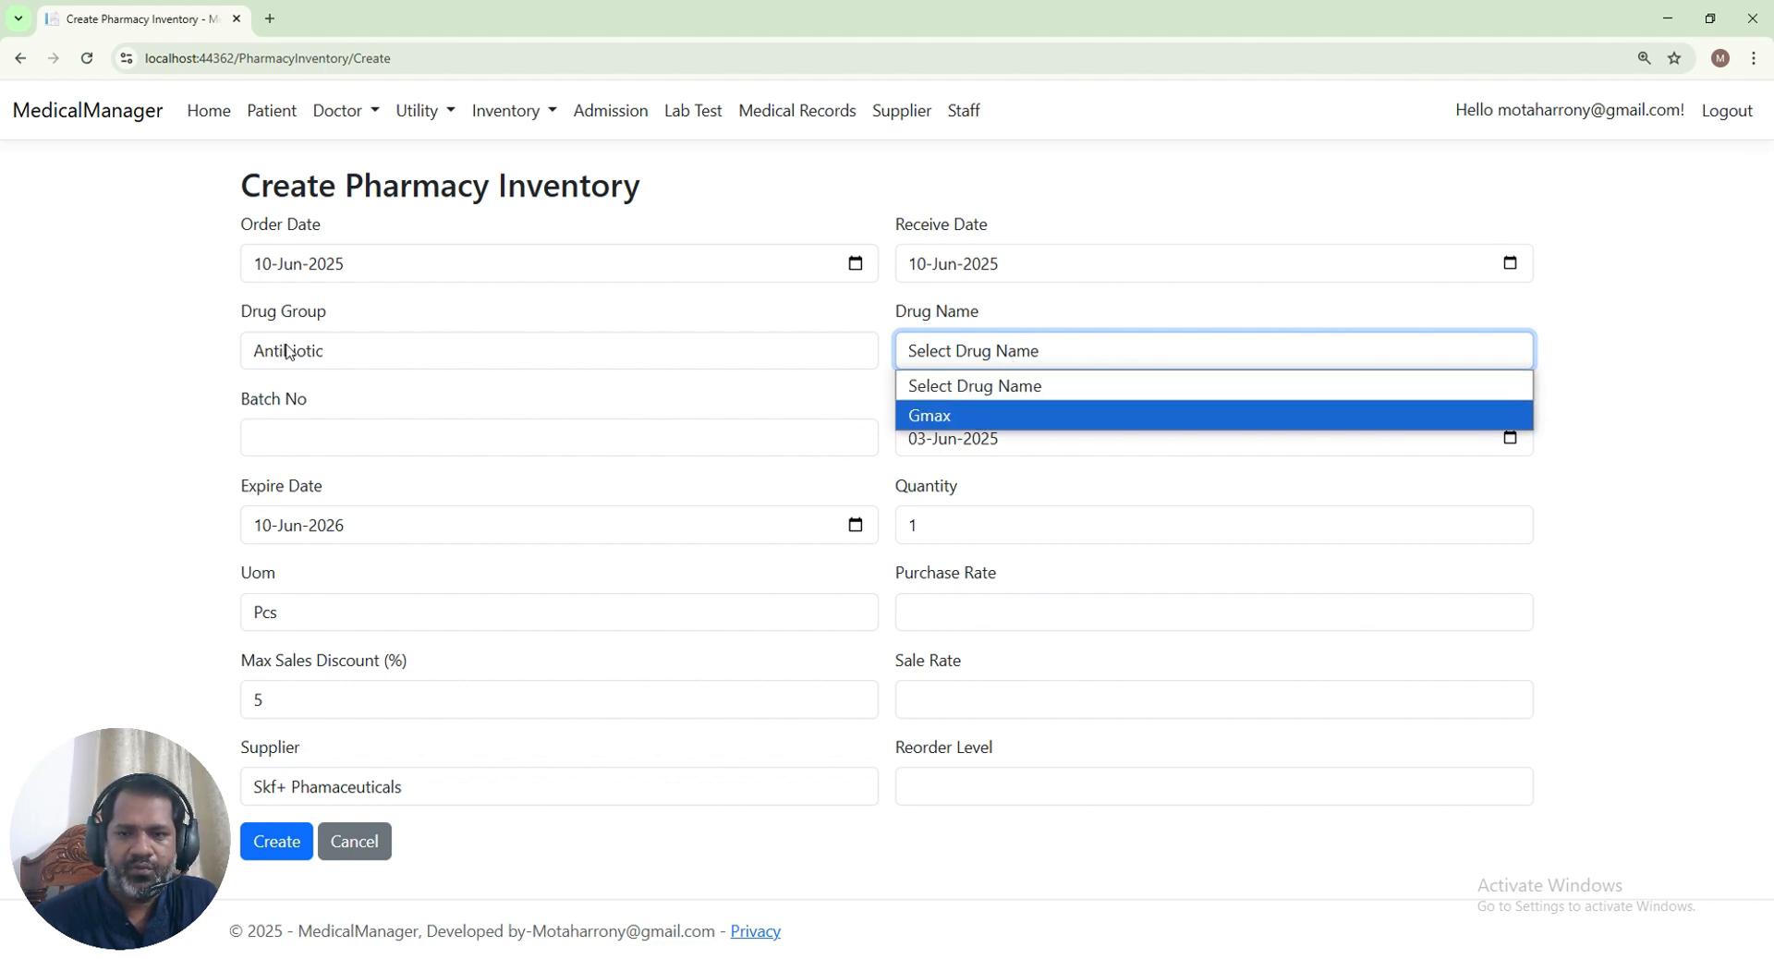
left_click(961, 414)
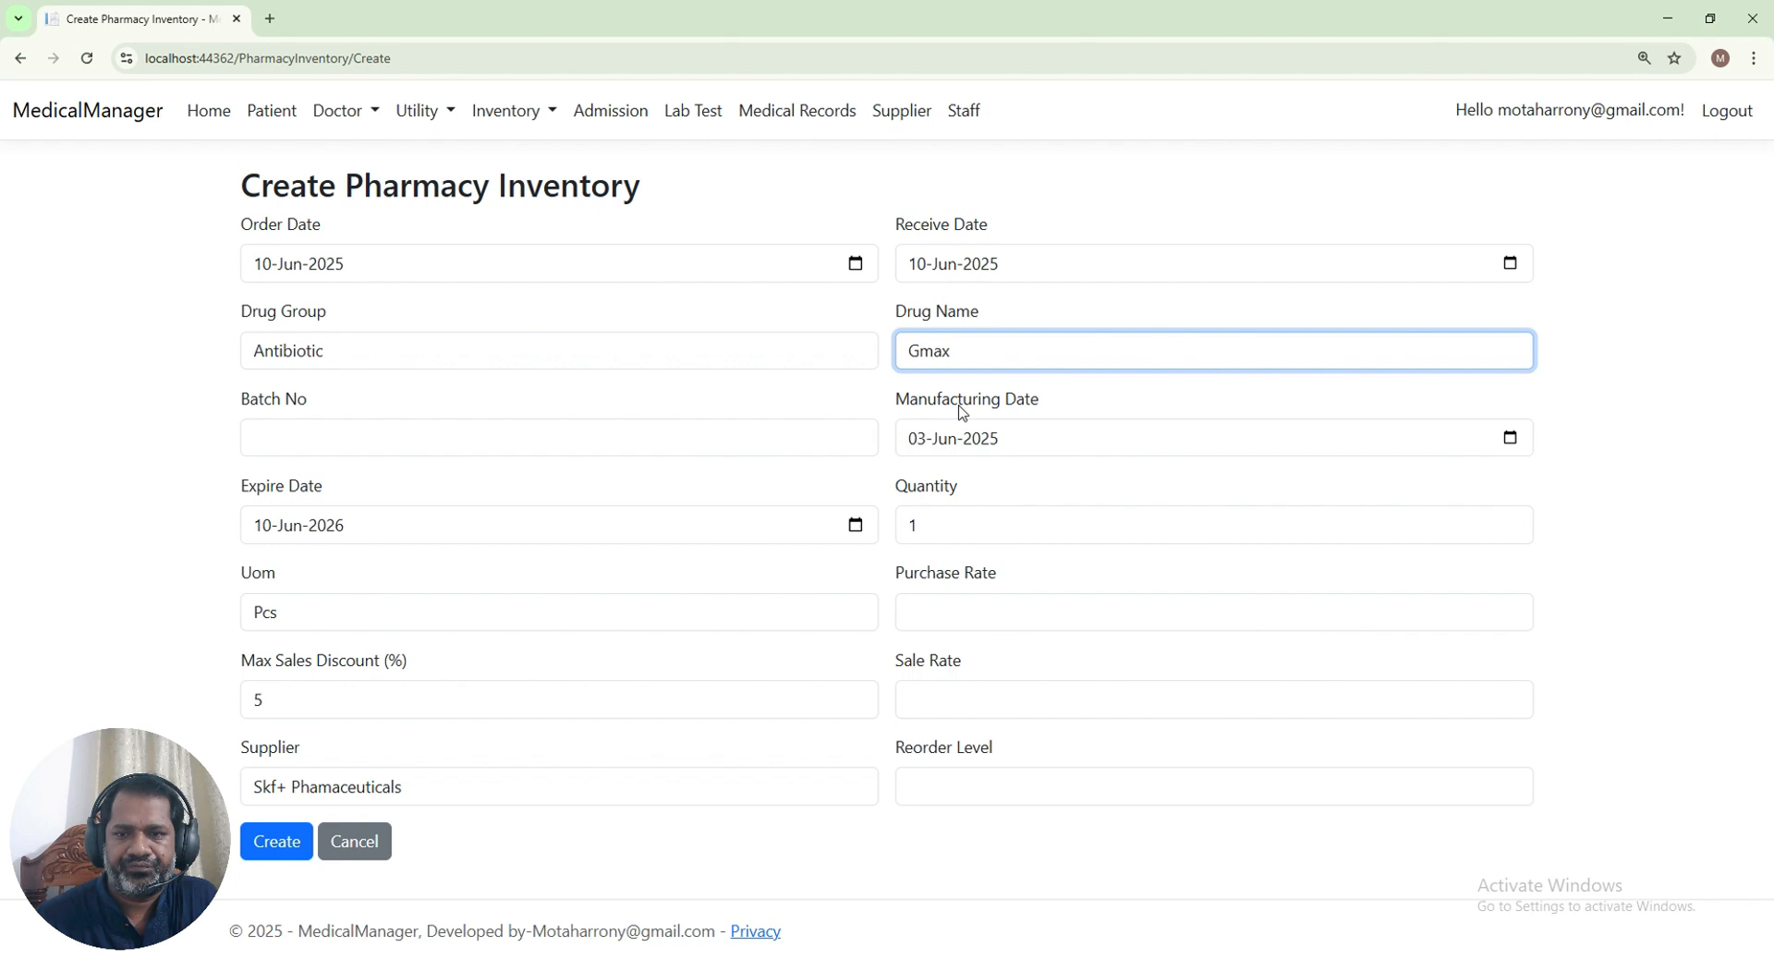
left_click(434, 358)
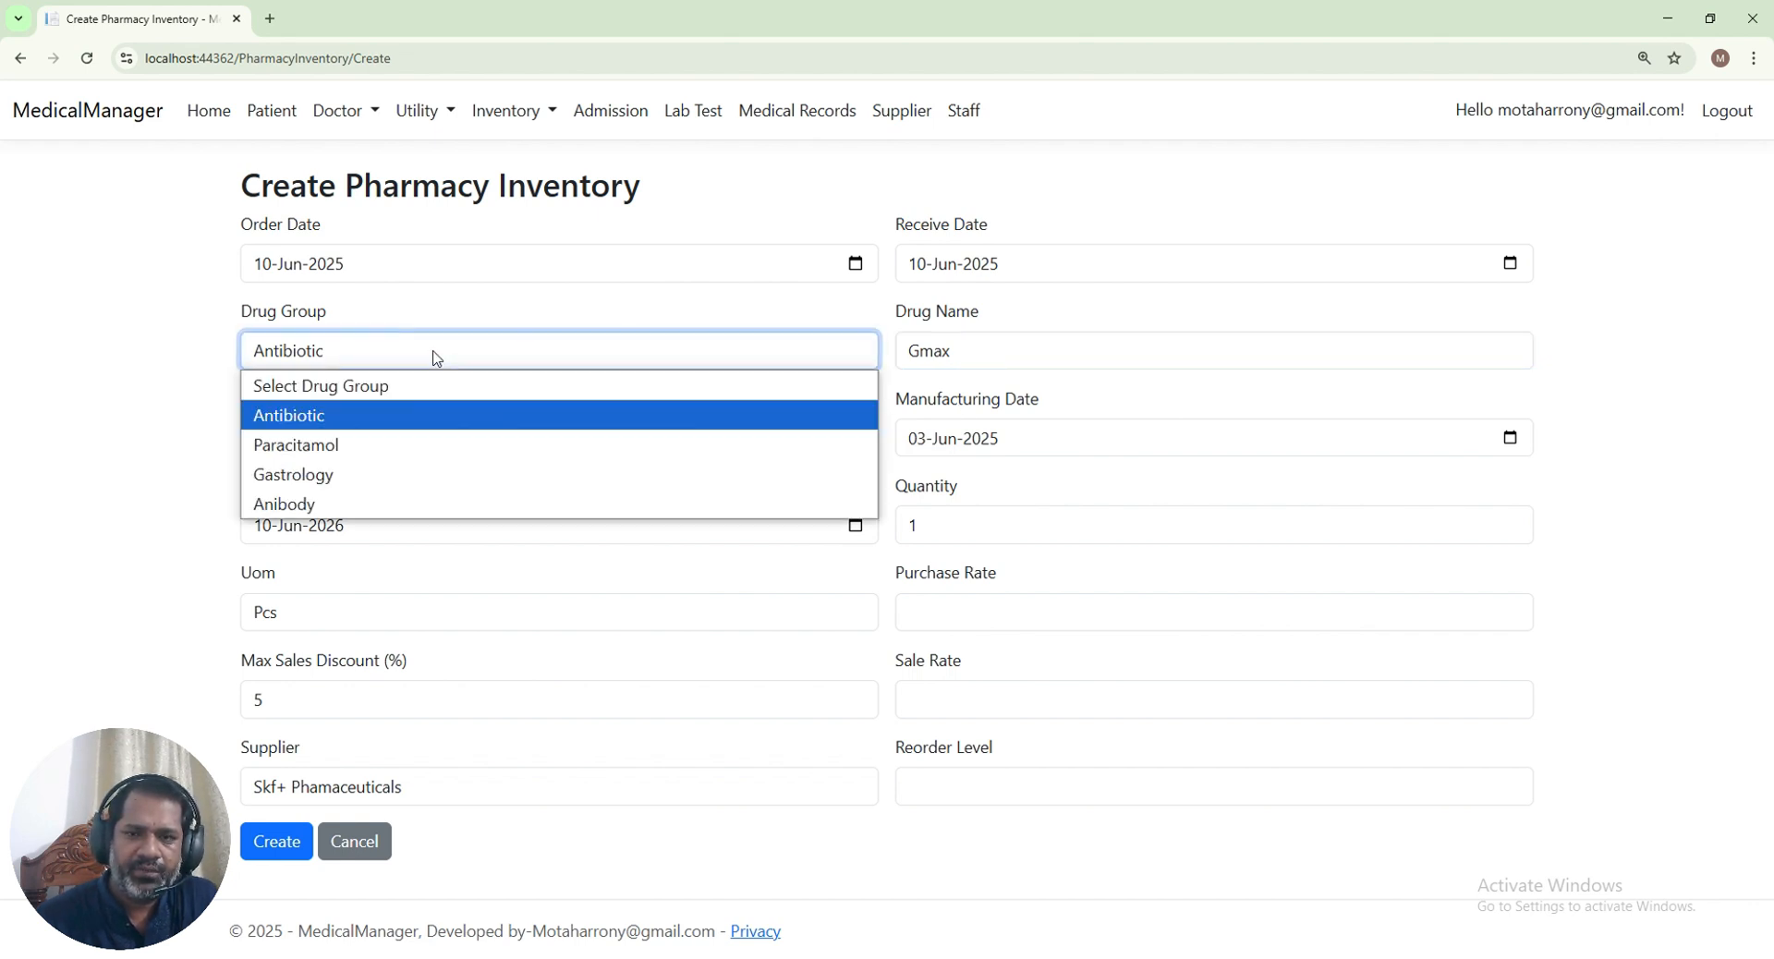
left_click(351, 504)
left_click(996, 353)
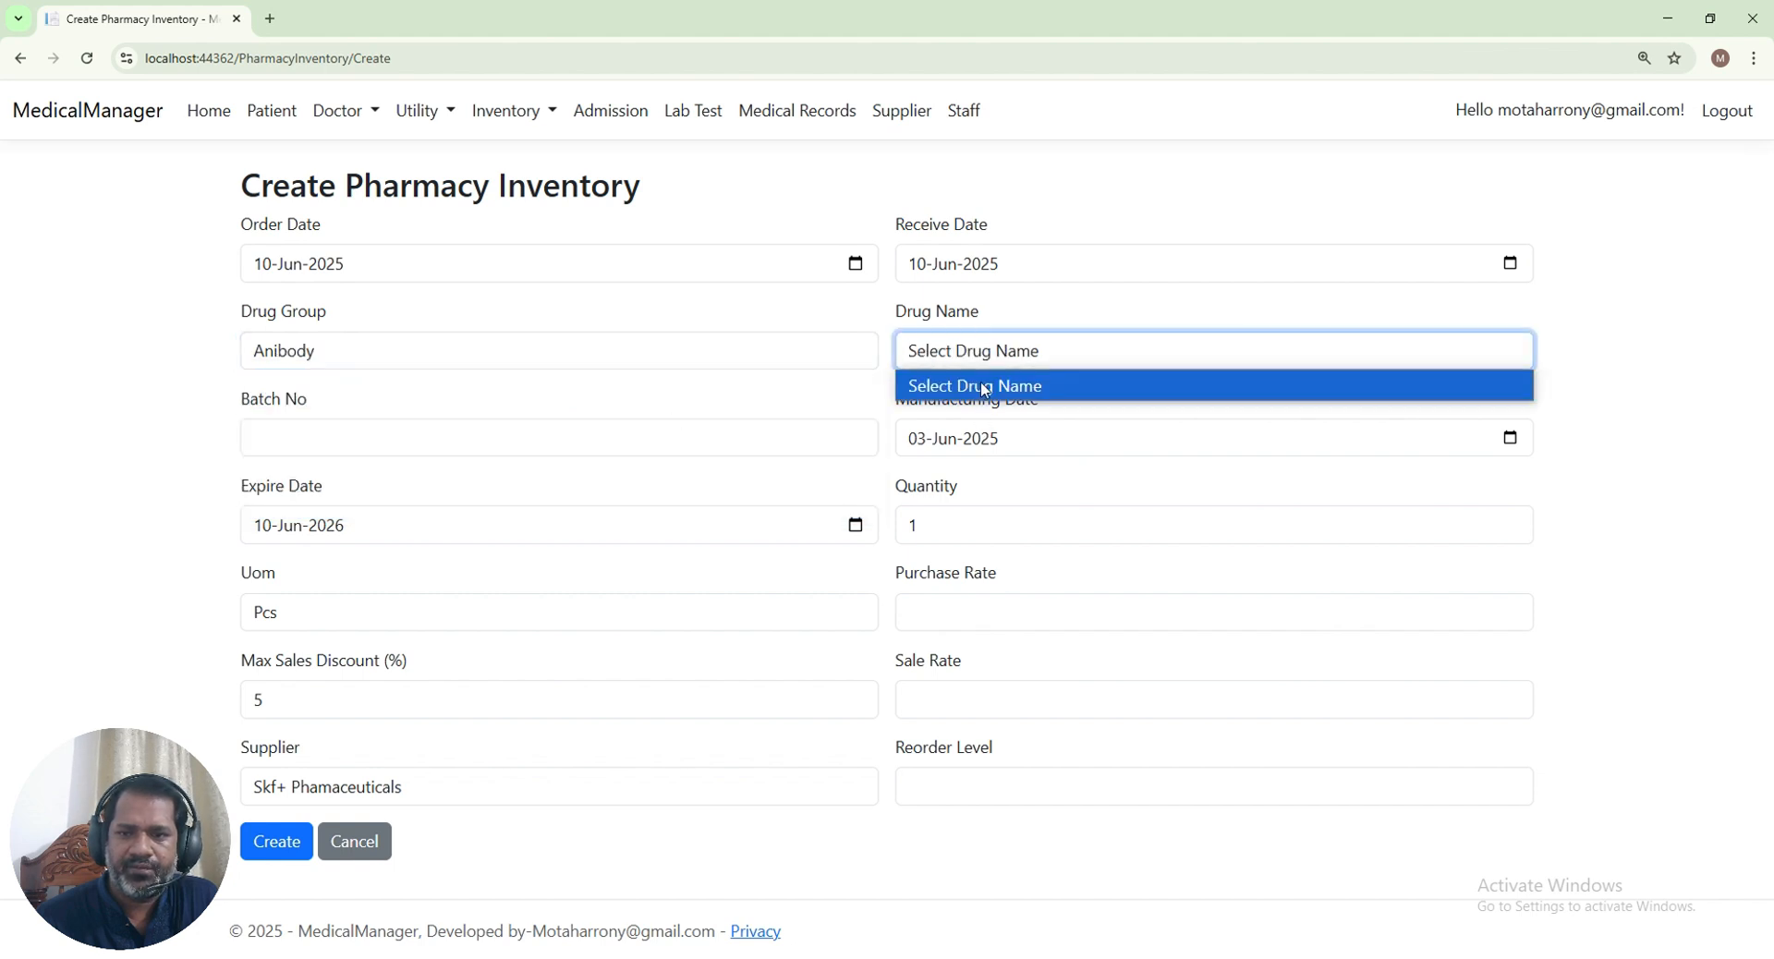
Set the new inventory entry's drug group to Paracitamol and its drug name to Ace
left_click(522, 356)
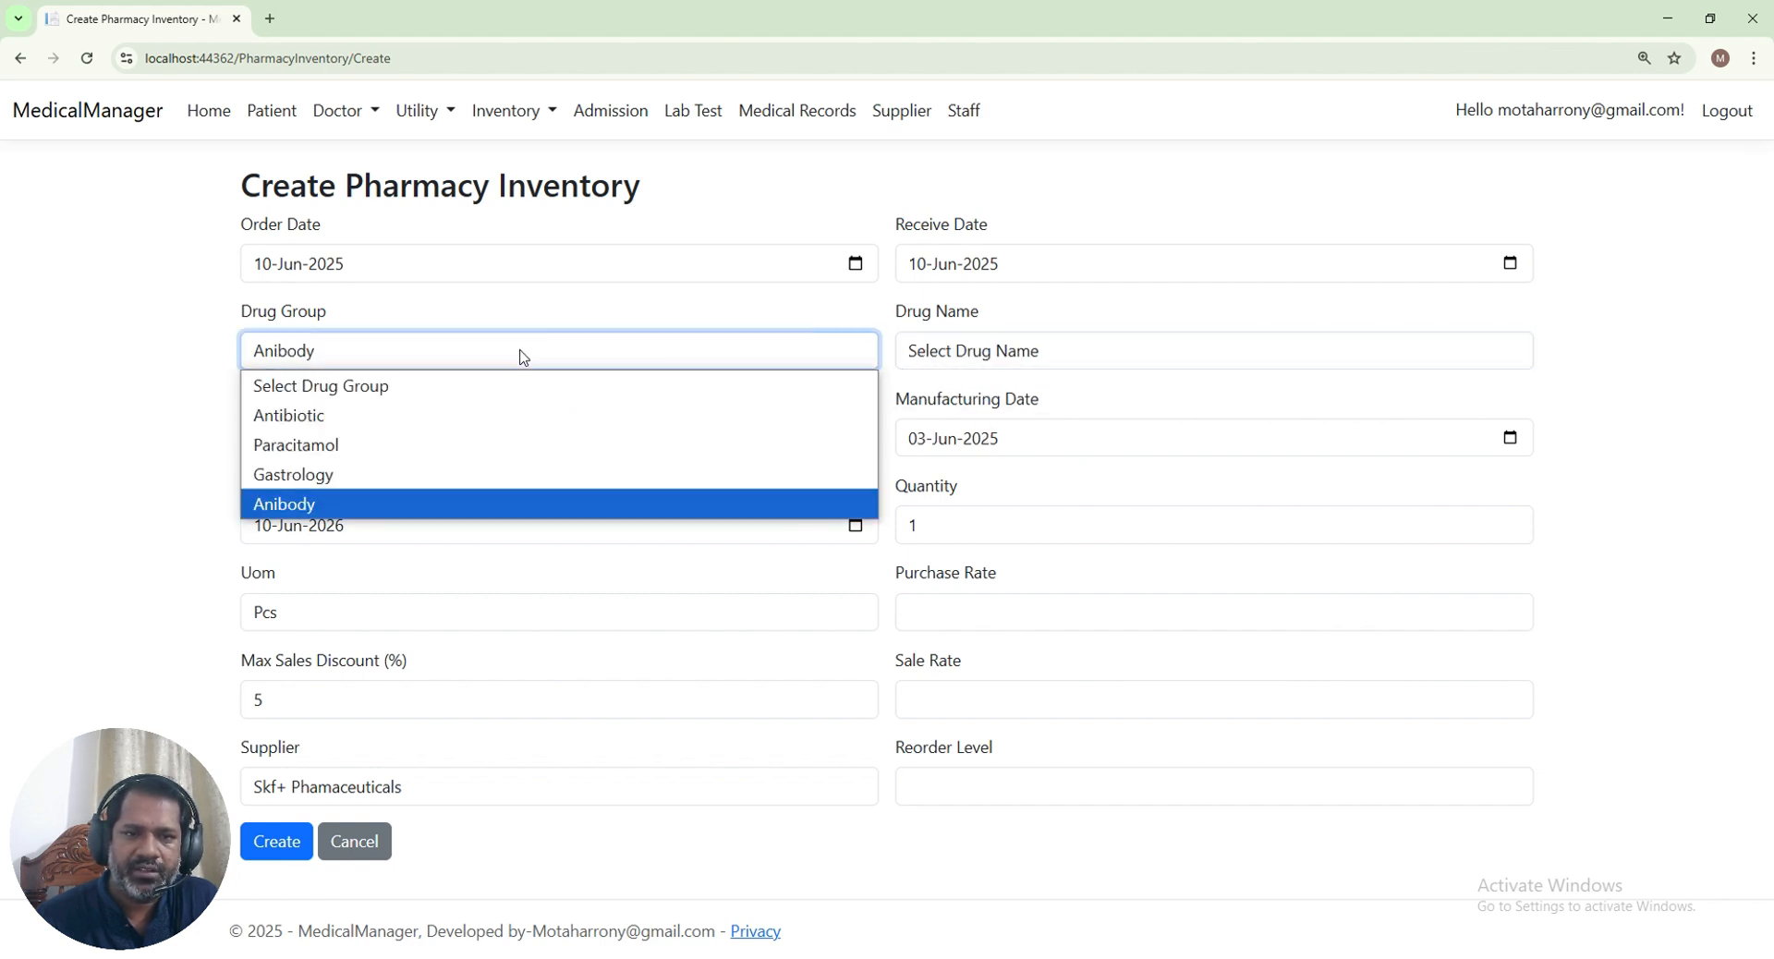
left_click(392, 445)
left_click(981, 351)
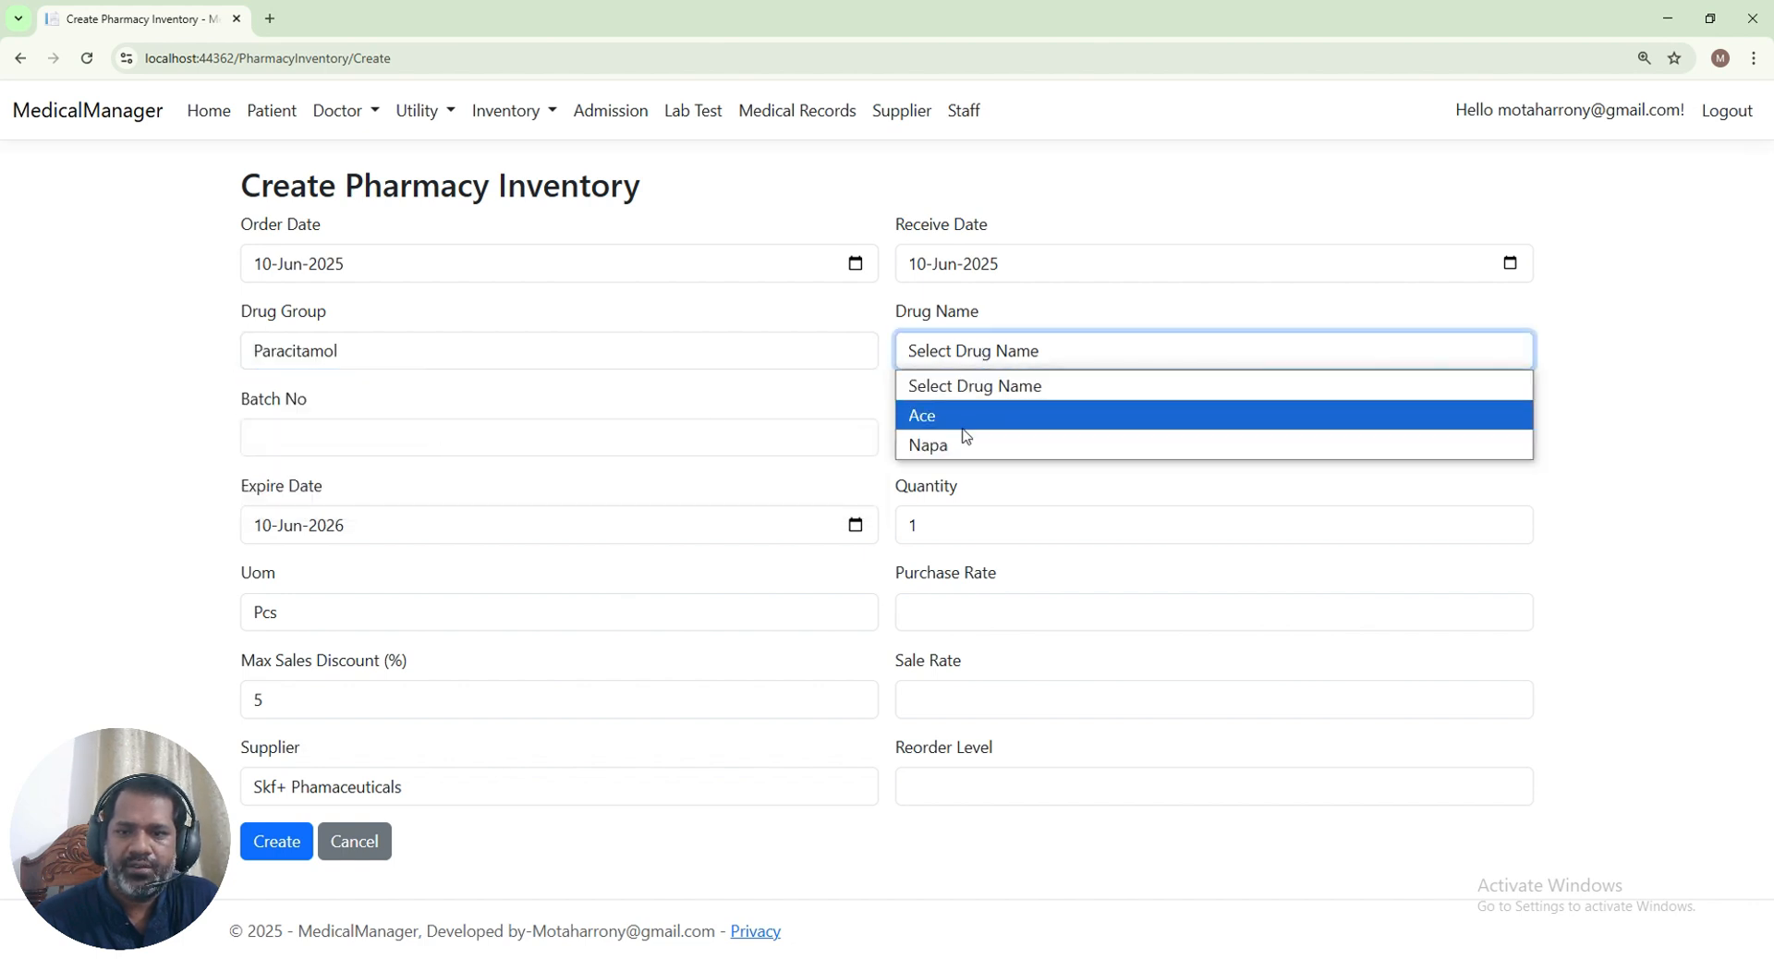
left_click(961, 427)
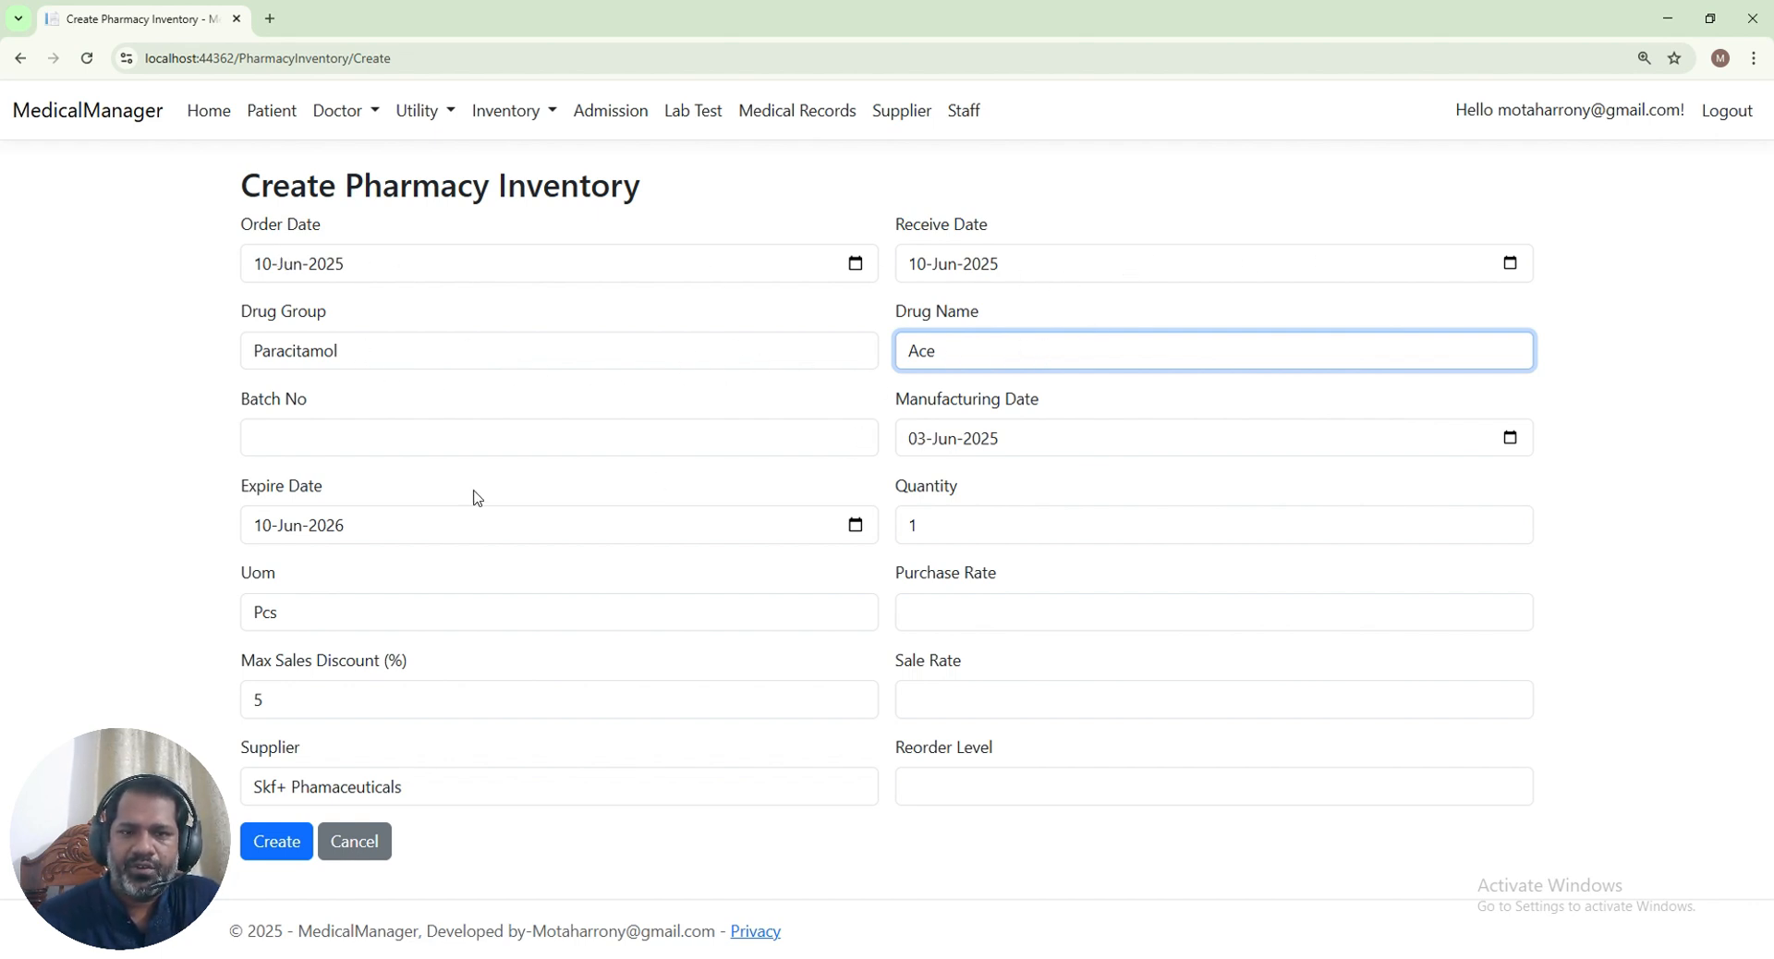
Enter batch number 434343 and a quantity of 15, with Carton as the unit of measure
left_click(405, 434)
type("434343")
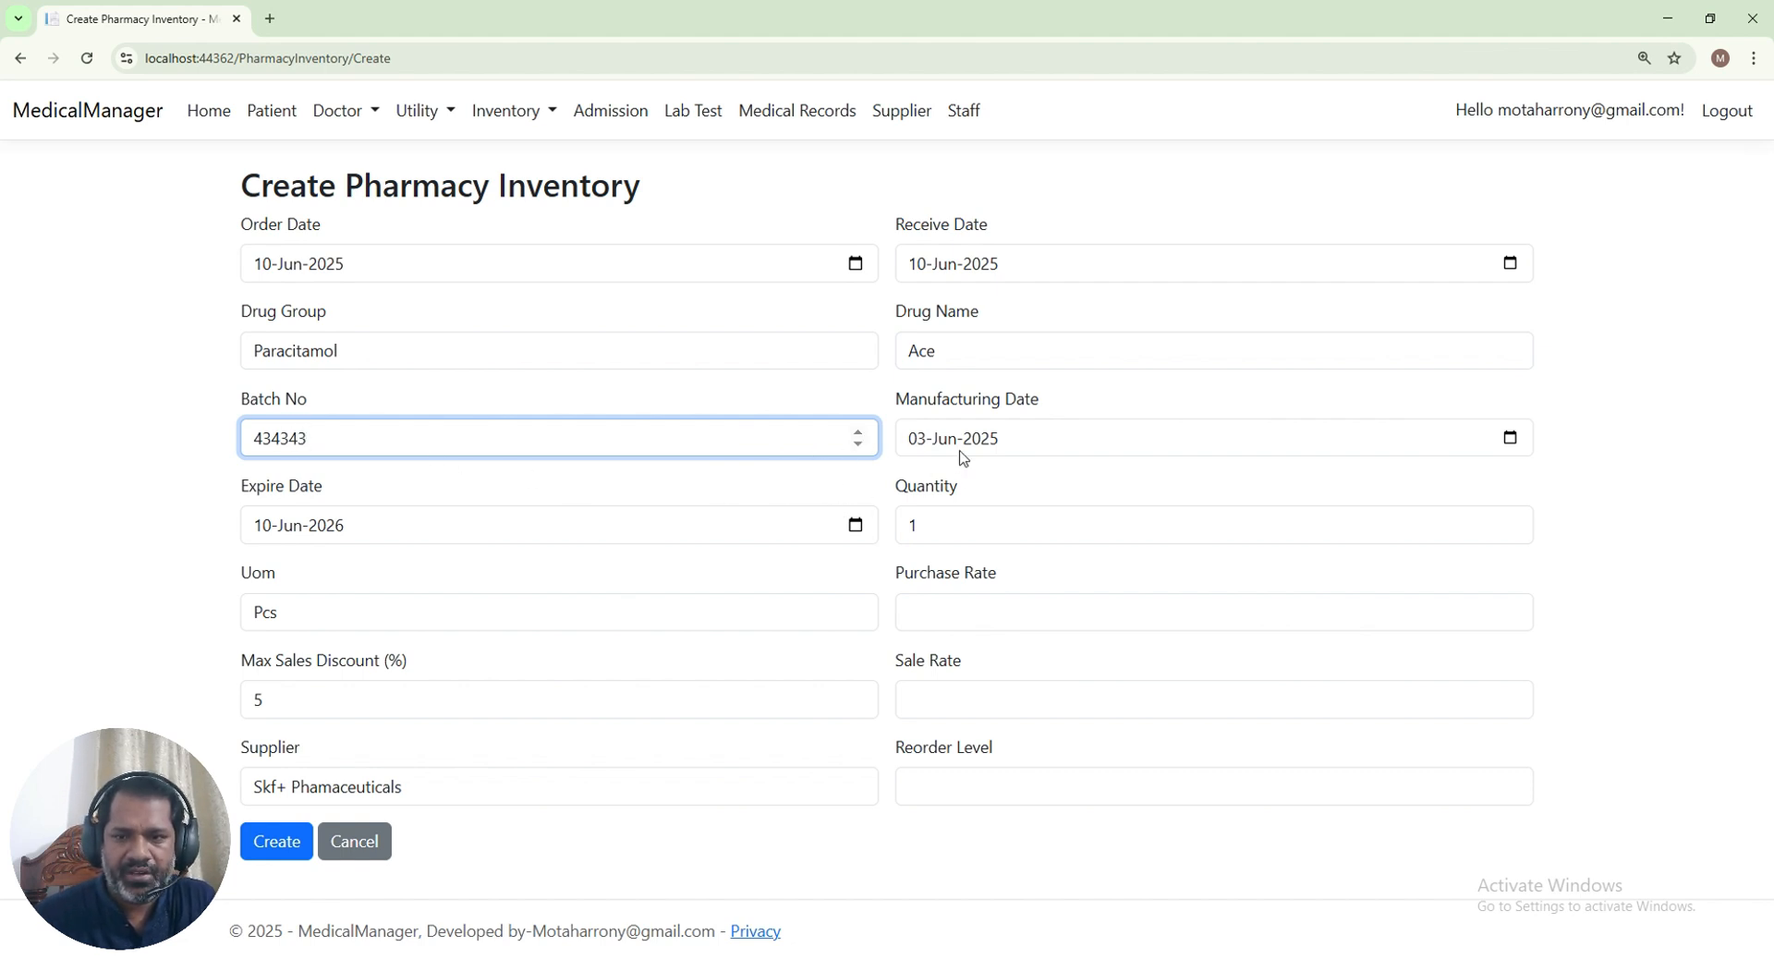
left_click(1027, 528)
type("5")
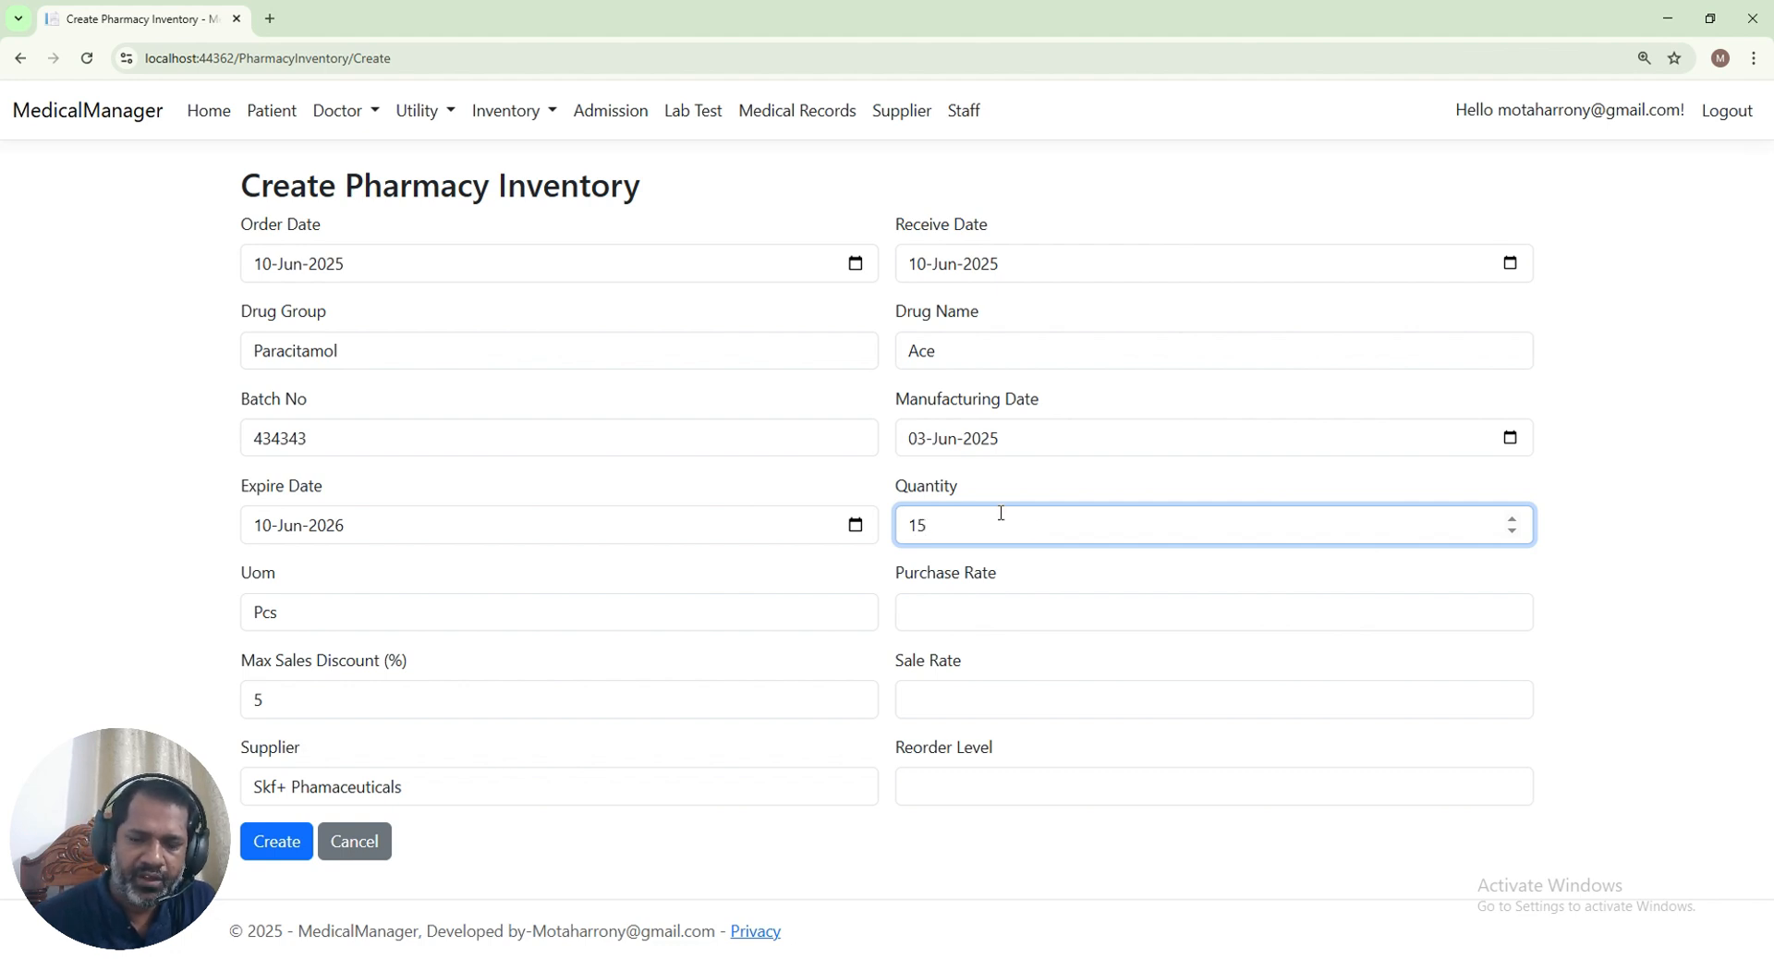
left_click(307, 619)
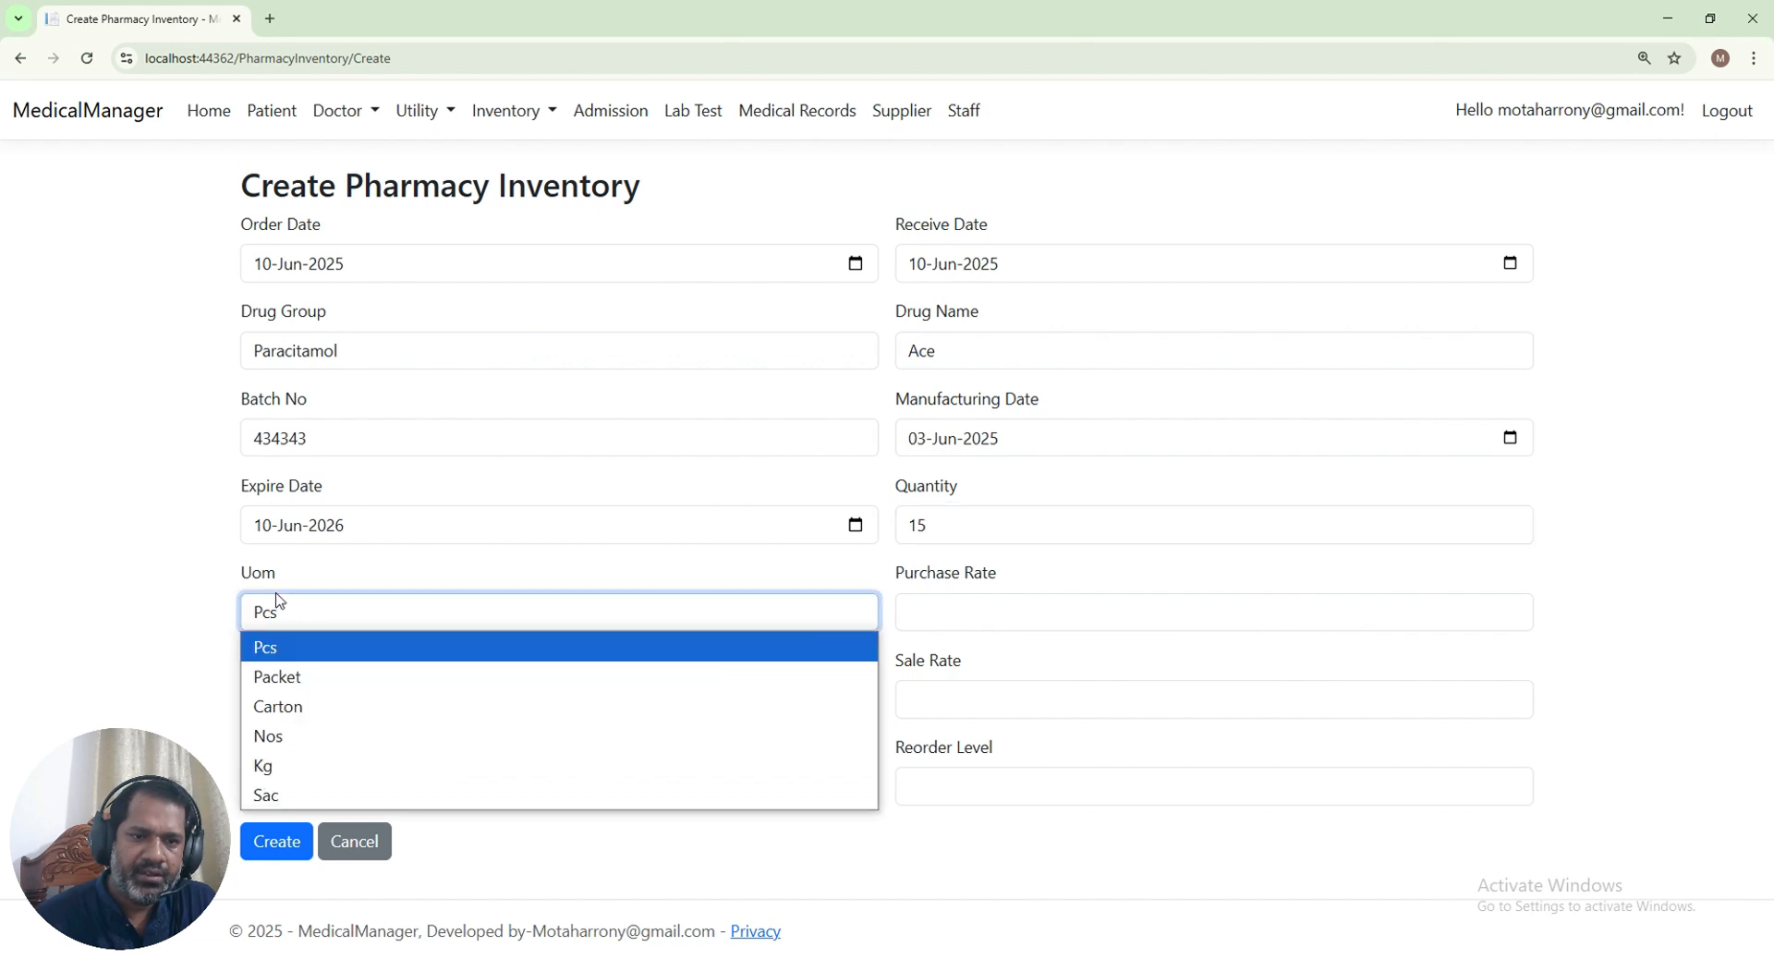
double_click(932, 524)
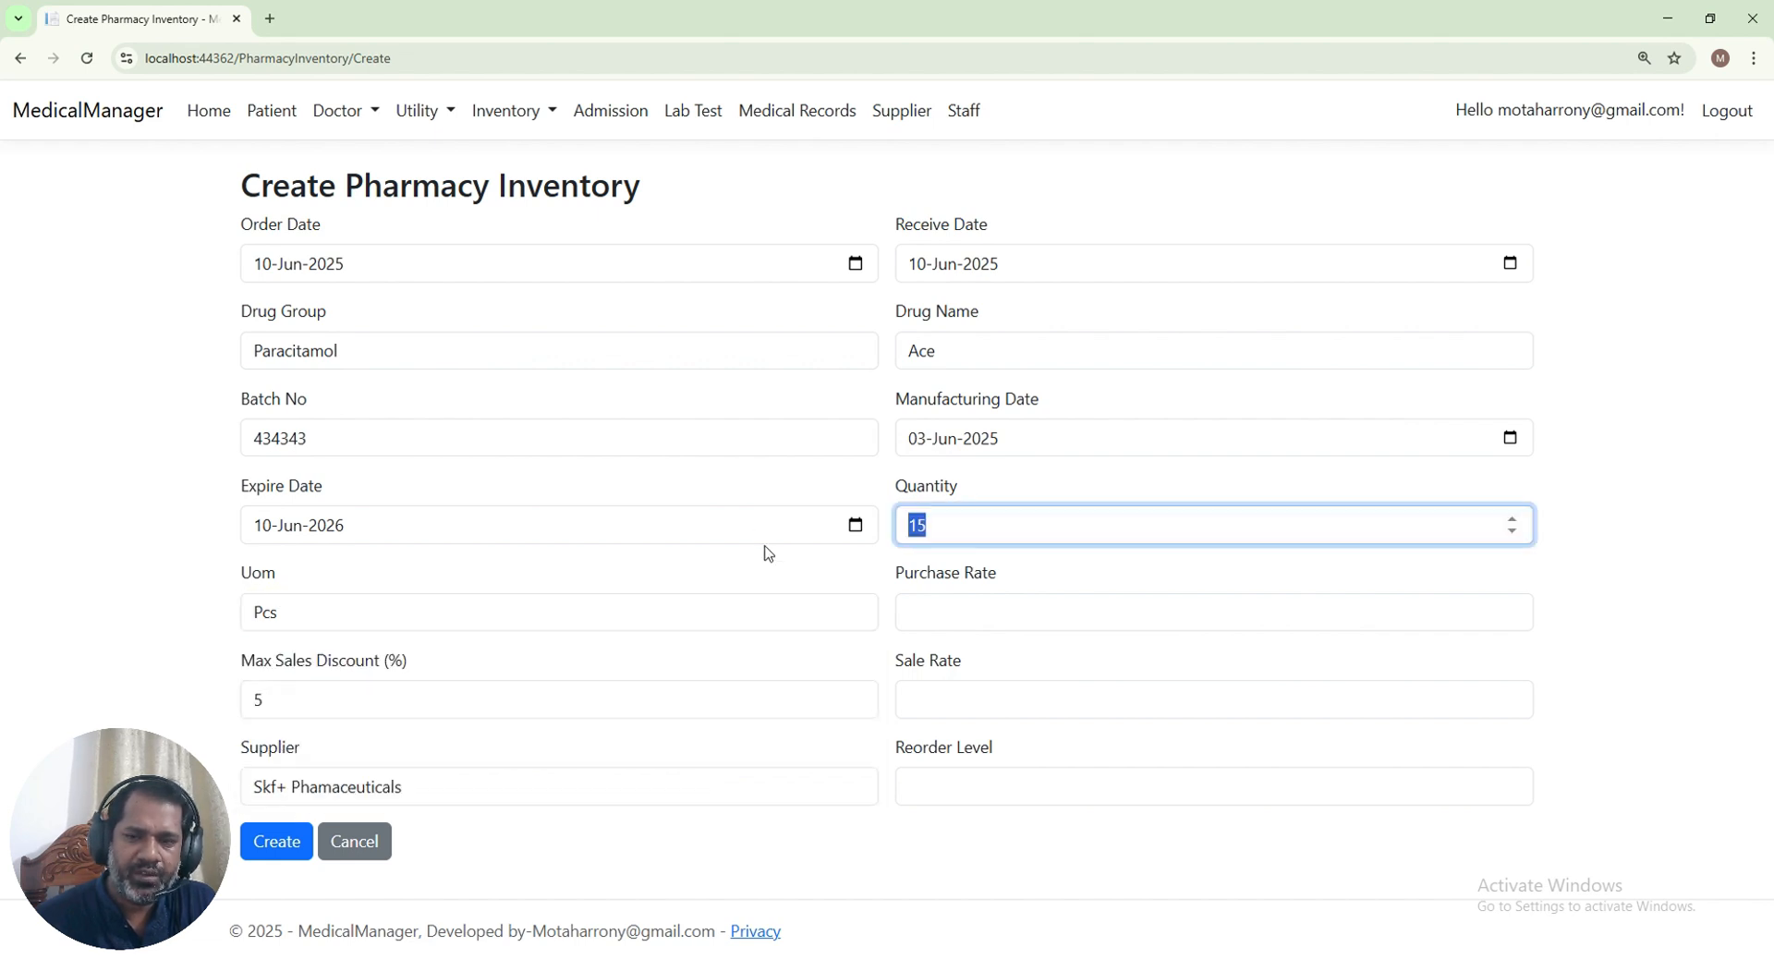
left_click(305, 626)
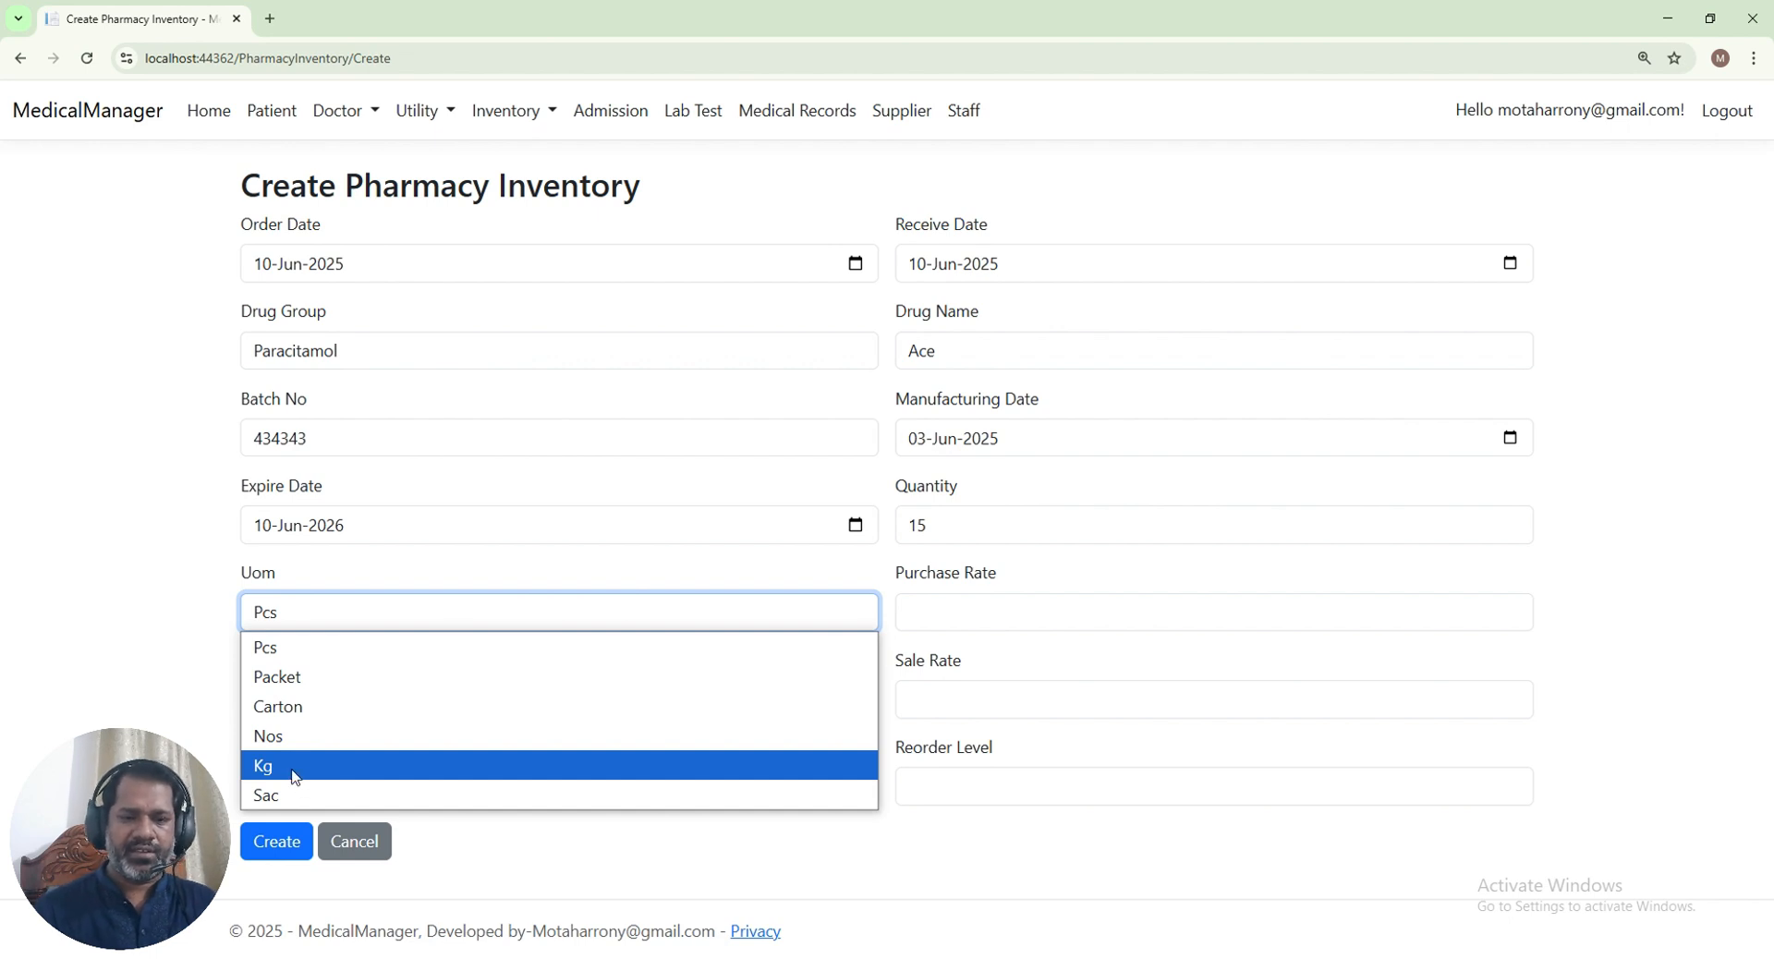
left_click(292, 707)
Set the purchase rate to 5000 and the sale rate to 5500, pointing out the maximum sales discount
left_click(944, 611)
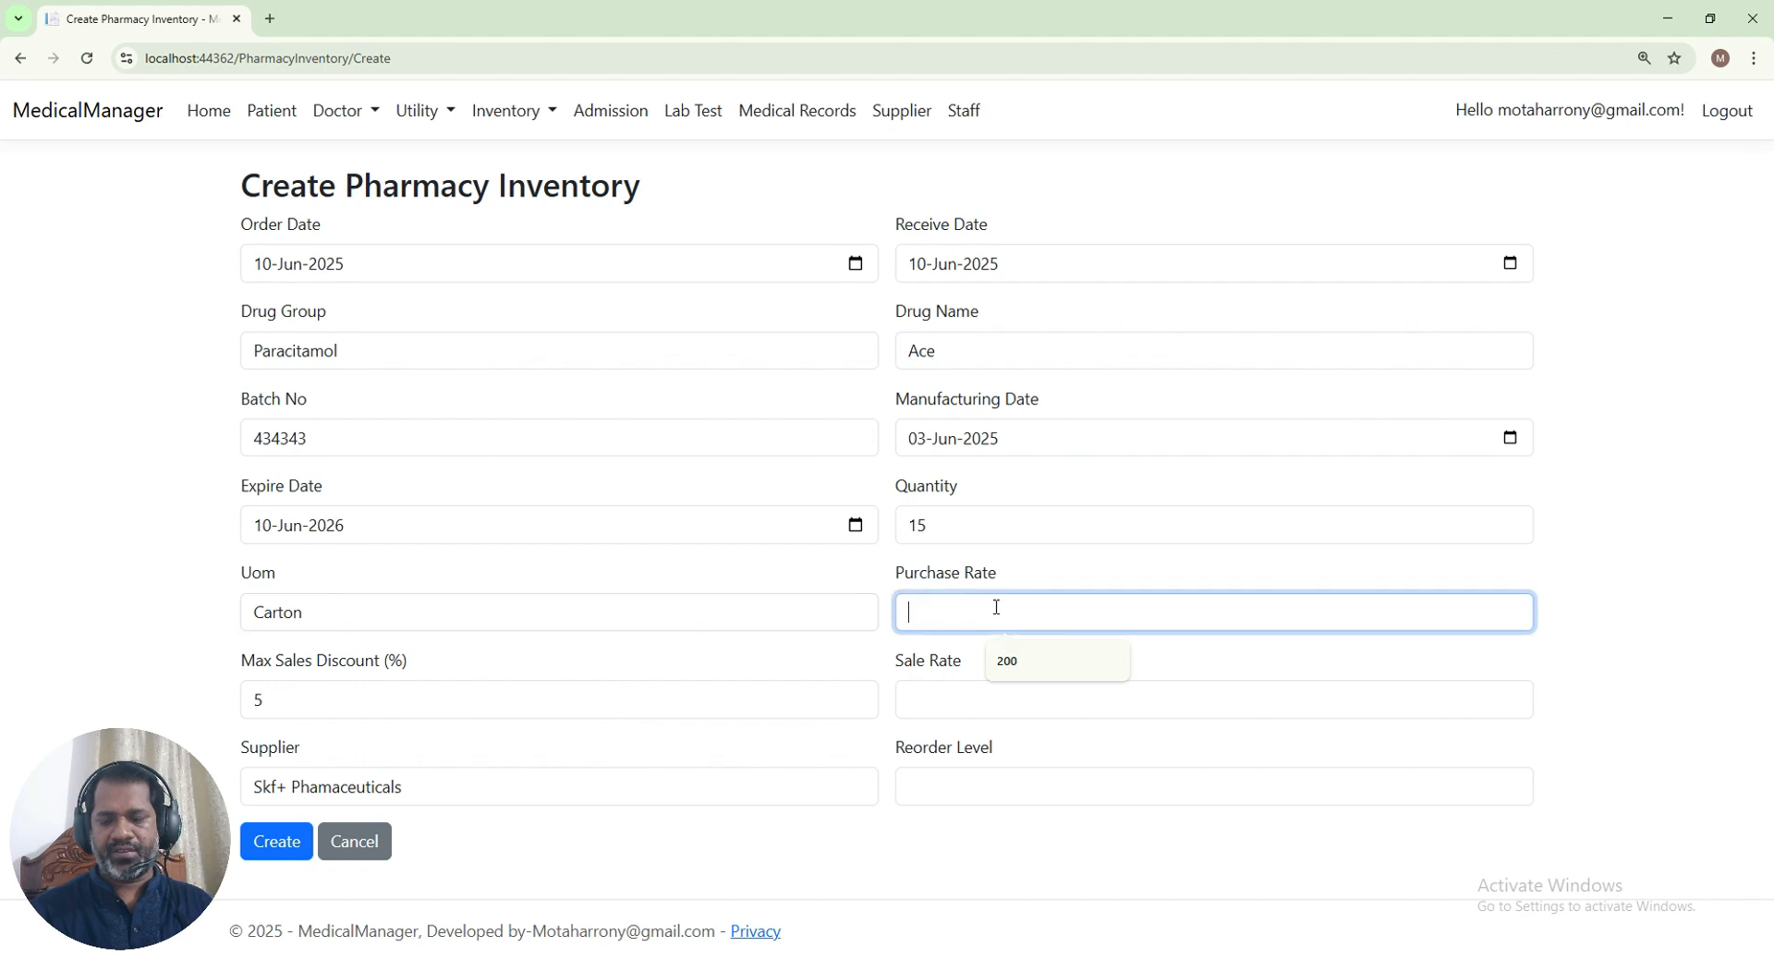
type("5000")
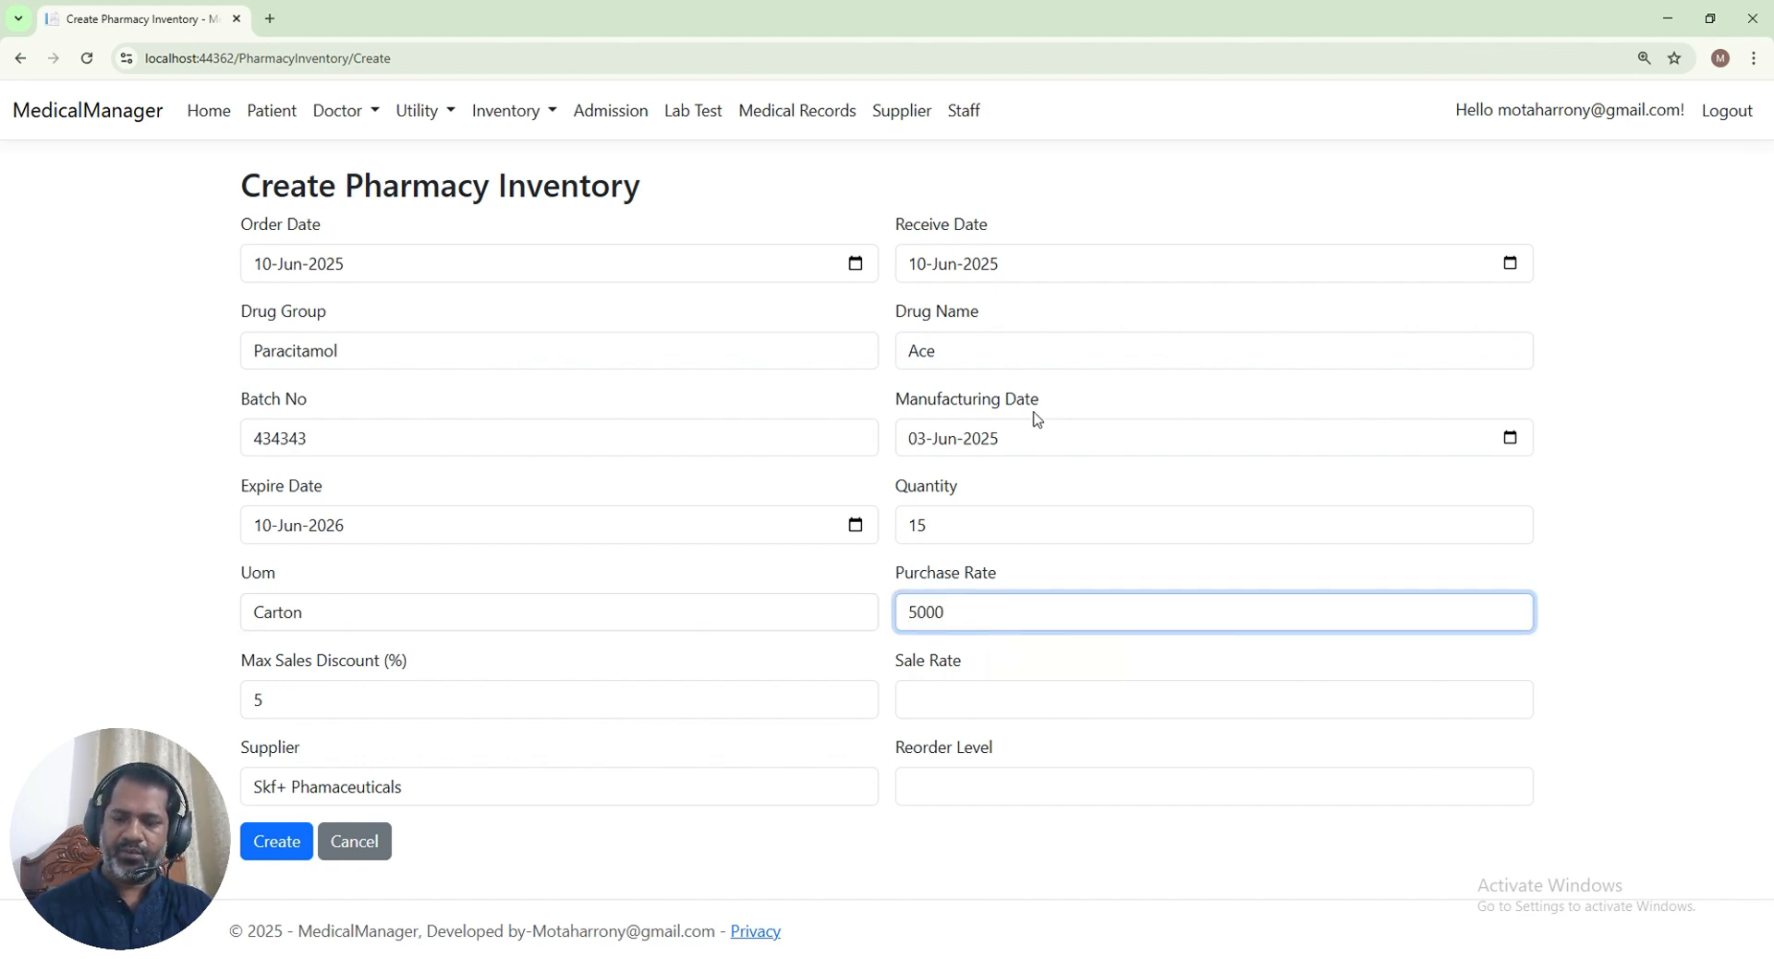
key("Tab")
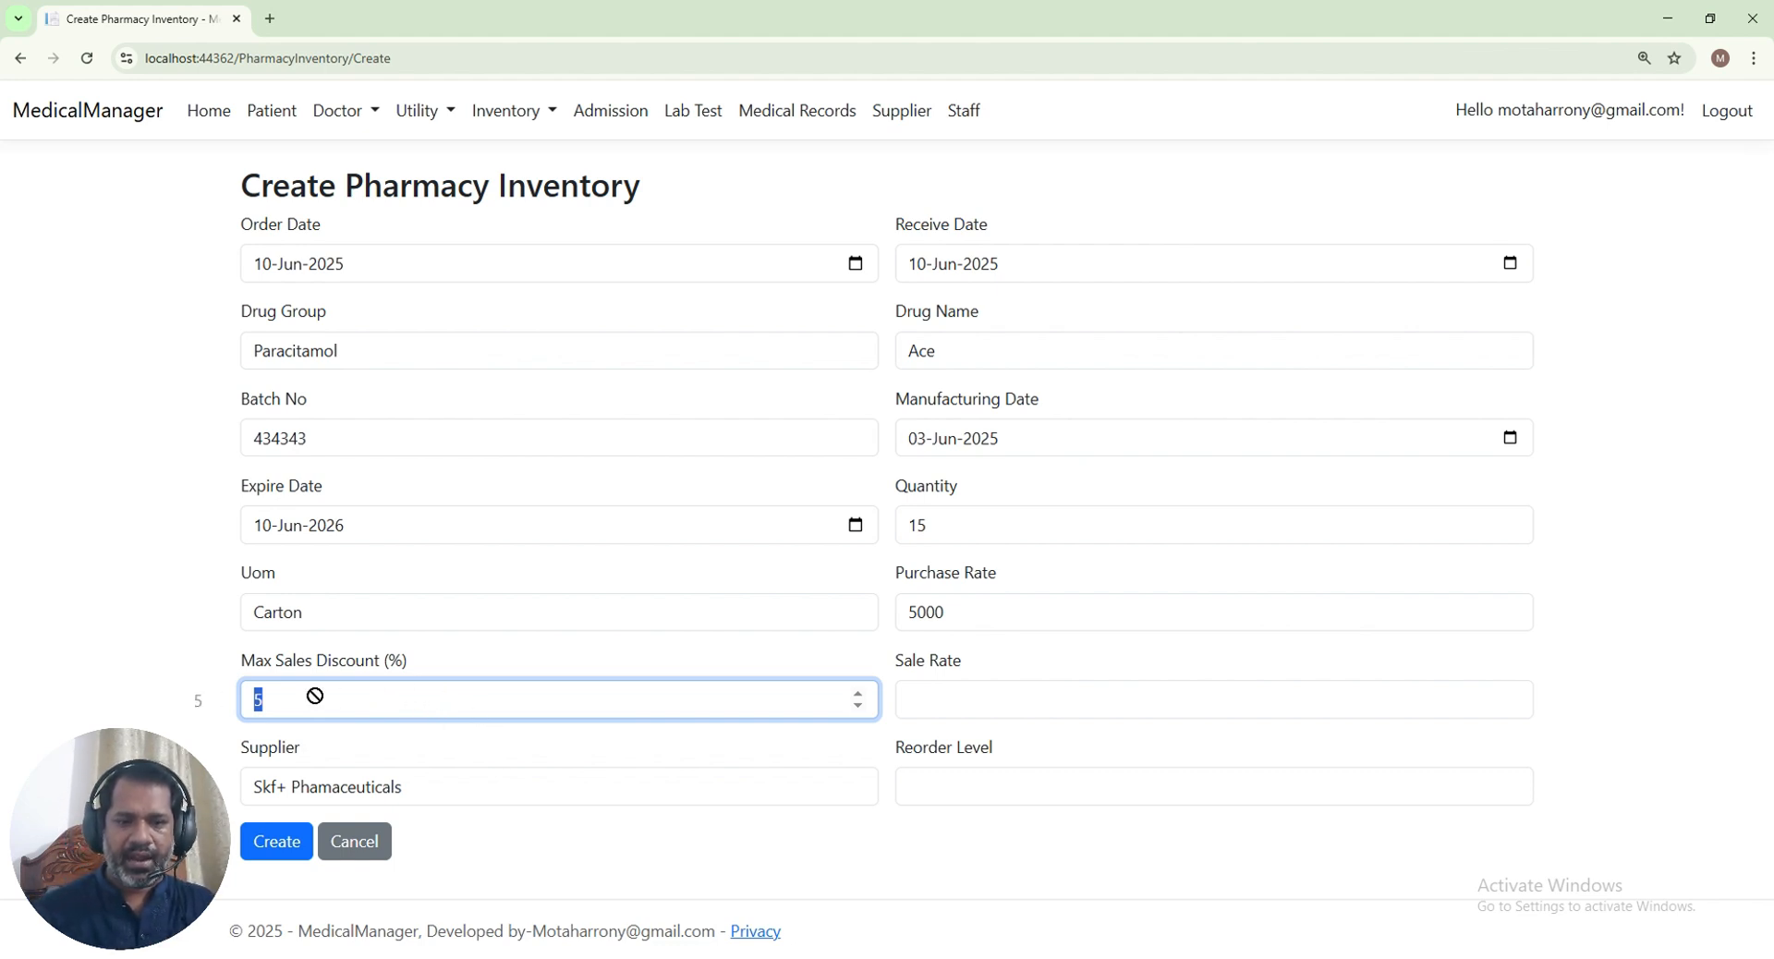
left_click(279, 709)
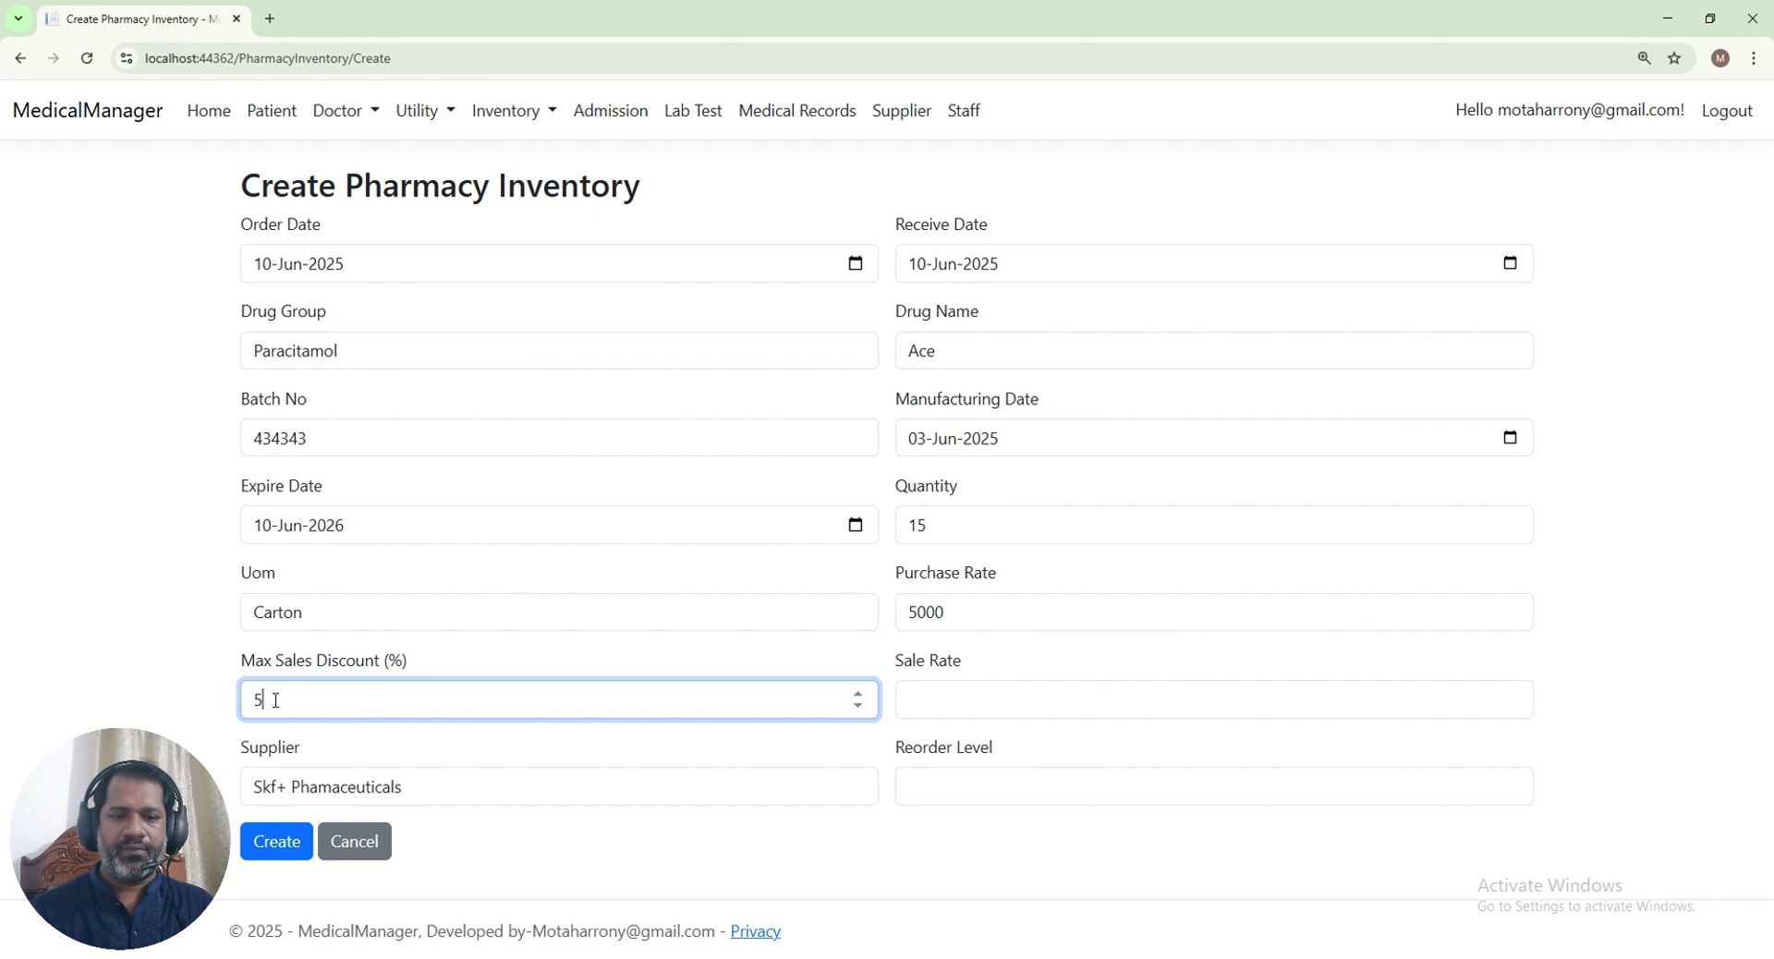
left_click_drag(275, 702, 228, 711)
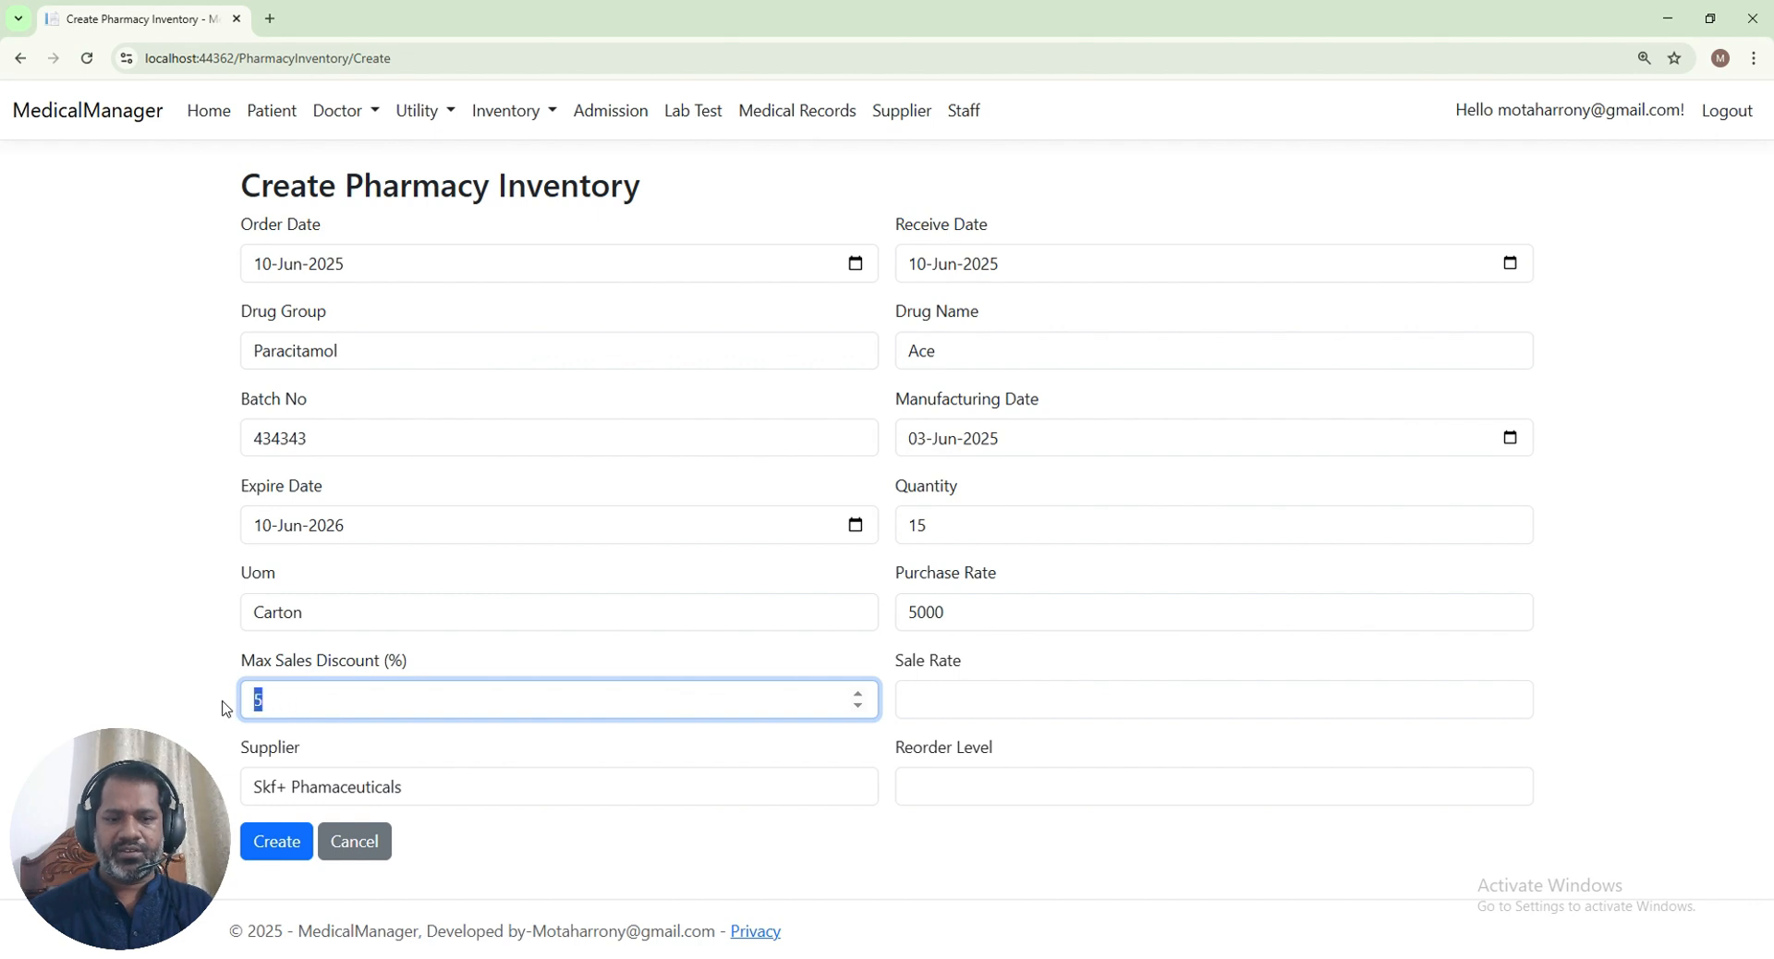
left_click(1013, 708)
left_click_drag(971, 623, 843, 614)
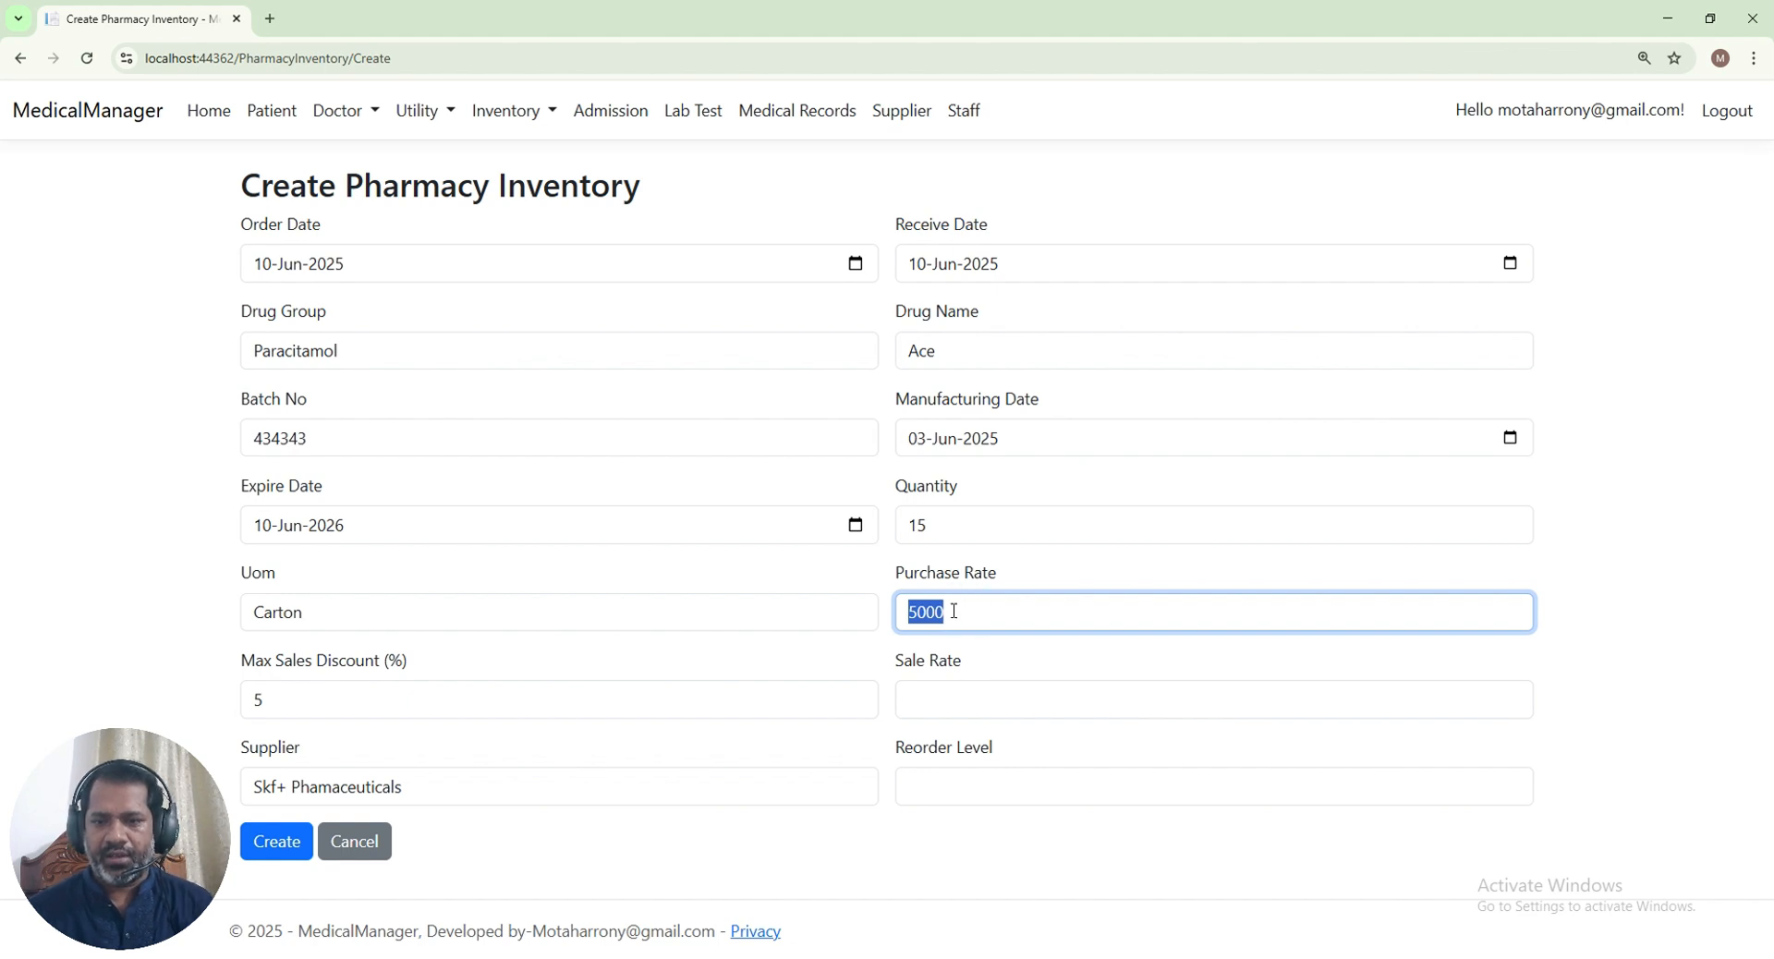
left_click(939, 695)
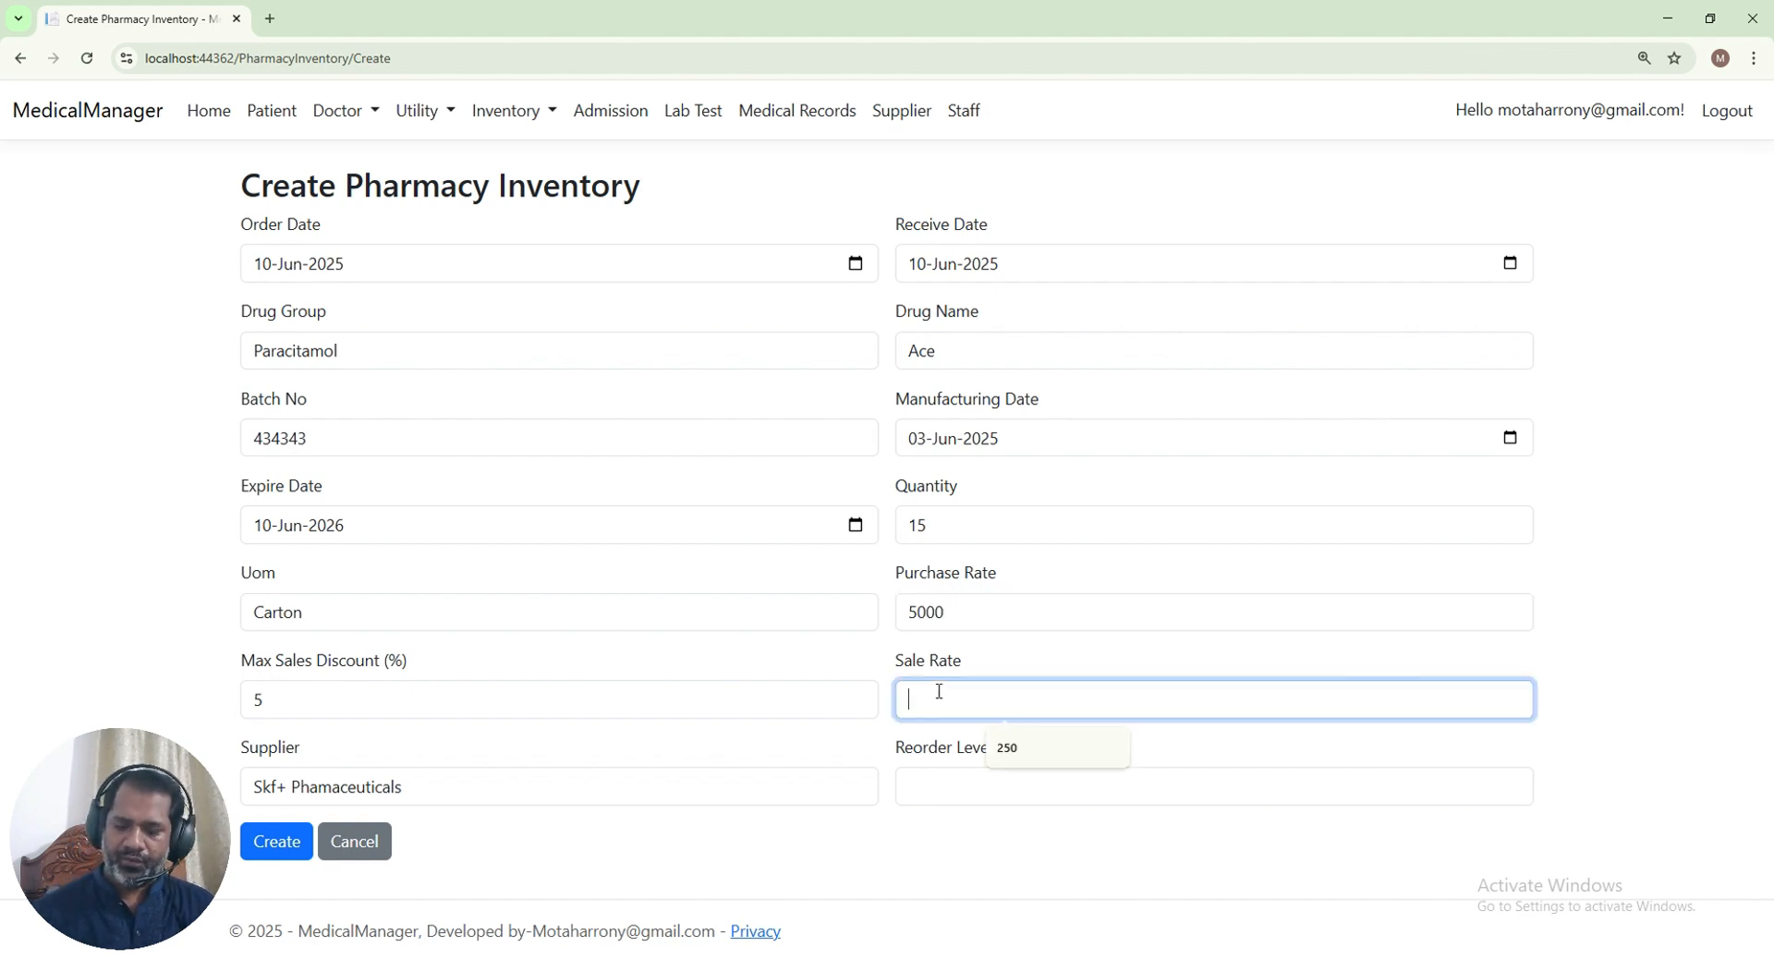
type("5500")
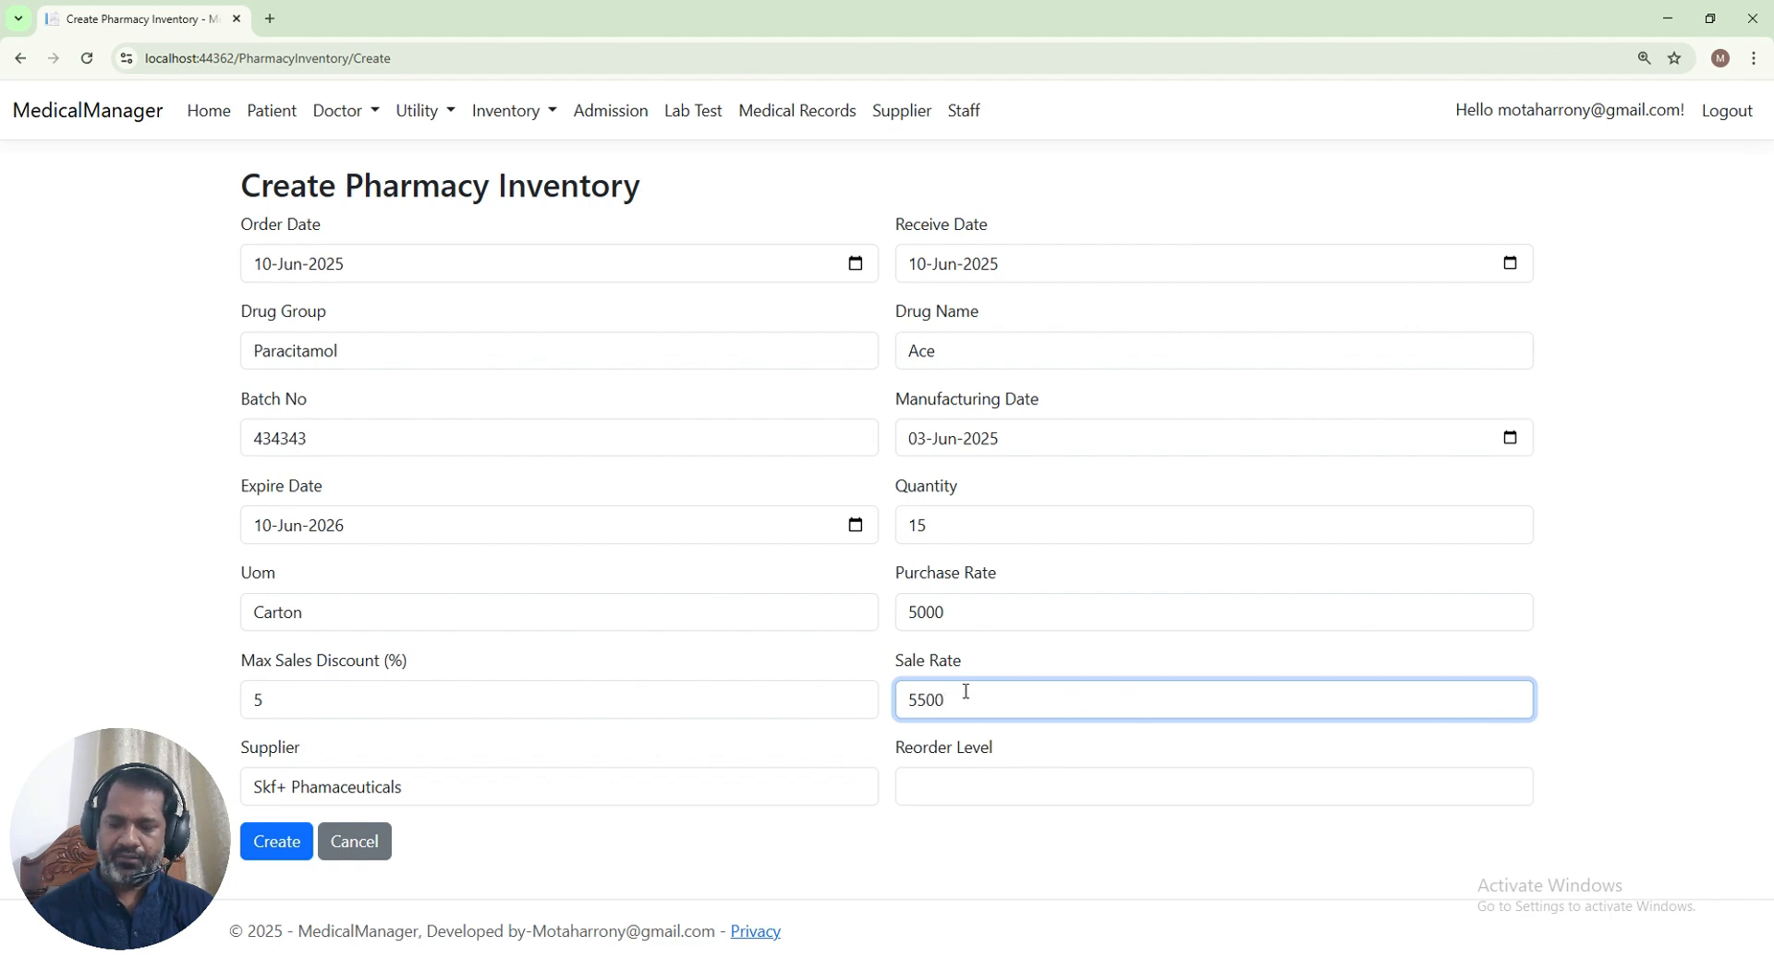
left_click(1072, 663)
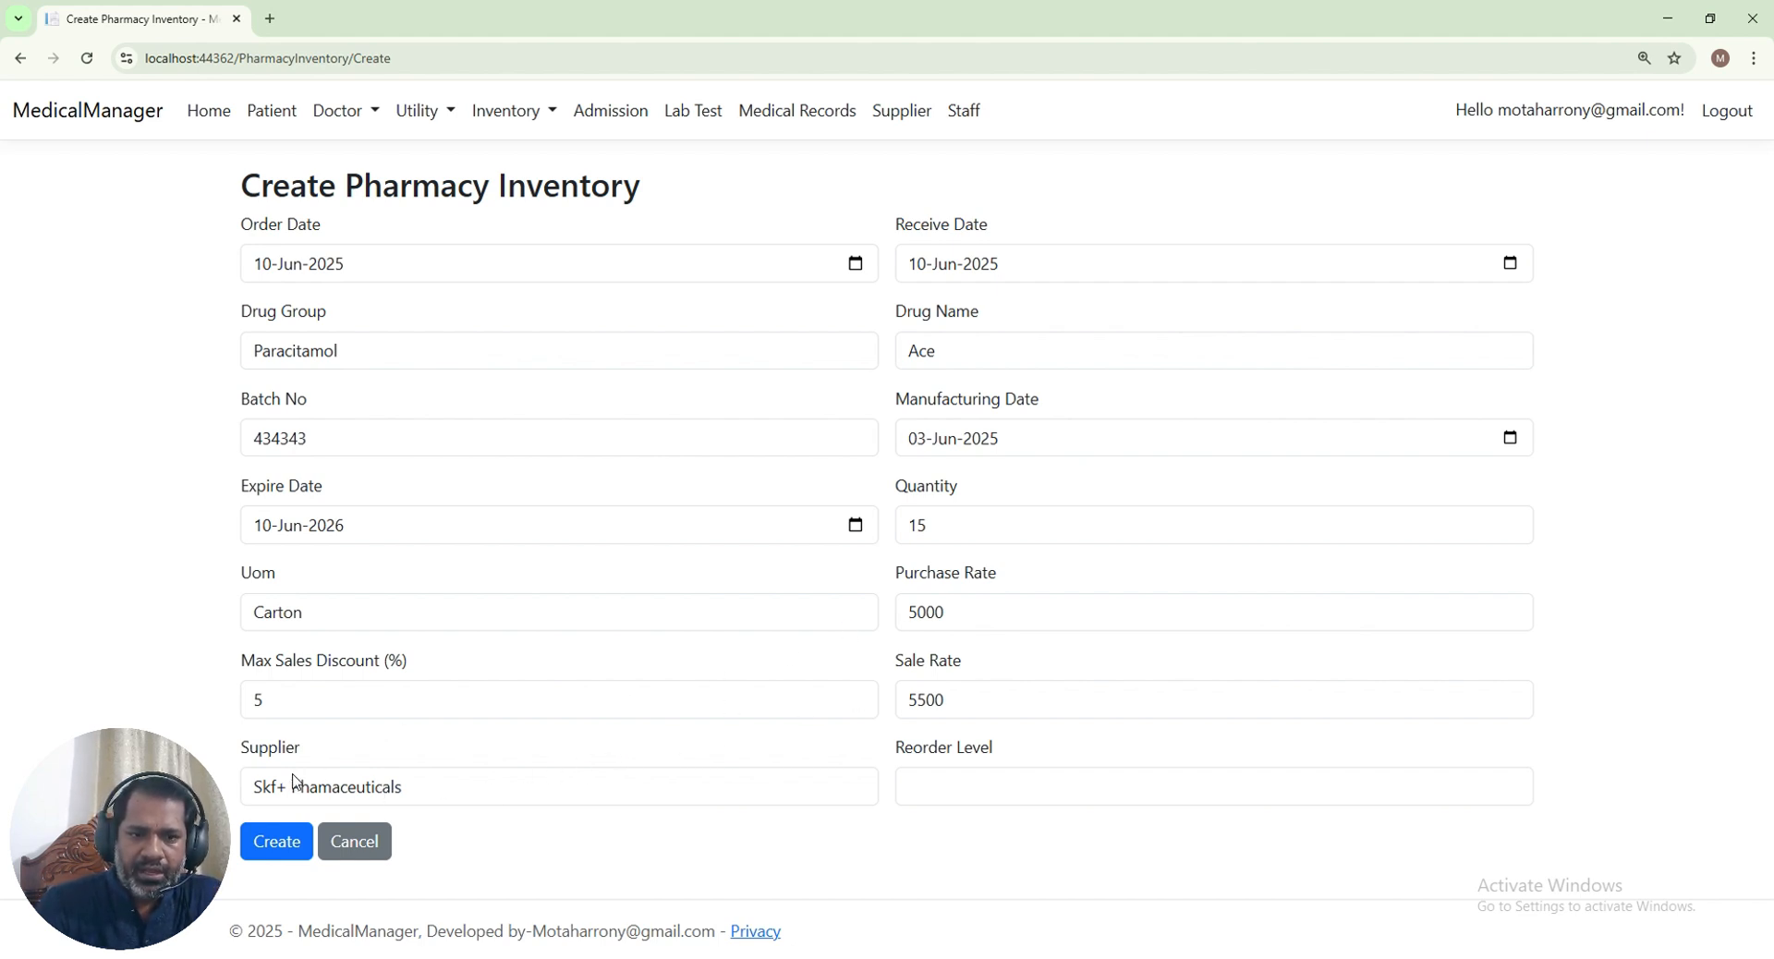
Choose ACI Pharmaceuticals as the supplier and save the inventory entry with the reorder level left blank
left_click(375, 787)
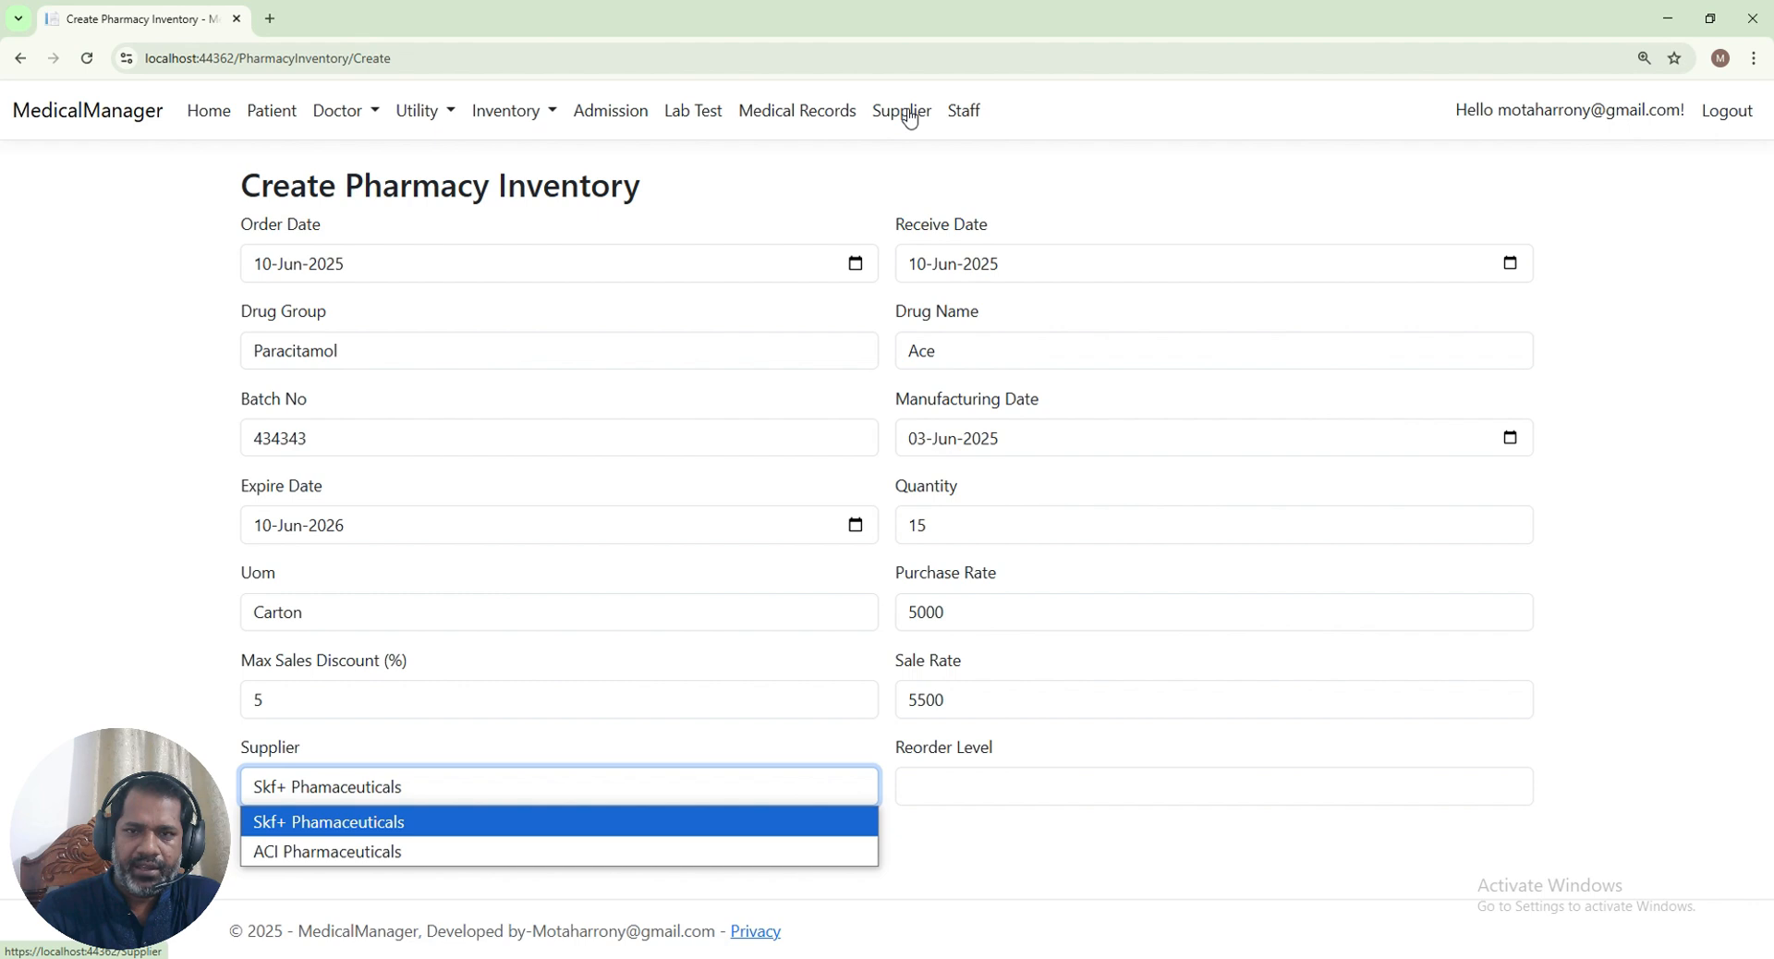
left_click(318, 852)
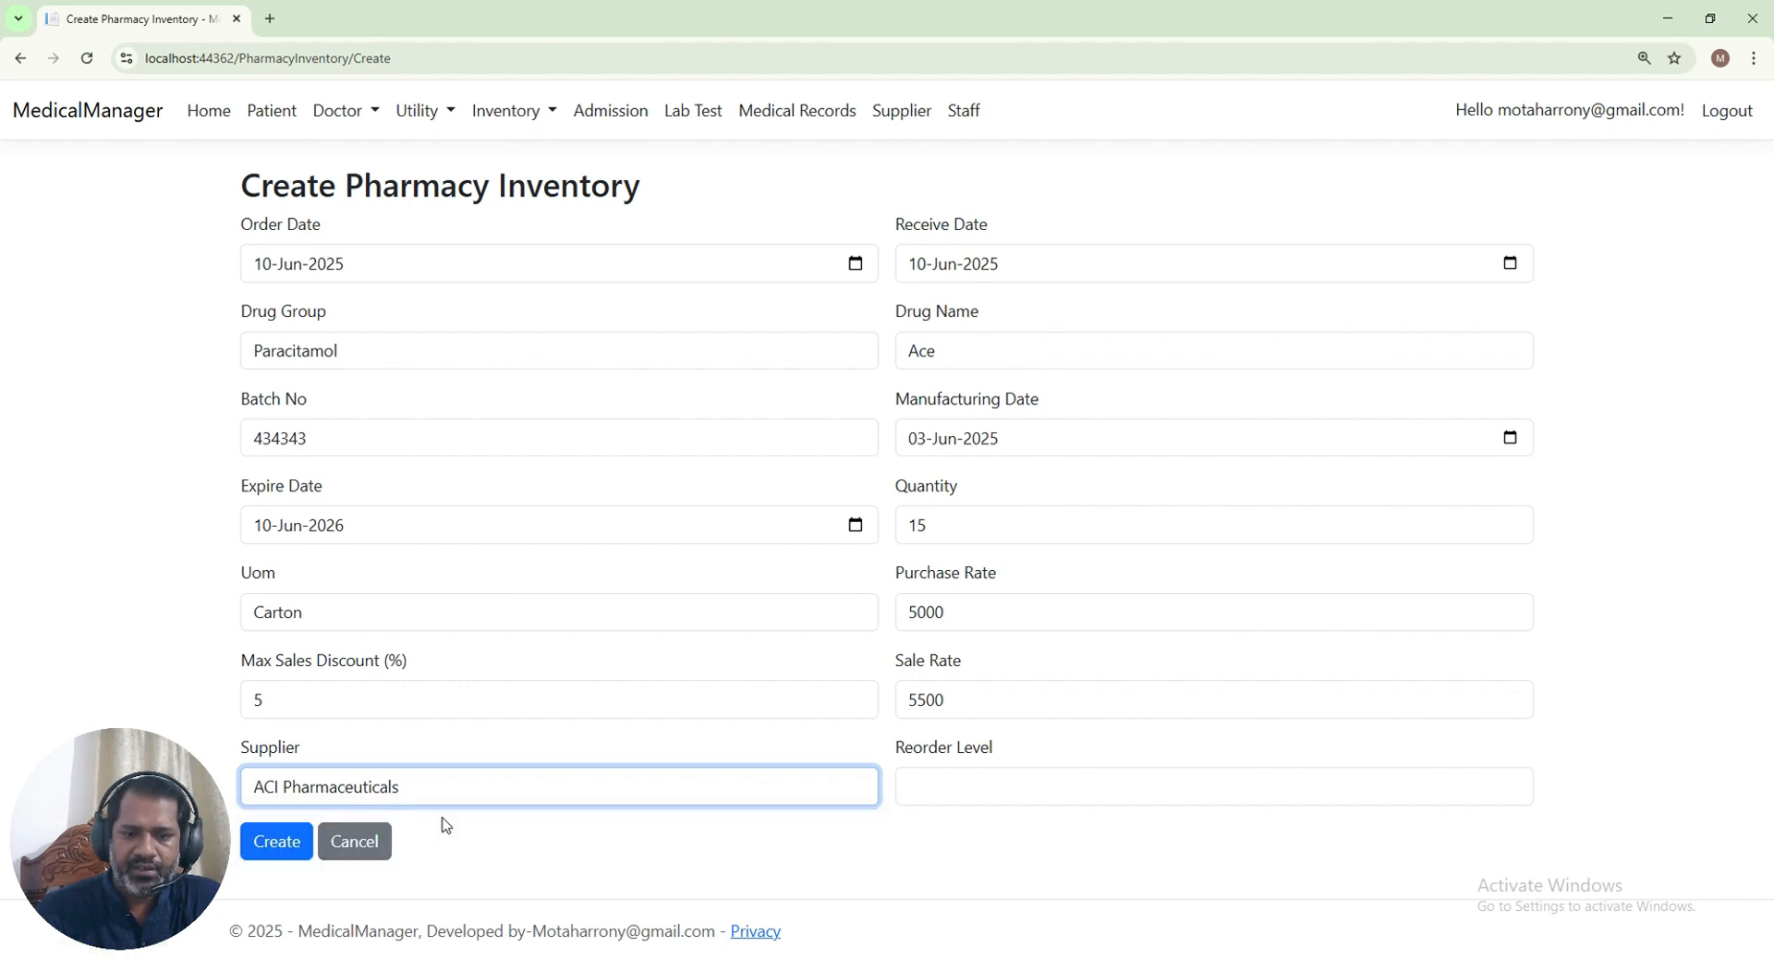
left_click(952, 786)
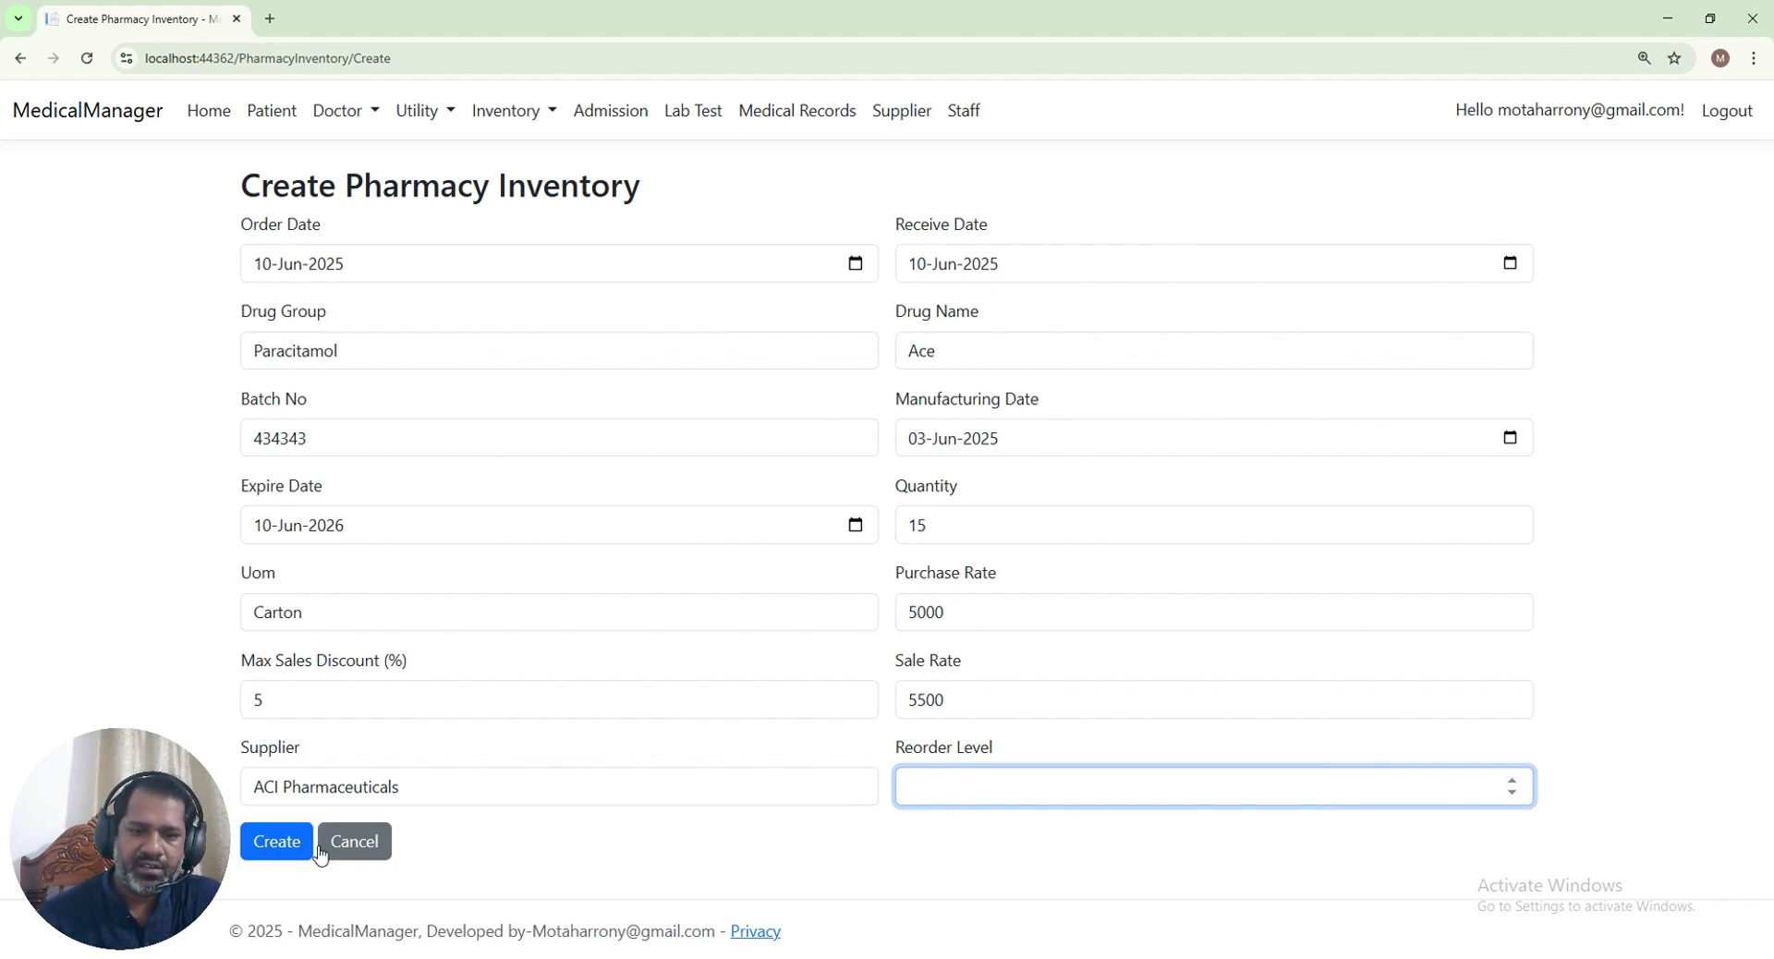
left_click(278, 851)
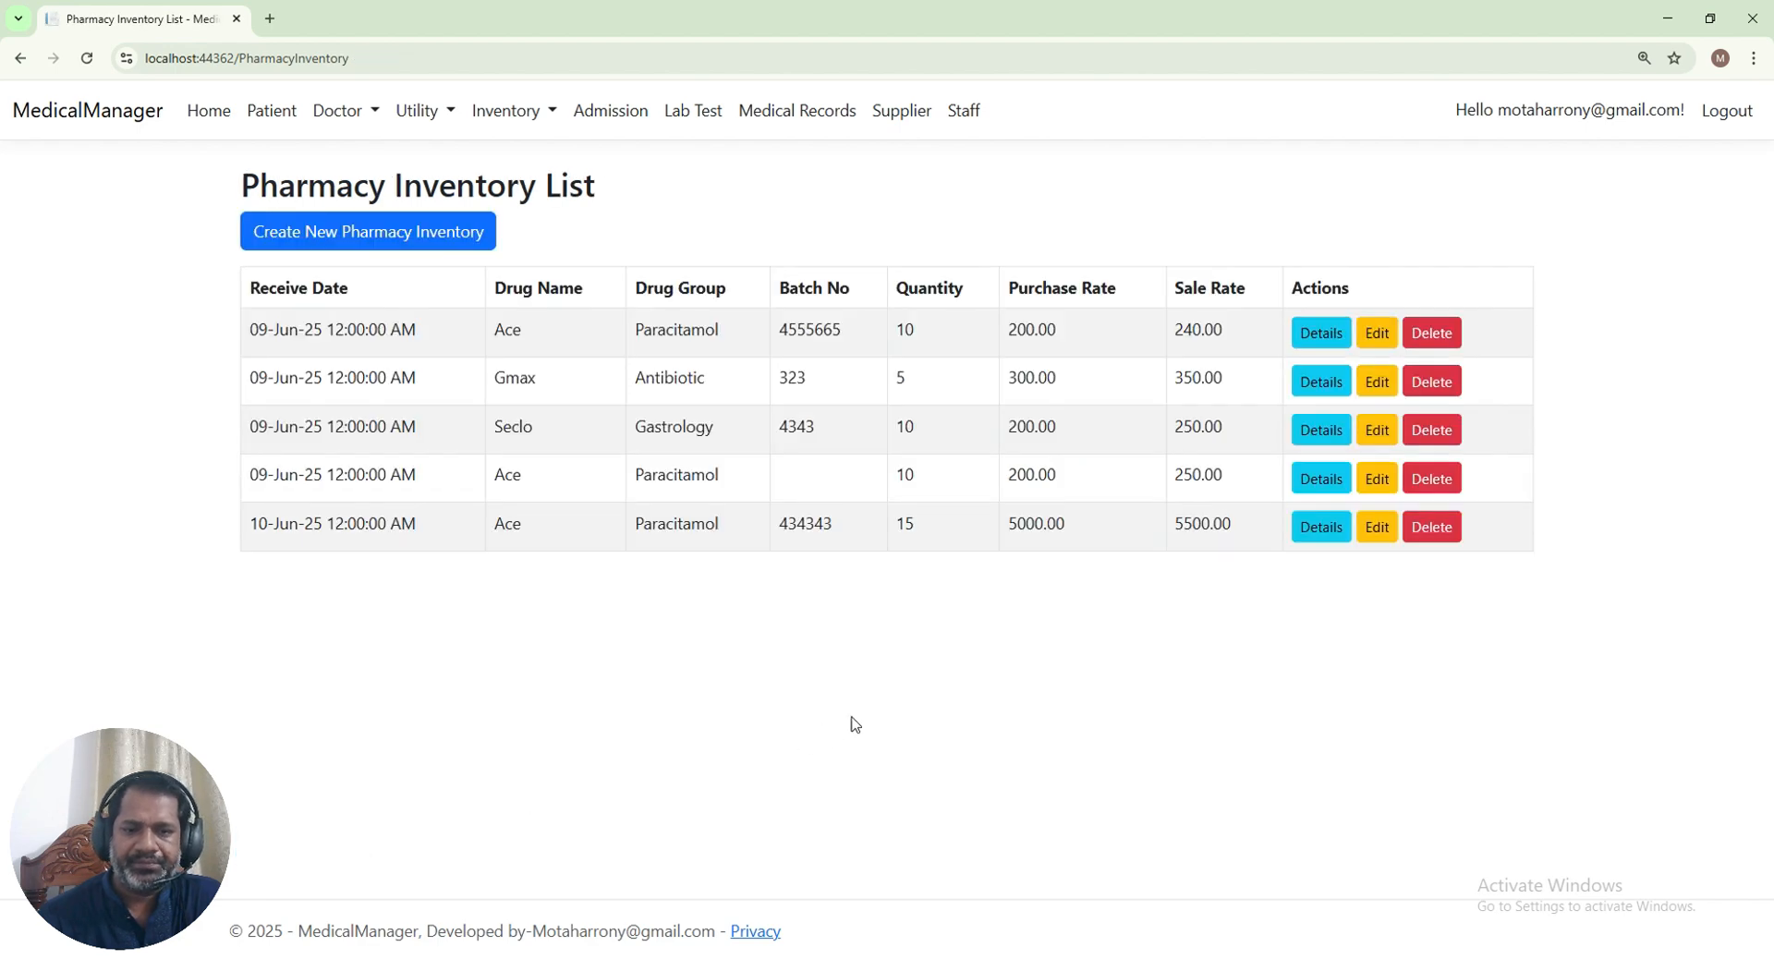
Highlight the new Ace record with batch number 434343 in the inventory list and open its details
left_click_drag(492, 524, 1242, 525)
left_click(1102, 665)
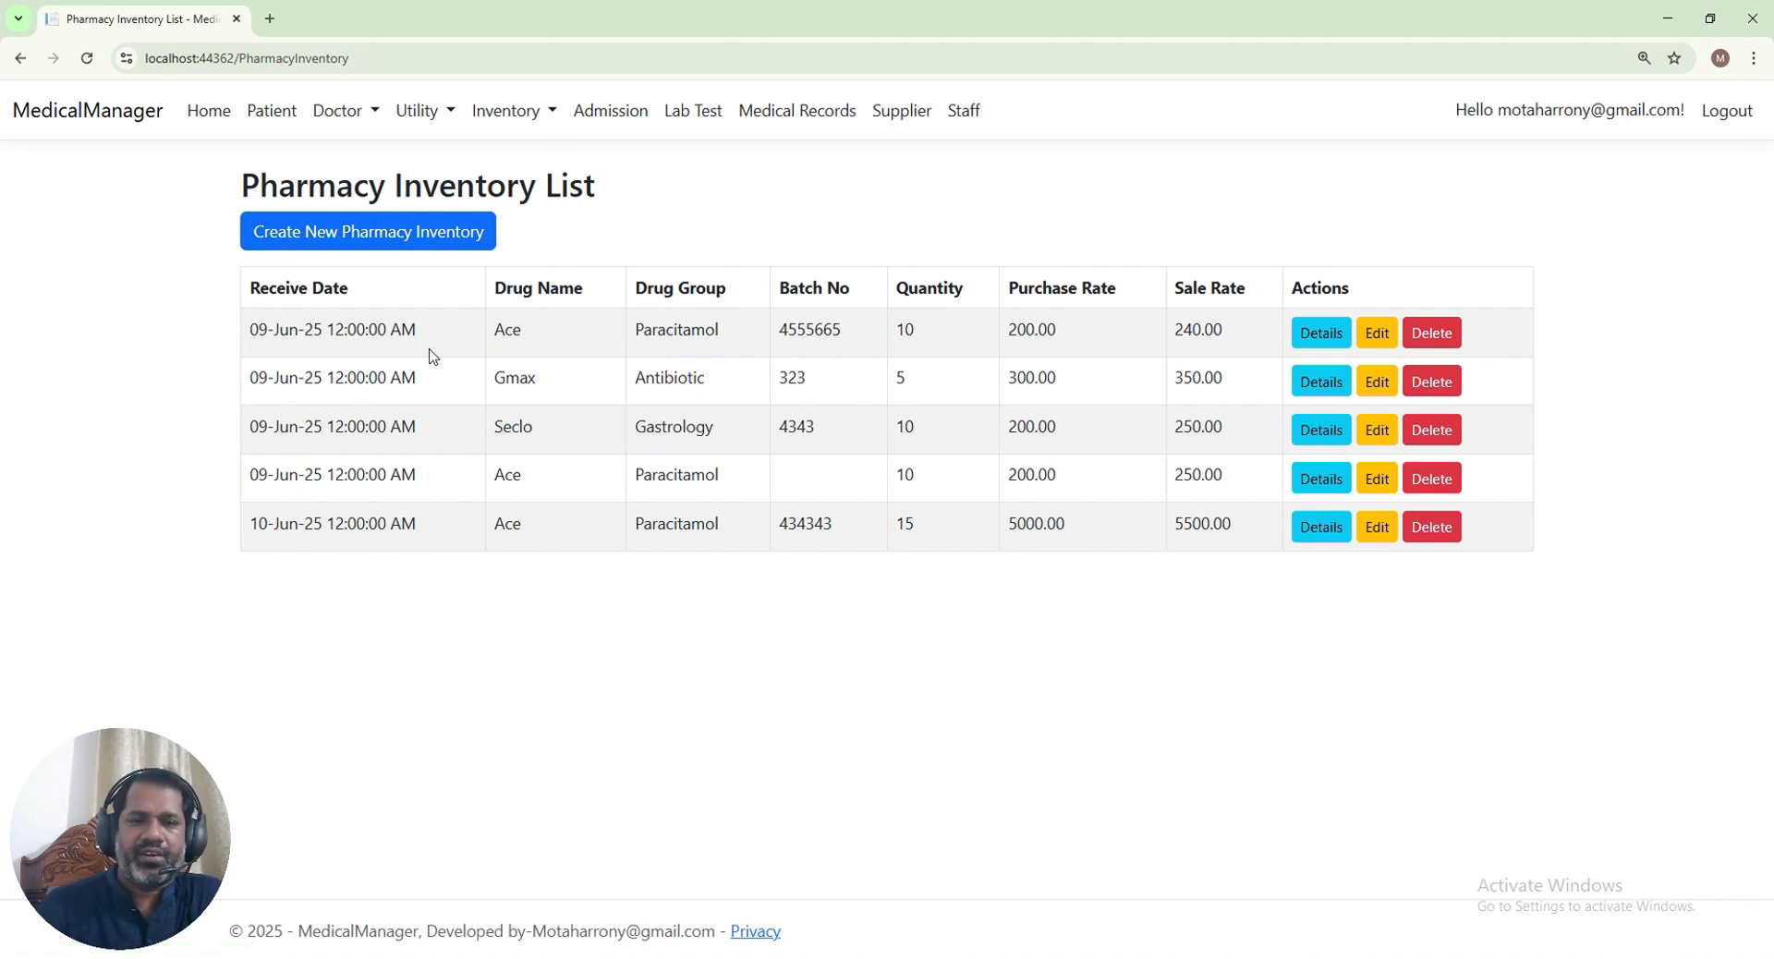
left_click(1317, 528)
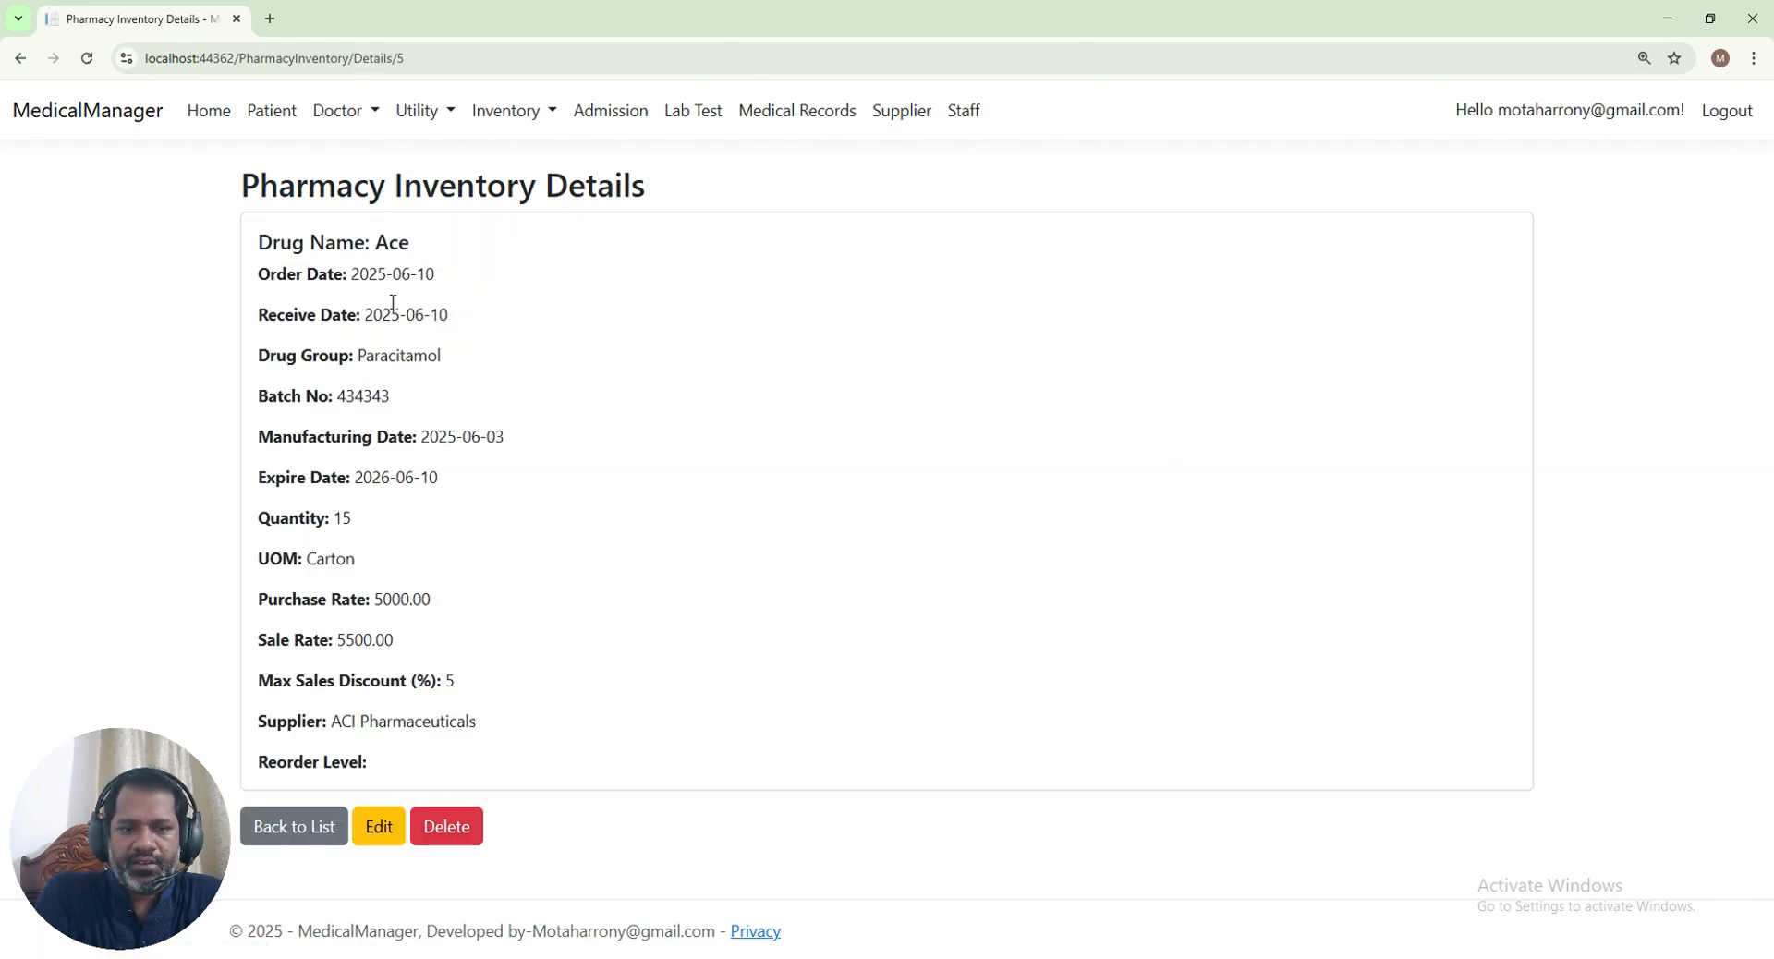
Review the sale rate, purchase rate and quantity in the Ace inventory record's edit form, leaving without saving
left_click(376, 835)
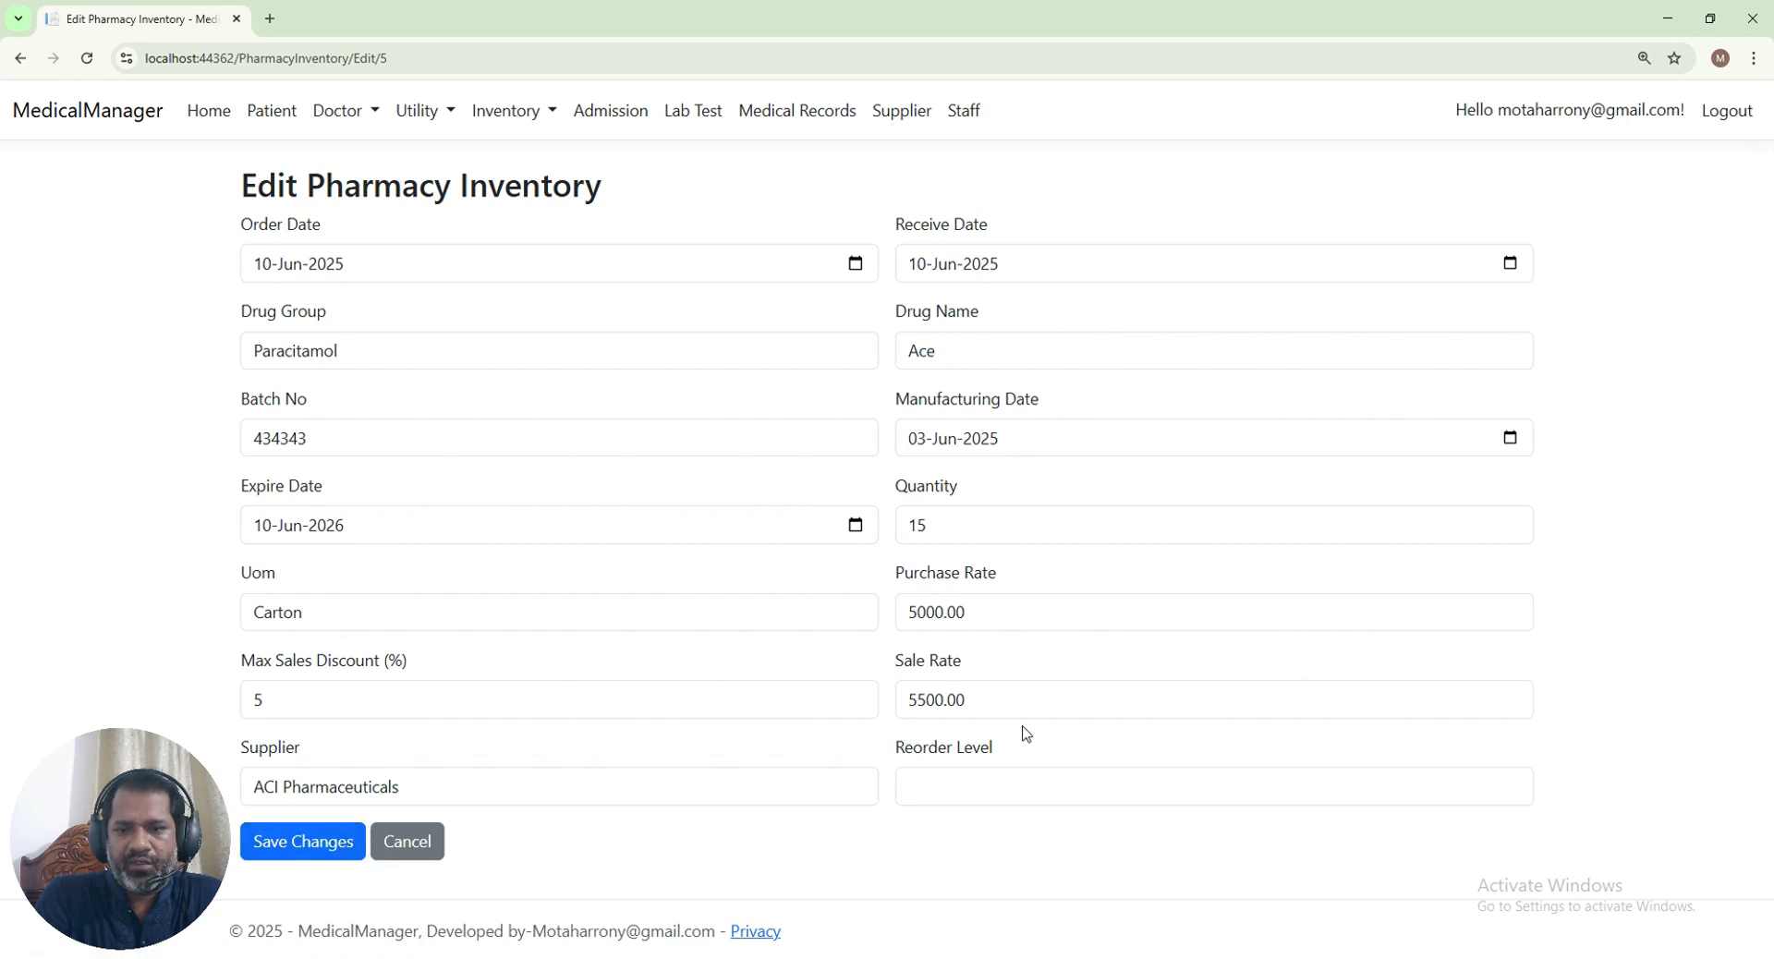
left_click(1011, 699)
left_click(1004, 612)
left_click(995, 522)
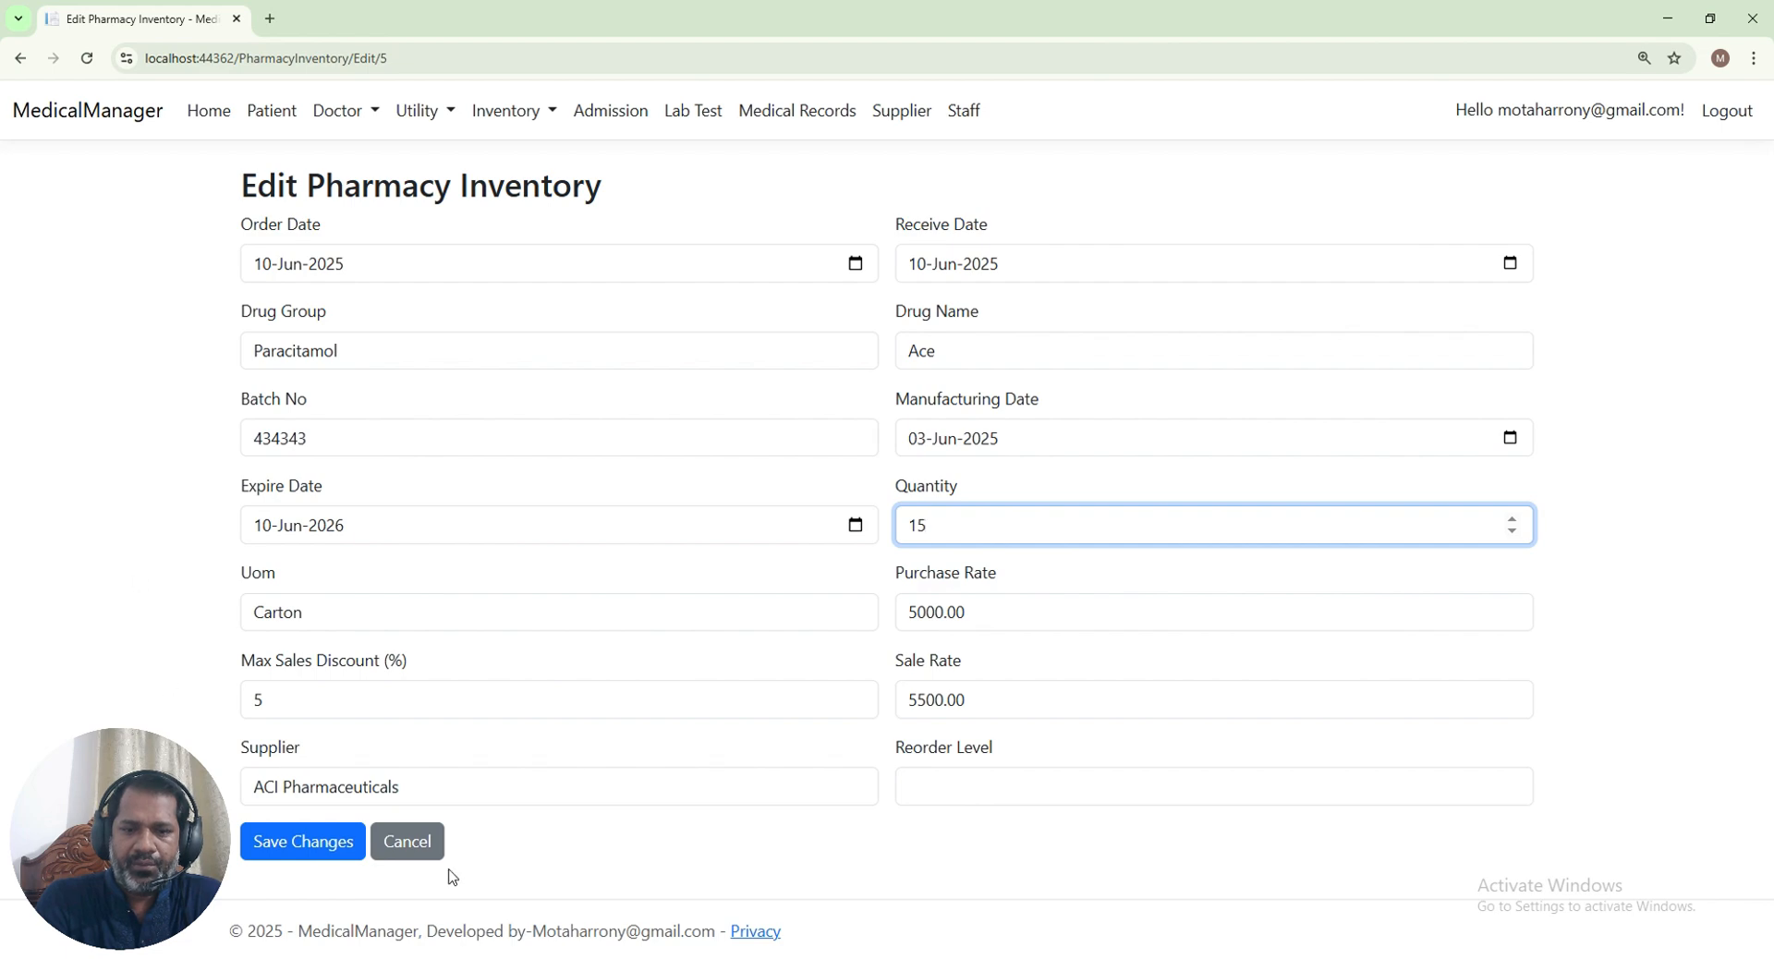
left_click(408, 843)
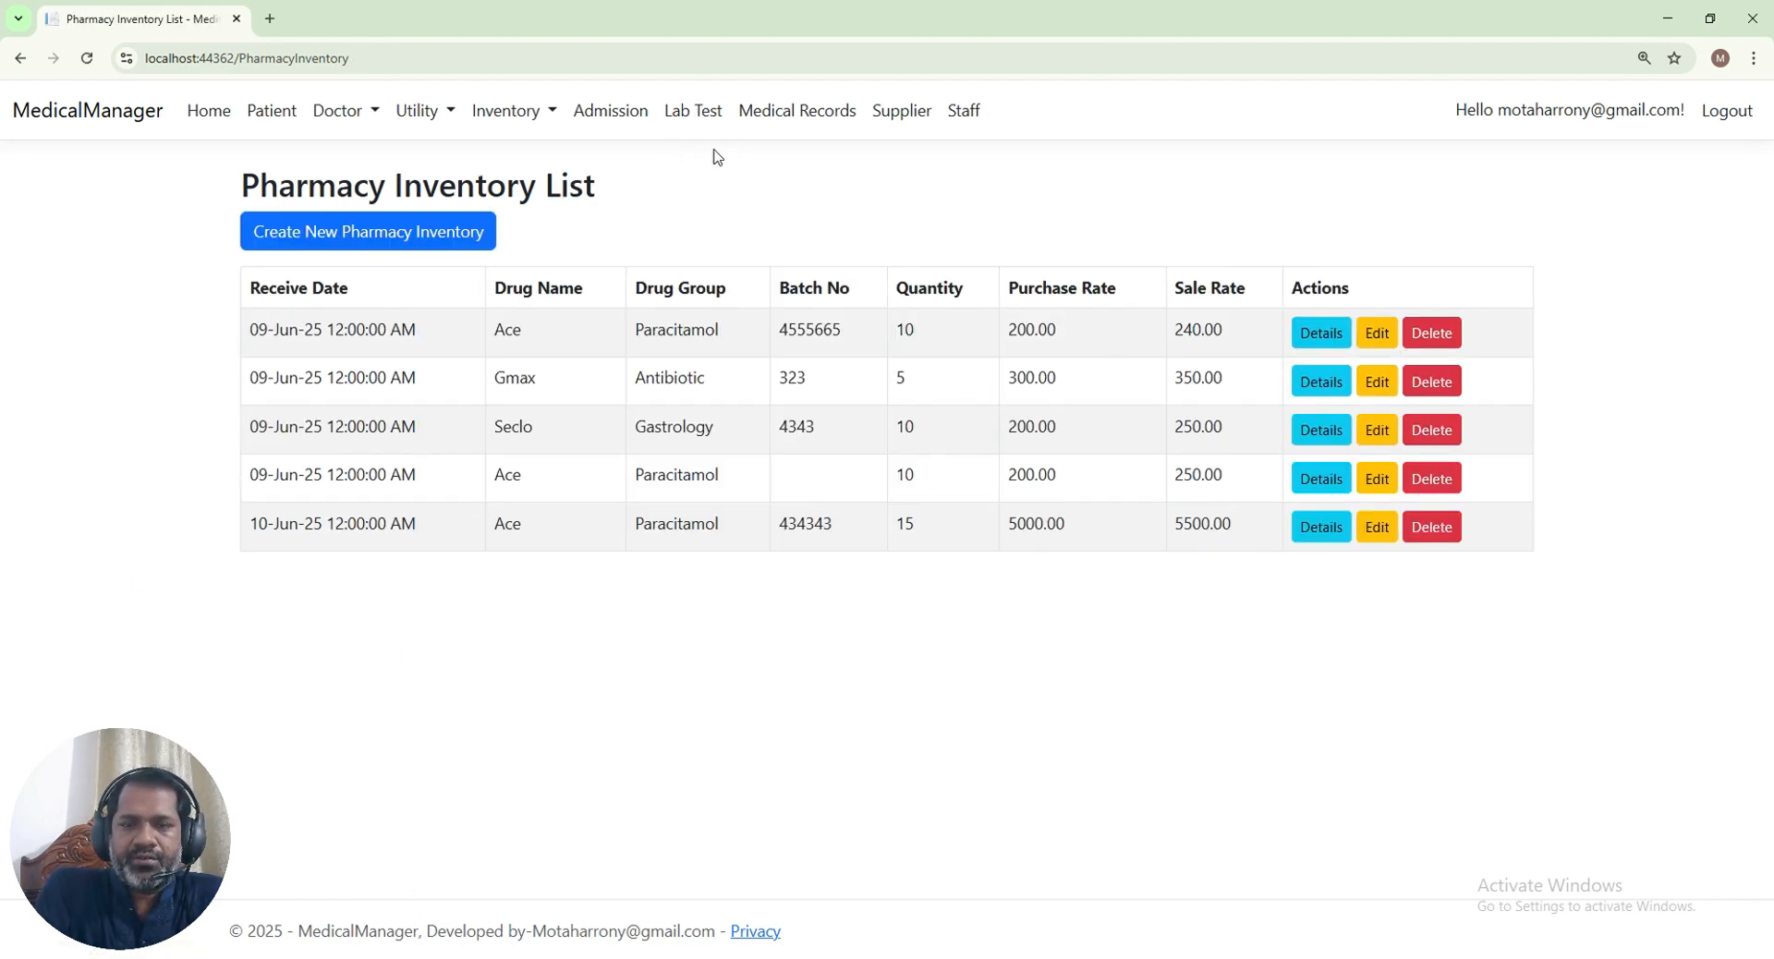
Add a service category named Service and highlight its entry in the category list
left_click(624, 119)
left_click(536, 112)
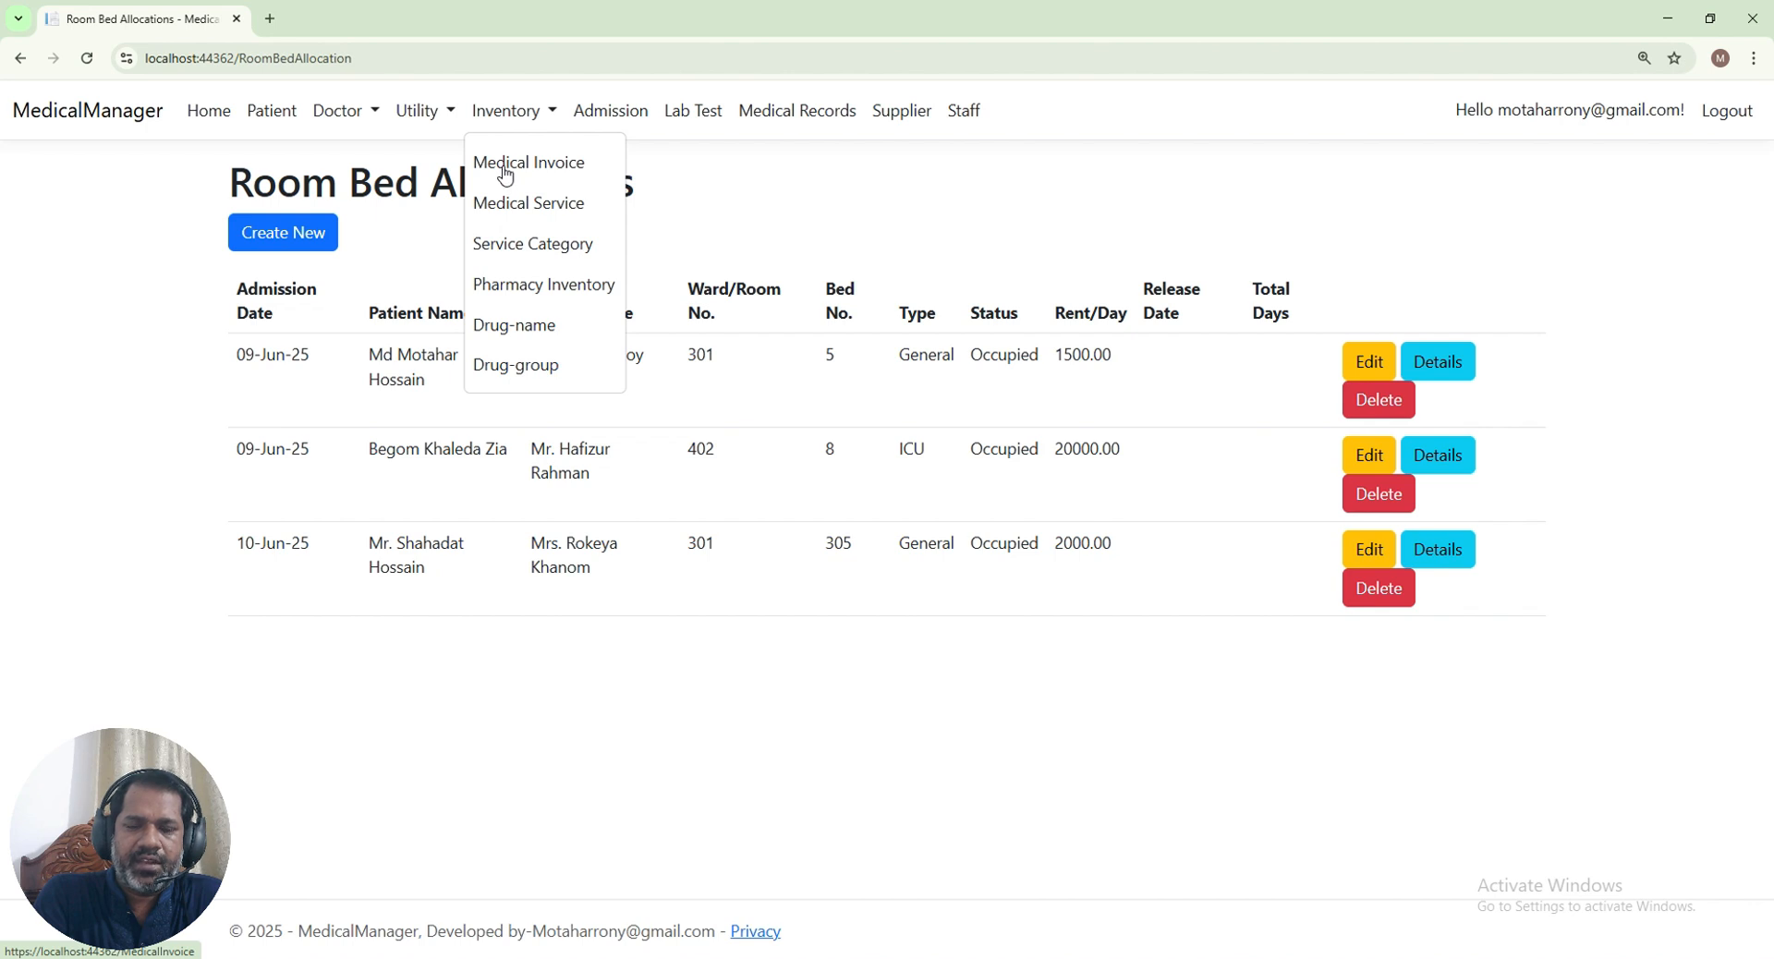
left_click(519, 256)
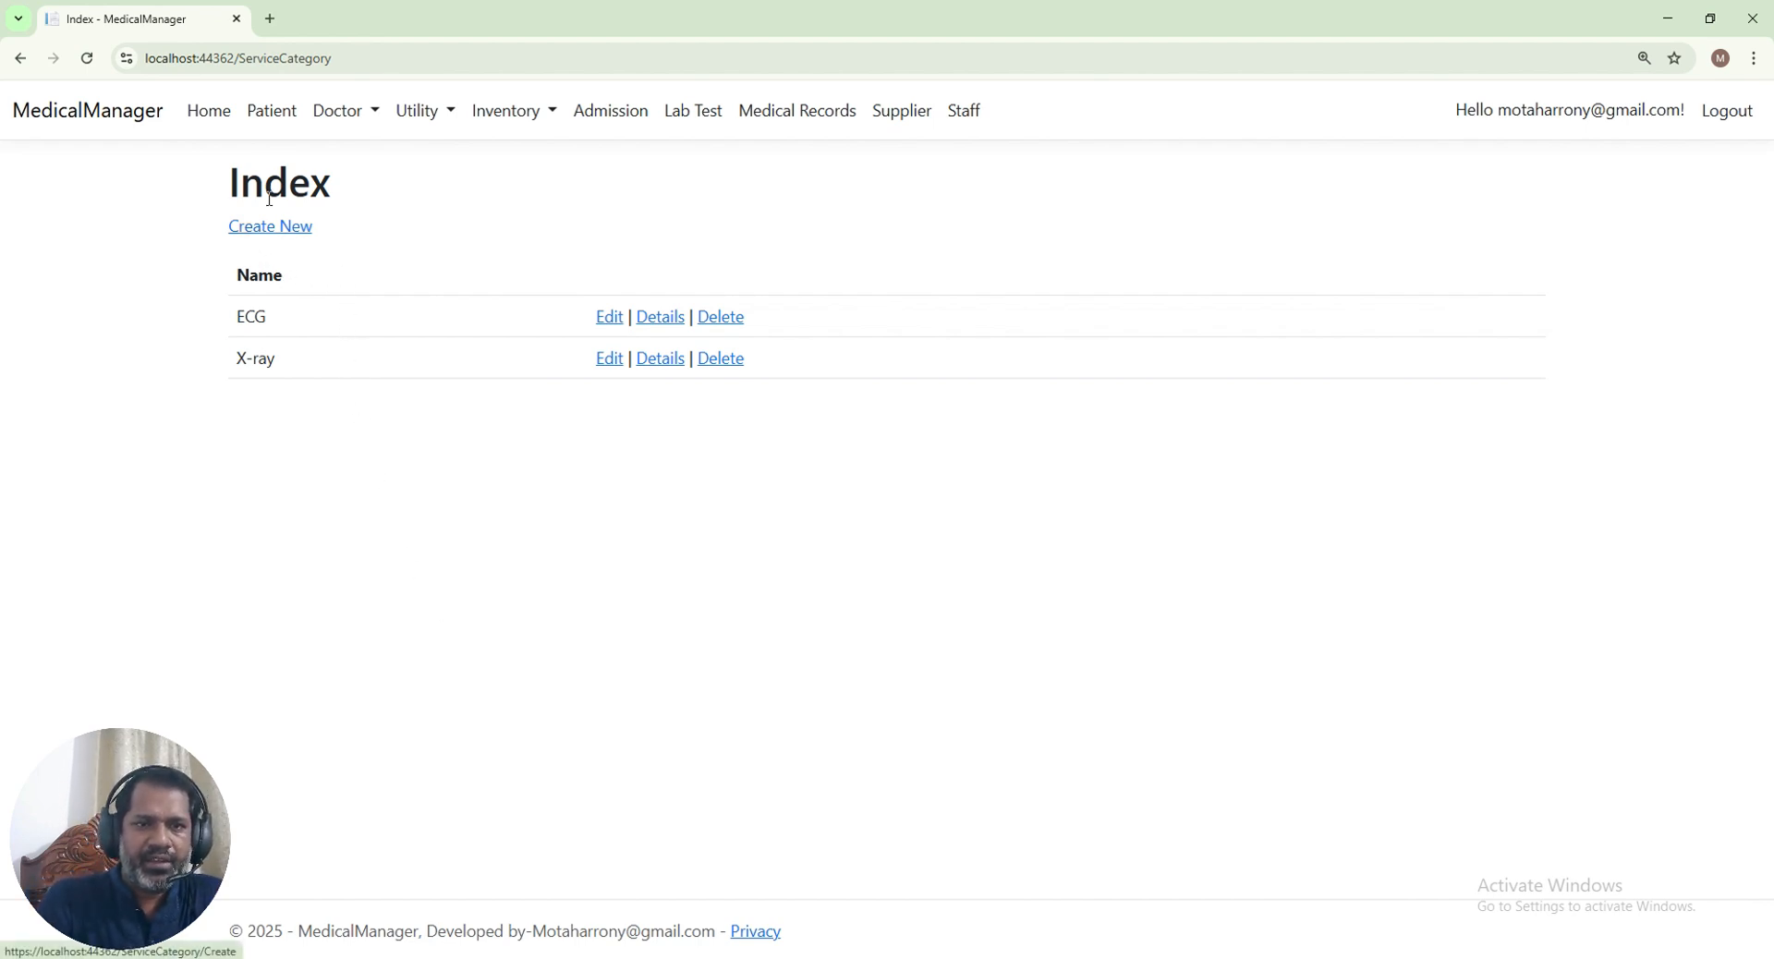
left_click(264, 229)
left_click(326, 303)
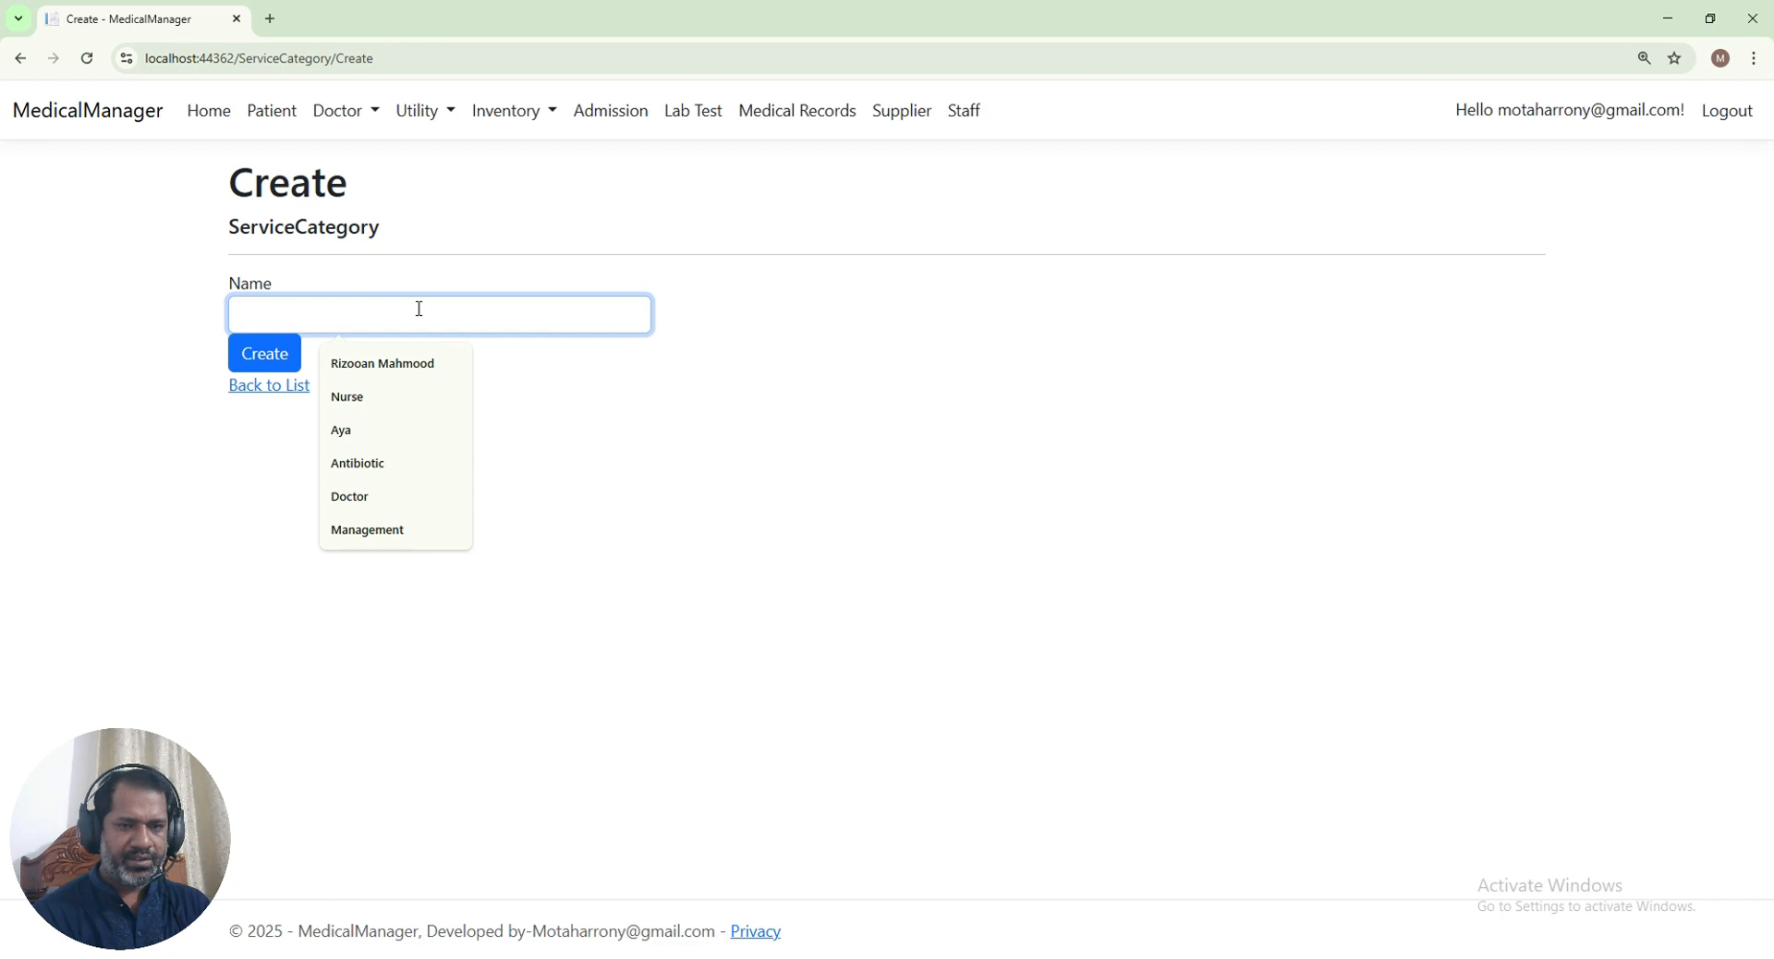
type("Ser")
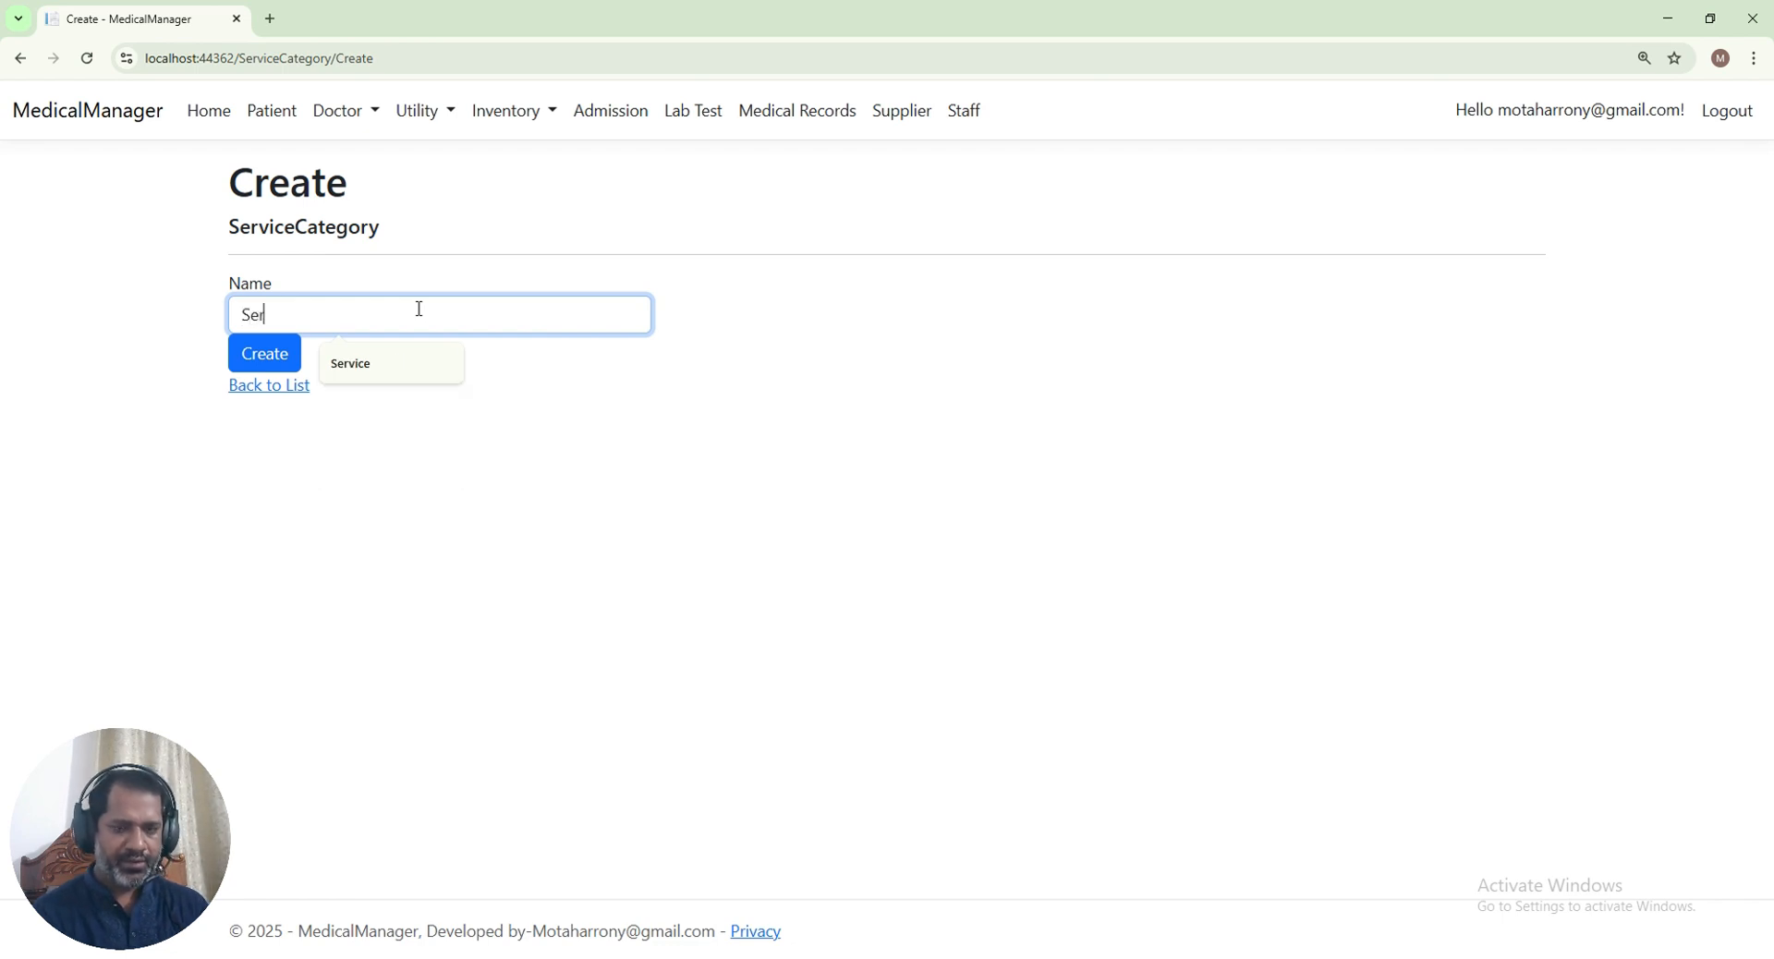
type("vice")
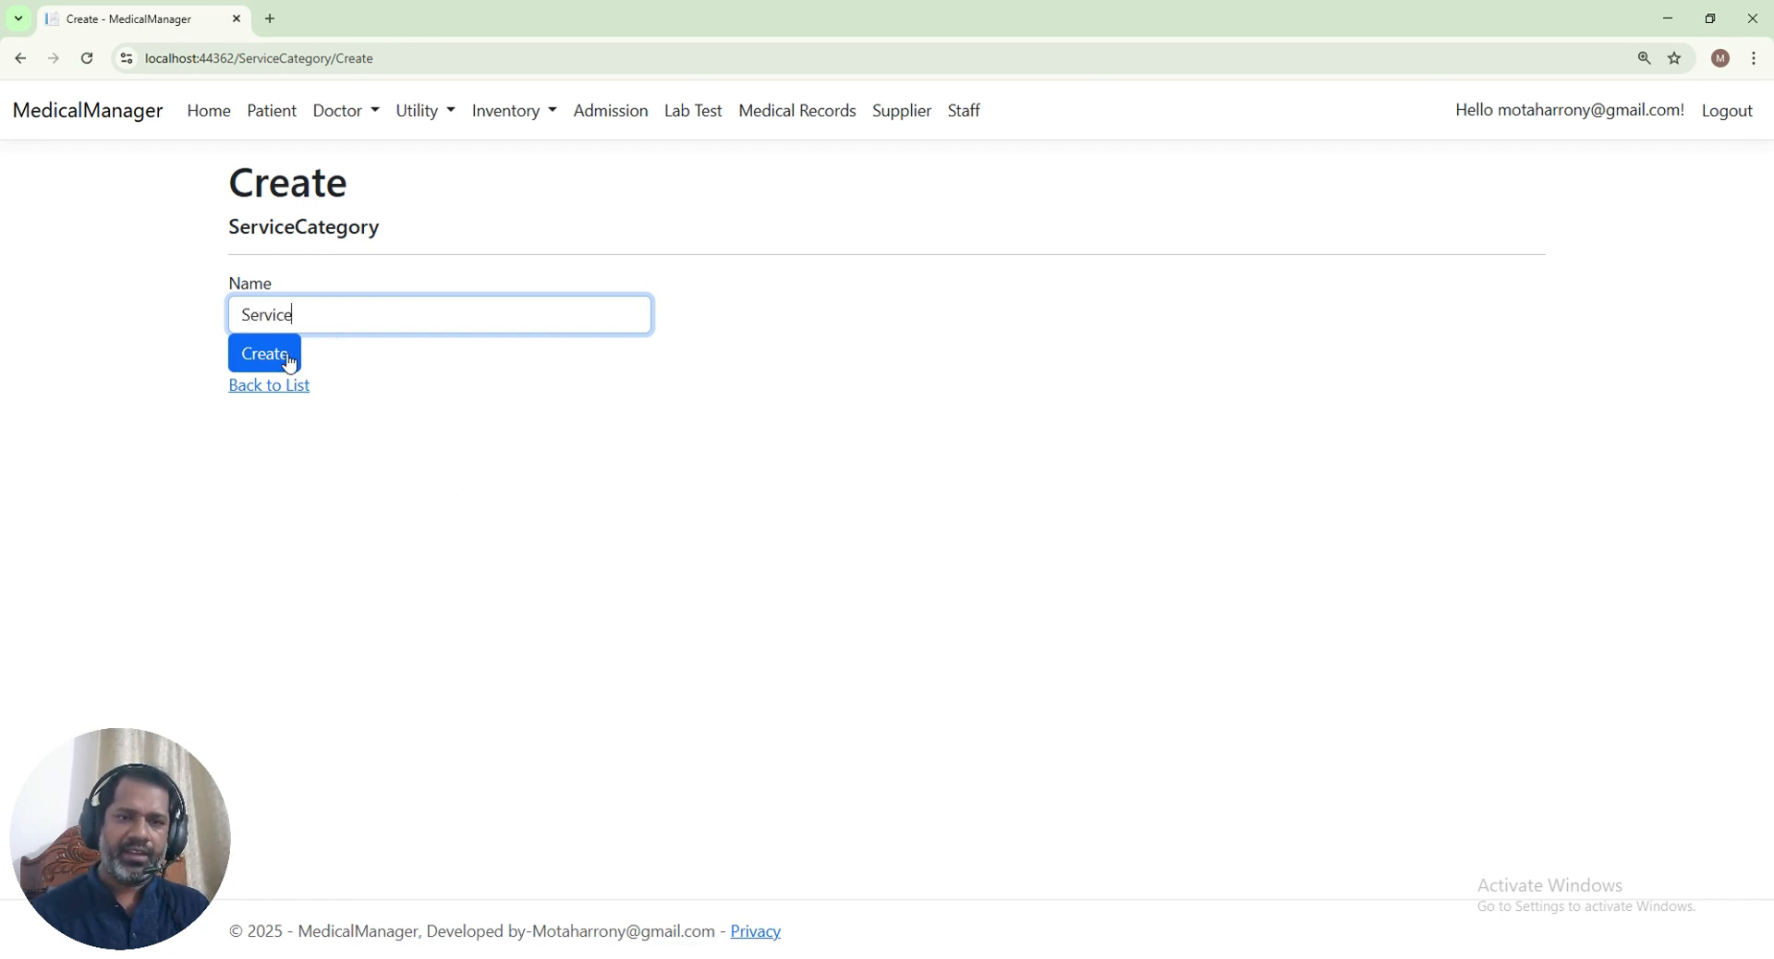
left_click(265, 361)
left_click_drag(245, 401, 400, 404)
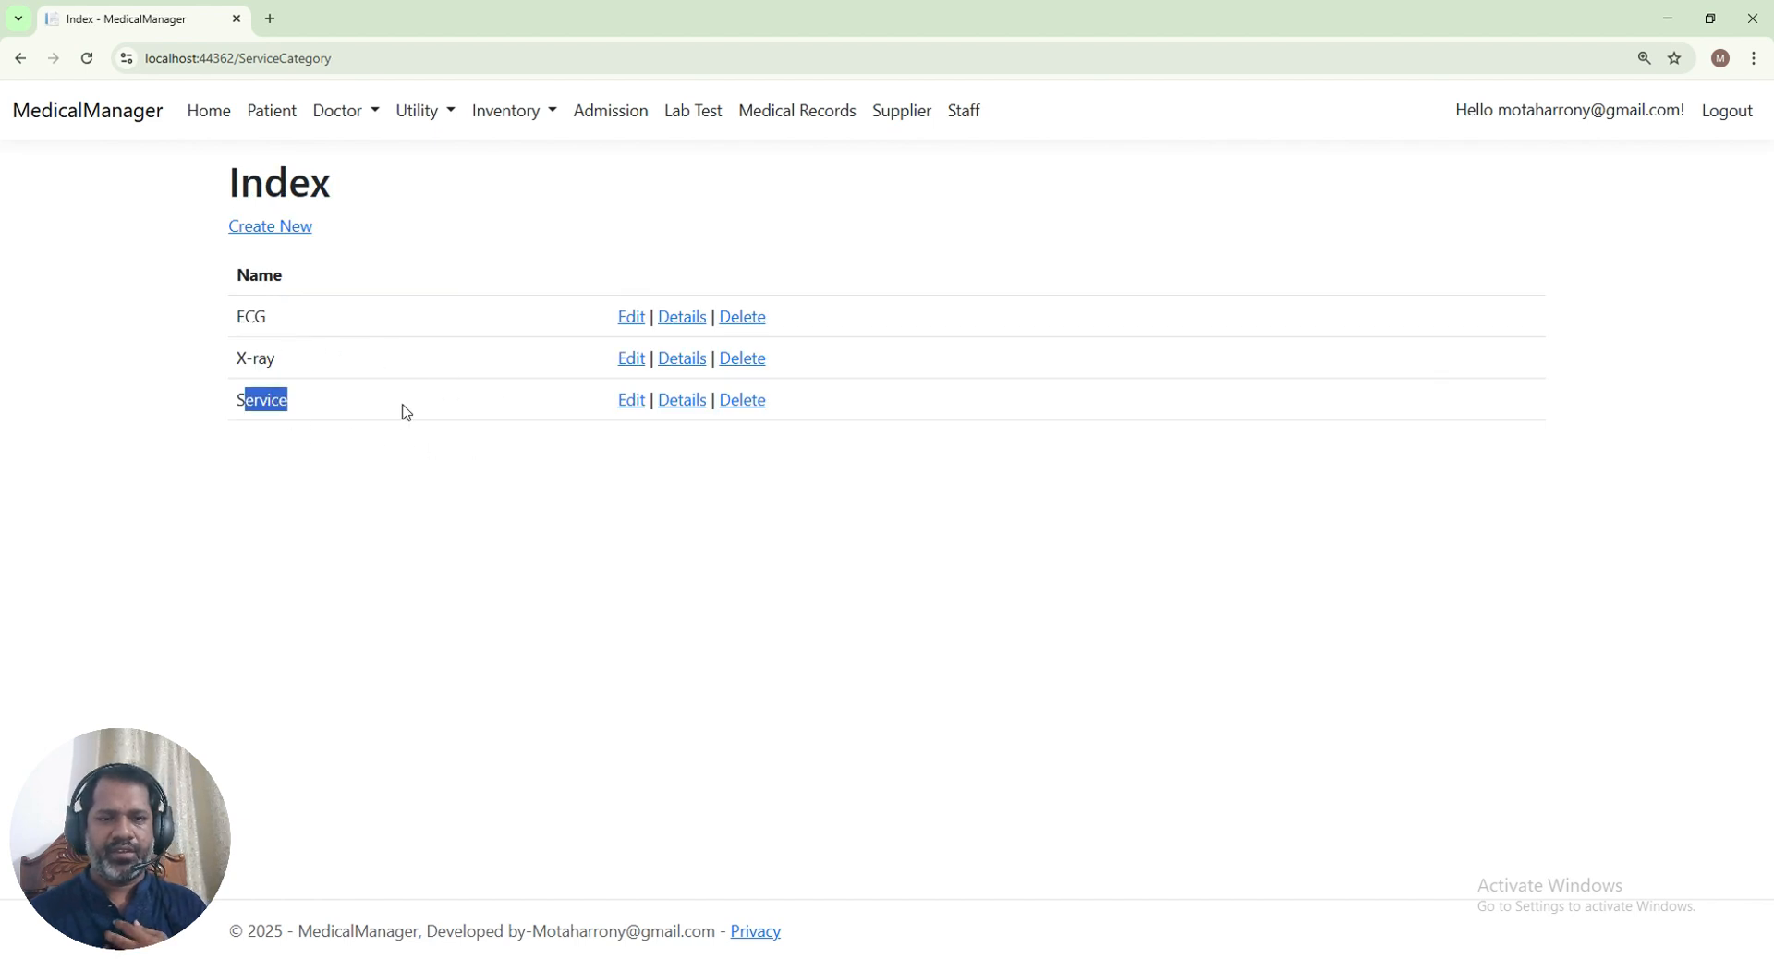
left_click(538, 480)
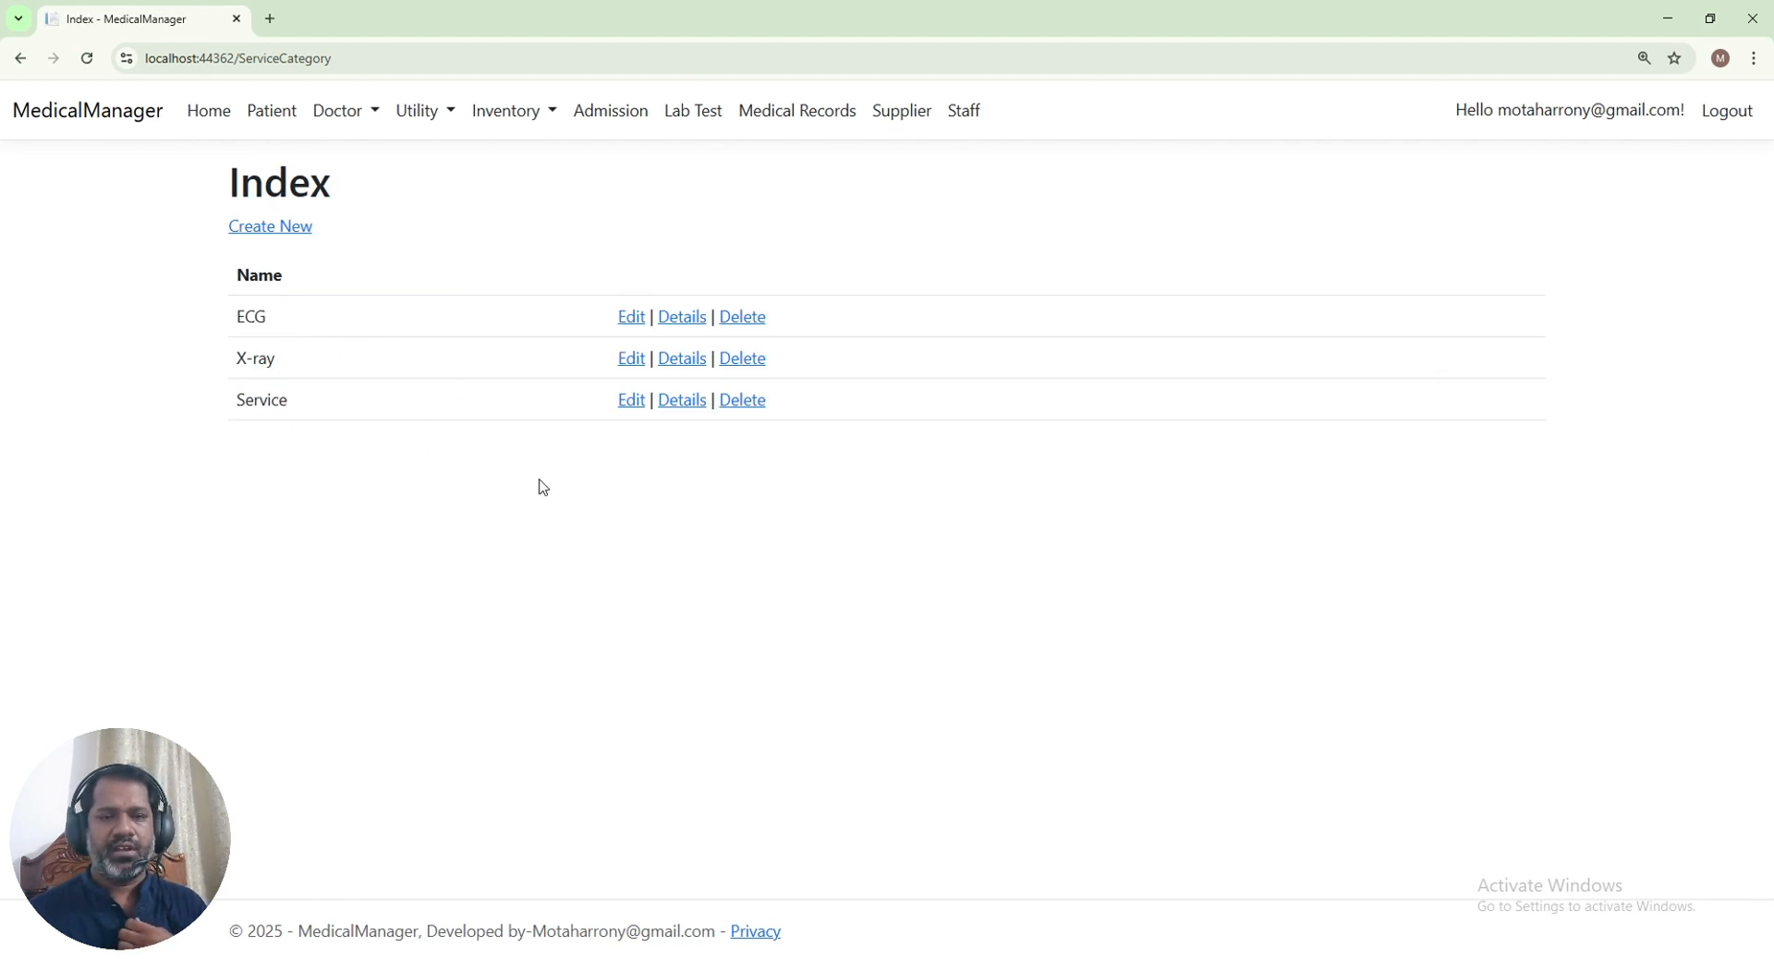
Add another service category named Bioscopy
left_click(285, 229)
left_click(325, 316)
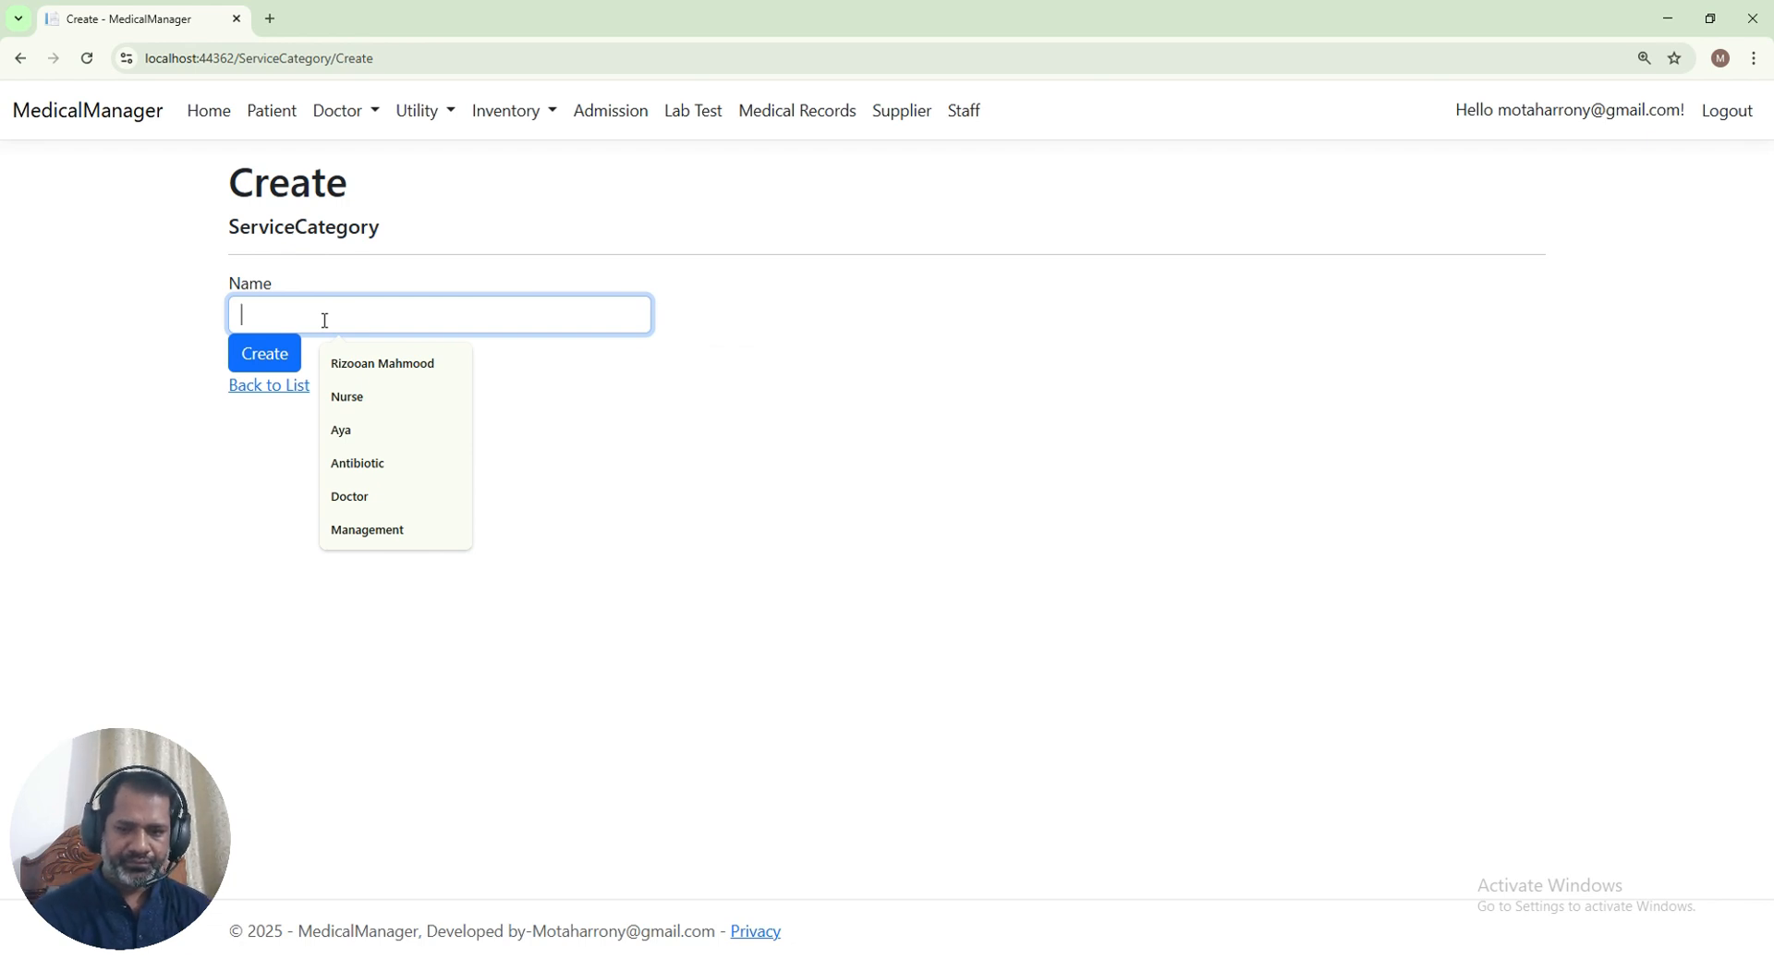
type("B")
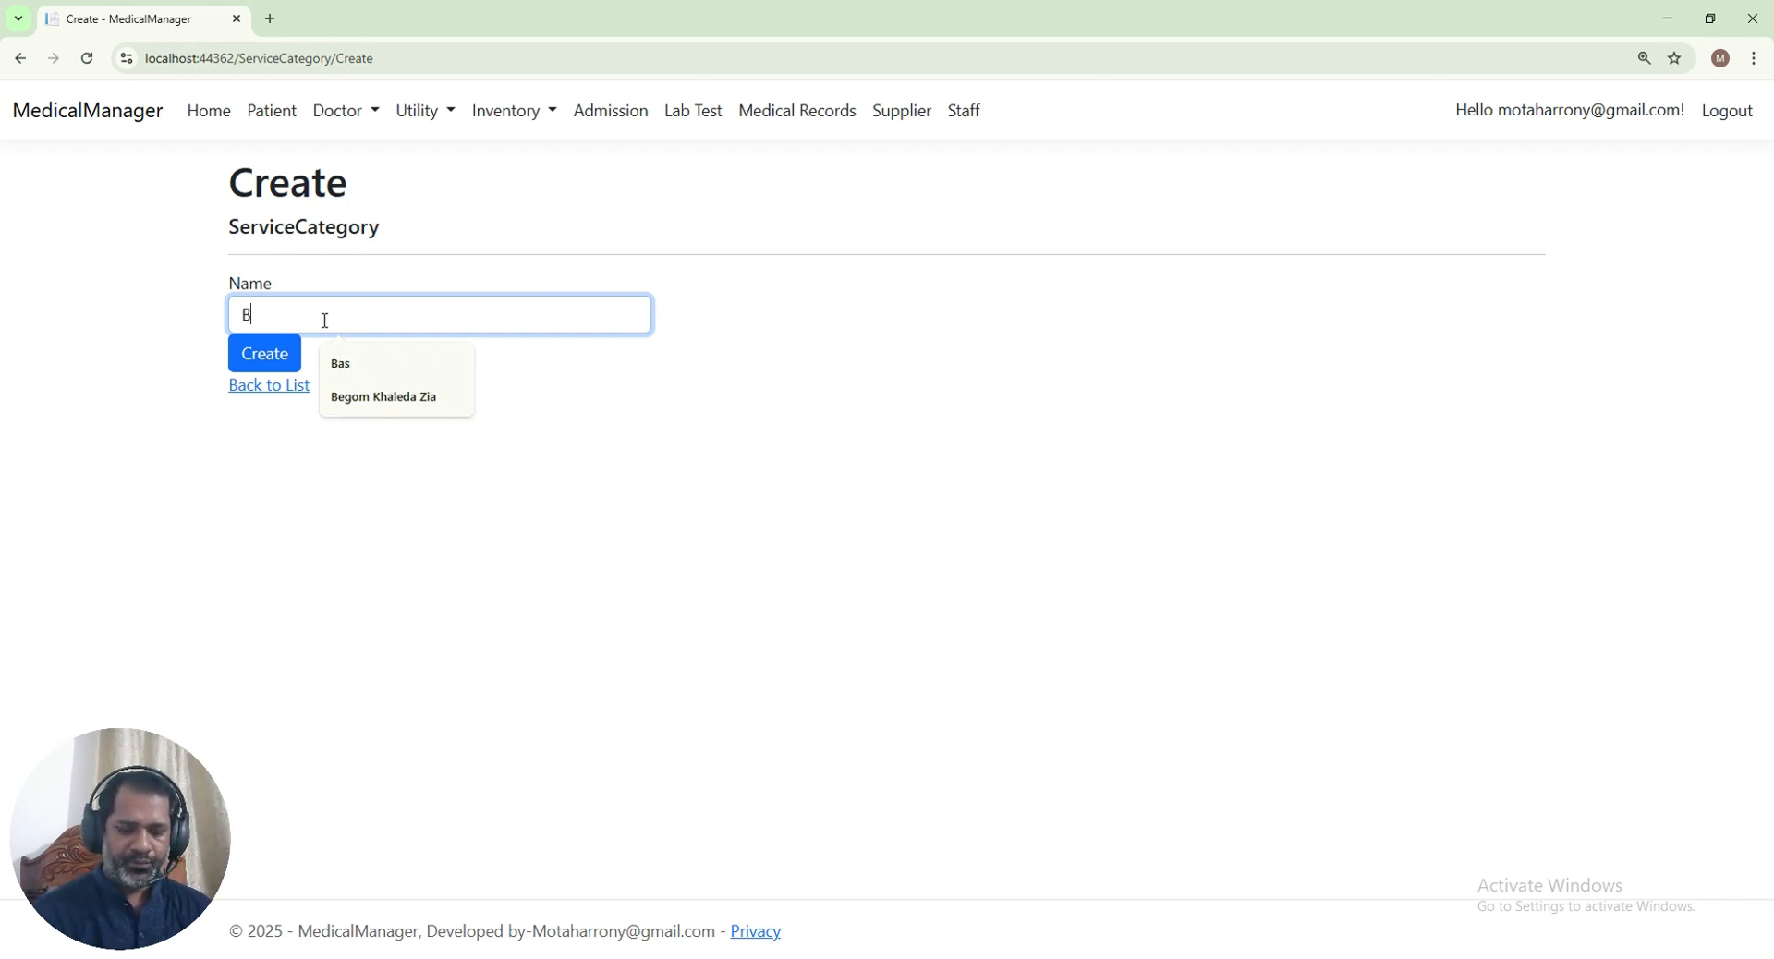
type("ioscopy")
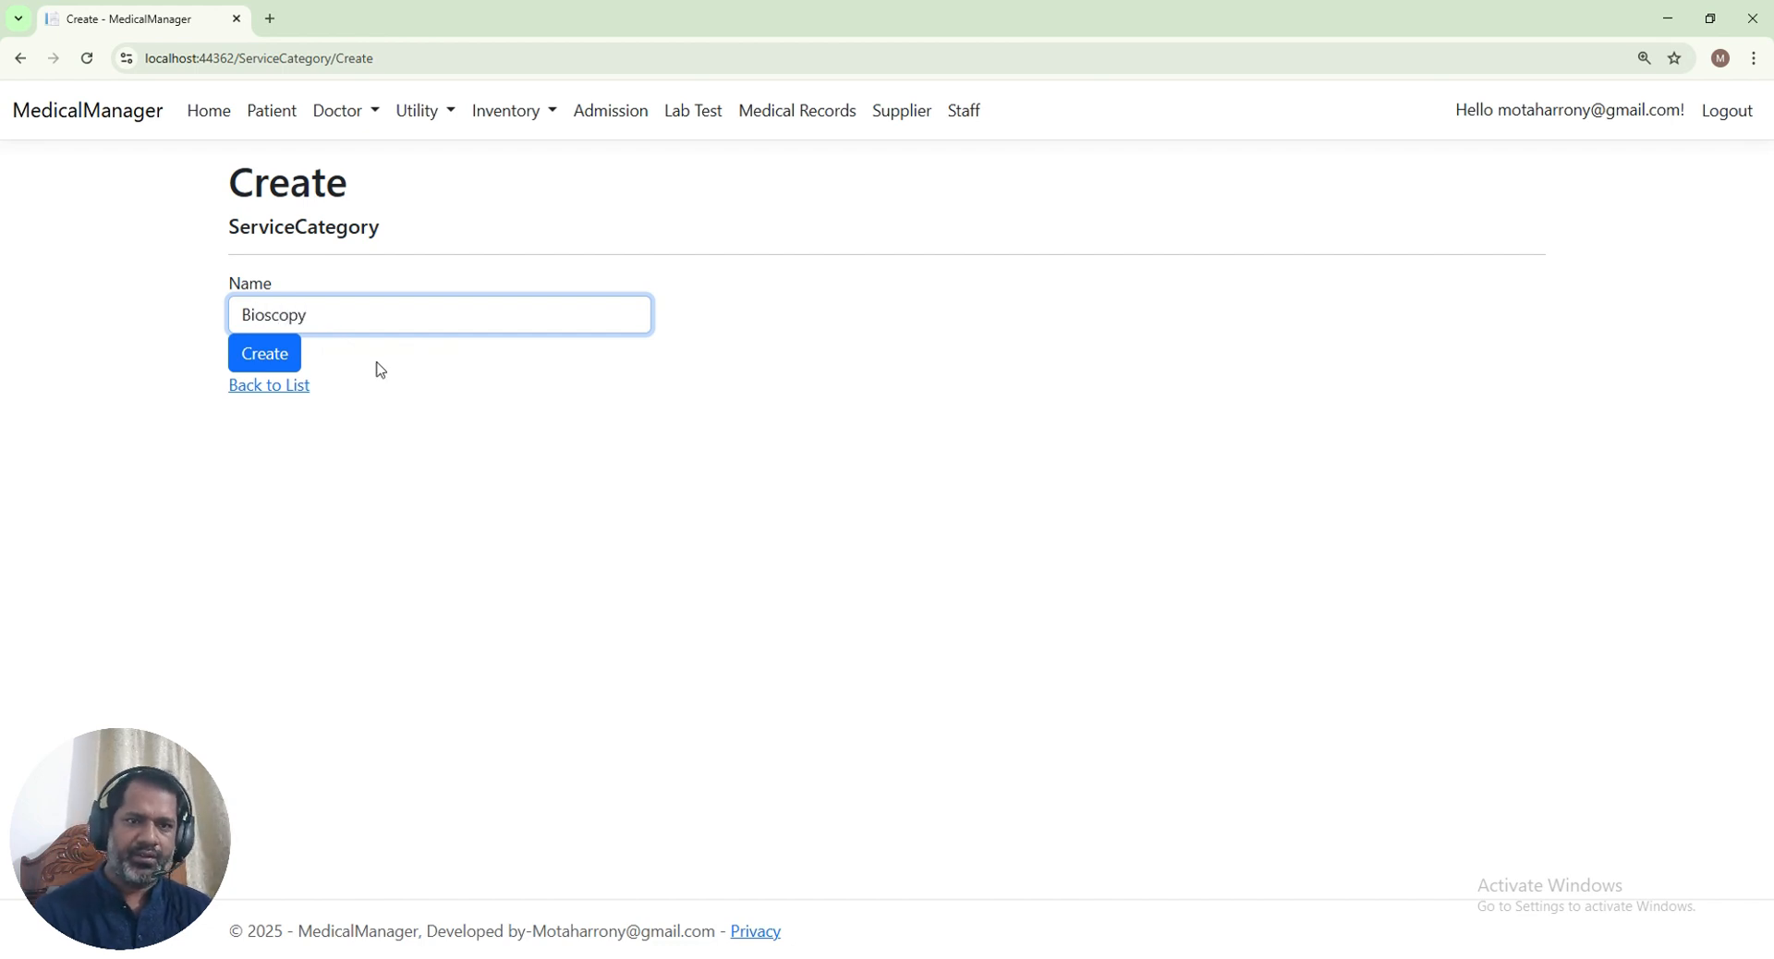
left_click(265, 357)
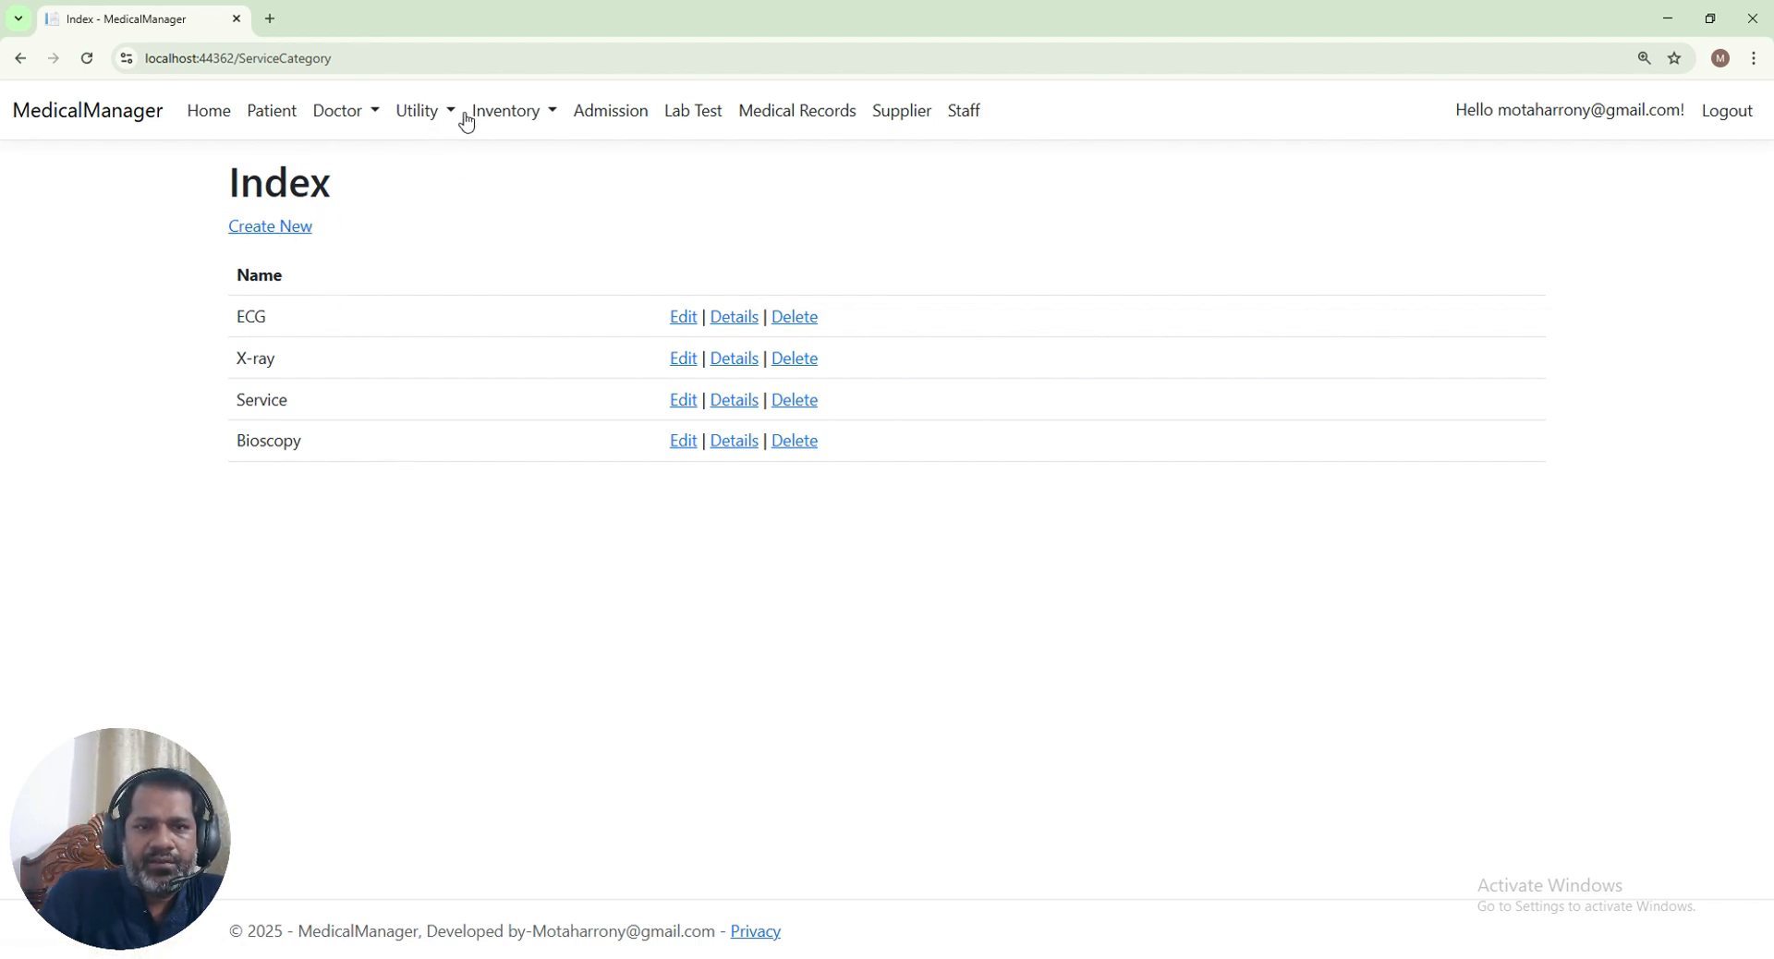
Start a new medical service in the Bioscopy category and name it Full Body Bioscopy
left_click(504, 119)
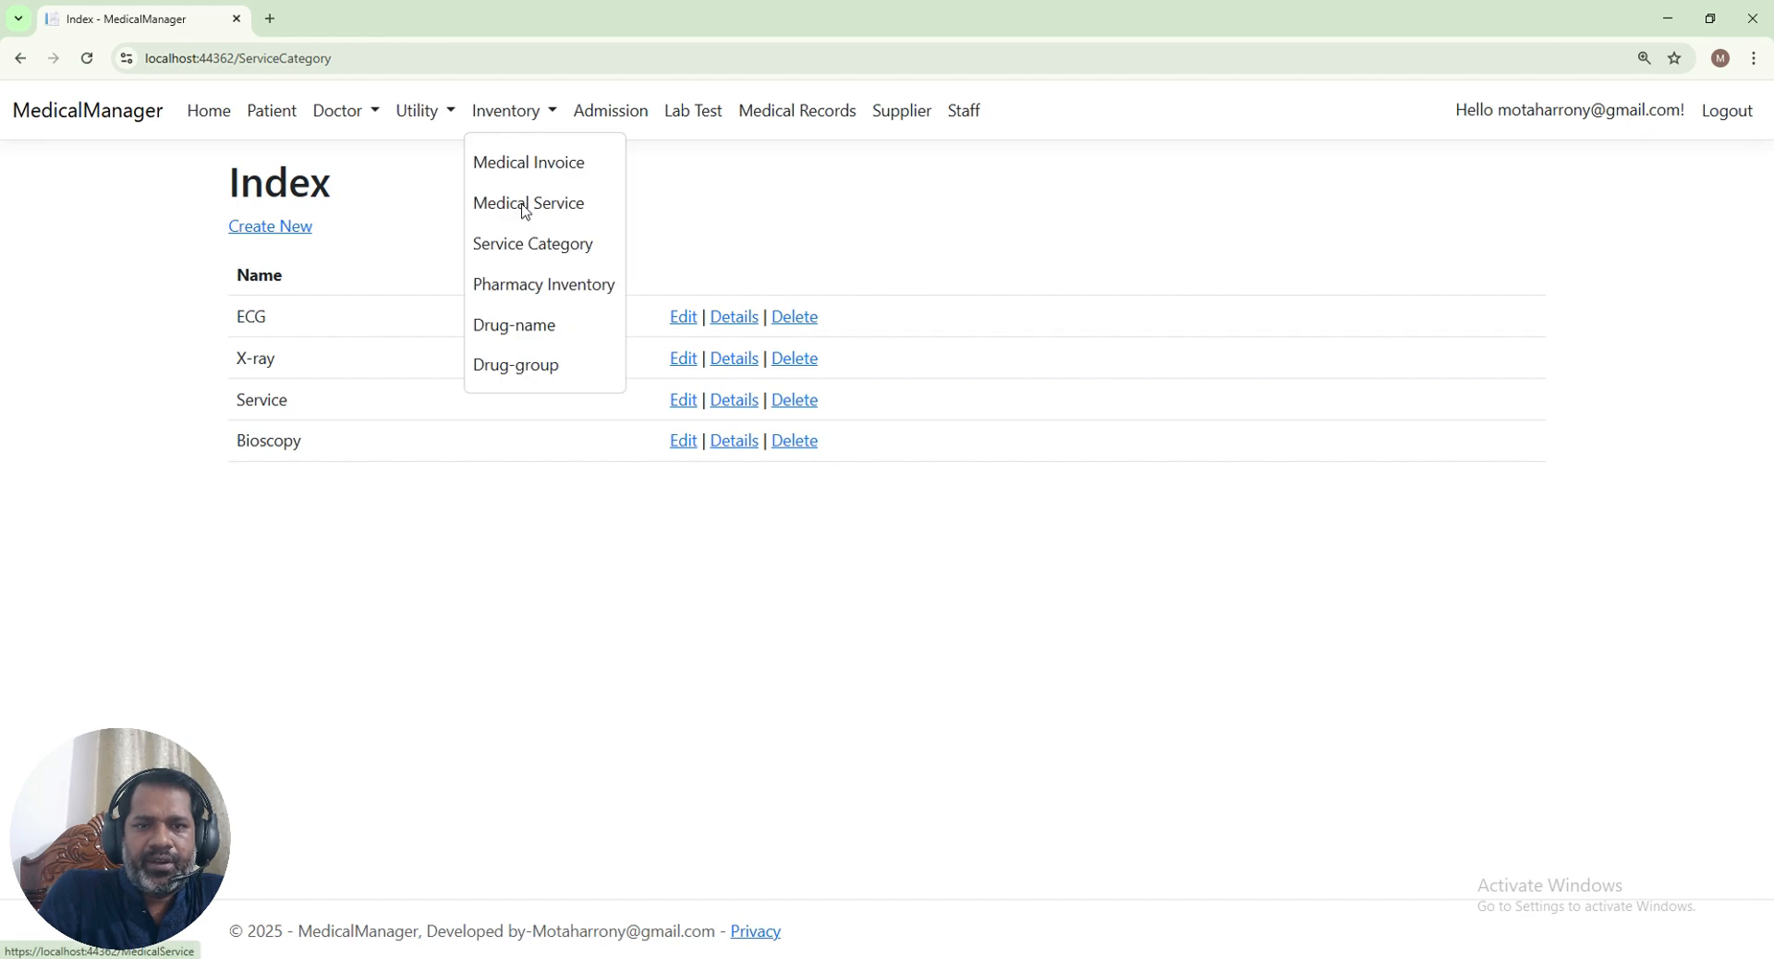
left_click(525, 209)
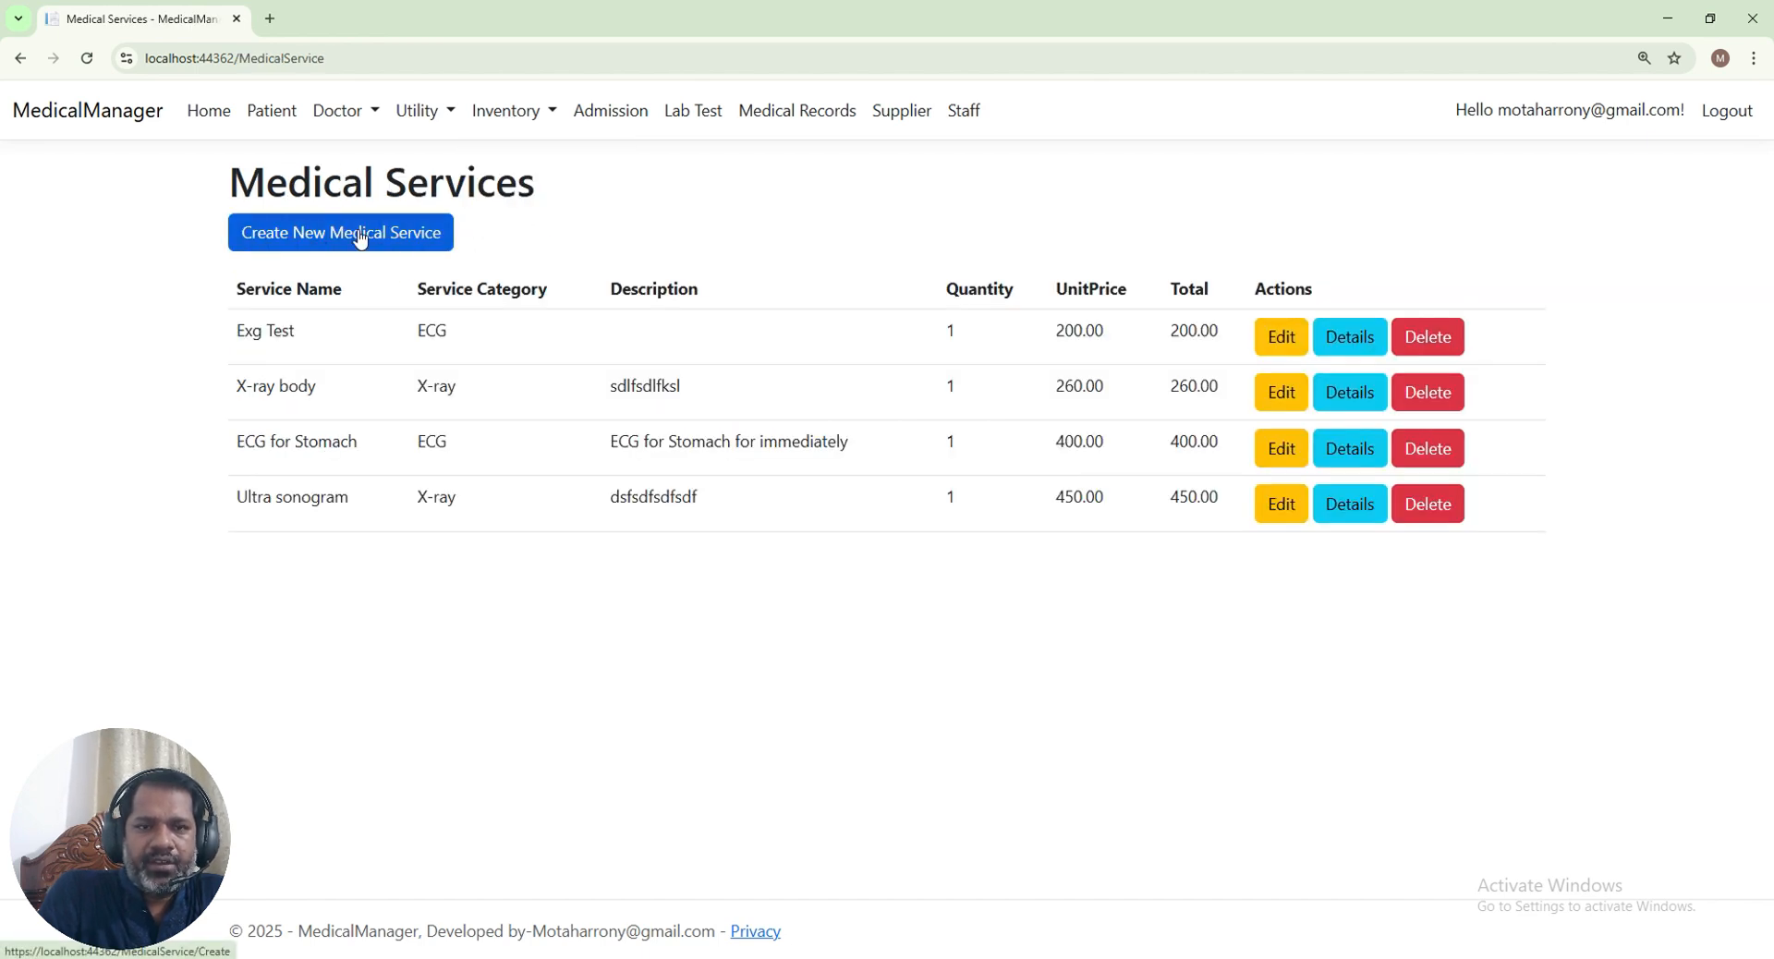
left_click(328, 232)
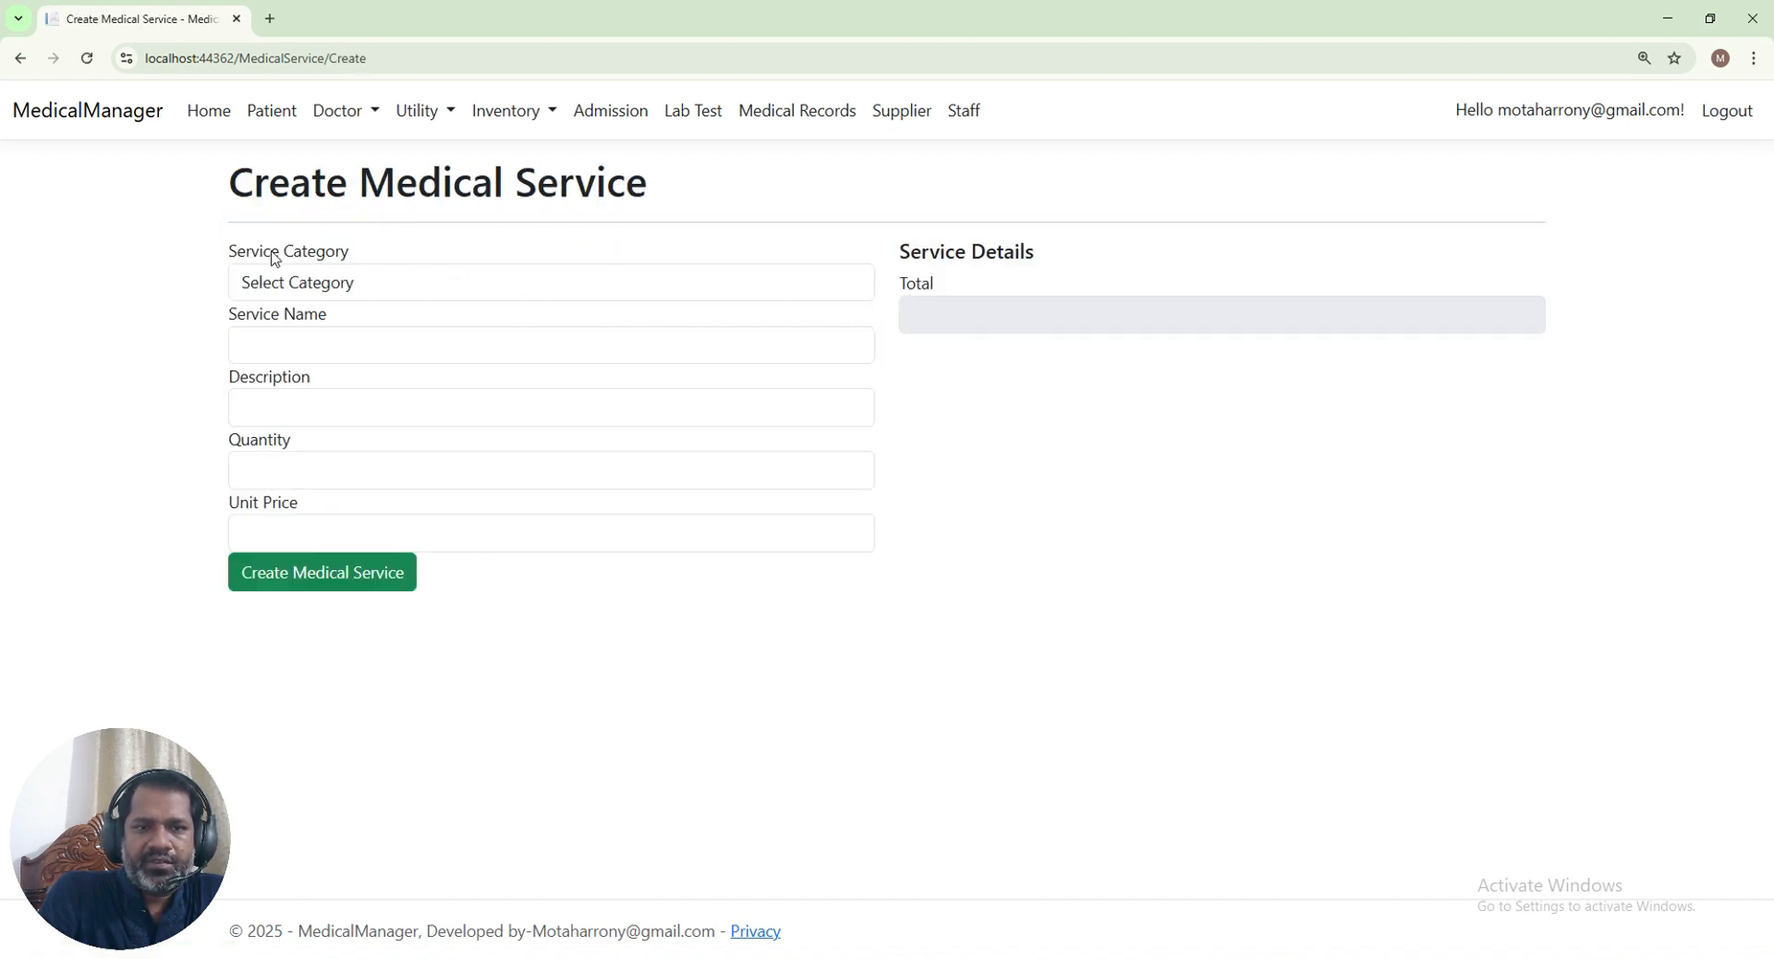
left_click(371, 284)
left_click(300, 438)
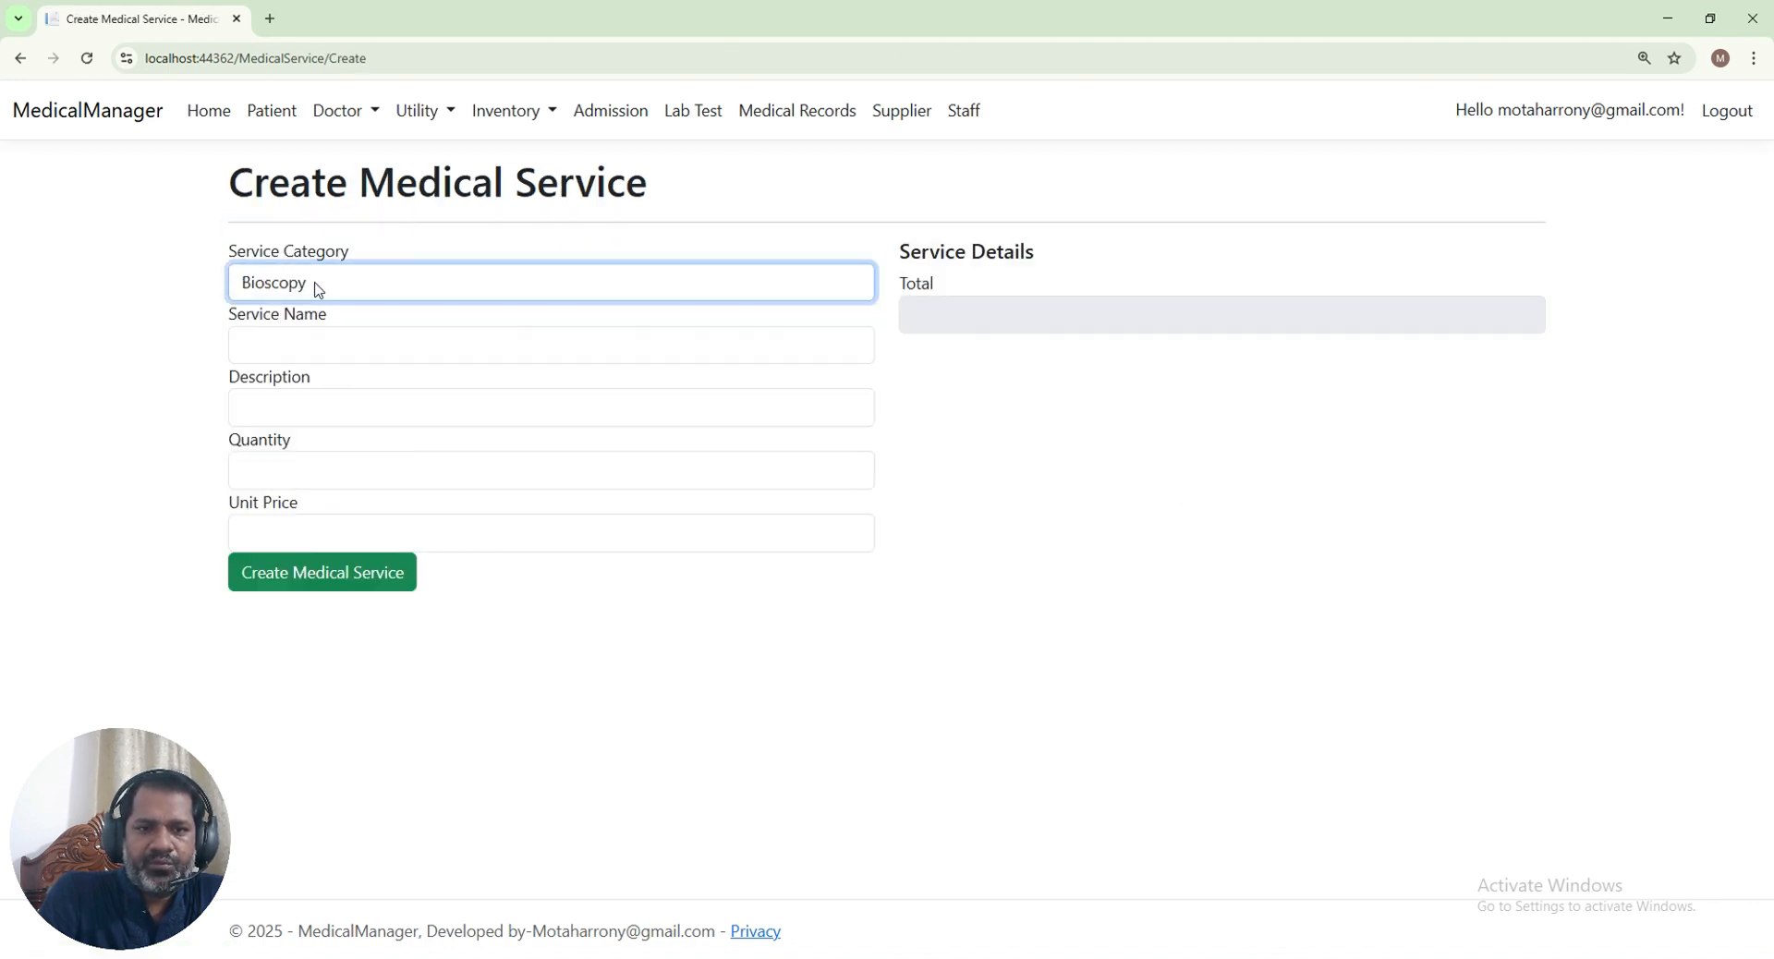
left_click(336, 344)
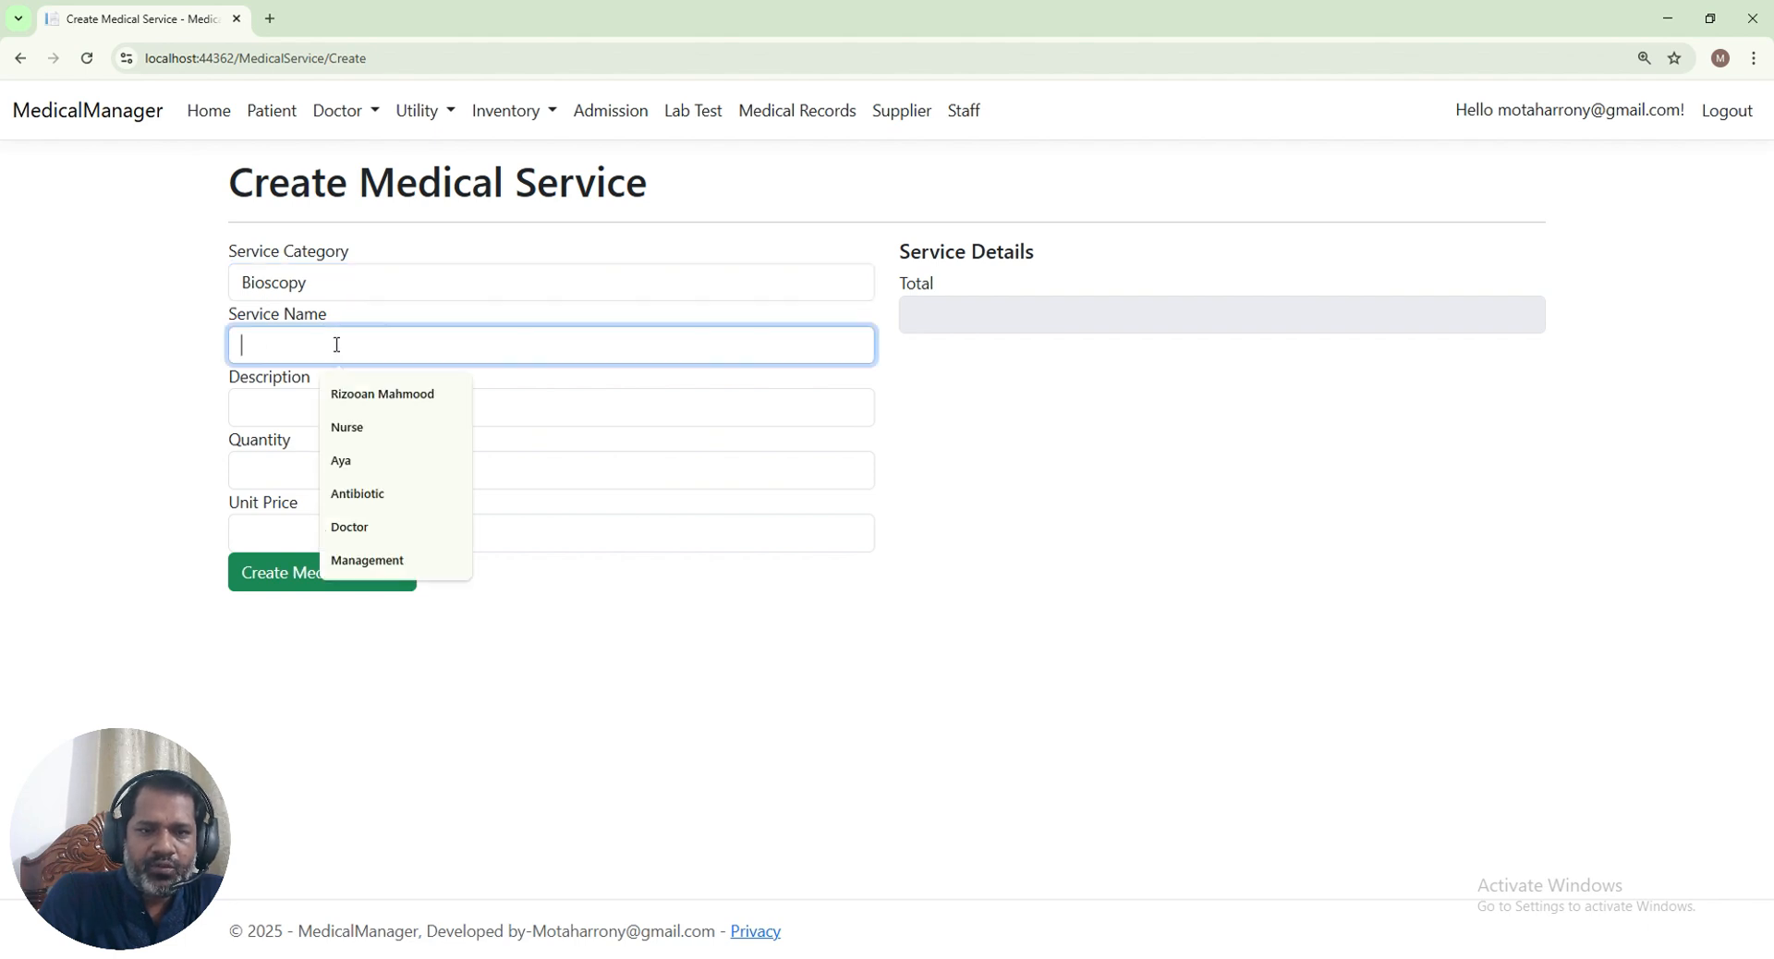
type("Full Body Bios")
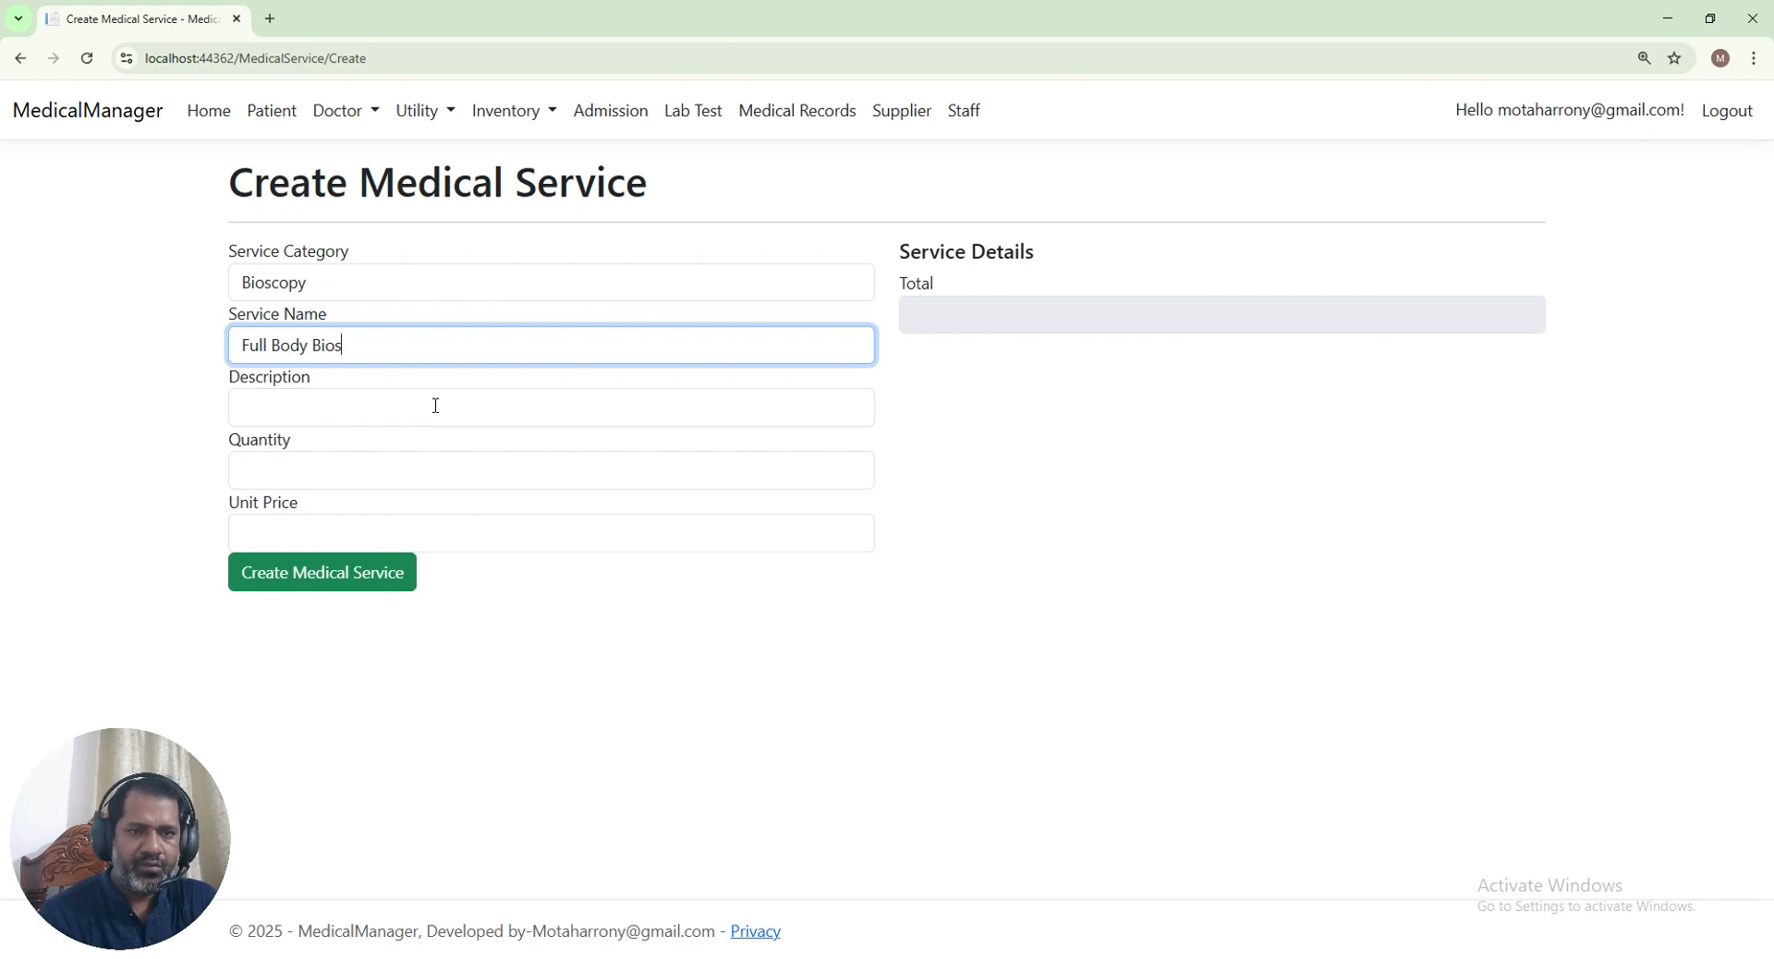
type("copy")
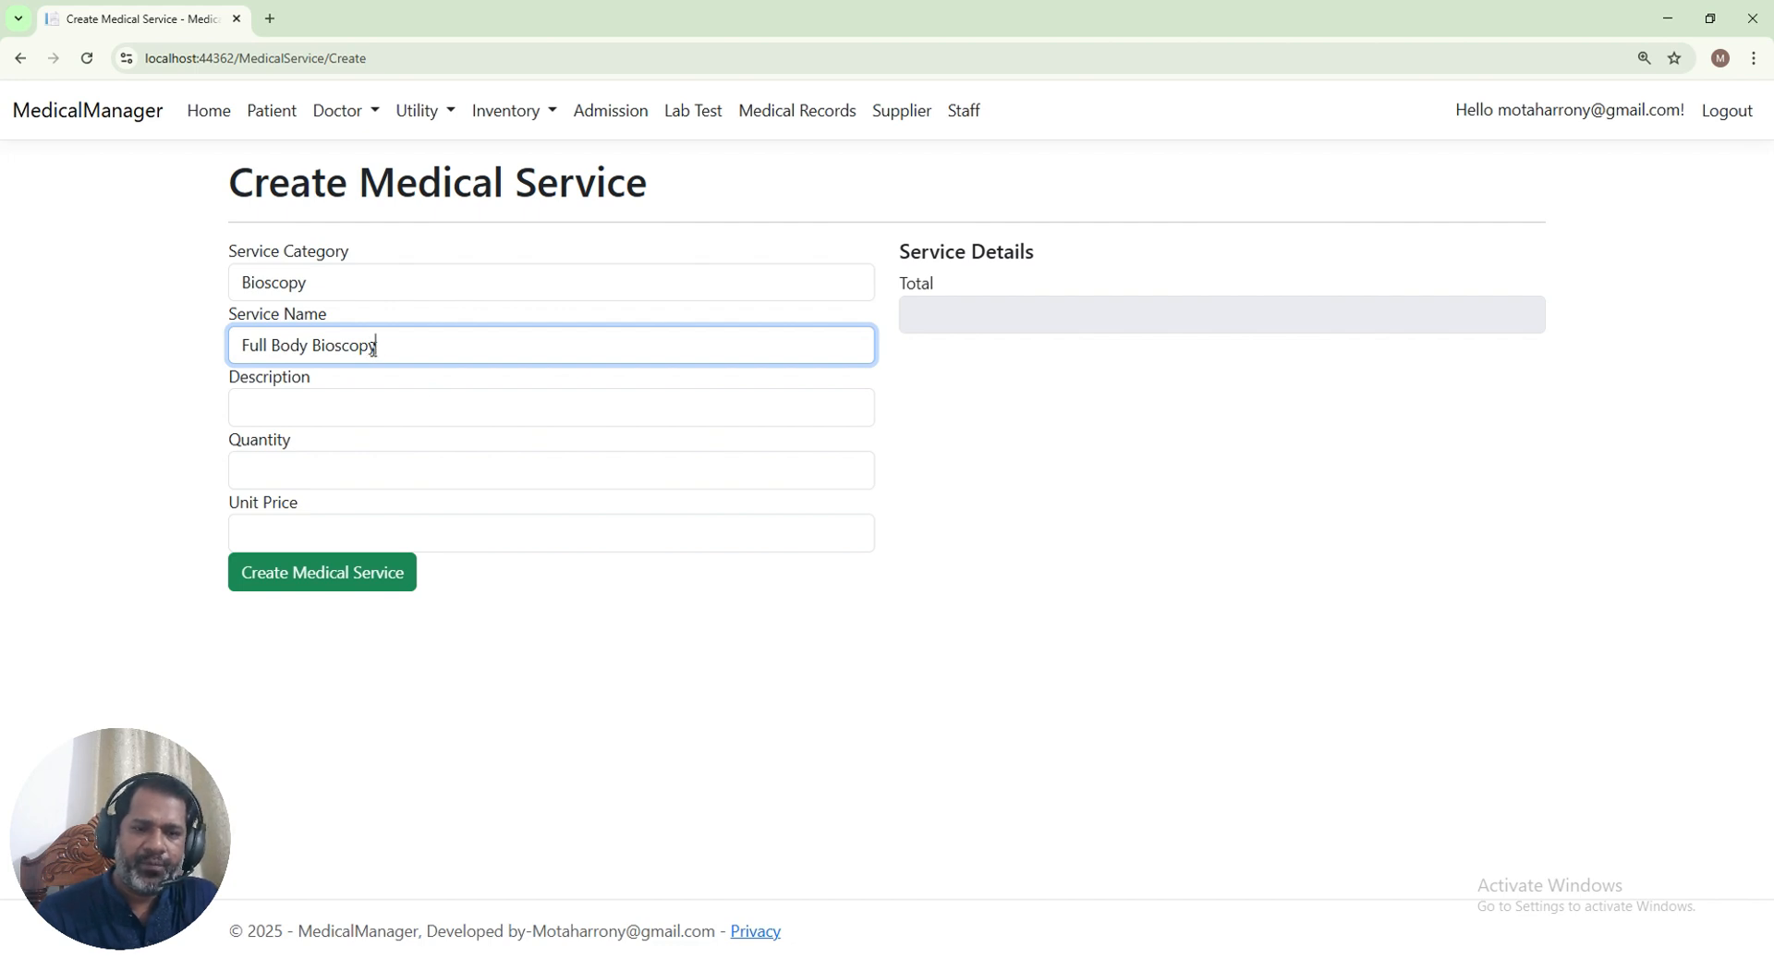
Enter the service description "fsdfsdfsad fsdfsd fsdf sdfsdfsd", a quantity of 1 and a unit price of 3000
left_click(373, 405)
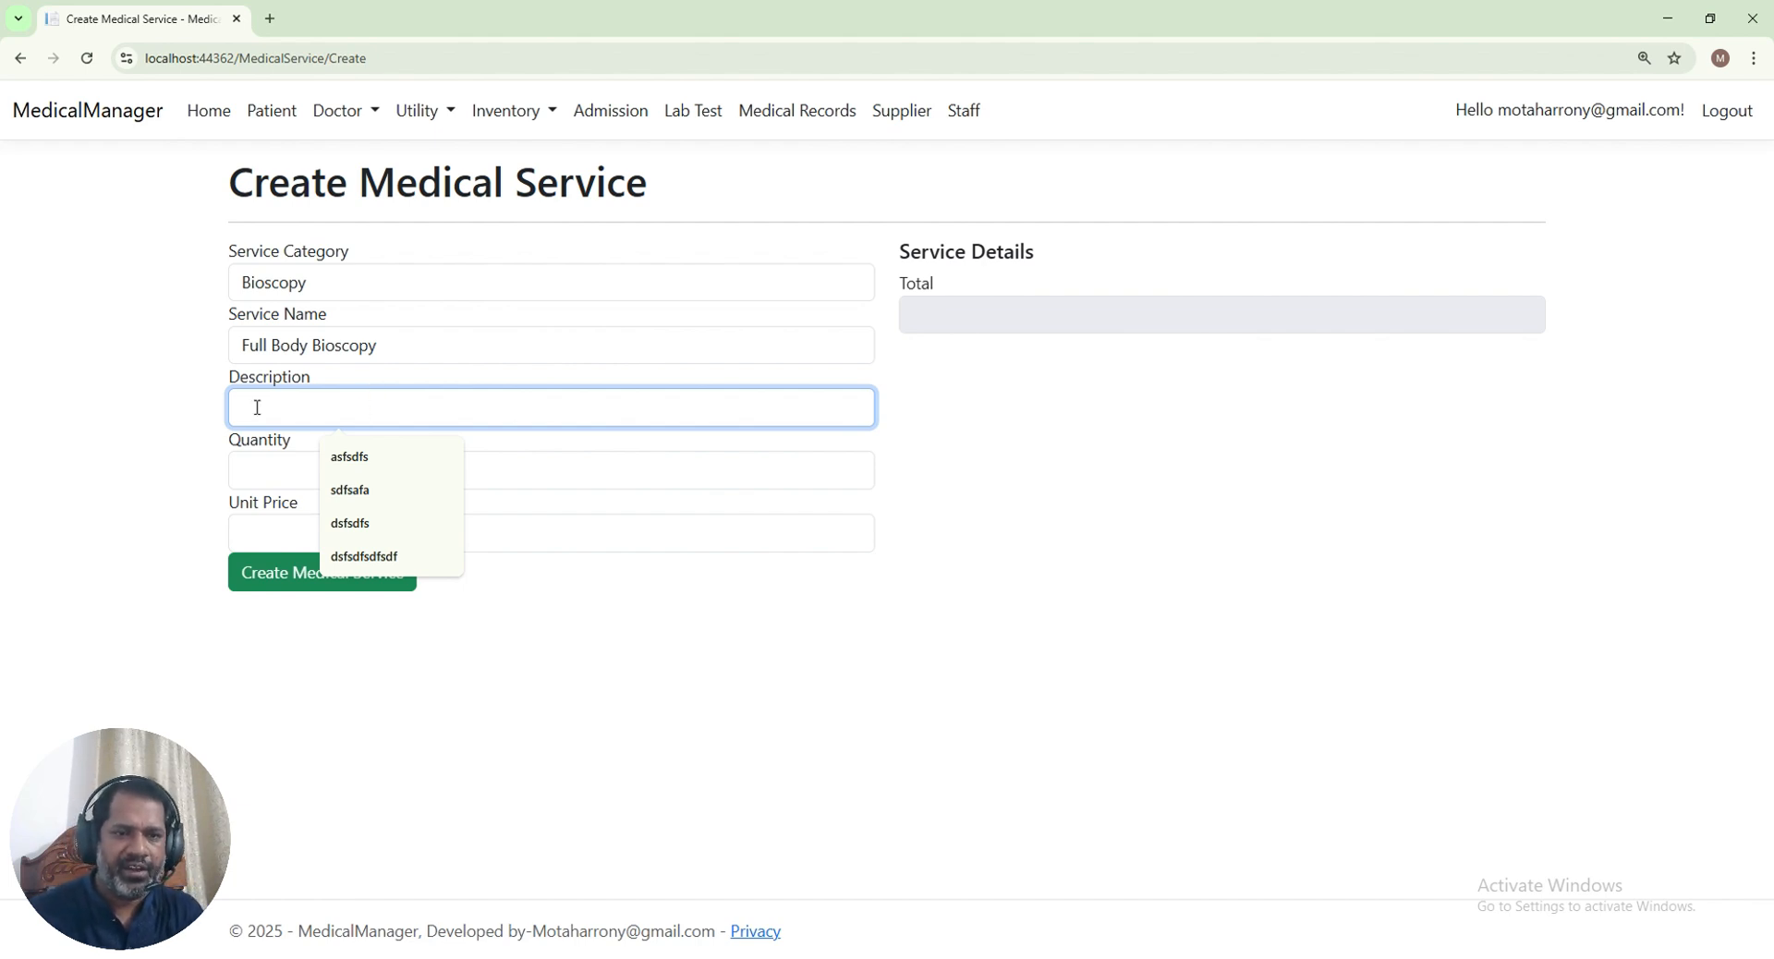
type("fsdfsdfsad fsdfsd fsdf sdfsdfsd")
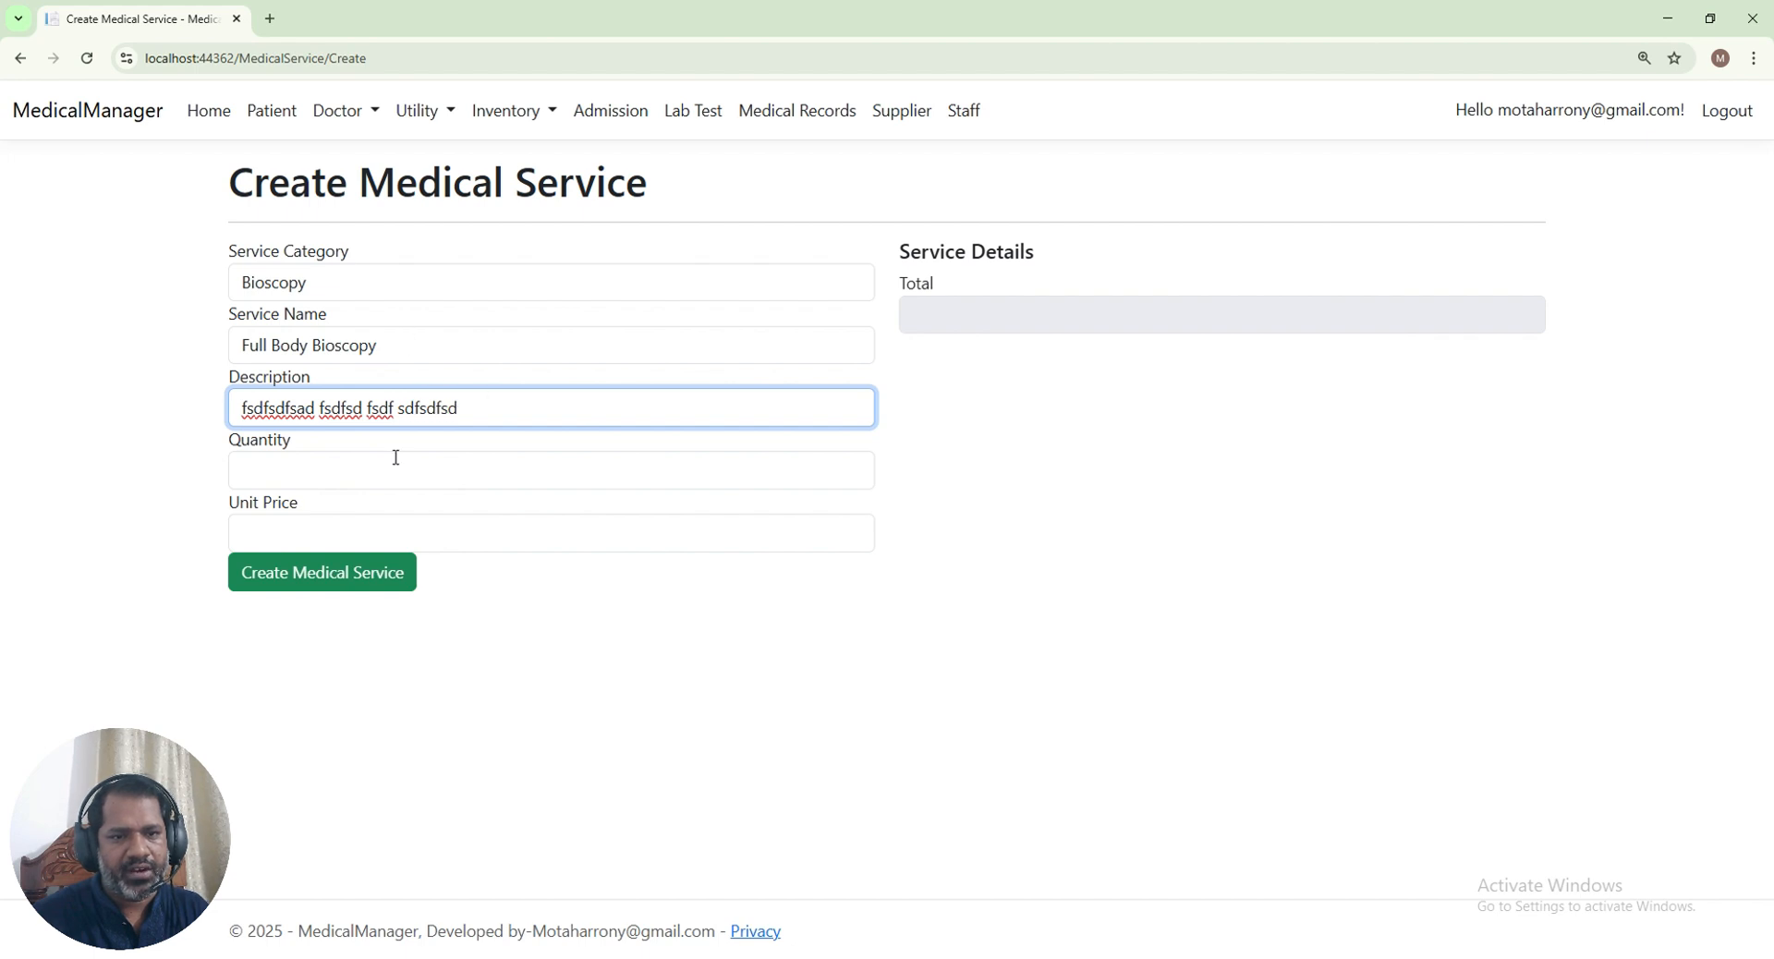
left_click(365, 469)
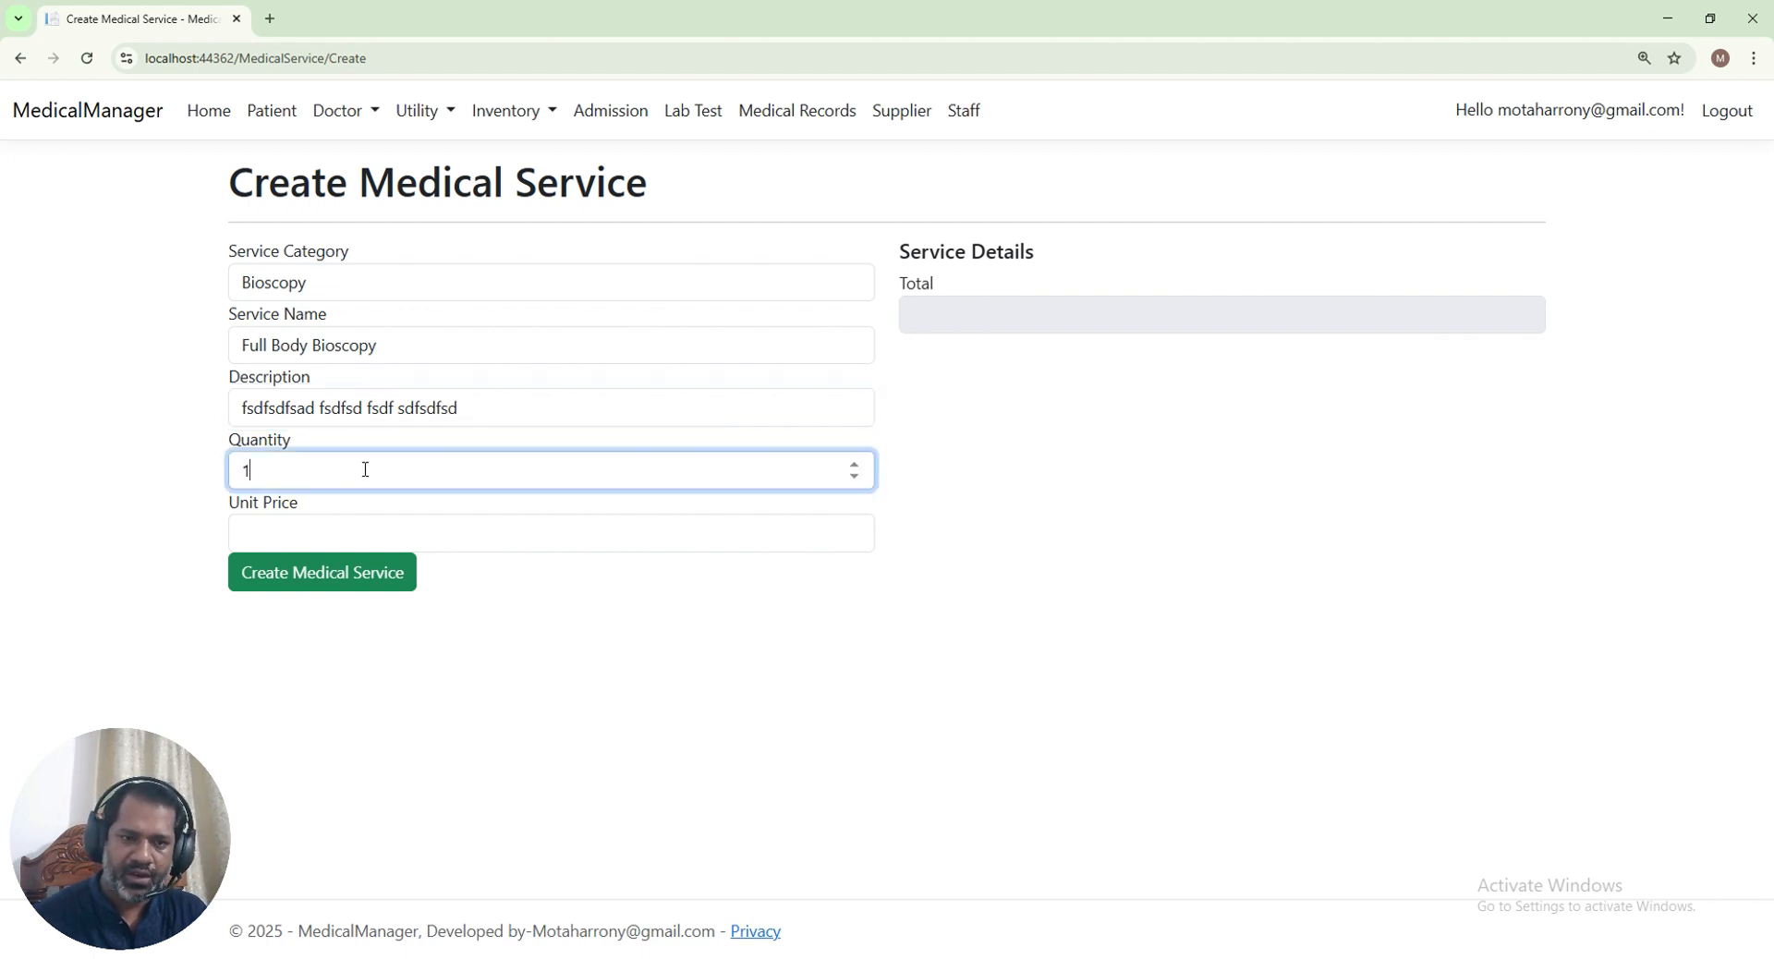
left_click_drag(275, 464, 207, 469)
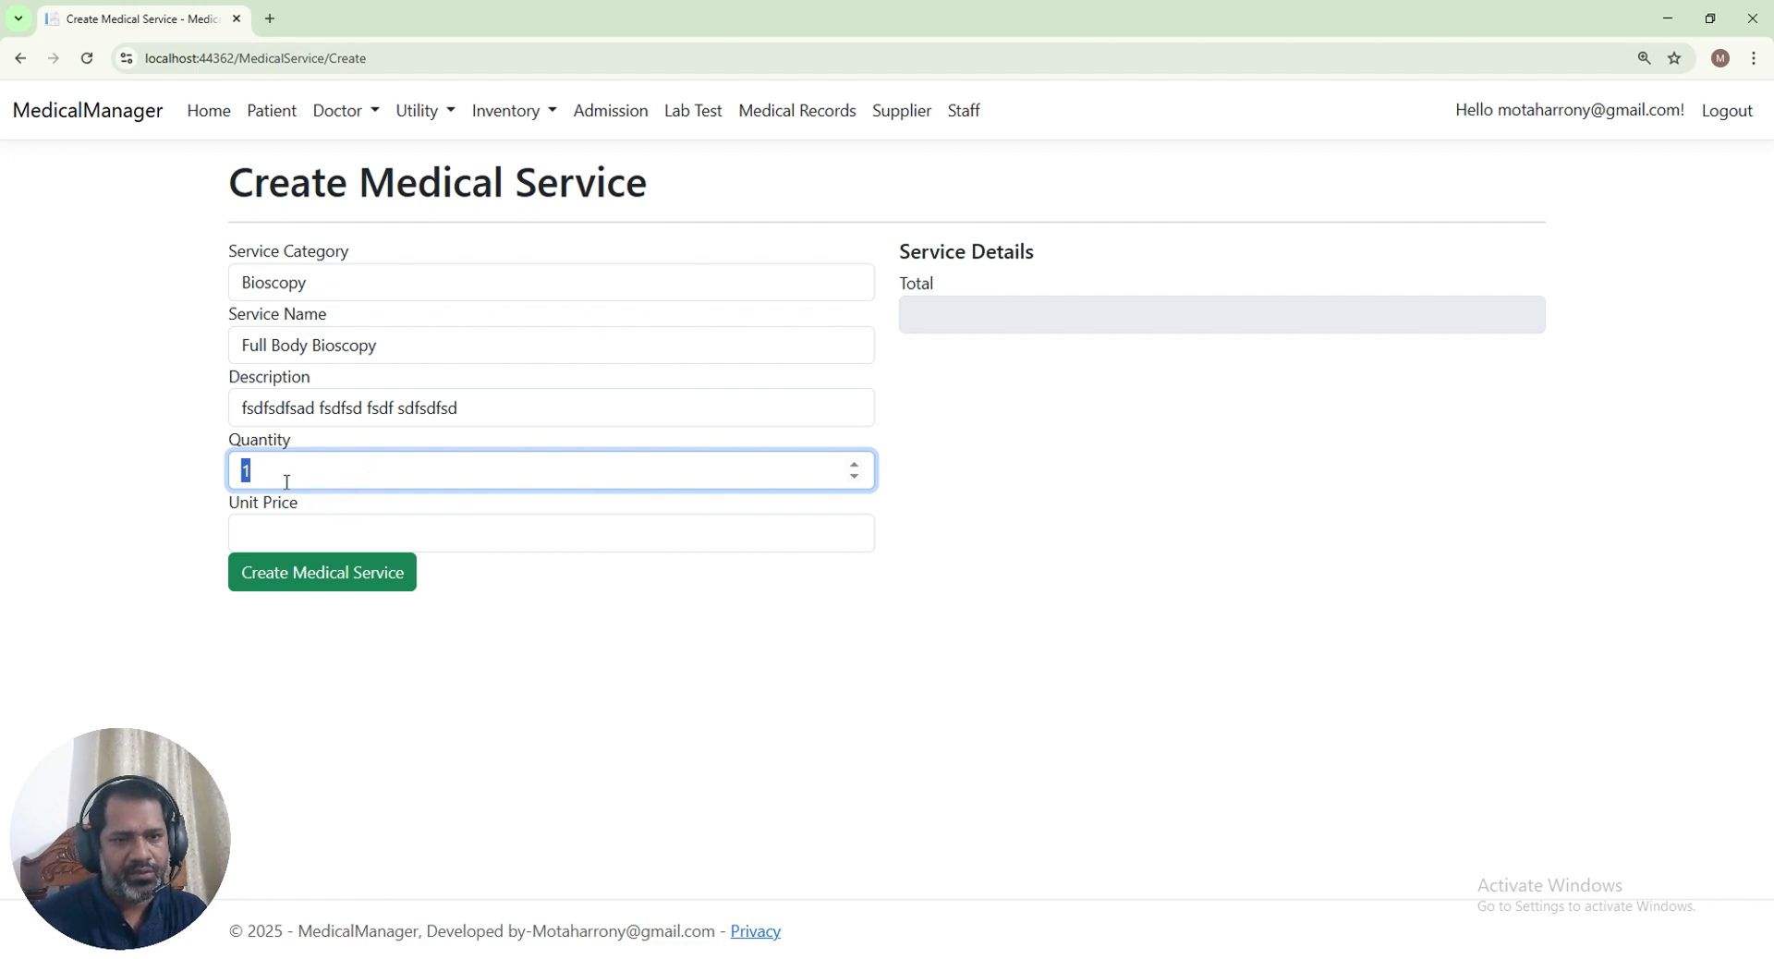
left_click(281, 529)
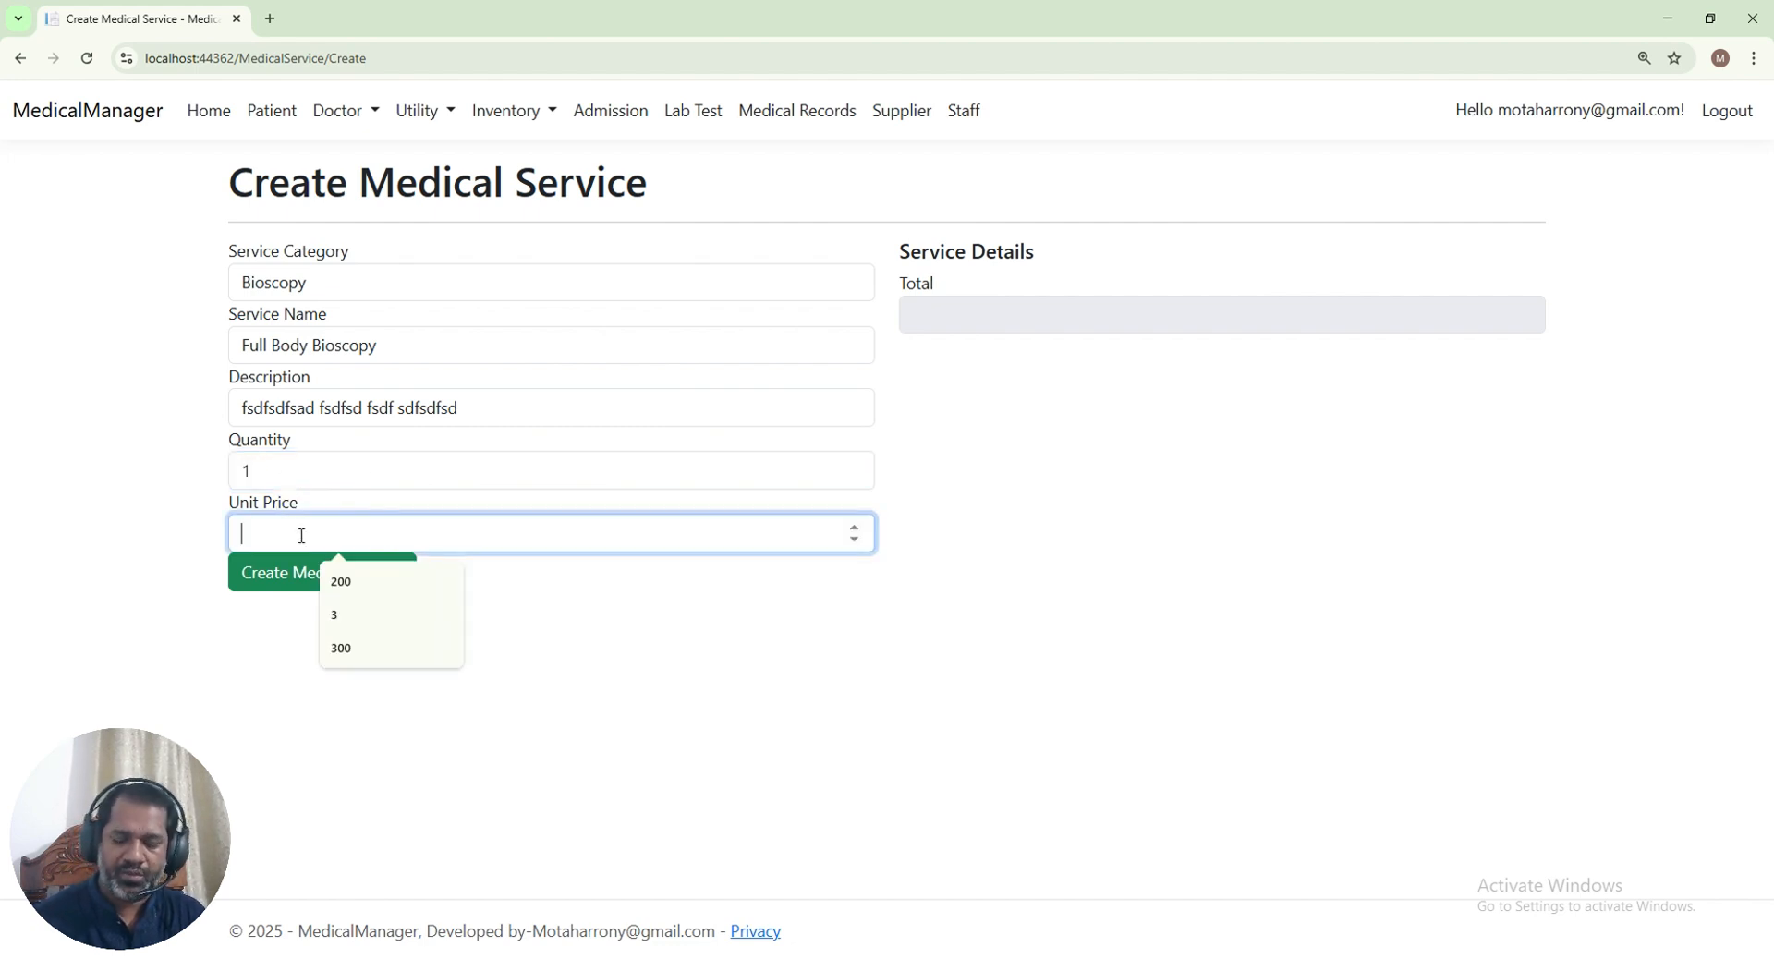
type("3000")
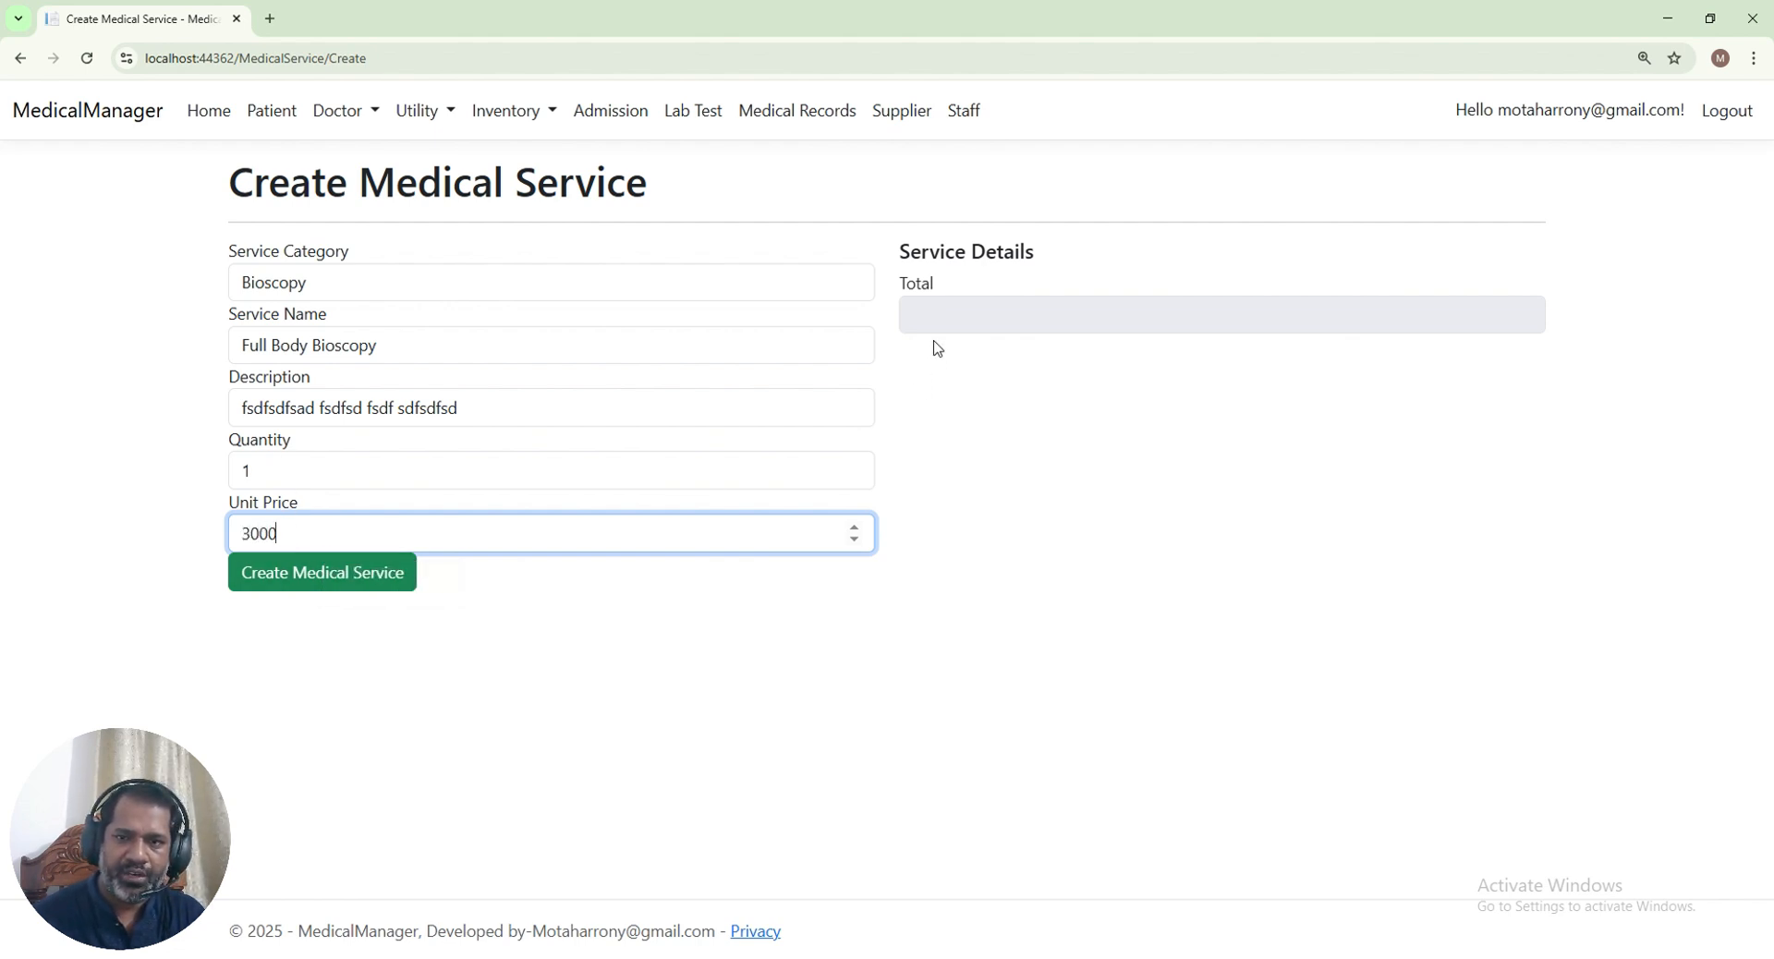
Change the service quantity to 2 and create the medical service
double_click(273, 468)
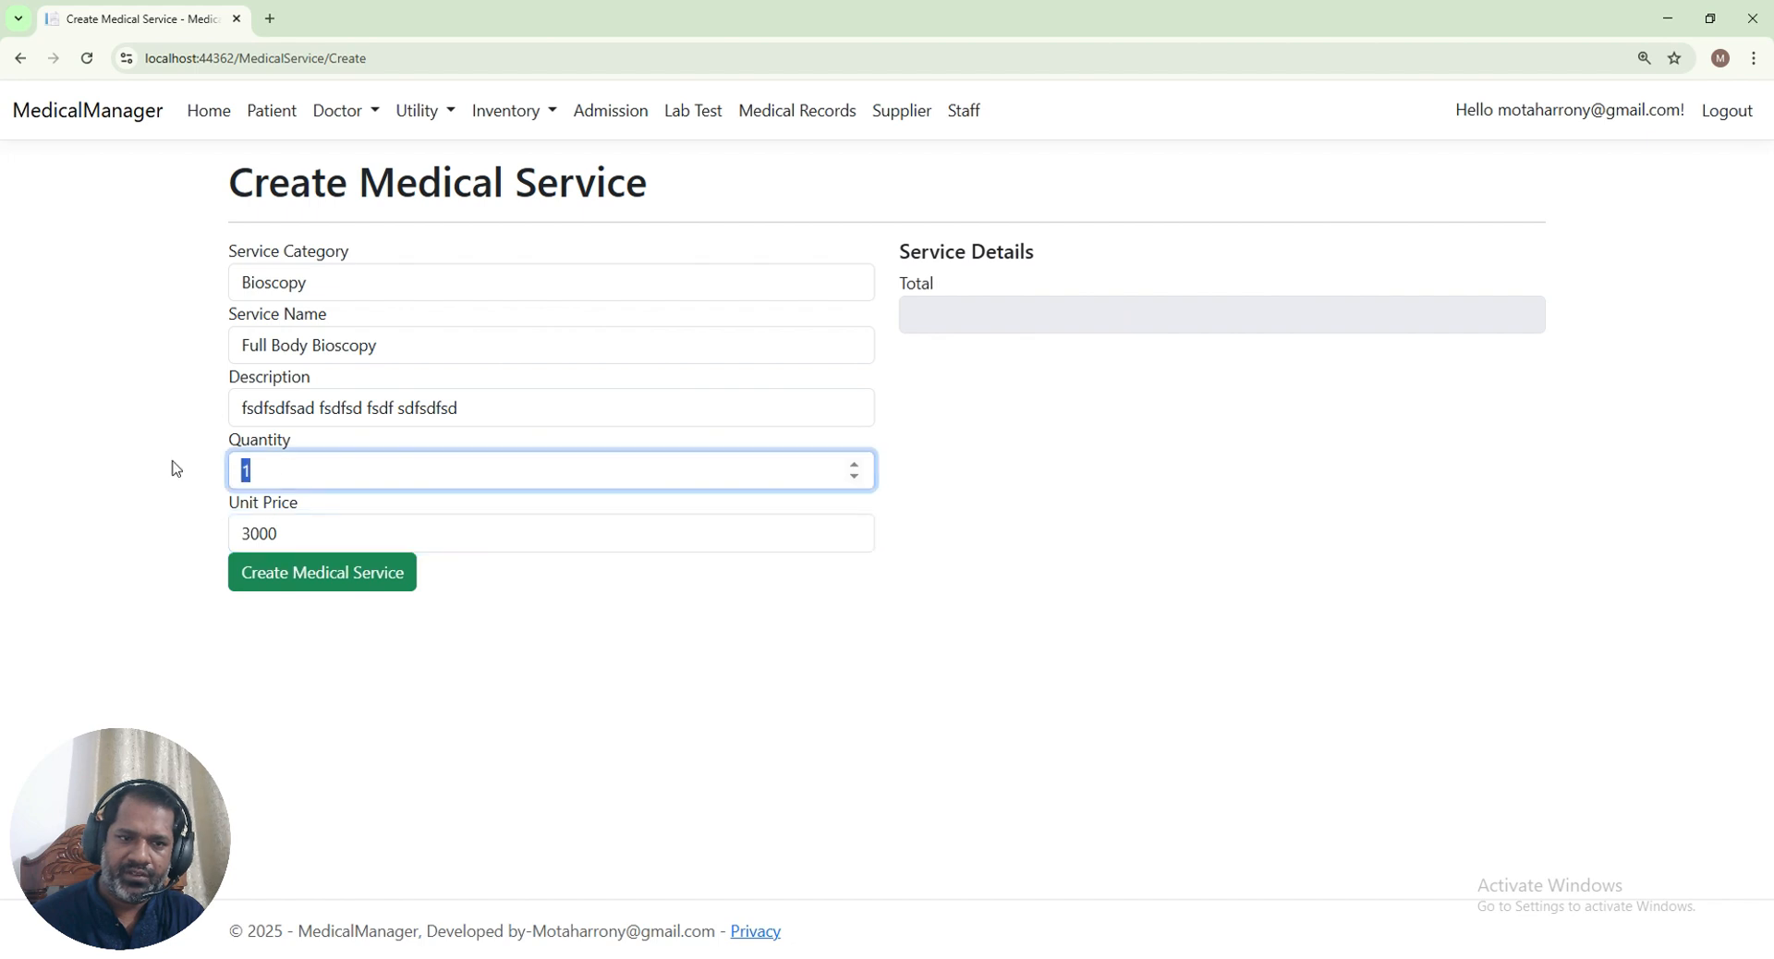
type("2")
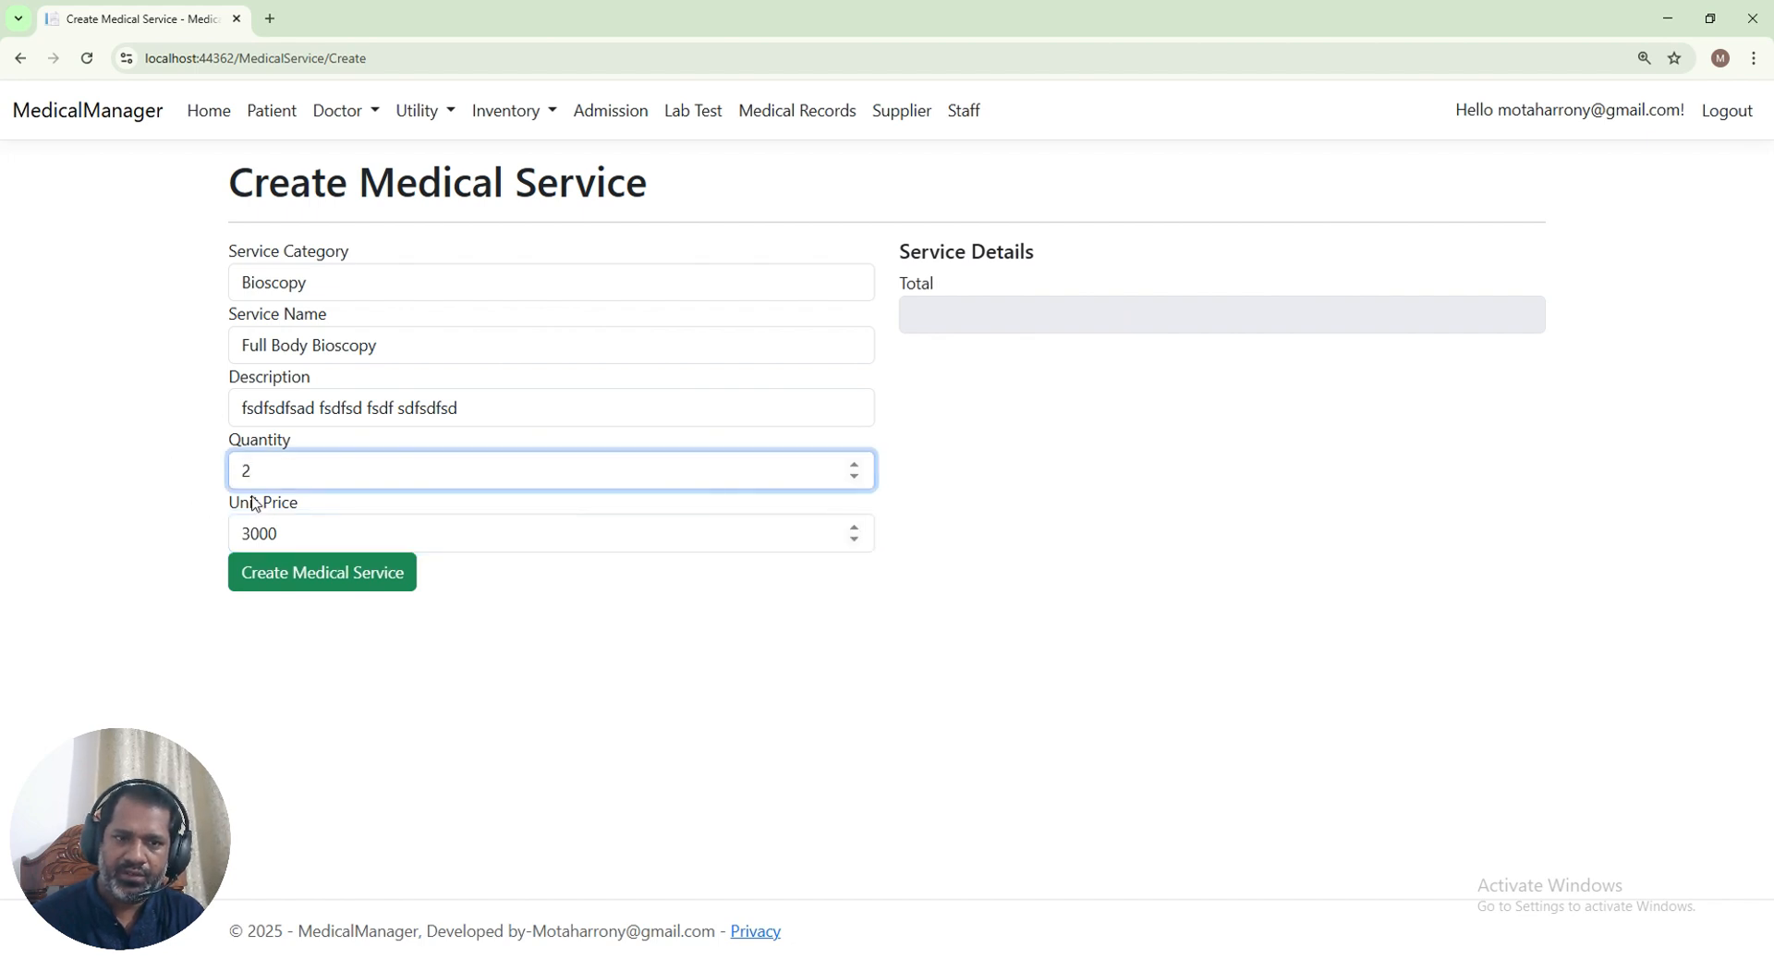
left_click(296, 573)
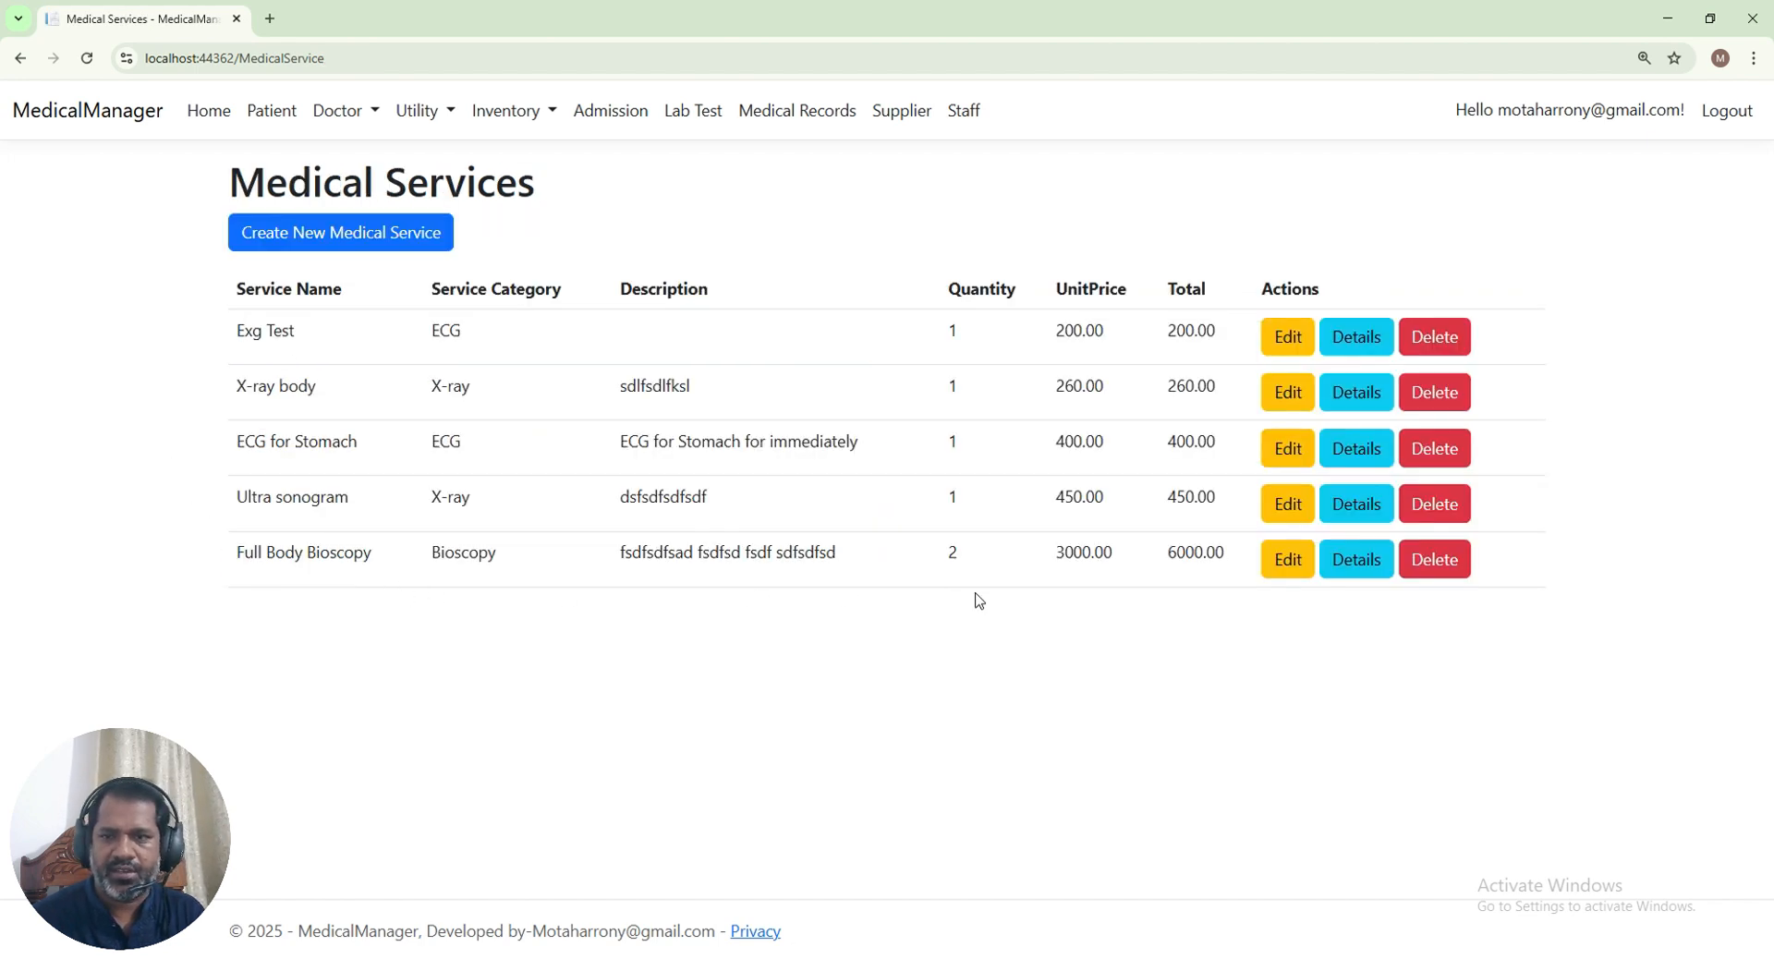
Highlight the Full Body Bioscopy service's total, then review its details and edit form without saving changes
left_click_drag(1160, 570, 1239, 566)
left_click(1201, 624)
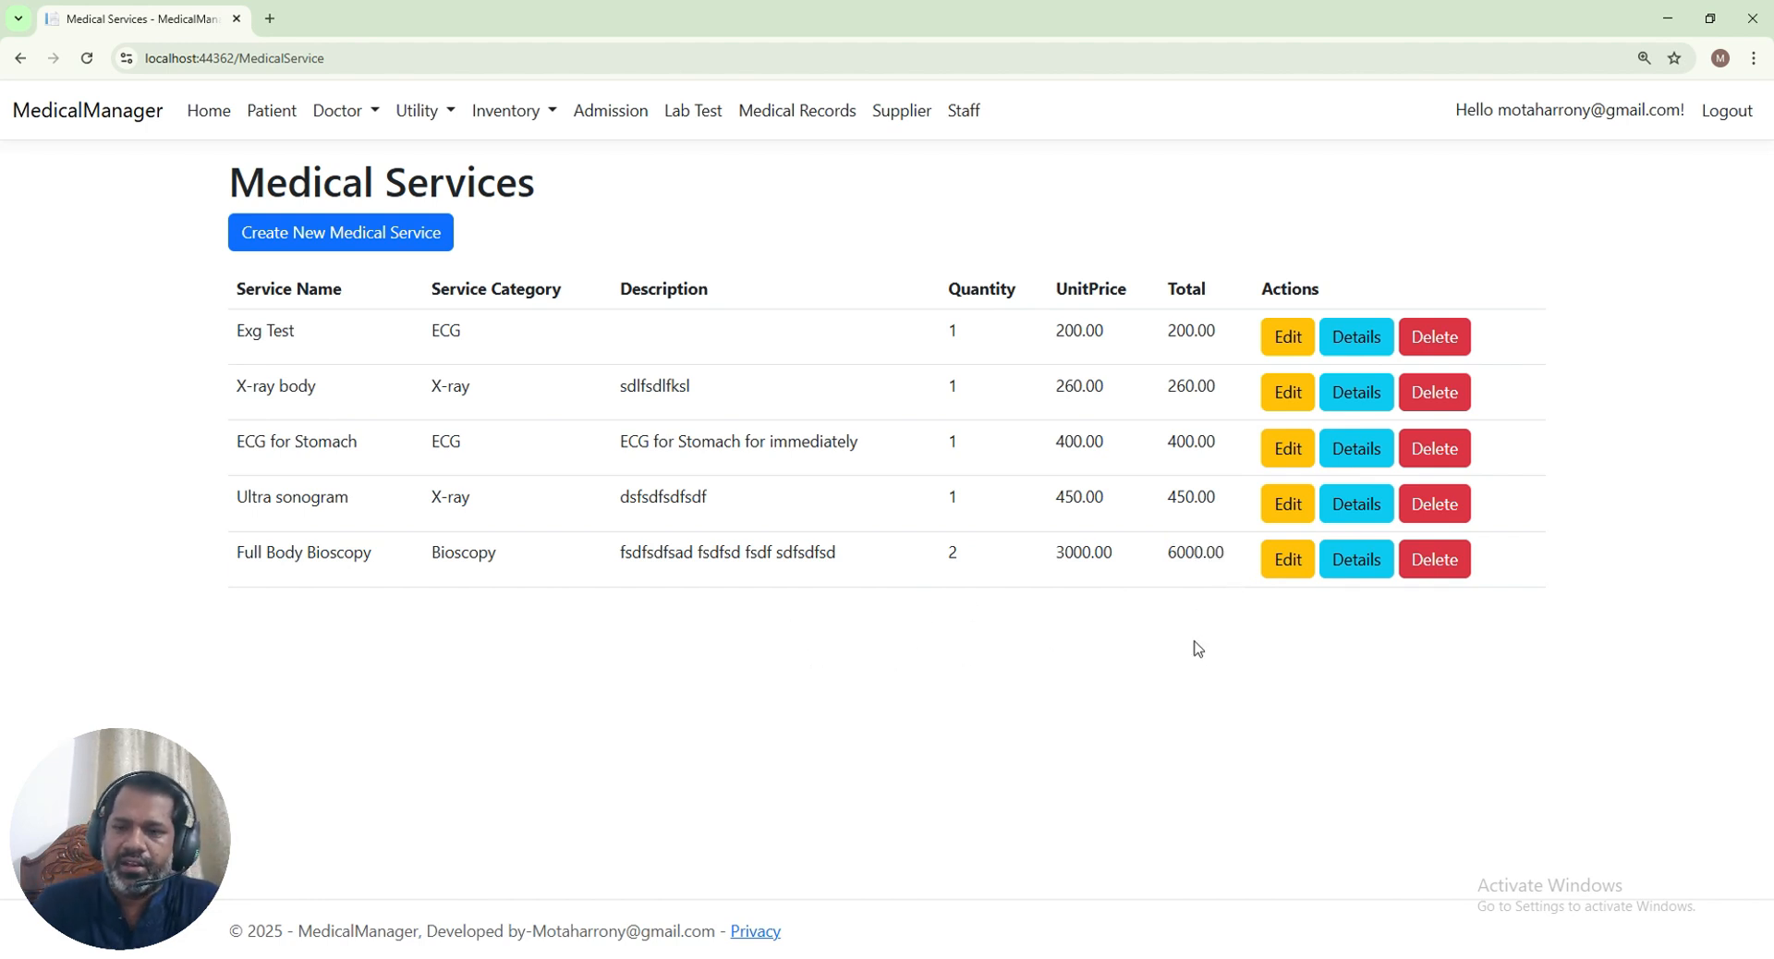
left_click(1355, 559)
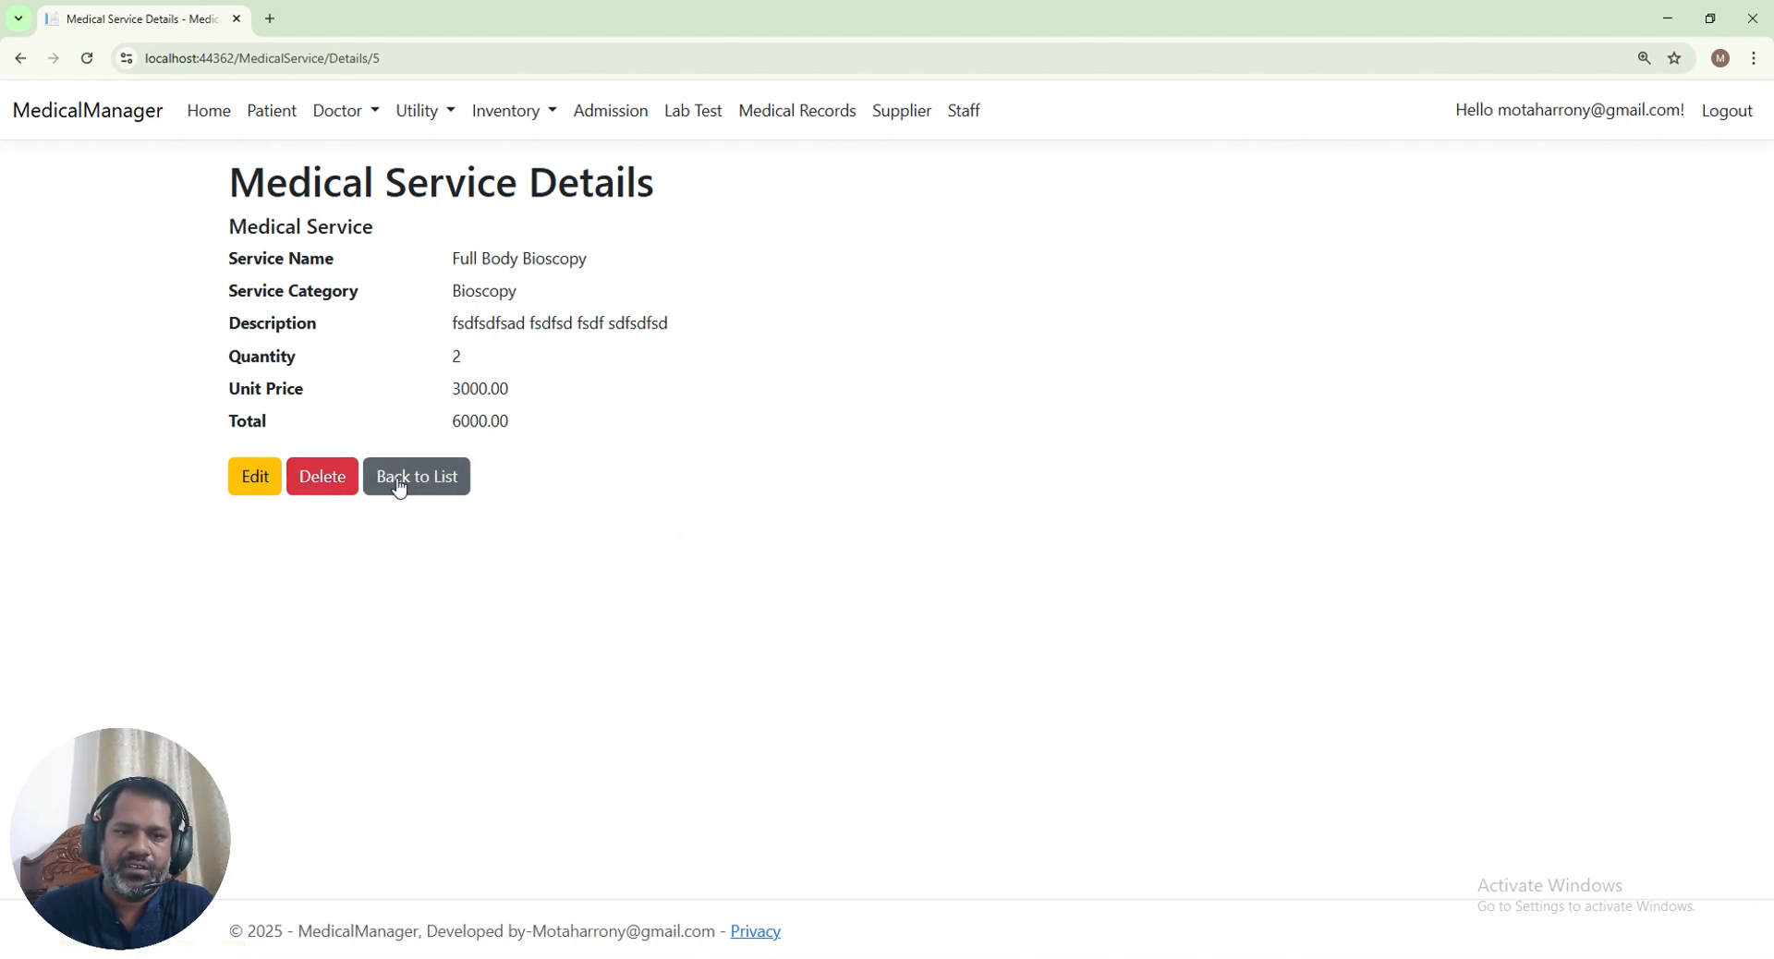
left_click(251, 482)
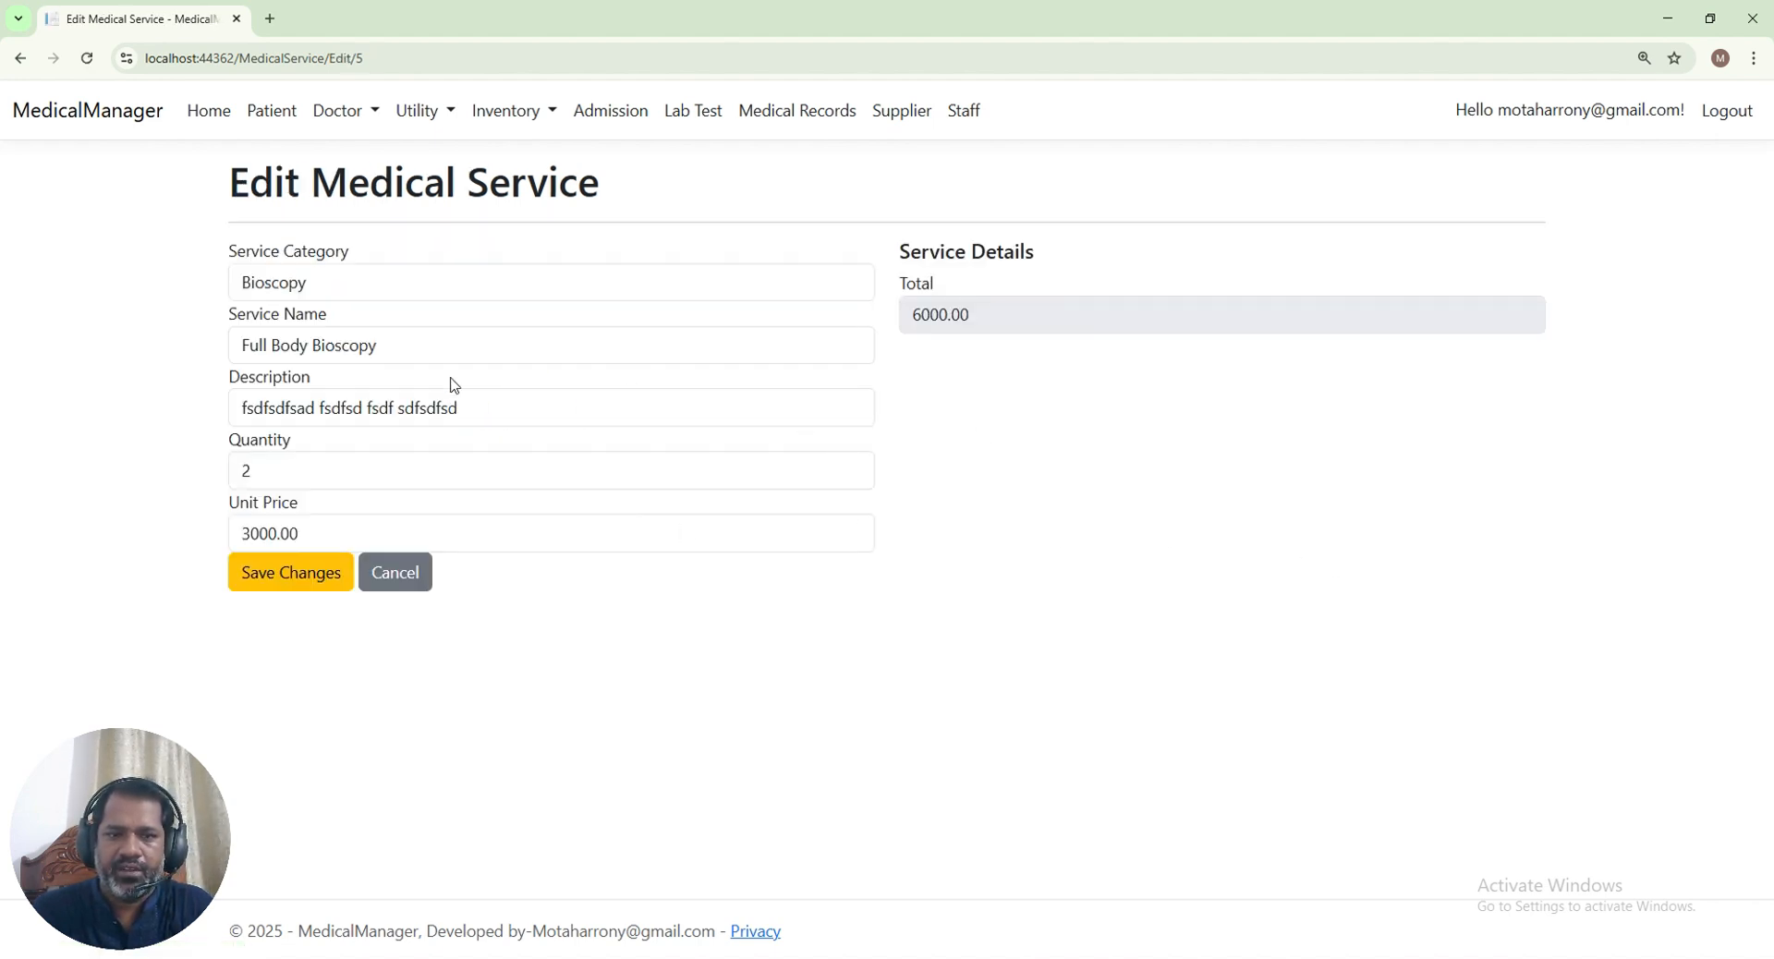
left_click(393, 584)
Open the list of medical invoices
left_click(516, 116)
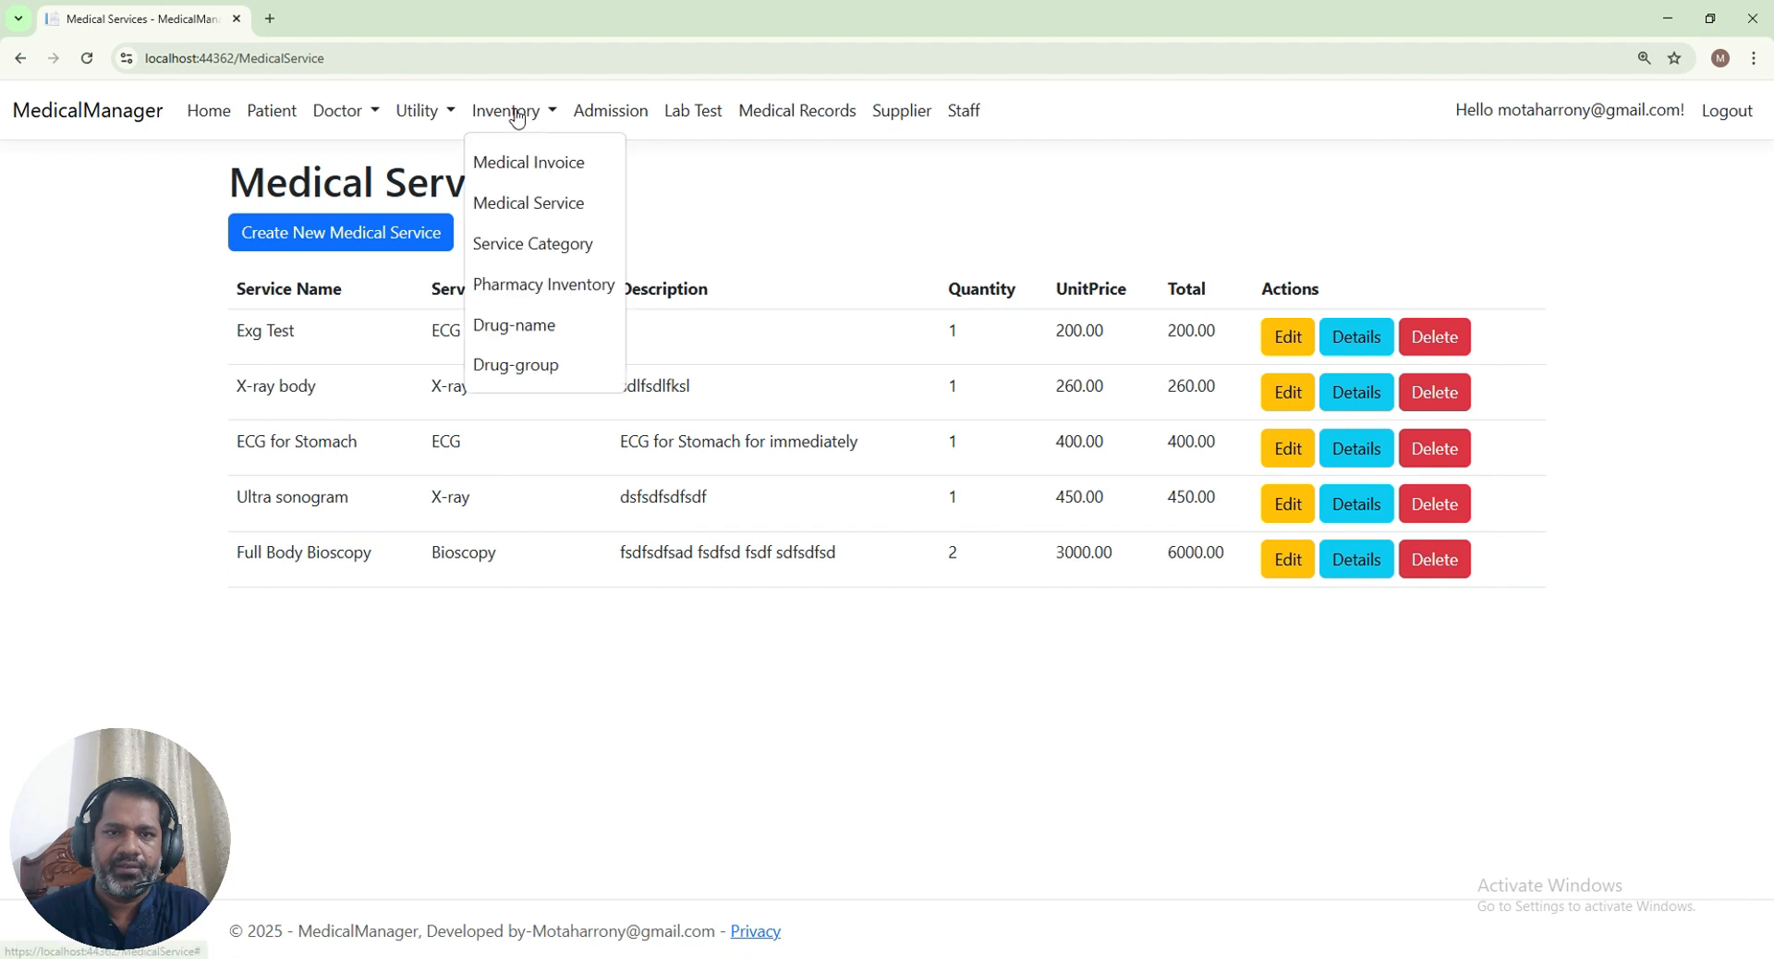
left_click(519, 171)
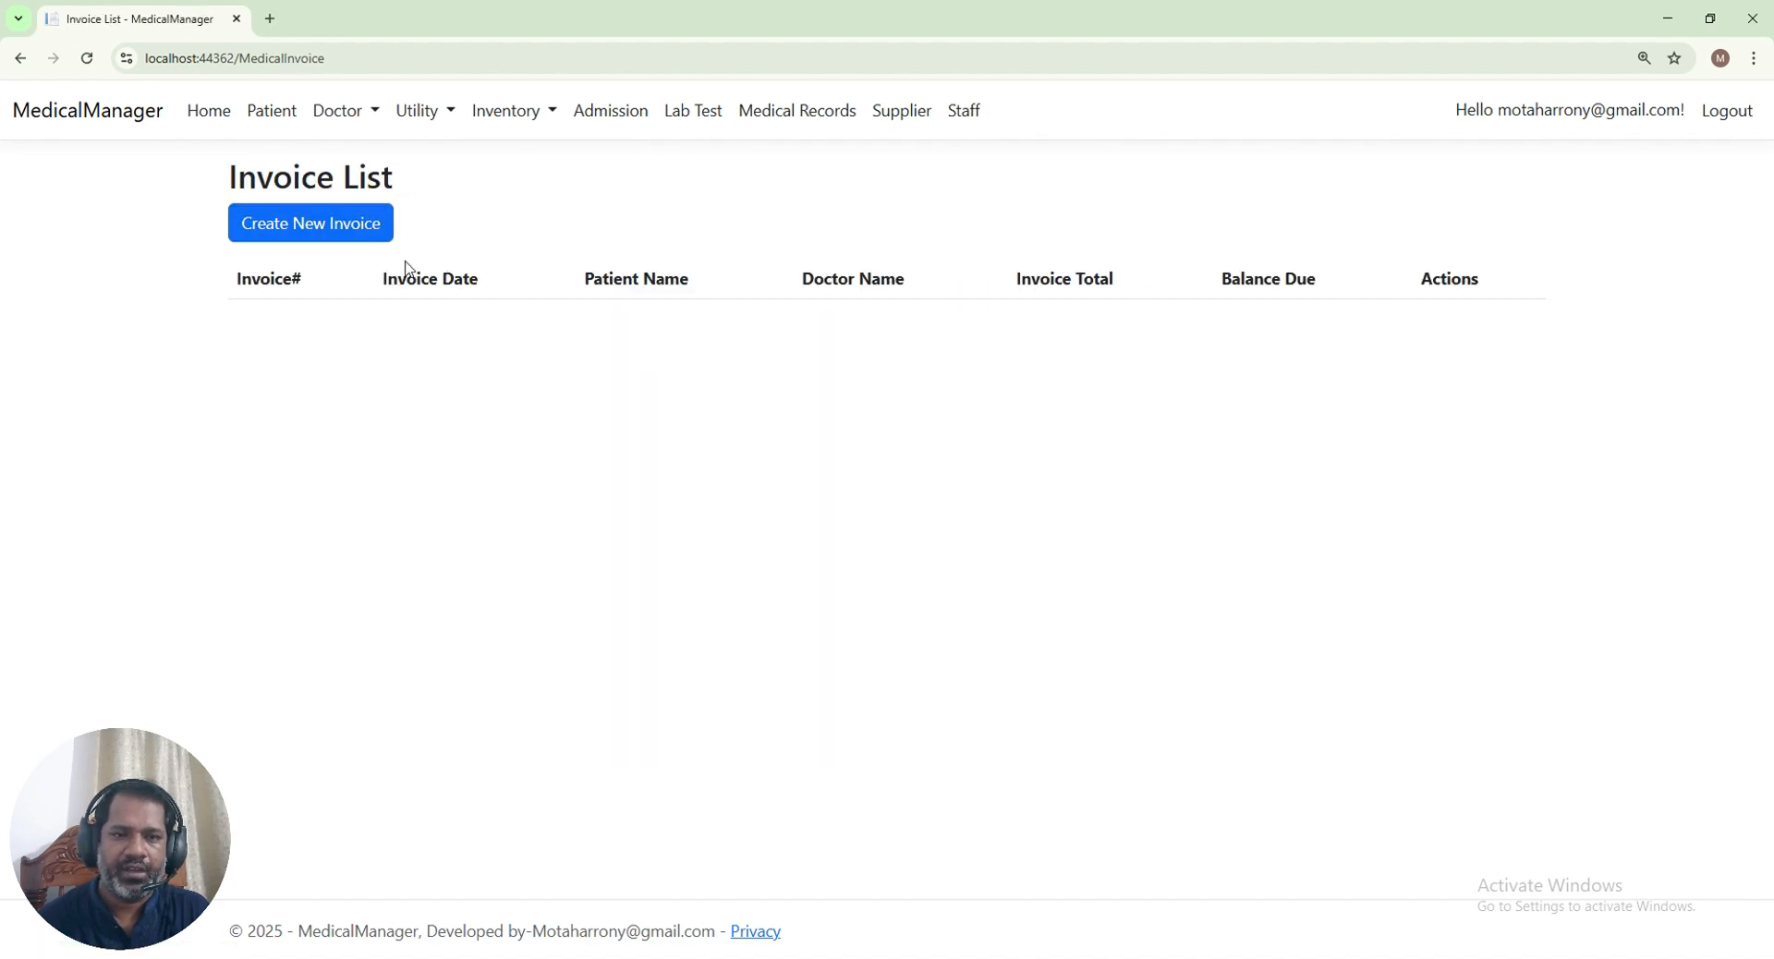
Start a new medical invoice and look over its number, due date calendar and invoice total without changing them
left_click(282, 235)
left_click(310, 246)
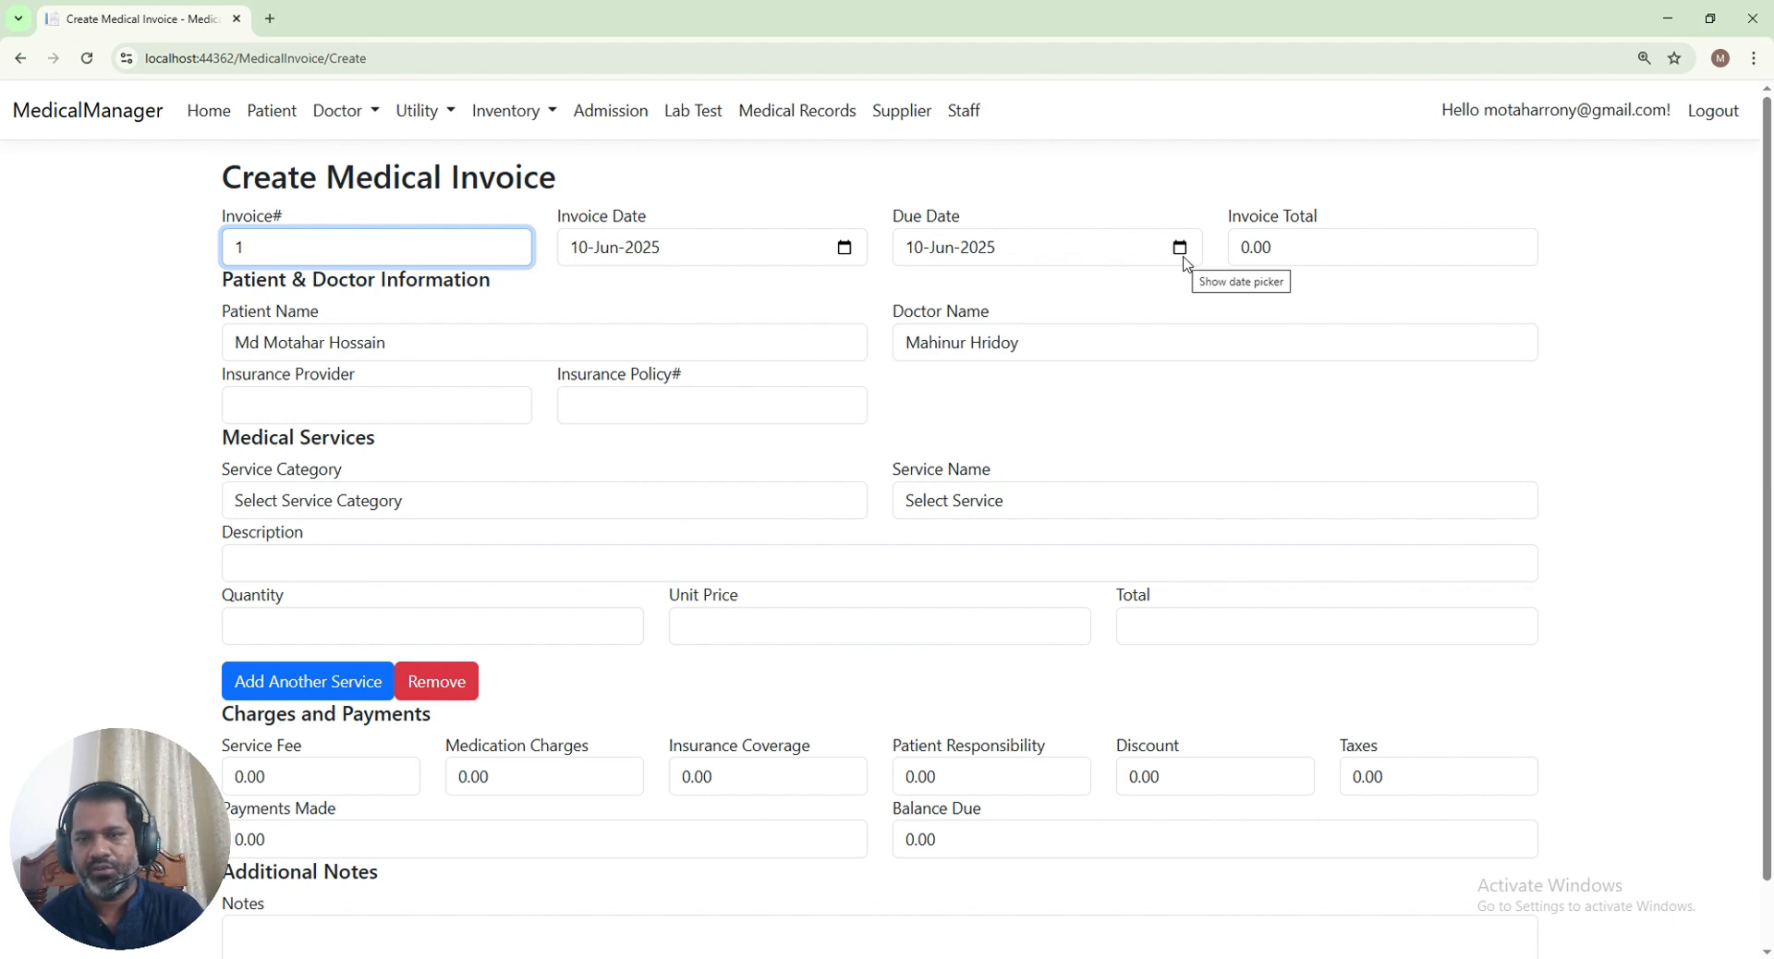
left_click(1186, 262)
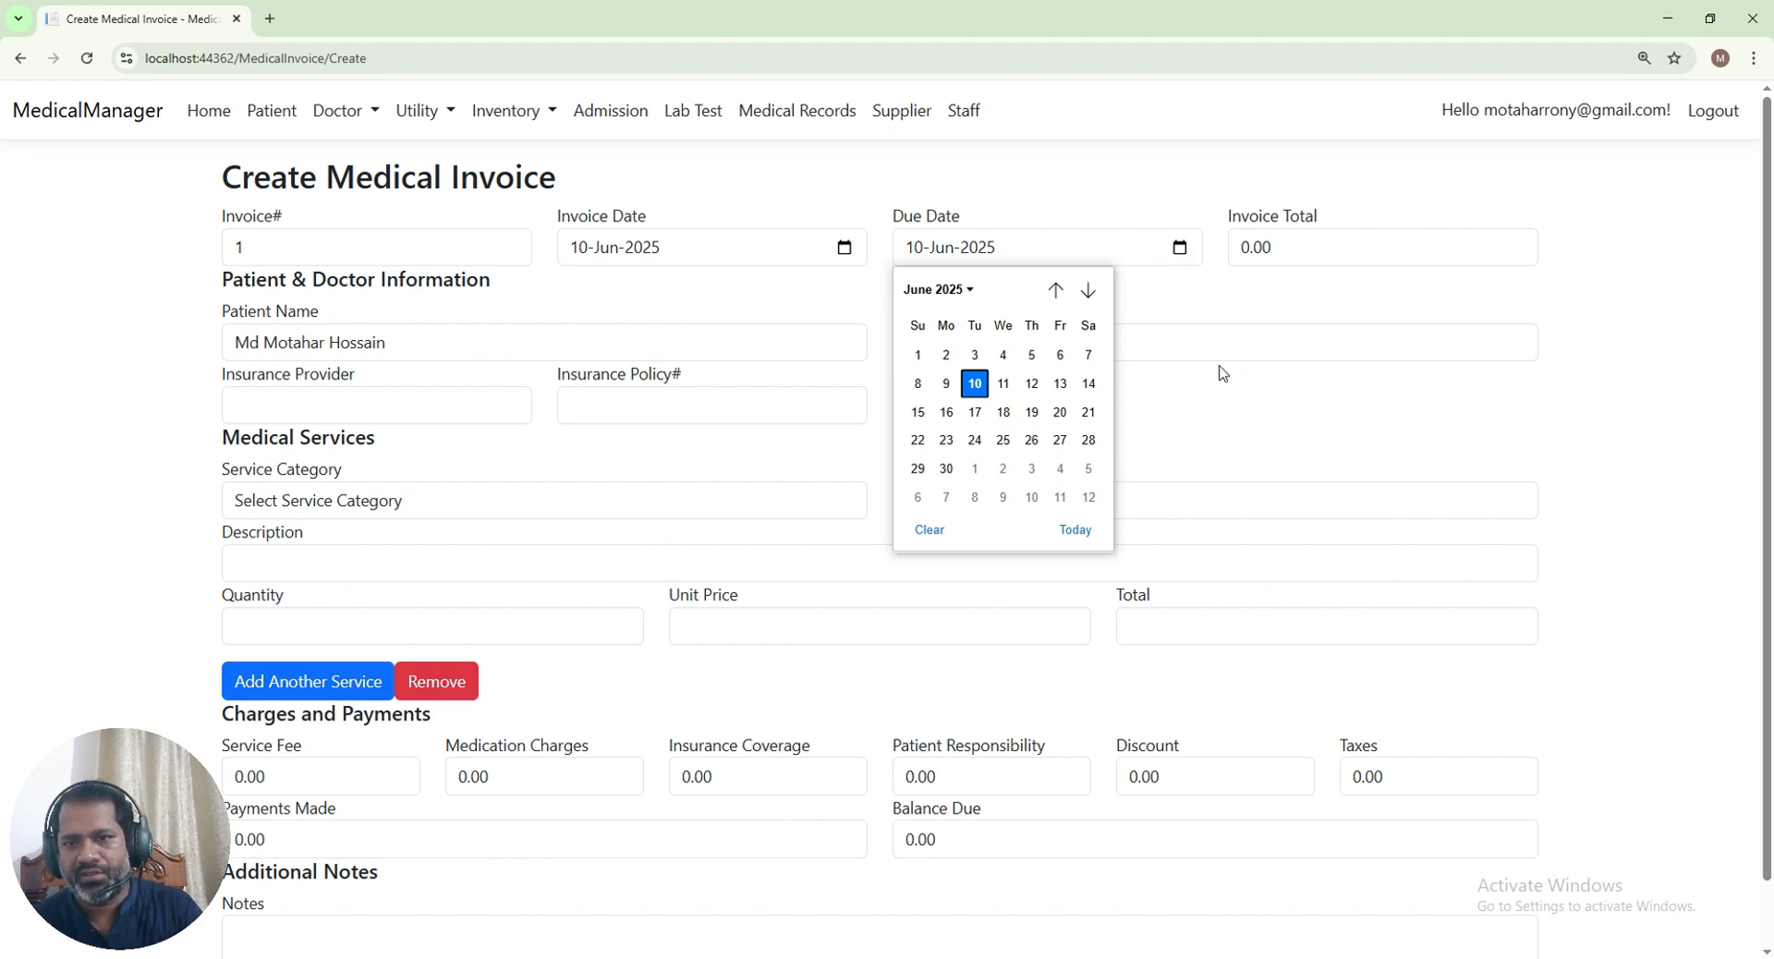
left_click(1236, 319)
left_click_drag(1286, 248, 1254, 258)
left_click(1227, 276)
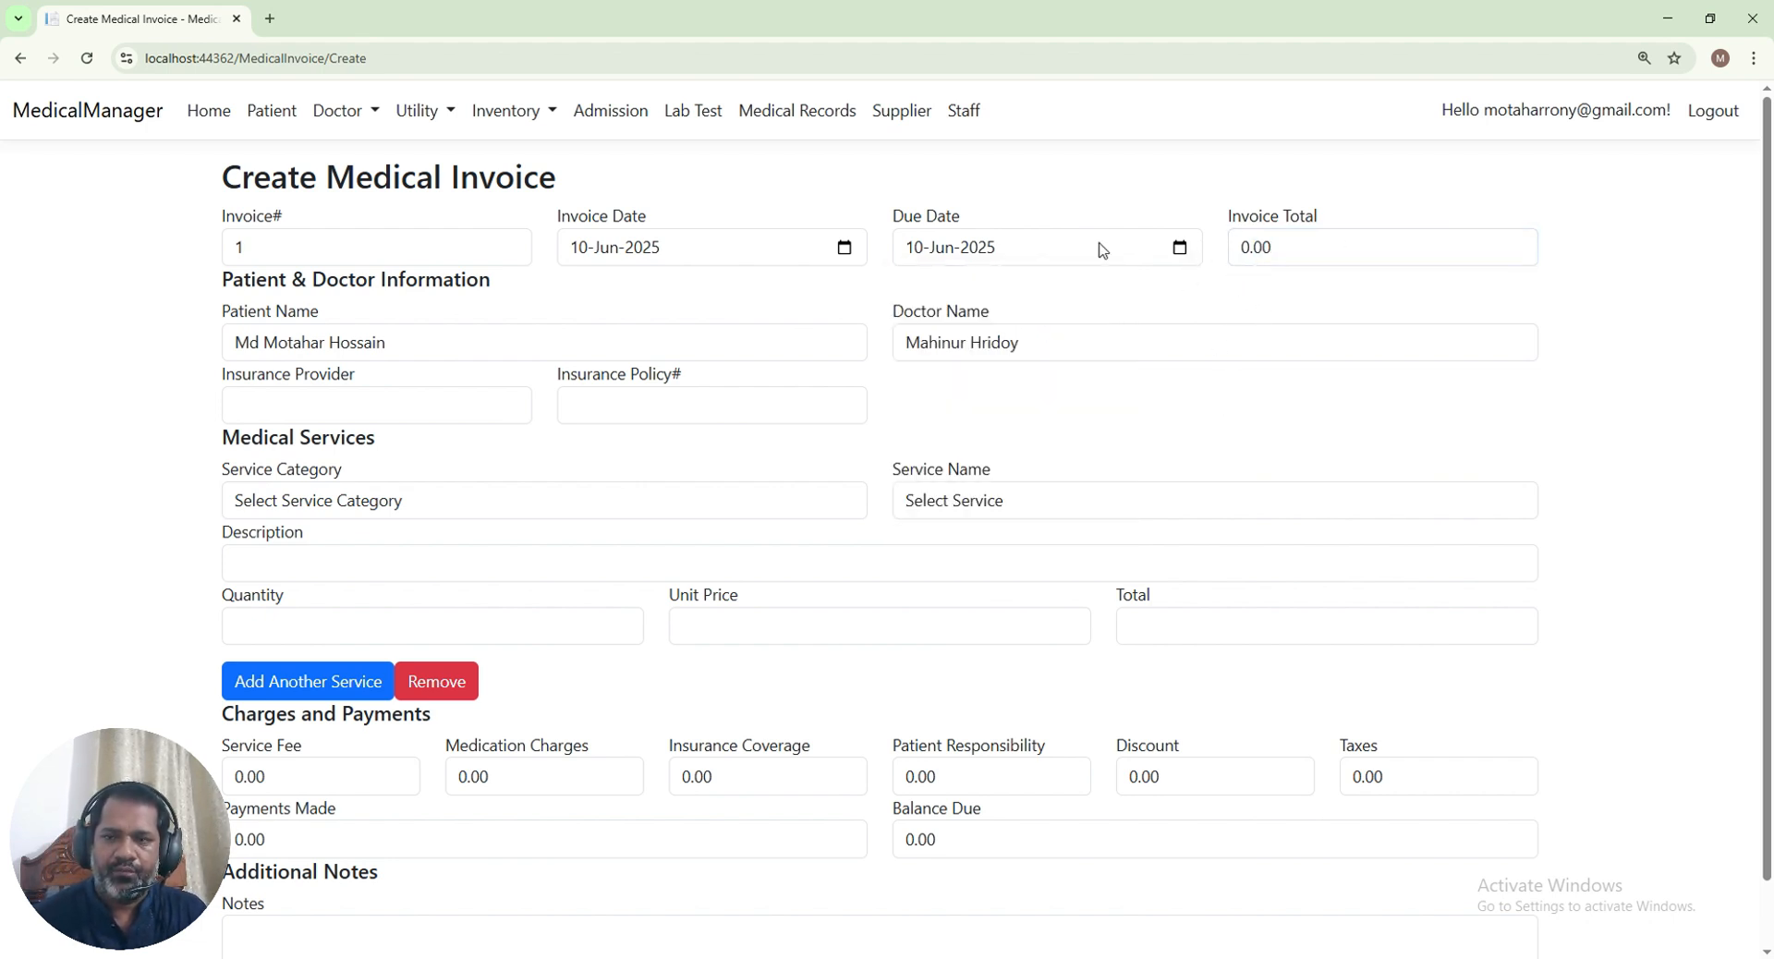
Choose the fourth listed patient for the invoice and check the available doctors, keeping the preselected one
scroll(851, 543, "down", 1)
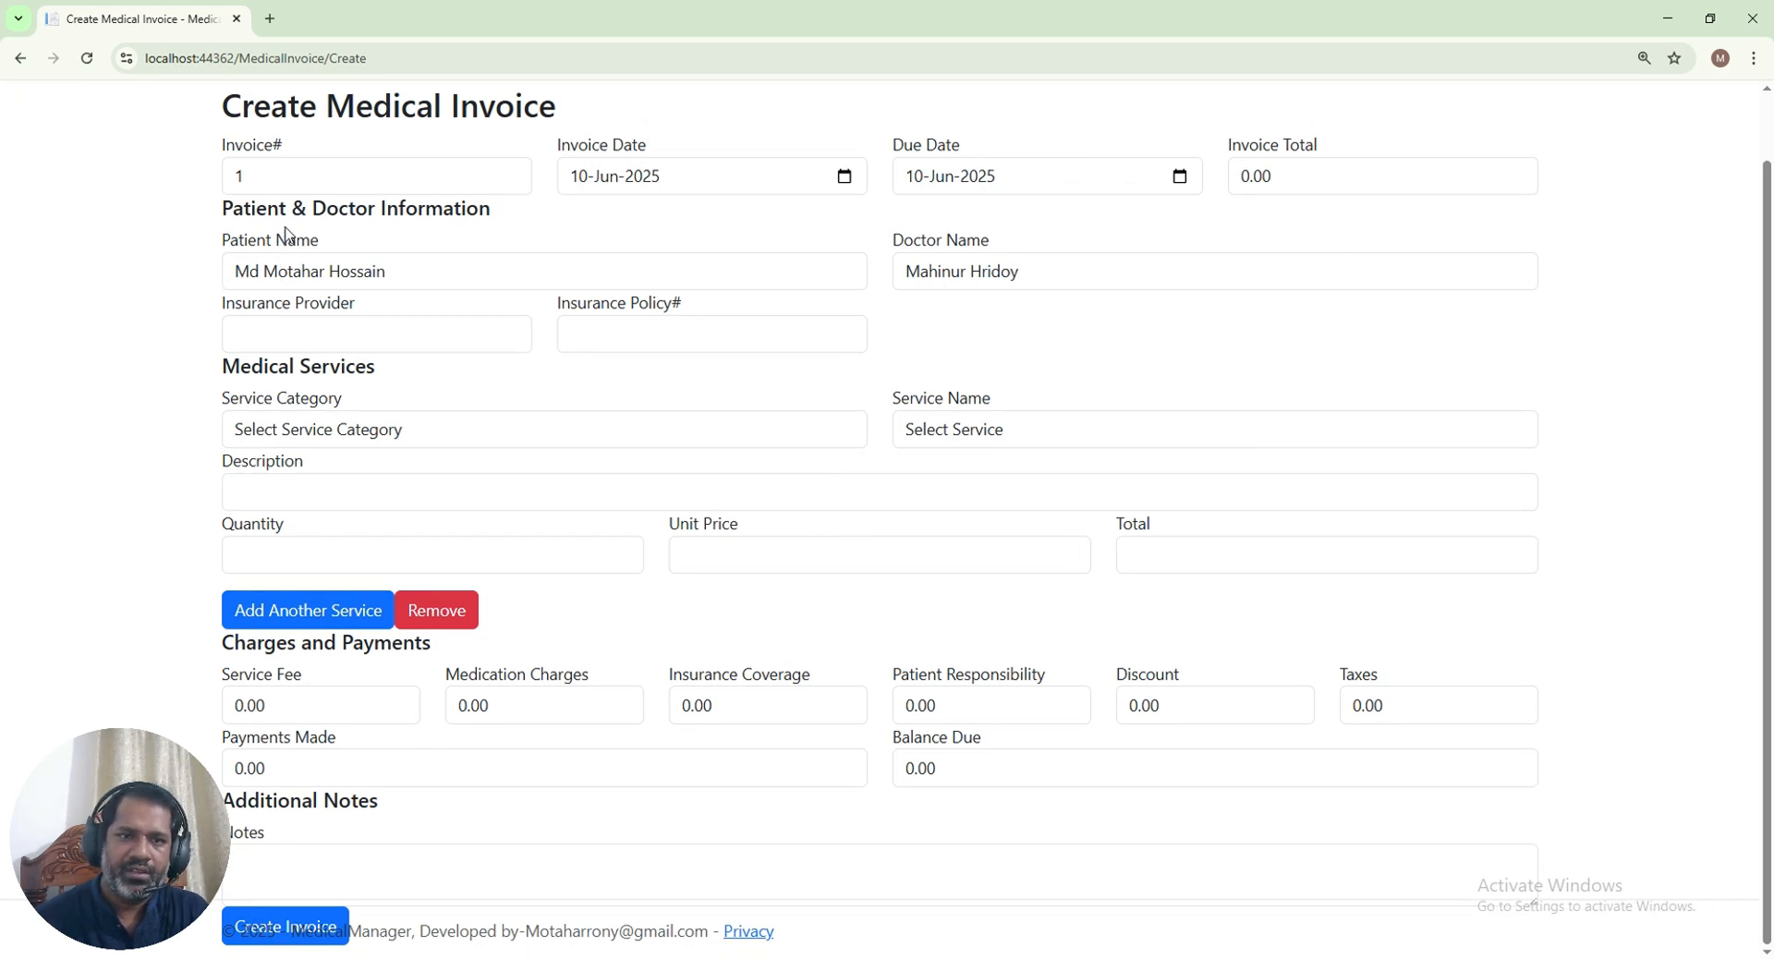
left_click(325, 272)
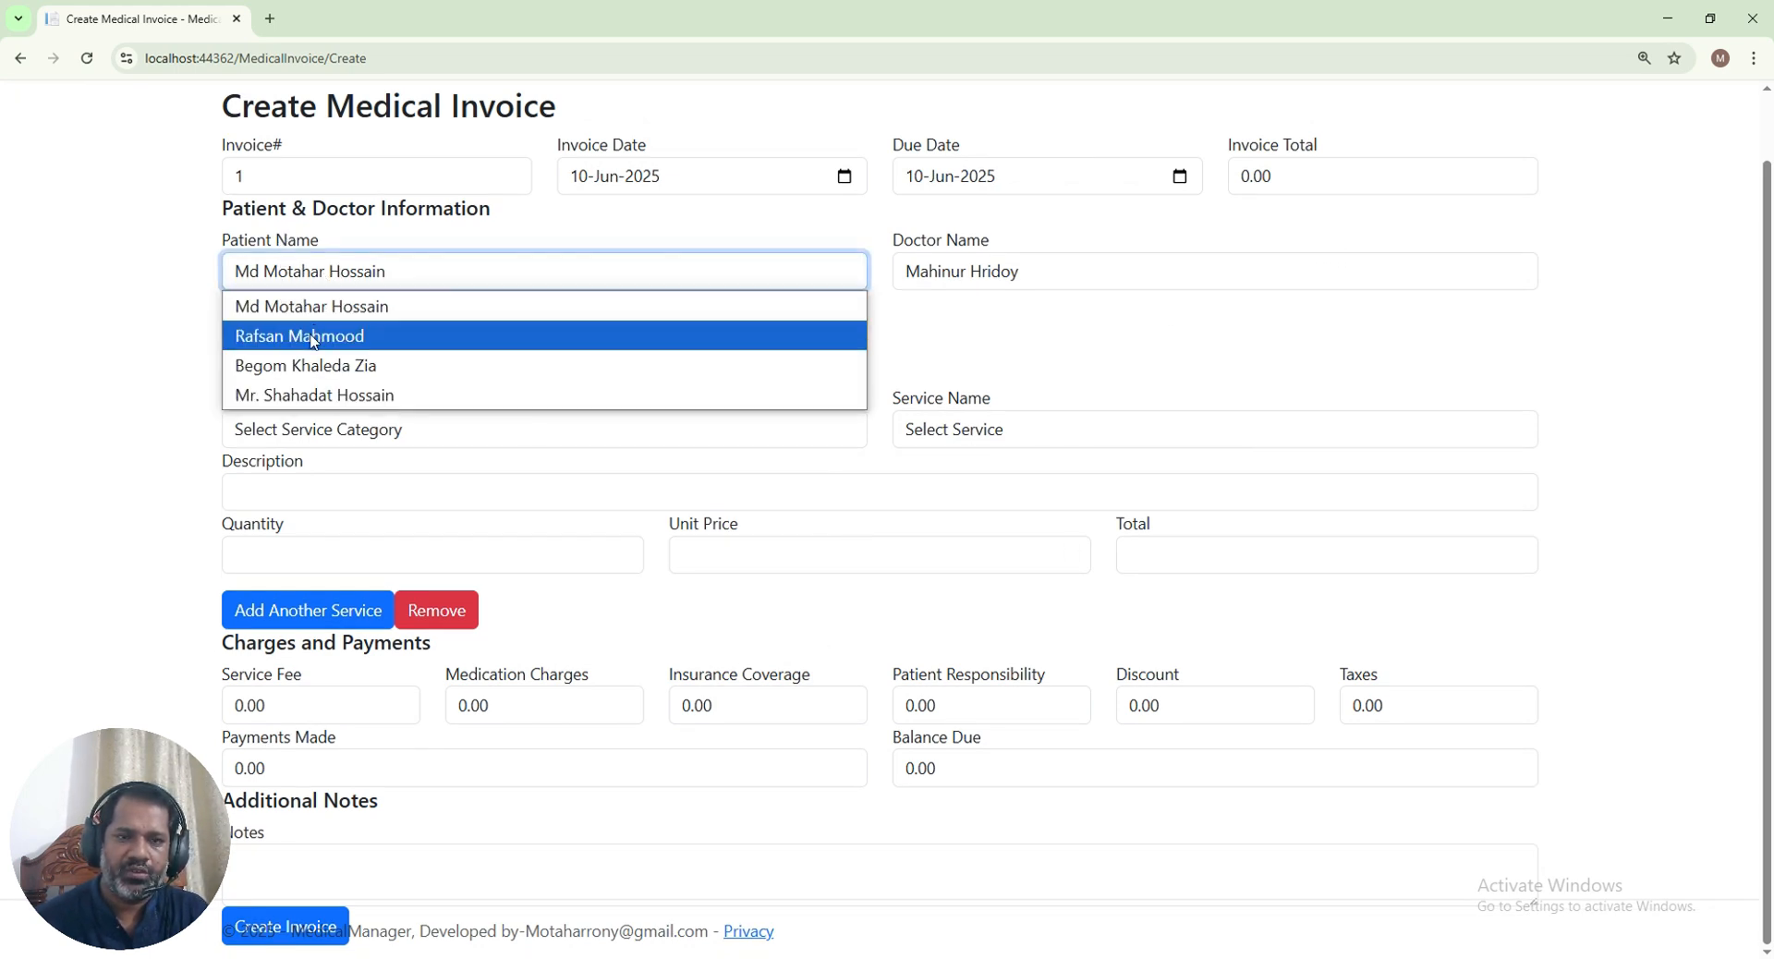
left_click(398, 395)
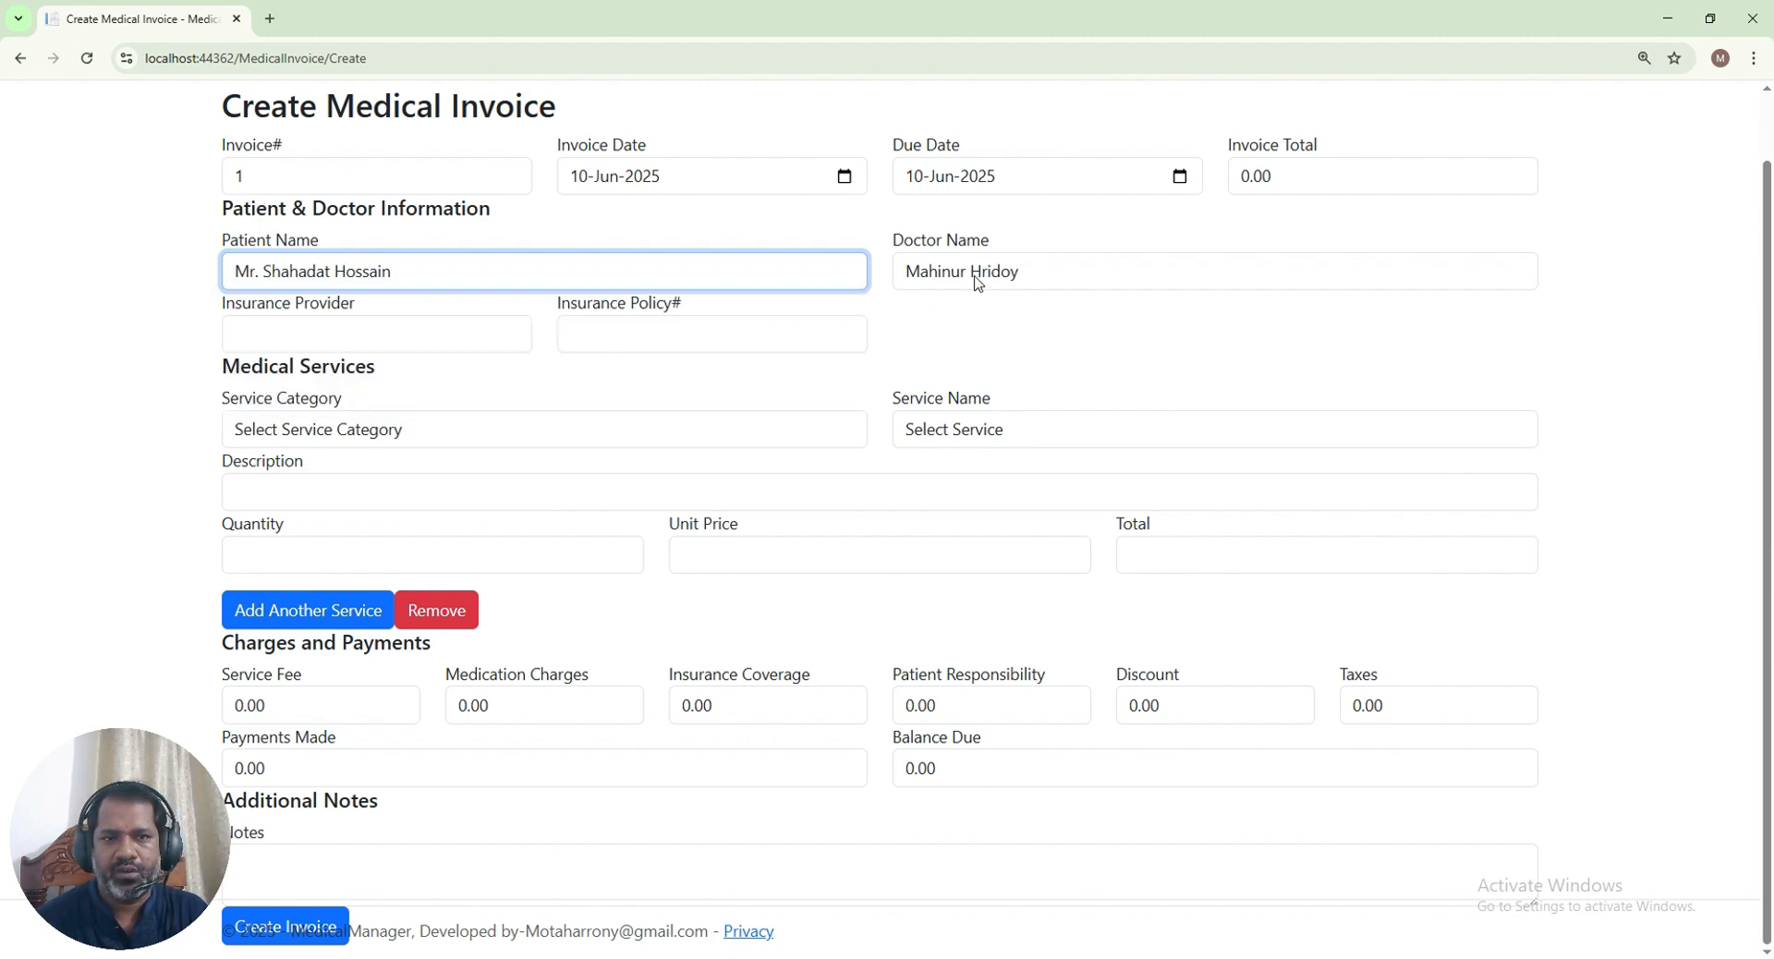
left_click(1005, 279)
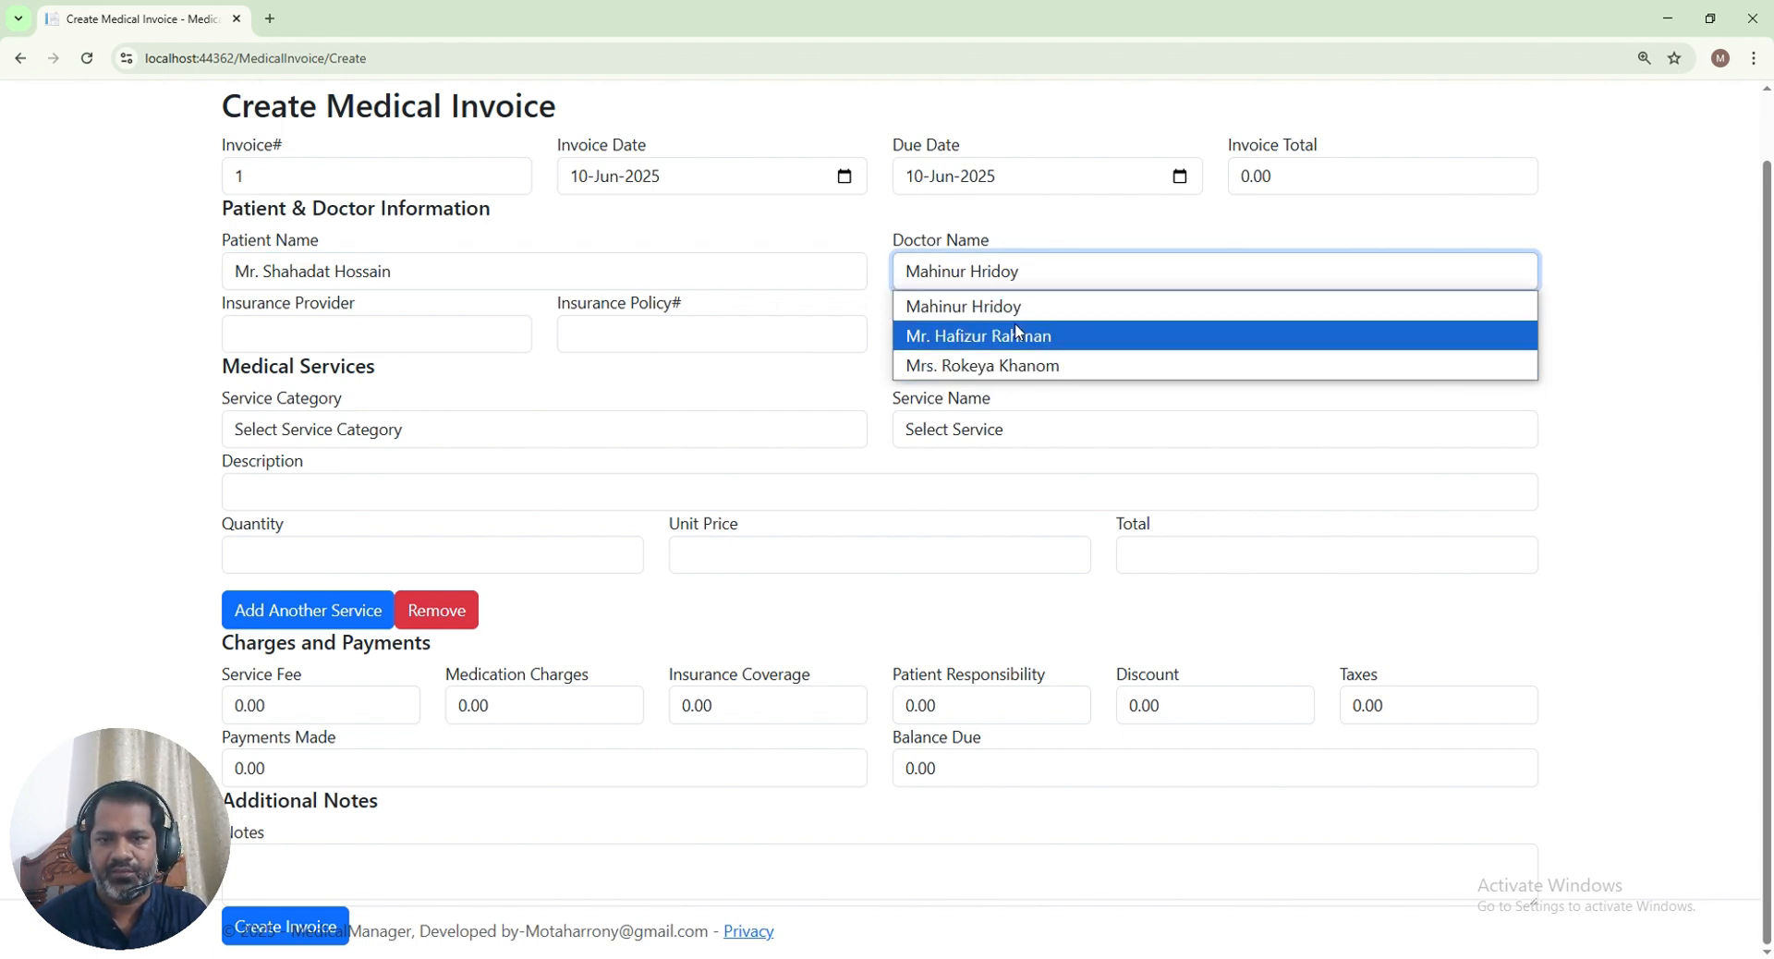
left_click(1580, 393)
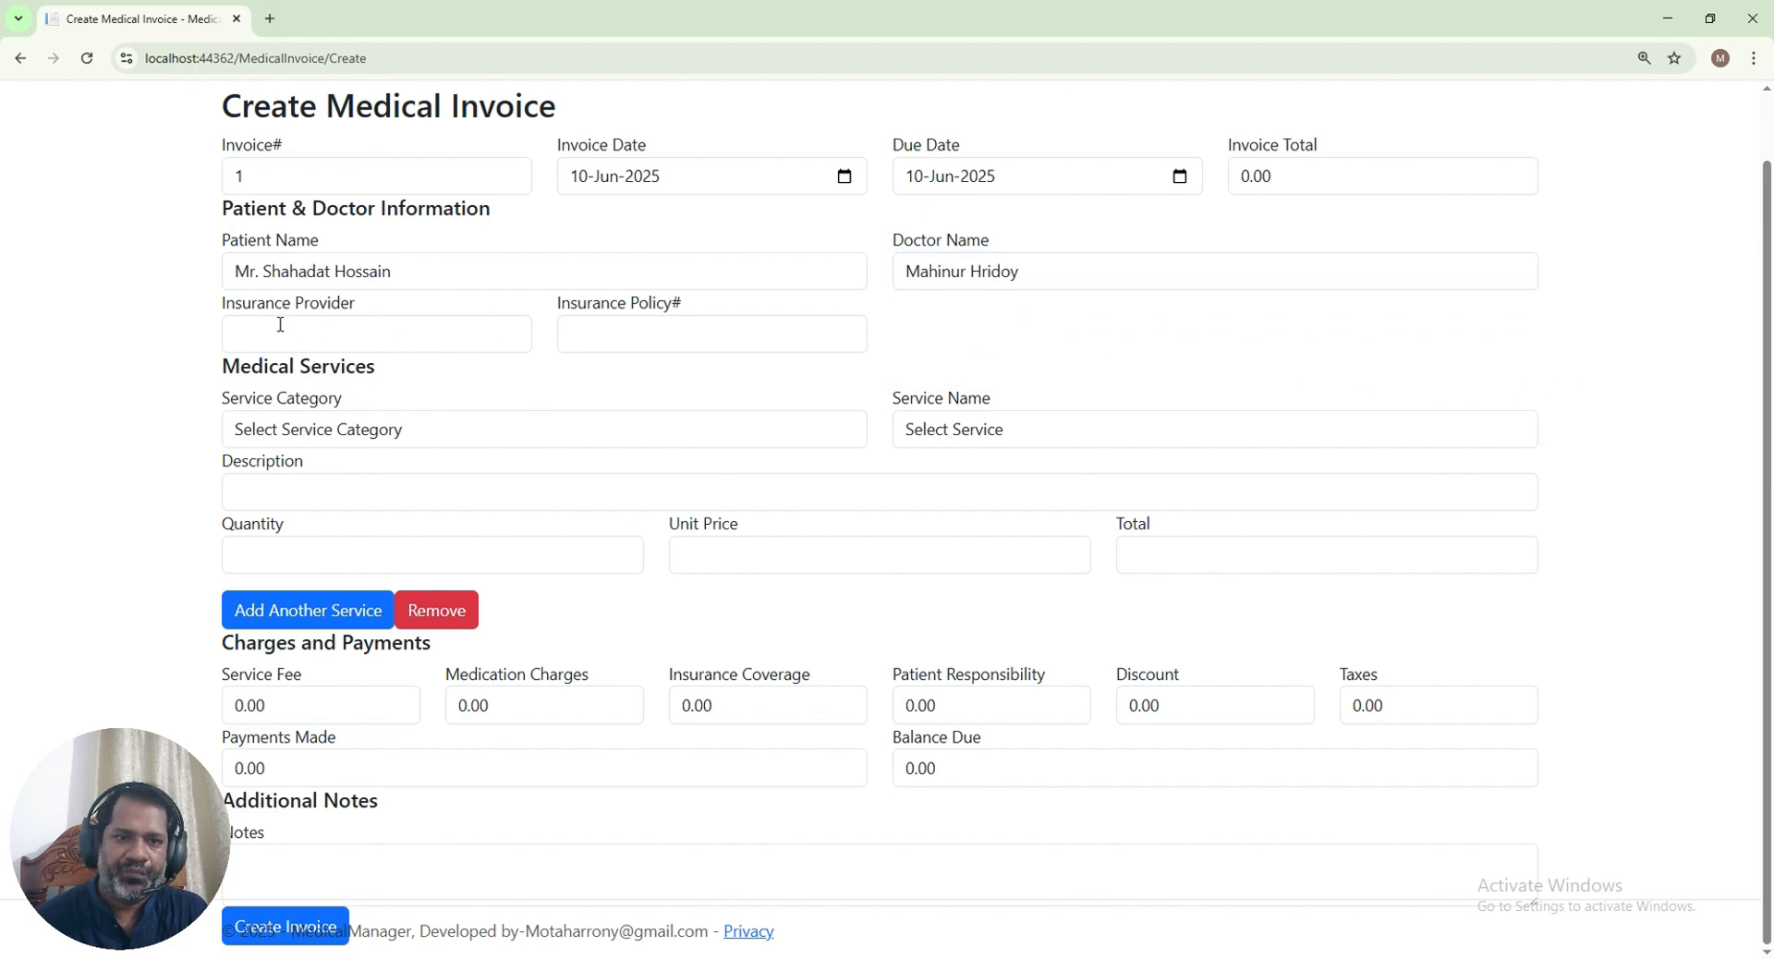
Examine the invoice's insurance provider and insurance policy number fields along with their suggested entries
left_click(332, 331)
left_click(671, 330)
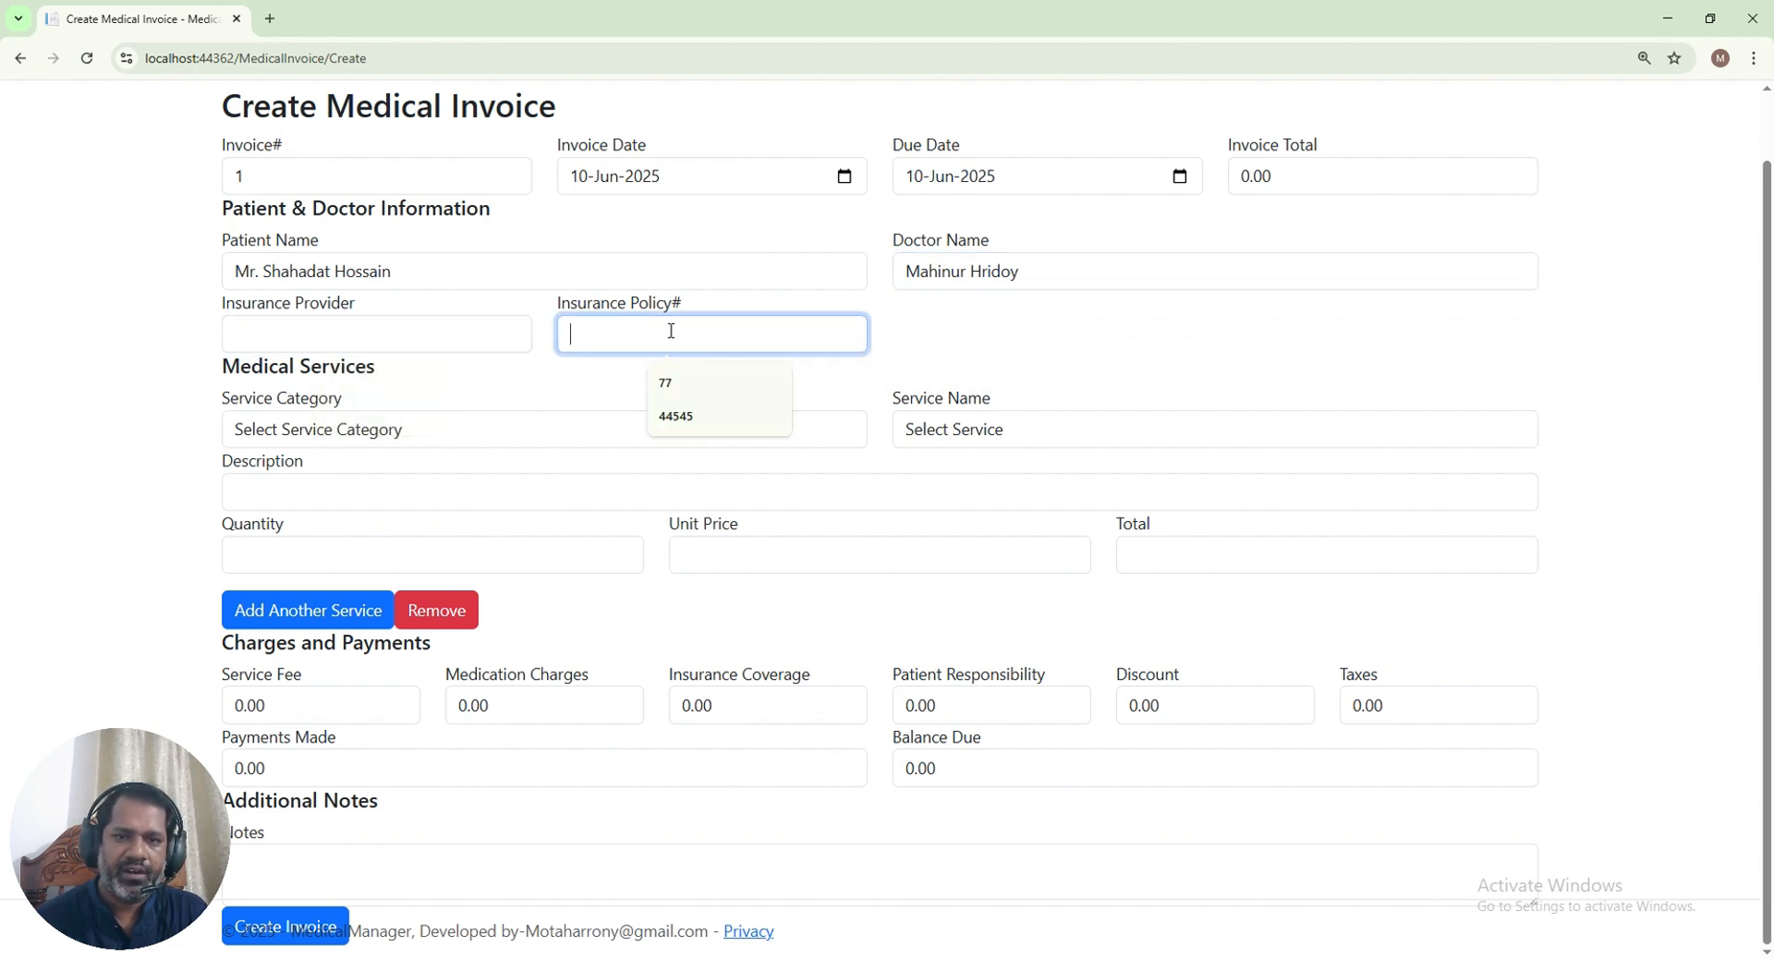
left_click(439, 328)
left_click(466, 336)
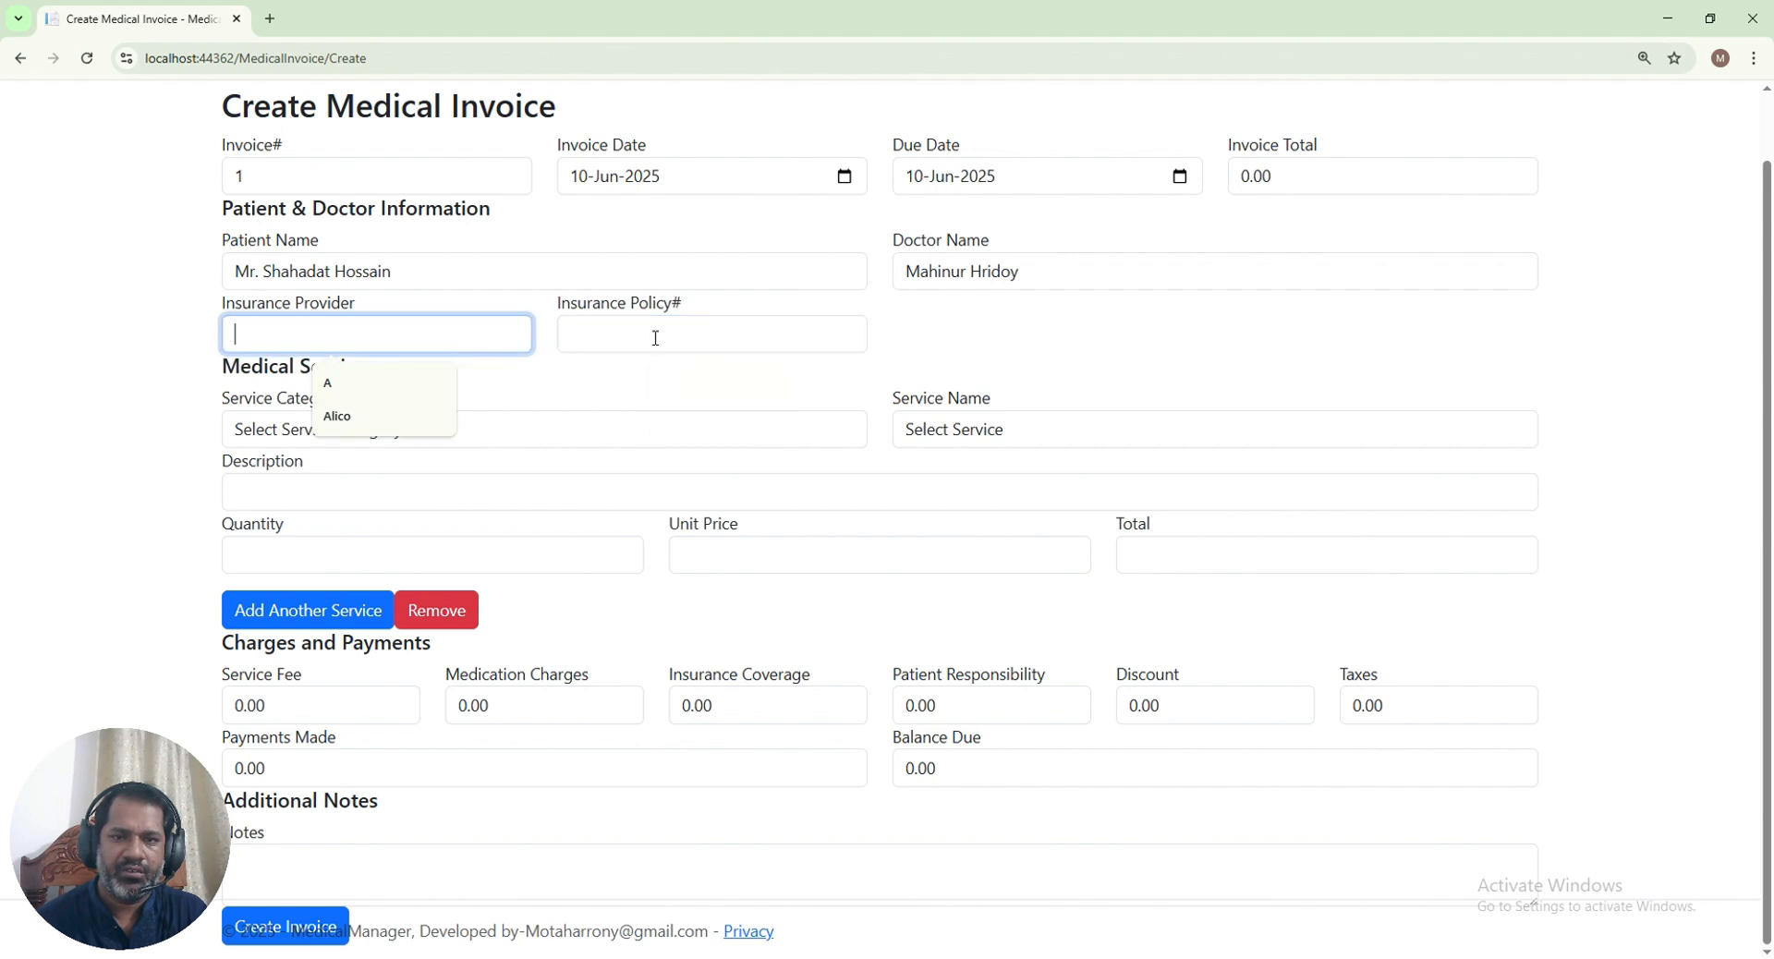
left_click(653, 336)
left_click(400, 336)
left_click(640, 334)
left_click(445, 333)
left_click(679, 336)
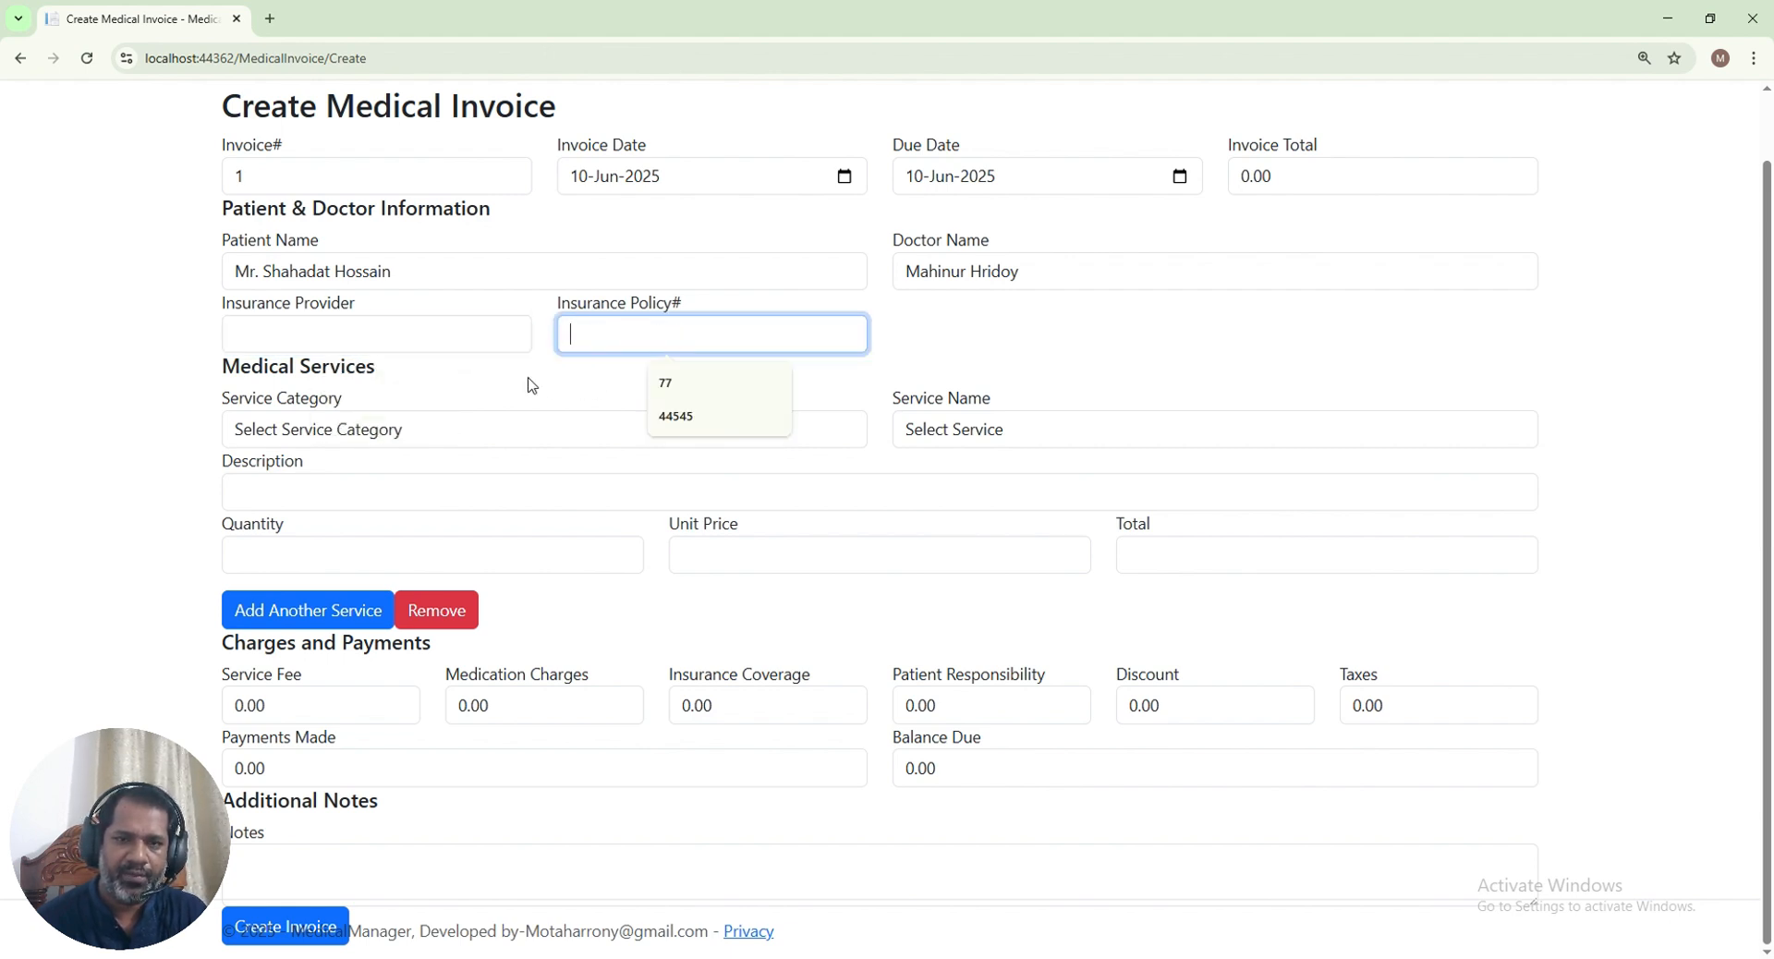
left_click(812, 360)
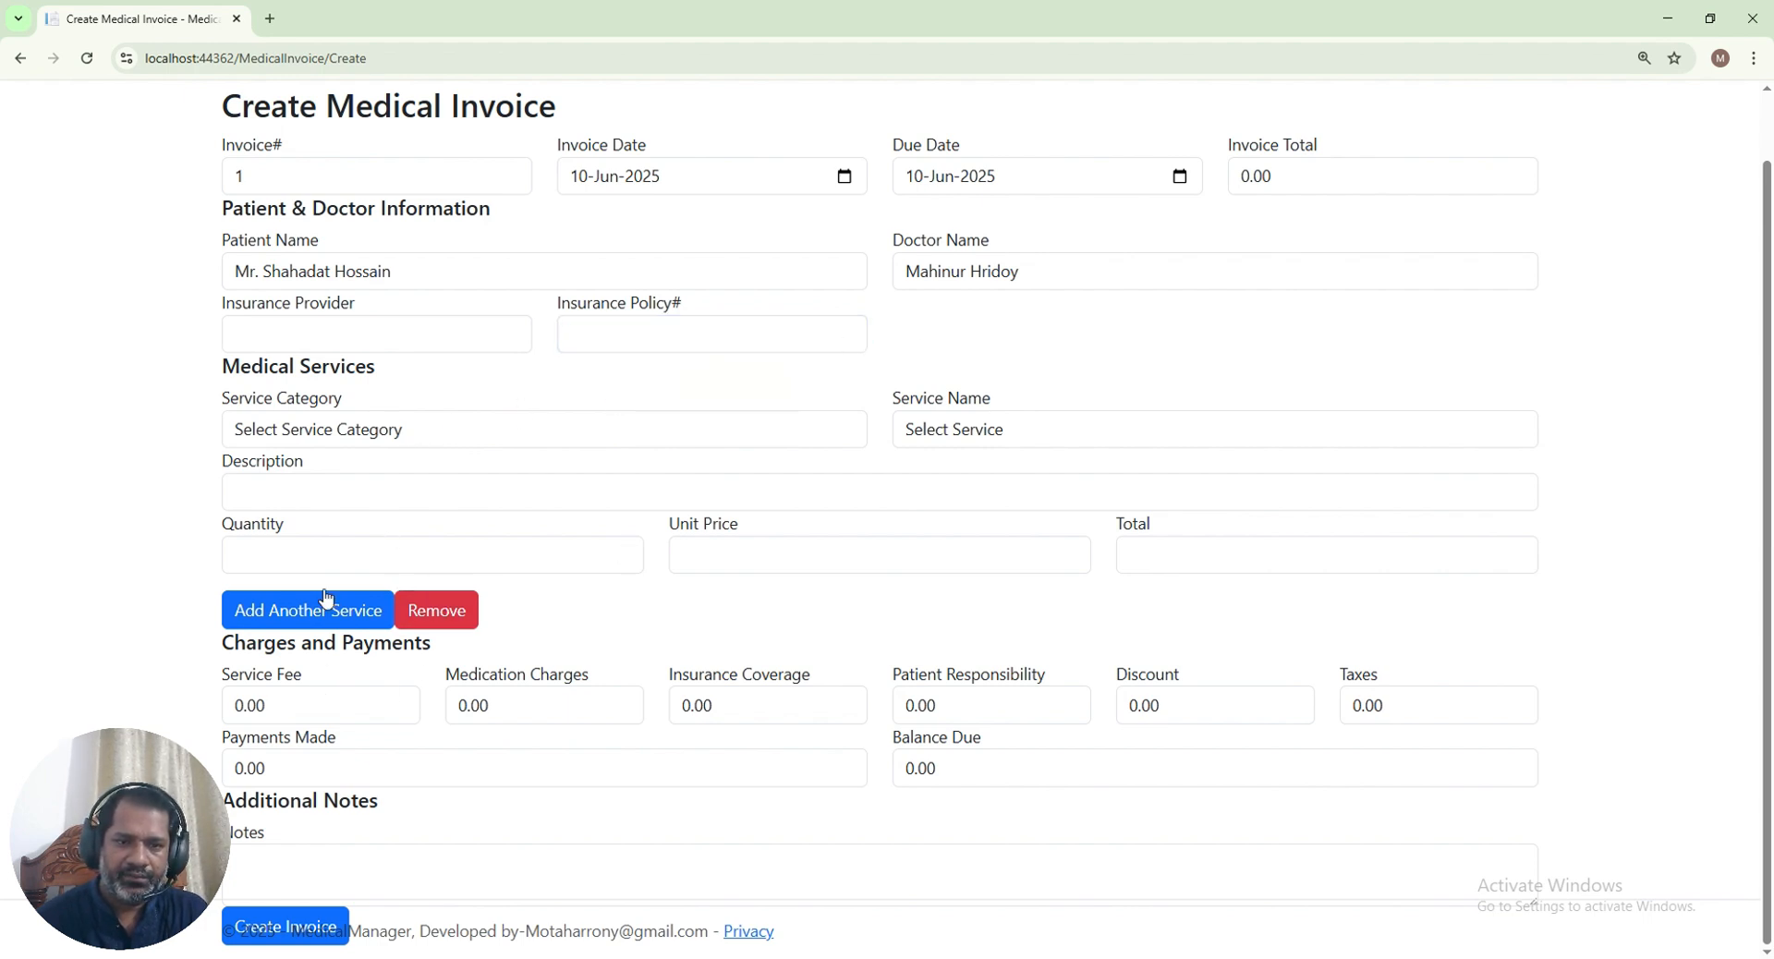
Set the first service's category to Bioscopy and check the service names offered for it
left_click_drag(255, 371, 385, 374)
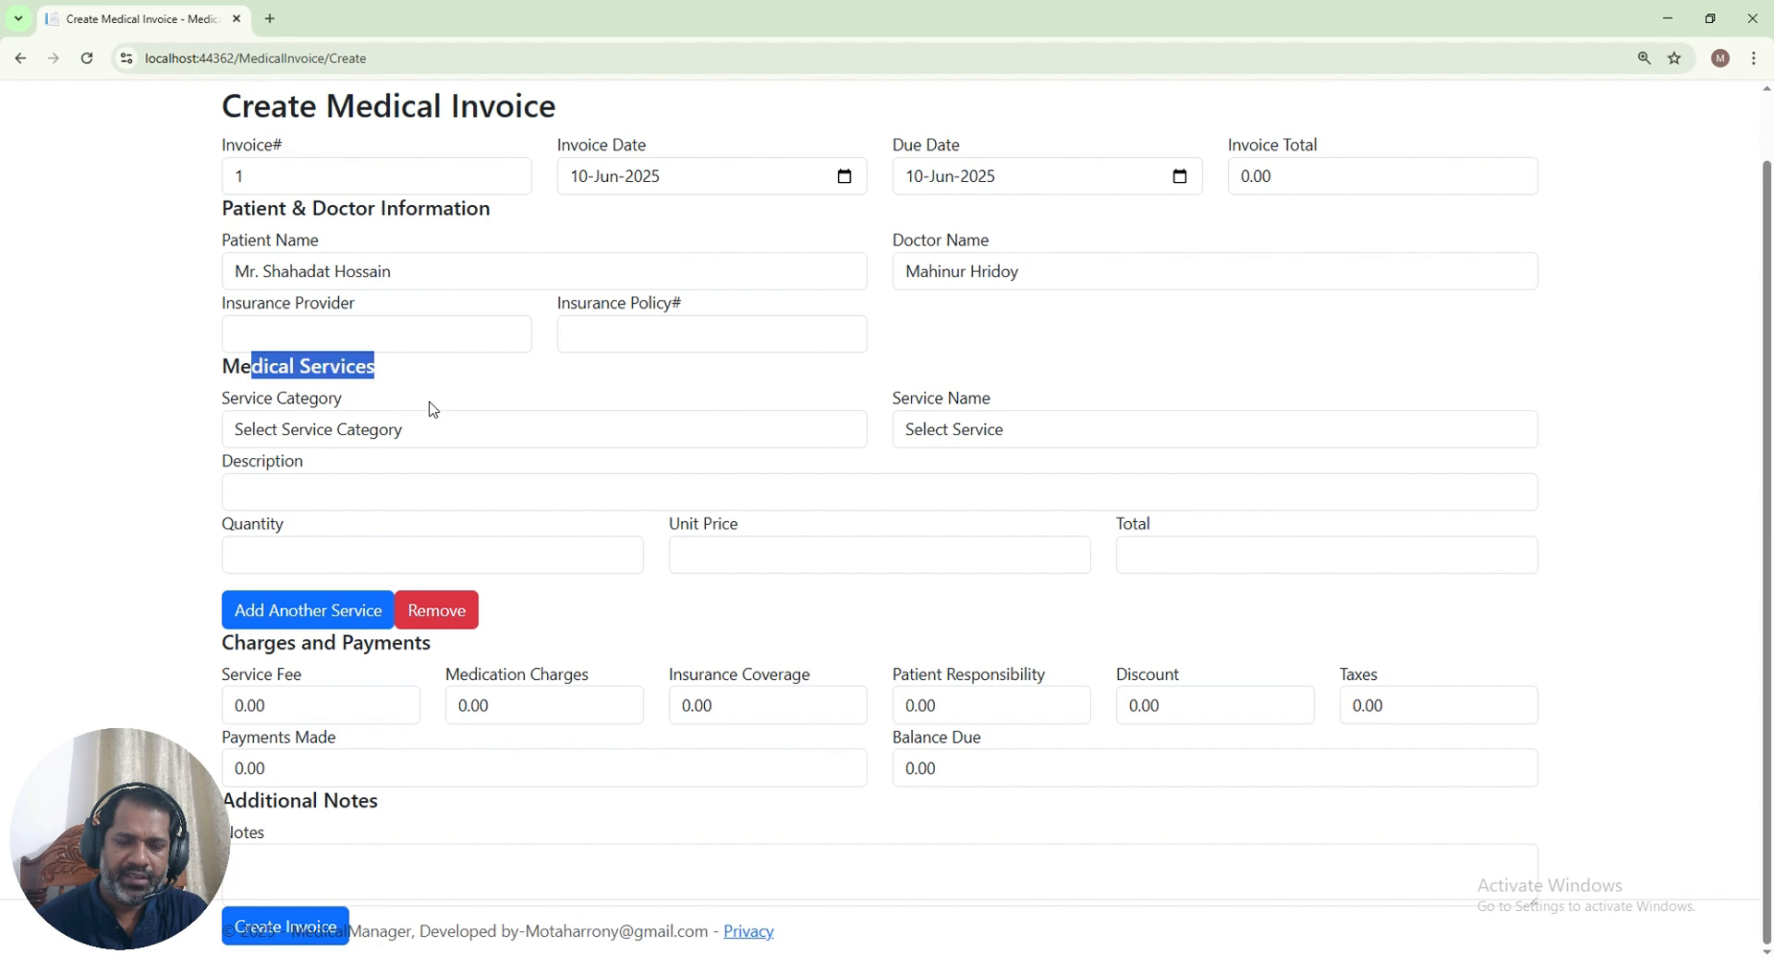
left_click(276, 438)
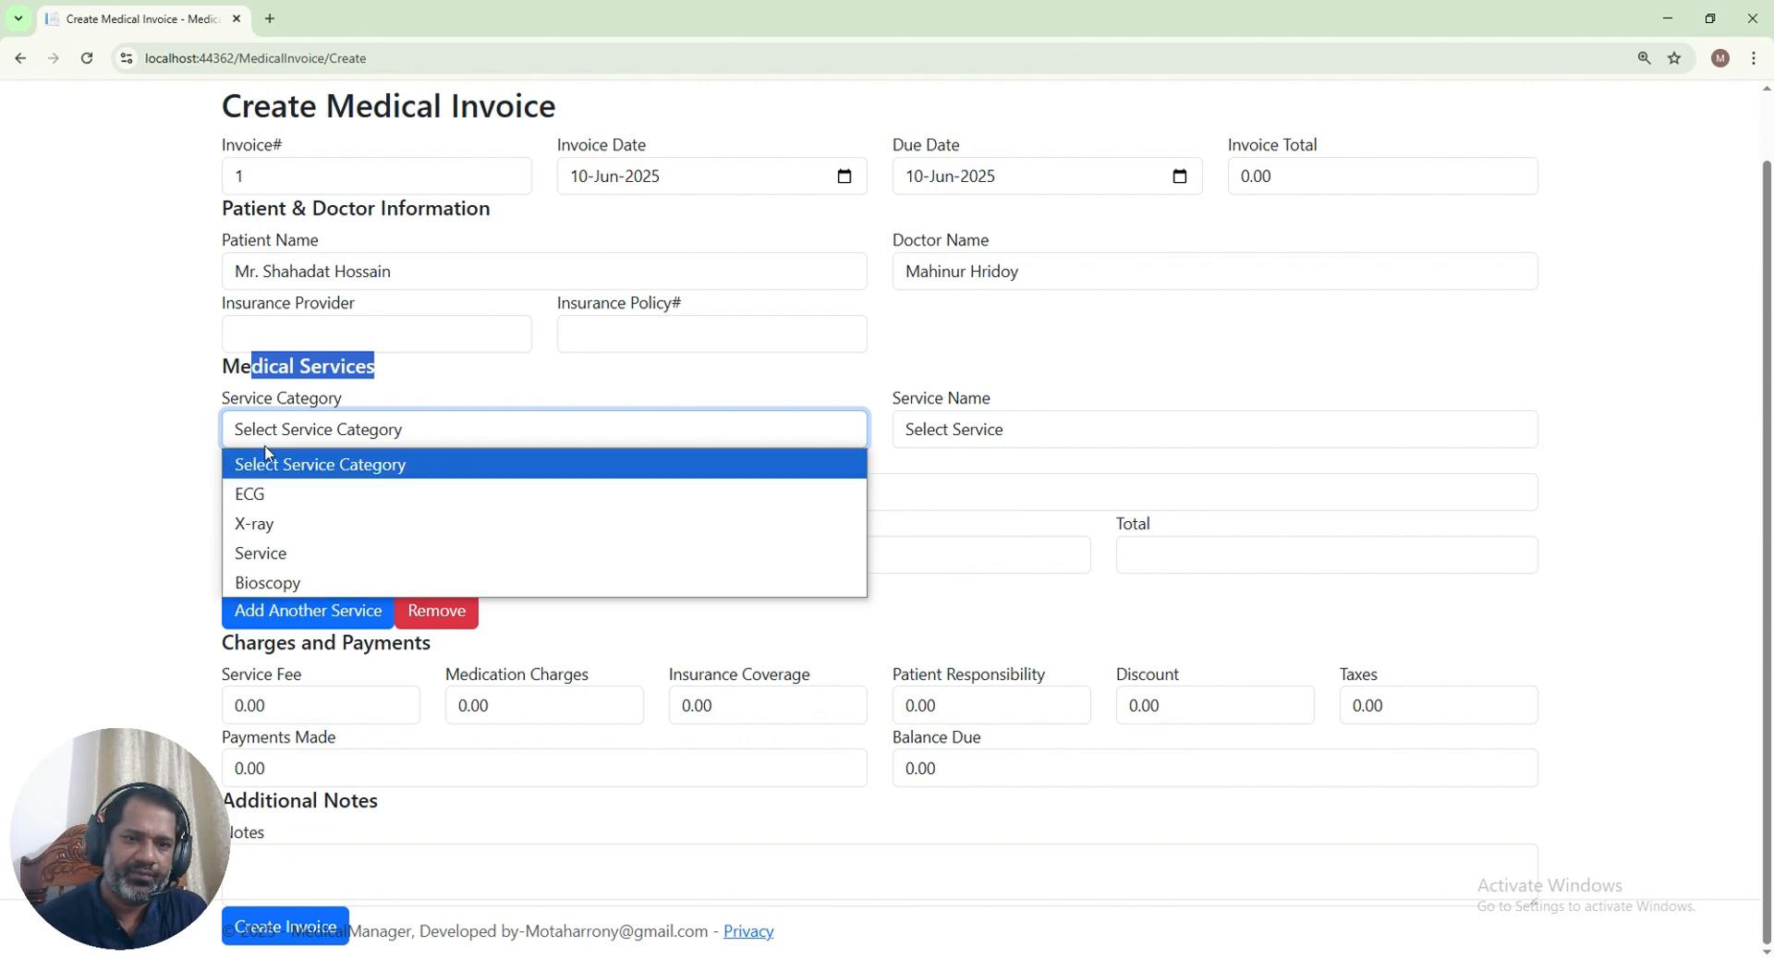
left_click(238, 586)
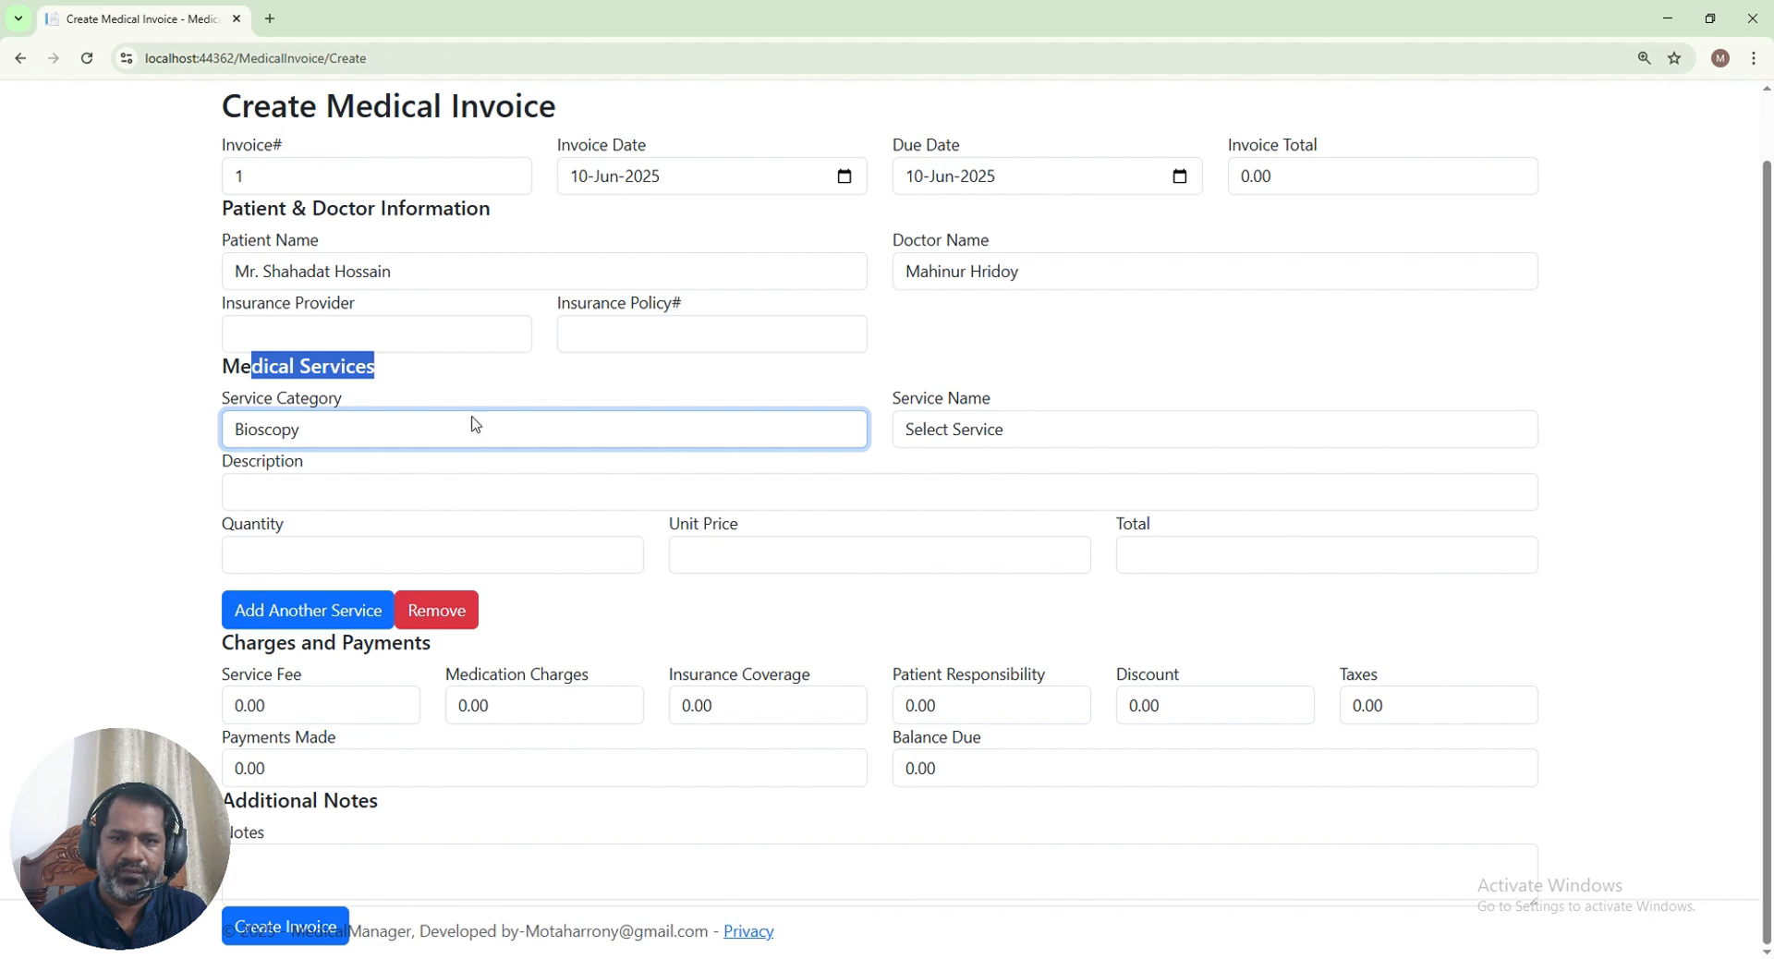
left_click(990, 432)
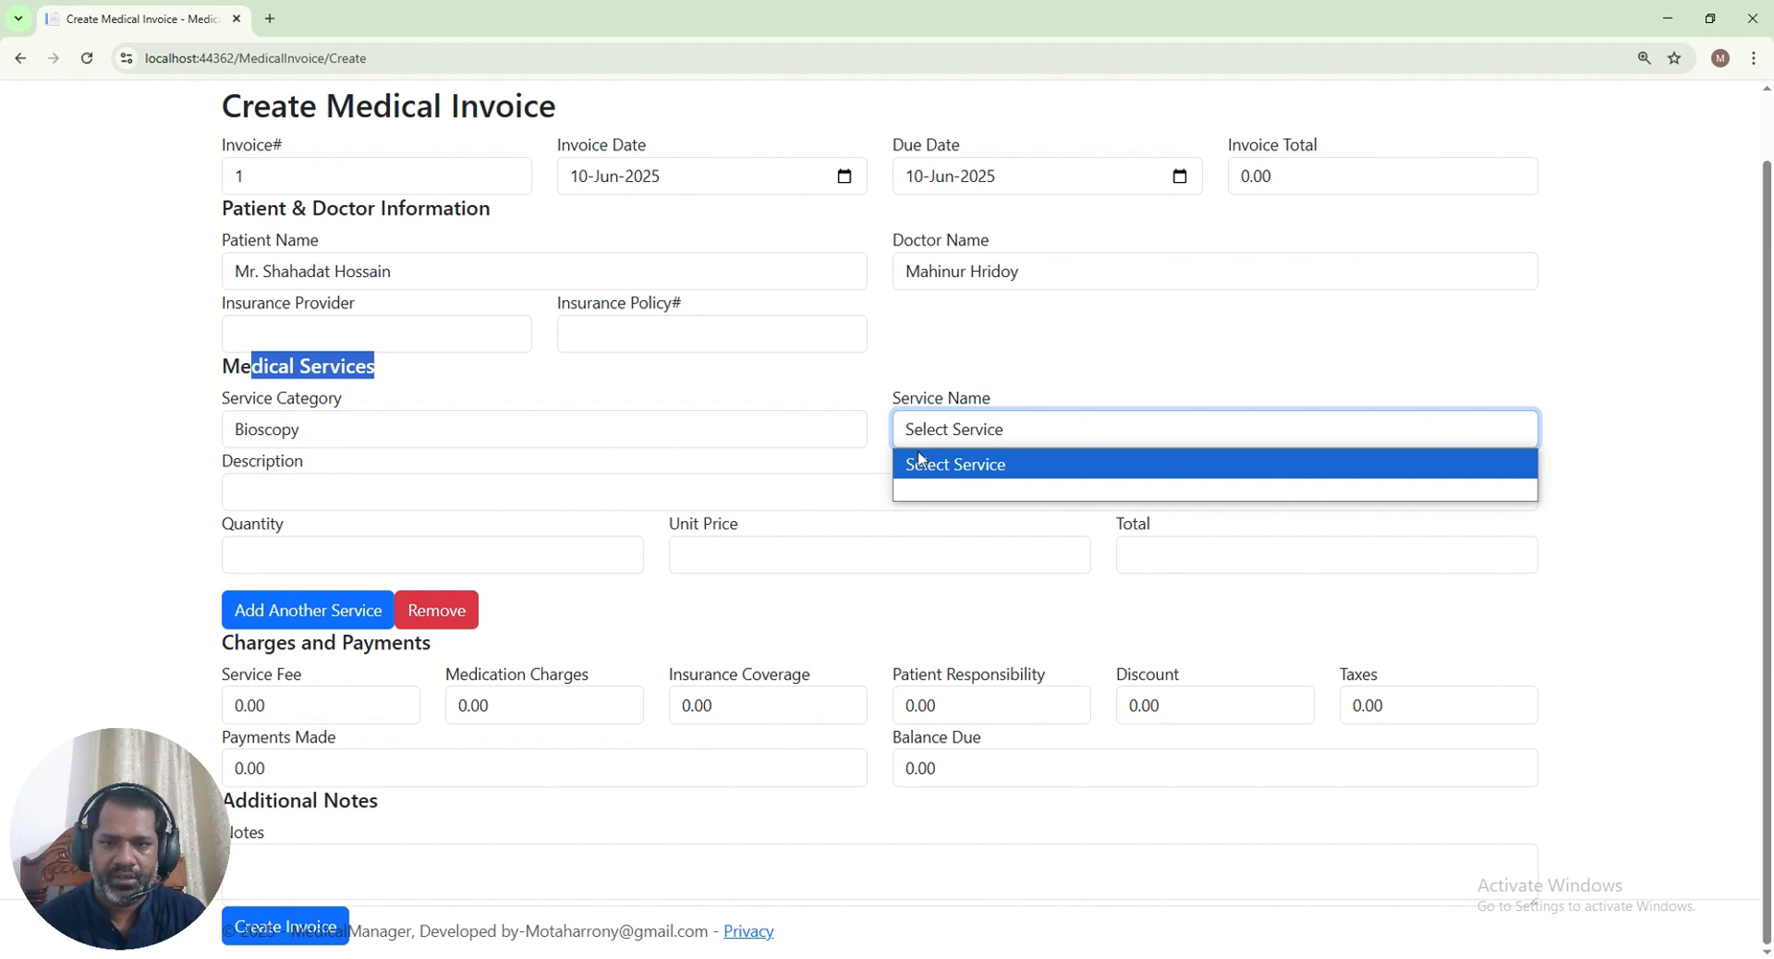
left_click(957, 360)
Go through the first service's description, quantity, unit price and total fields, and add another service entry to the invoice
left_click(318, 486)
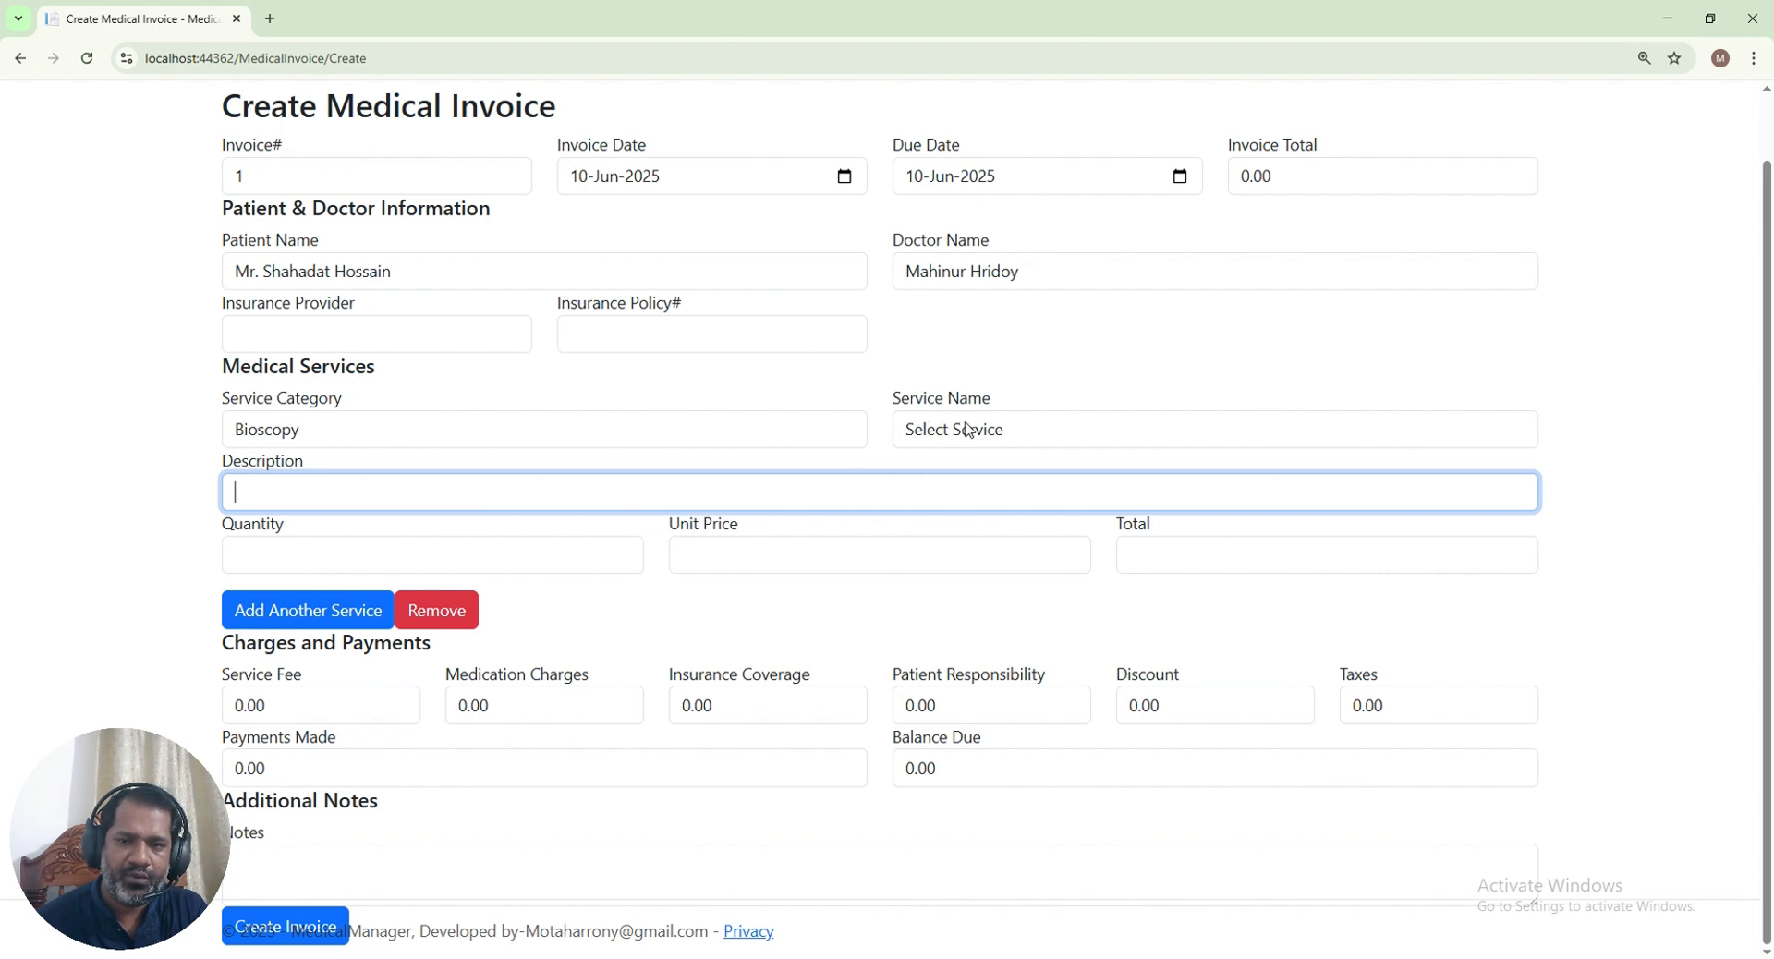
left_click(302, 555)
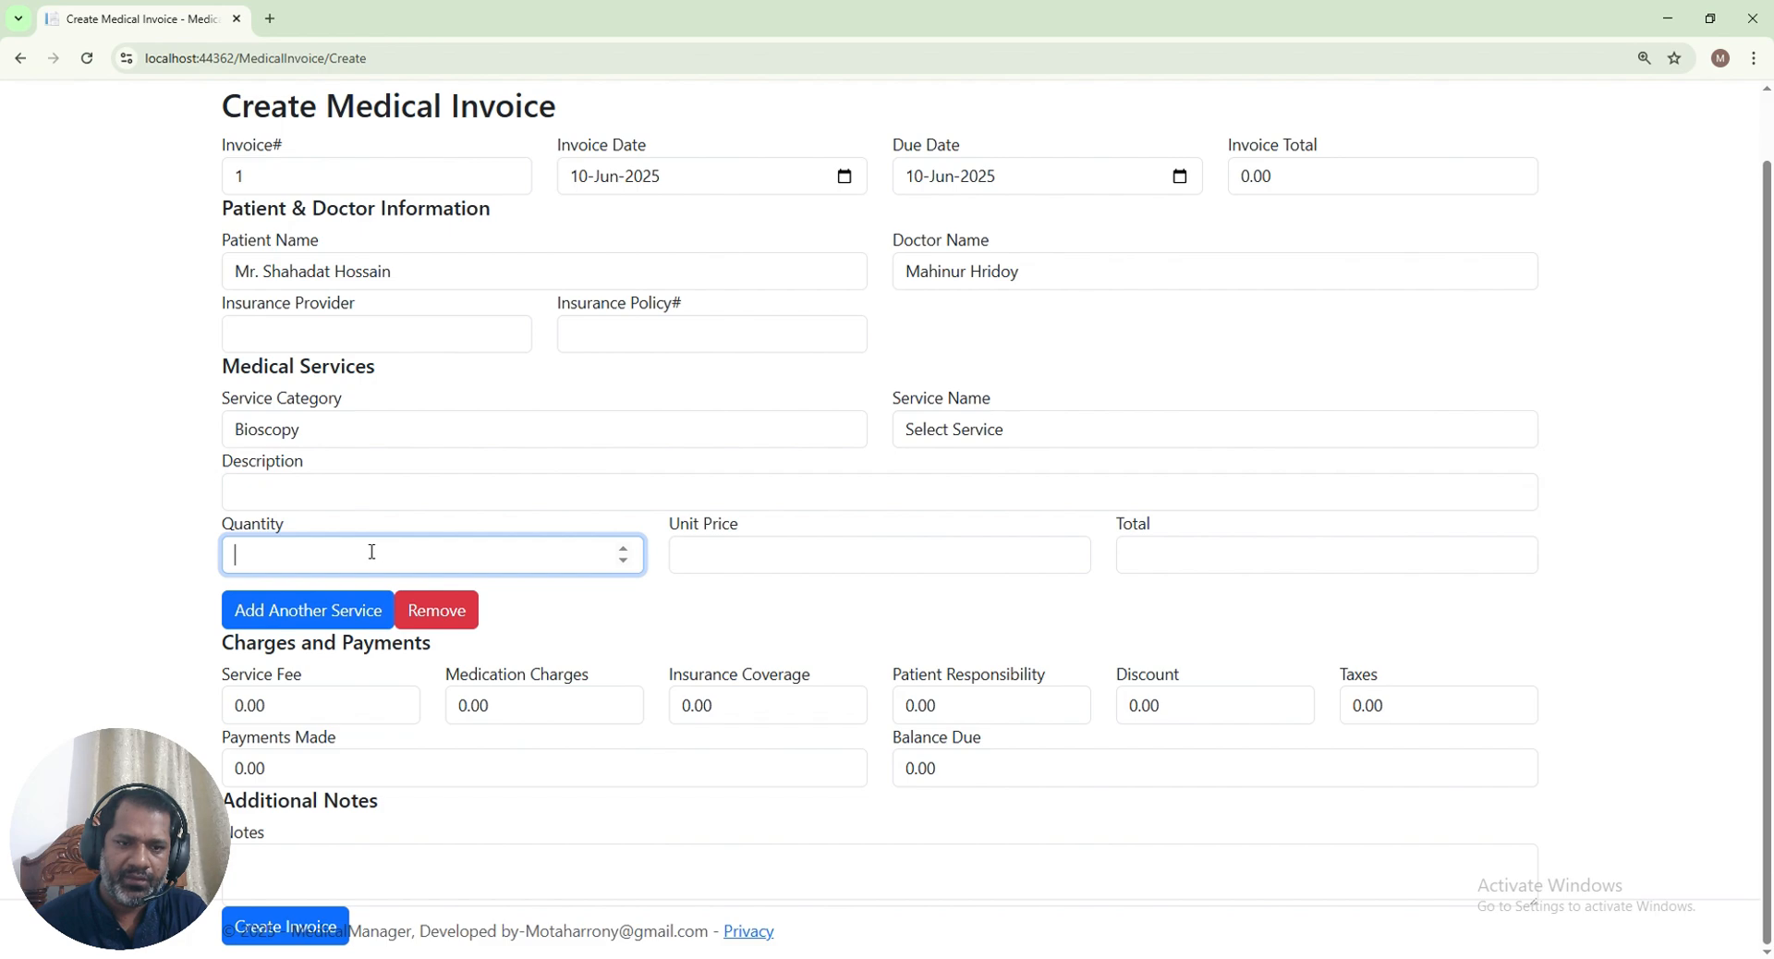
left_click(756, 552)
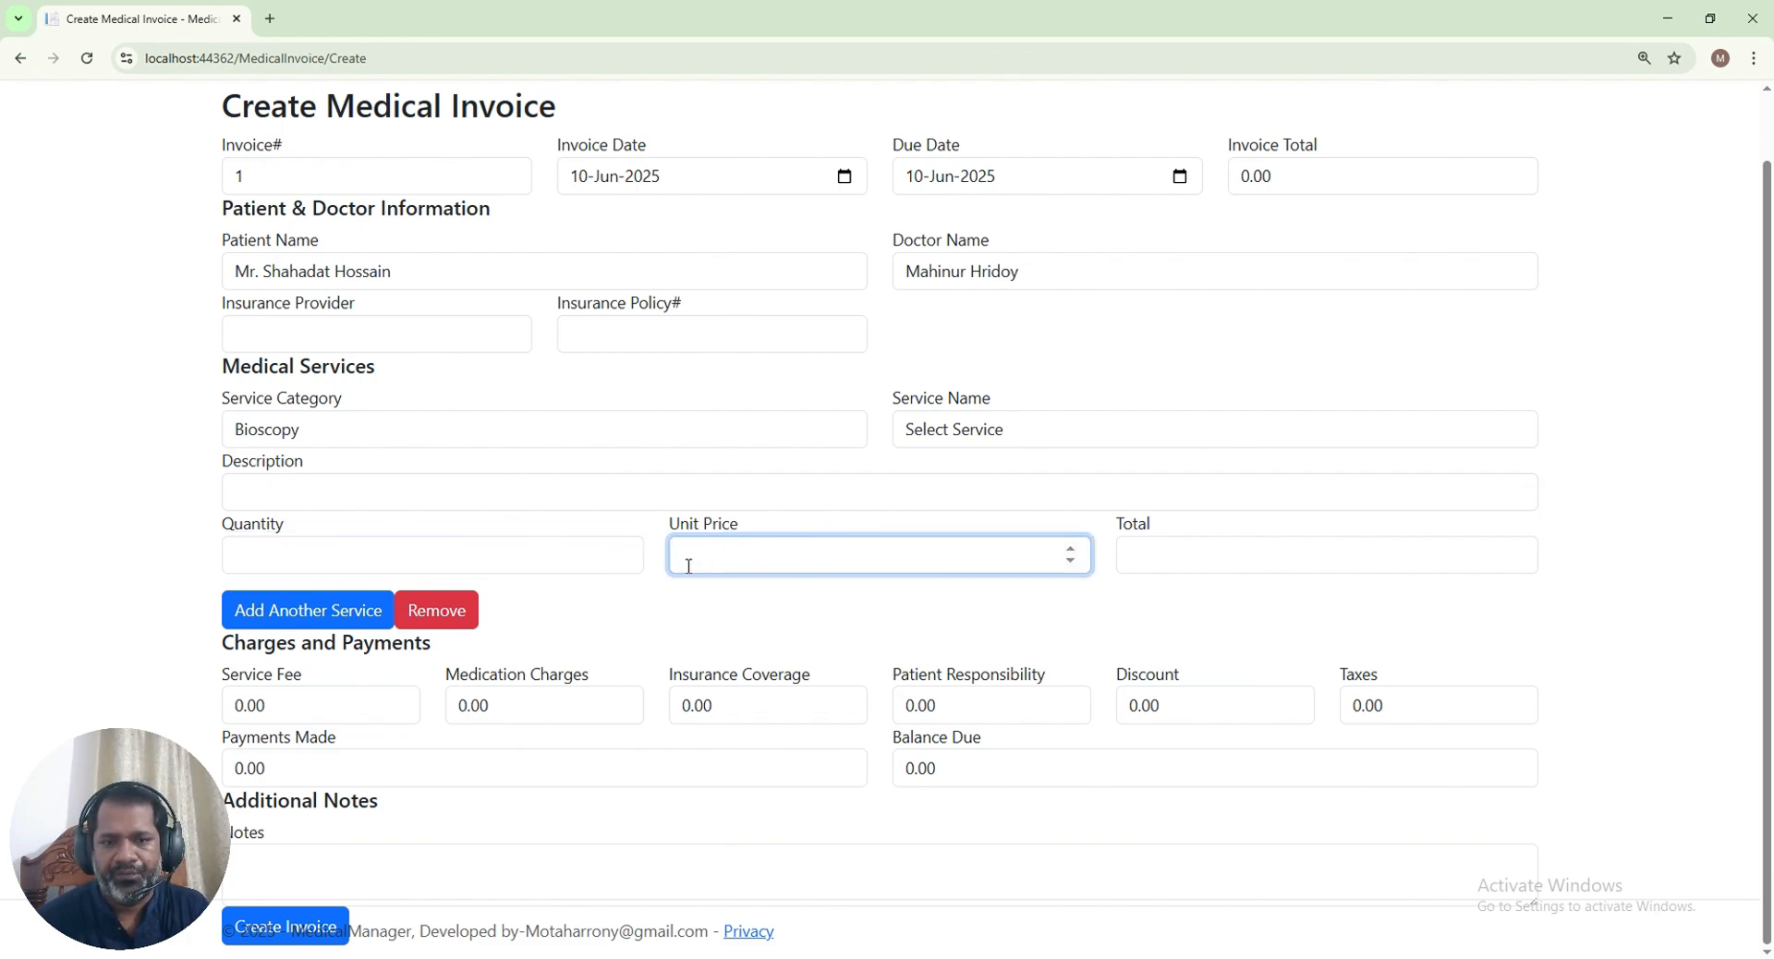
left_click(371, 547)
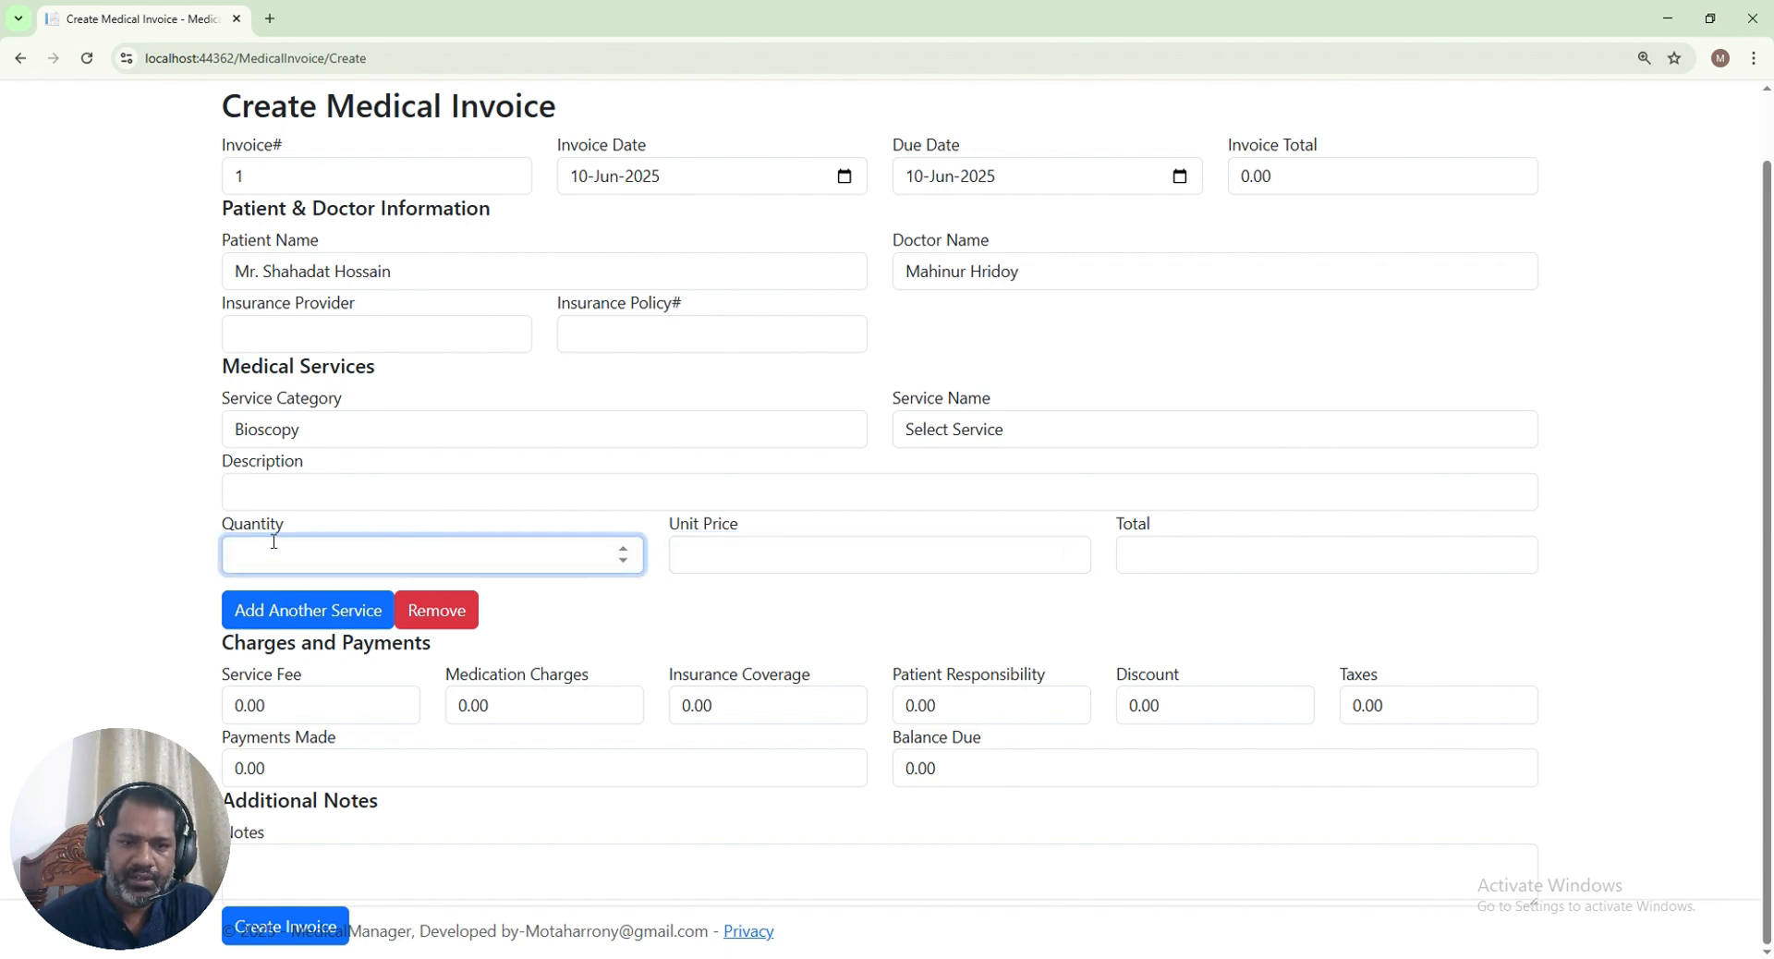
left_click(1166, 556)
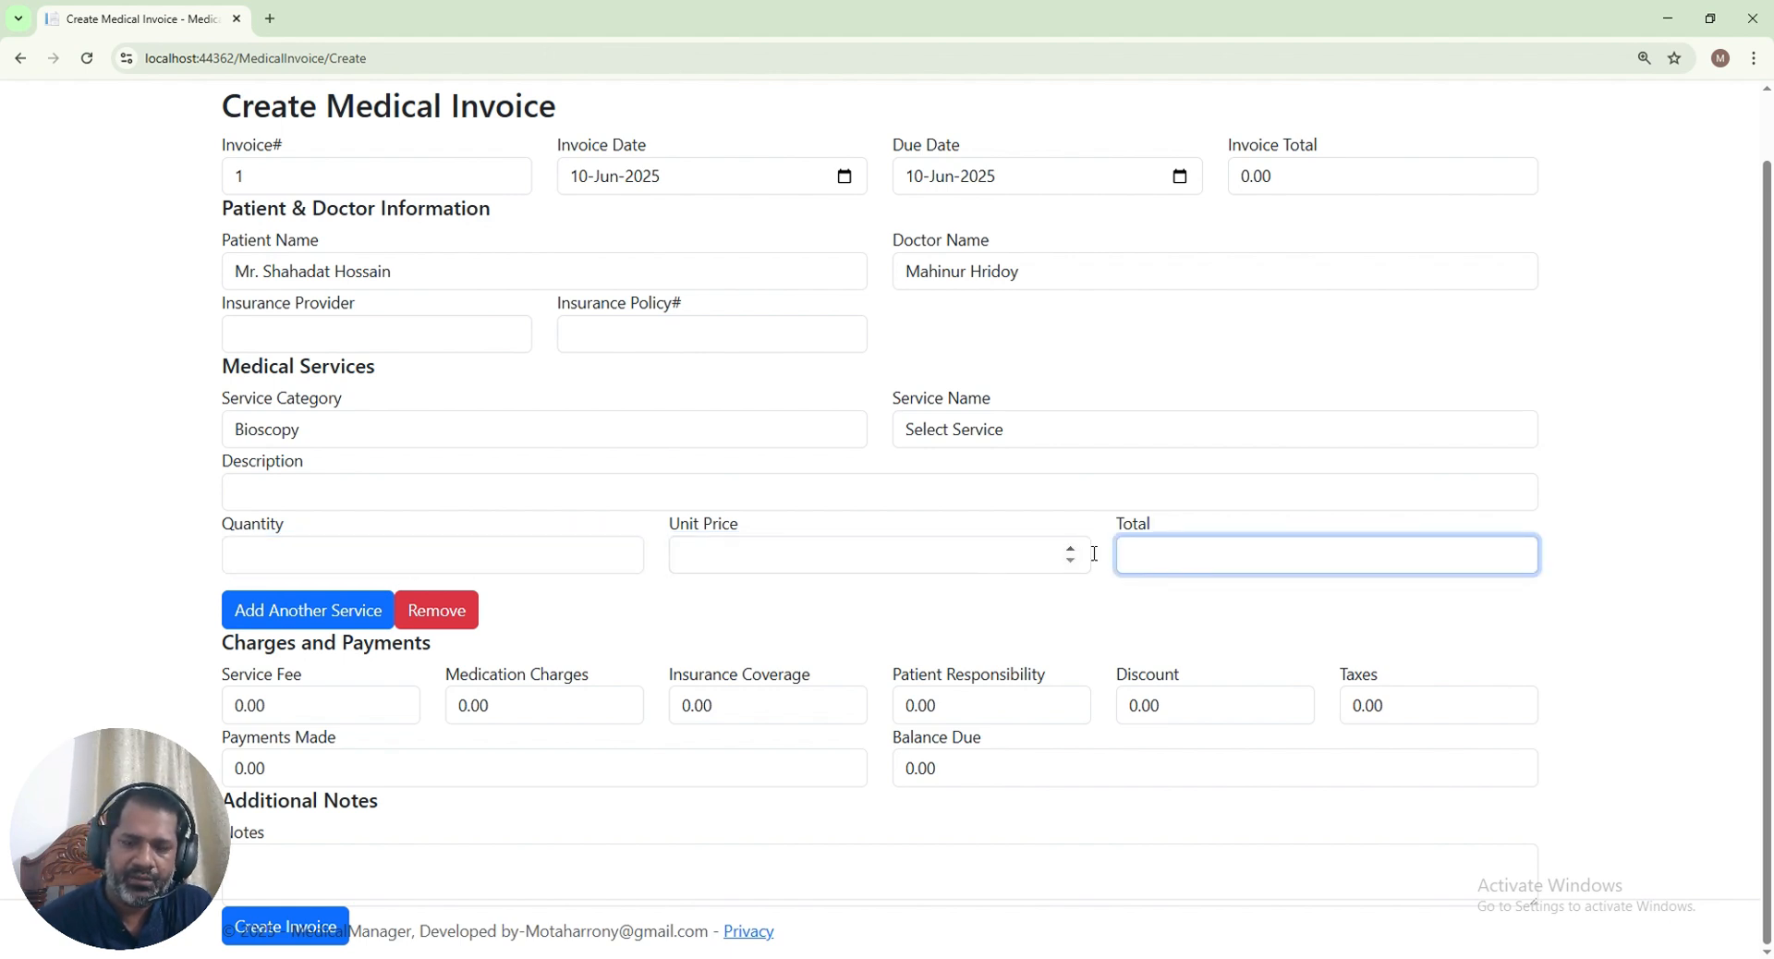
left_click(348, 552)
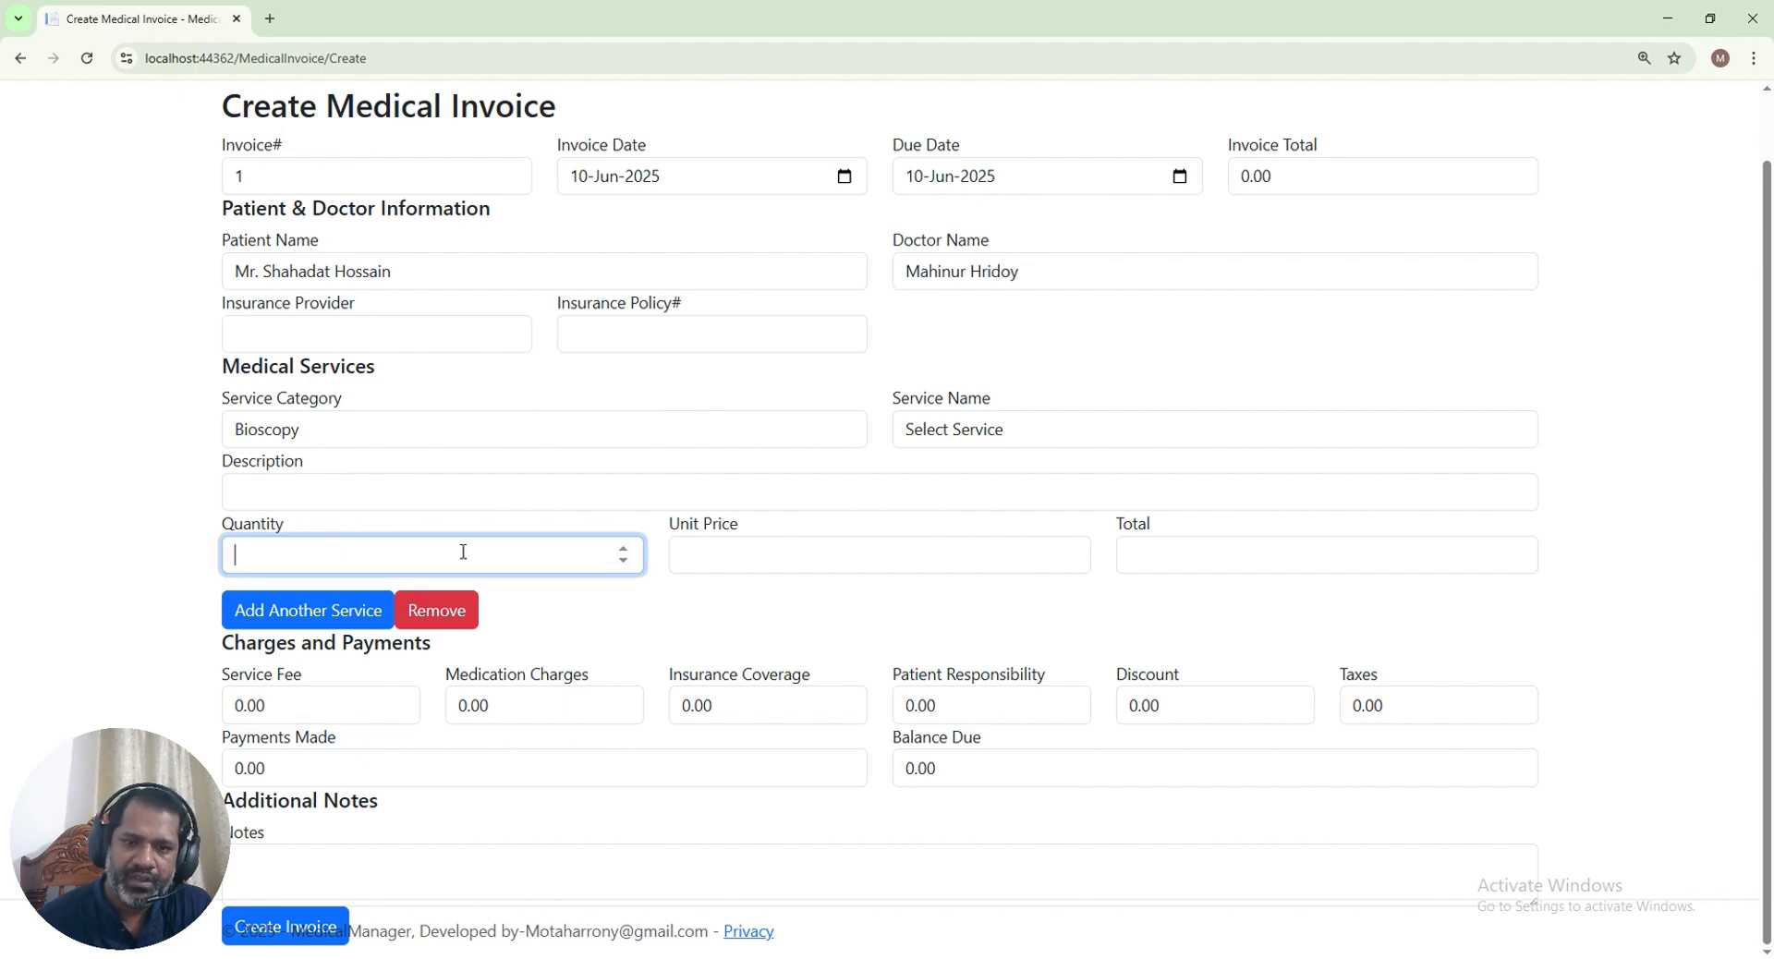
left_click(764, 549)
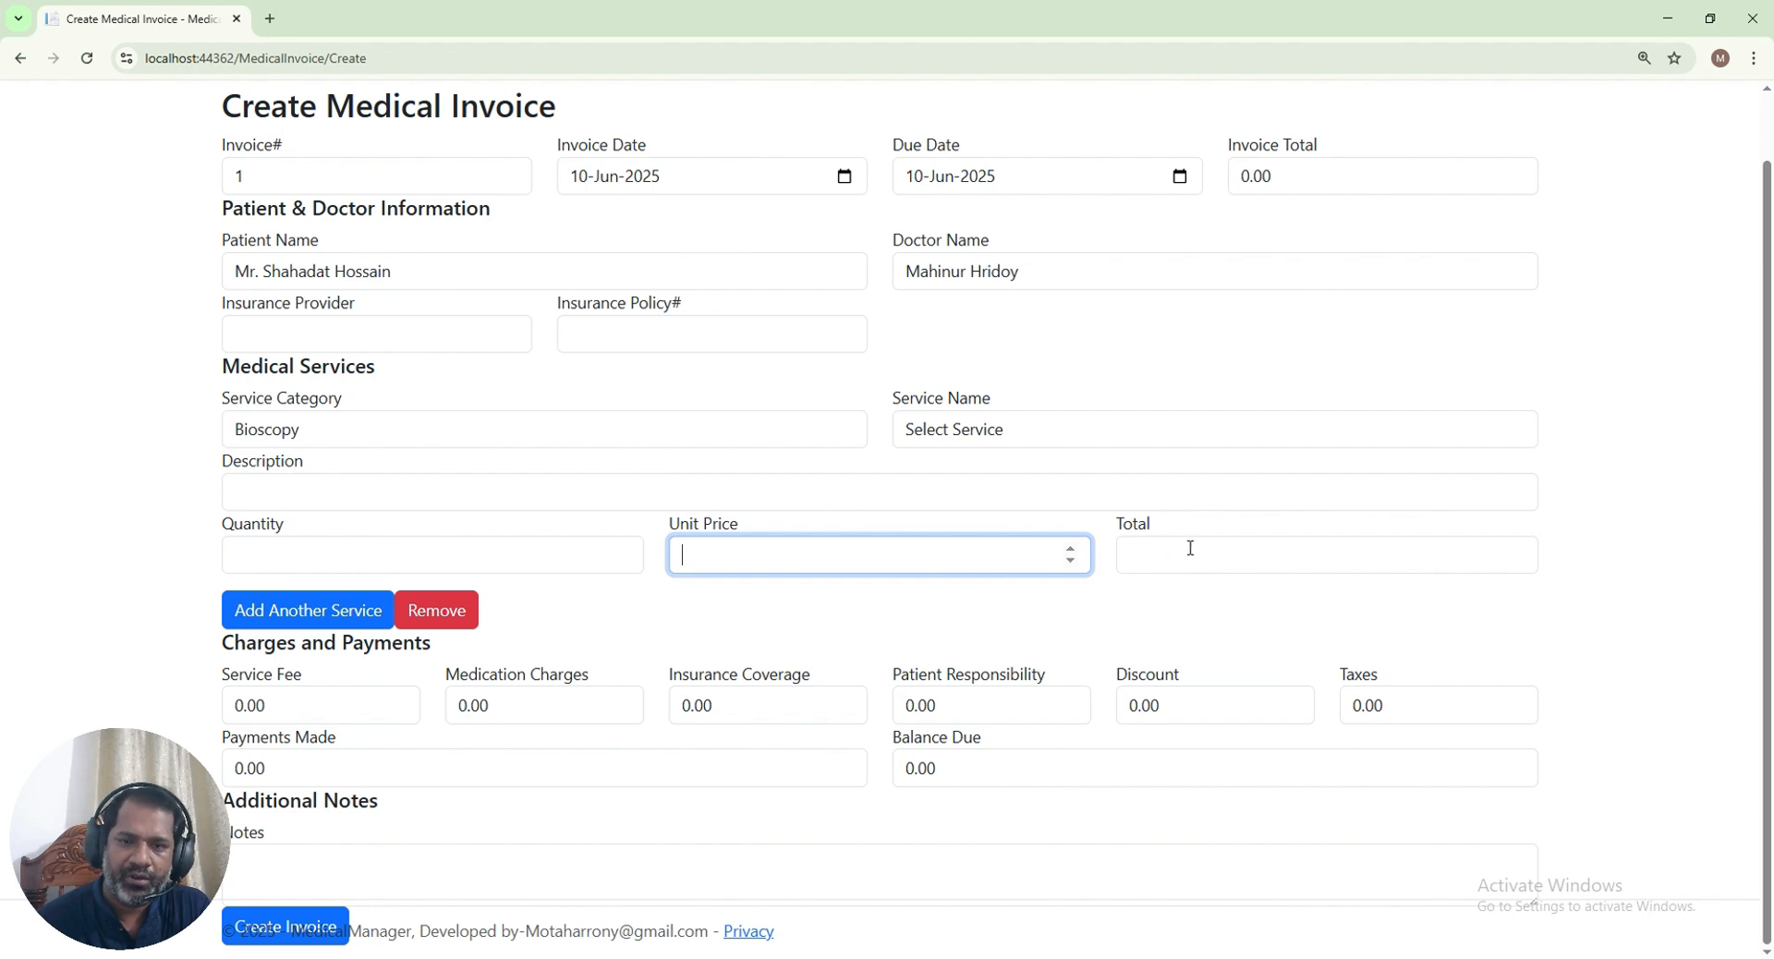
left_click(297, 618)
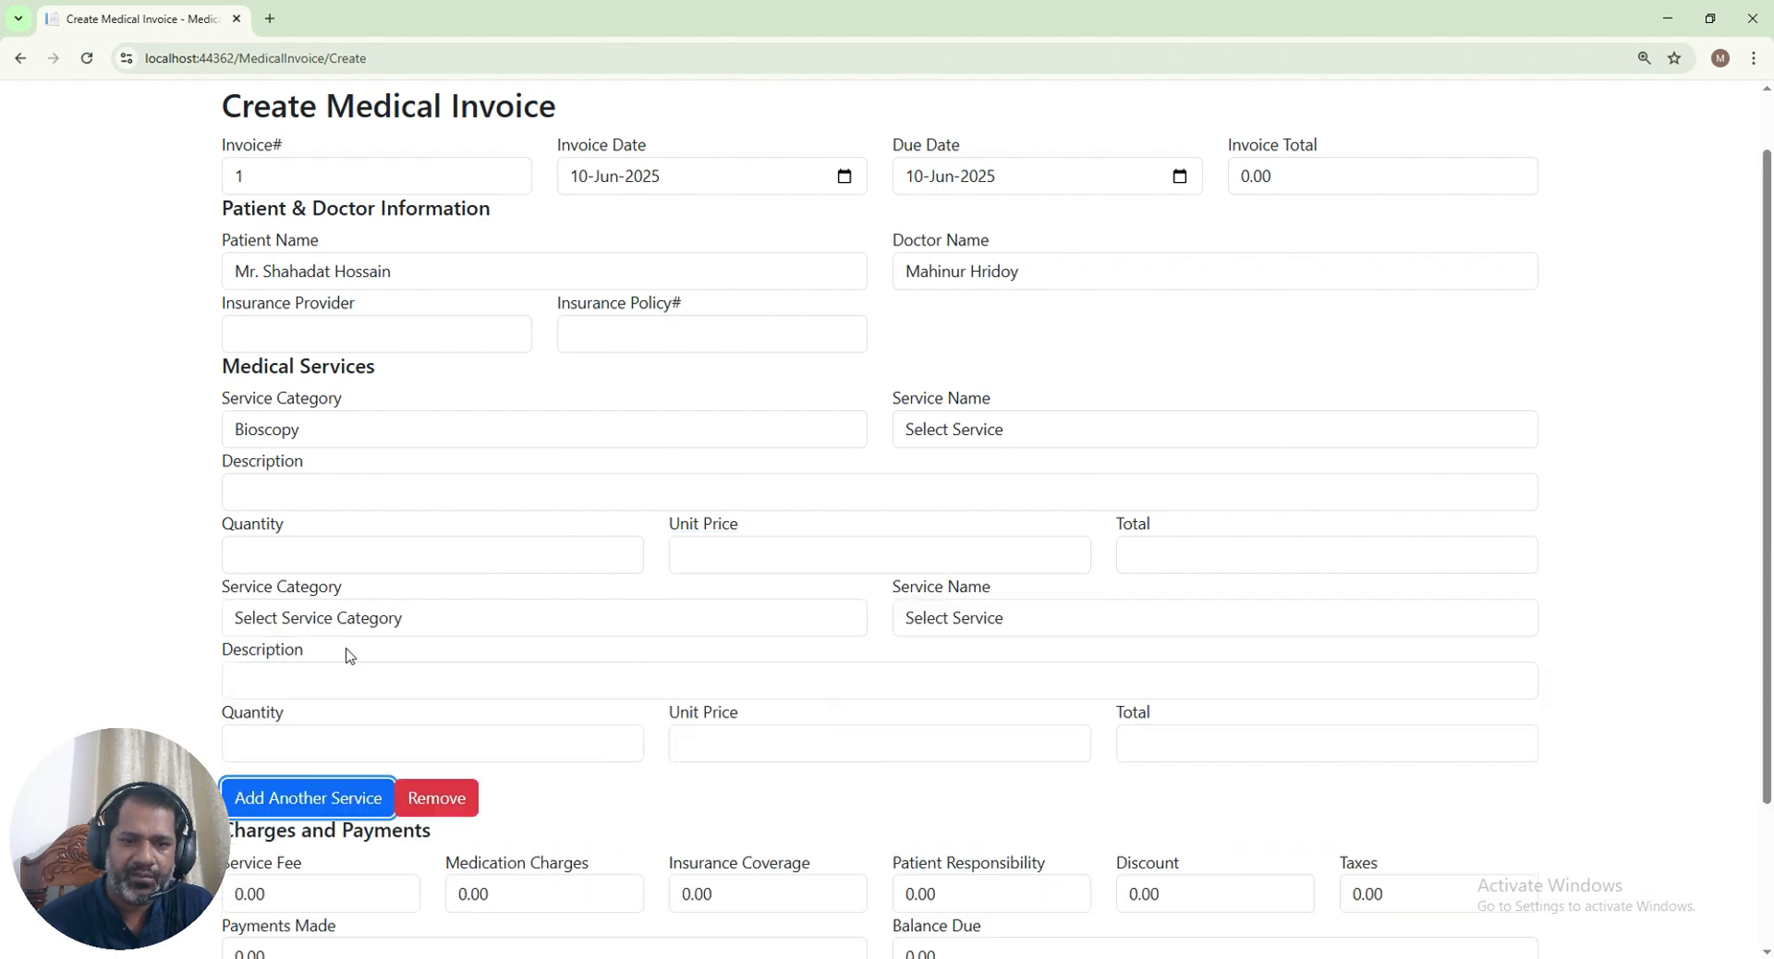
Set the invoice's service fee to 500
scroll(657, 545, "down", 2)
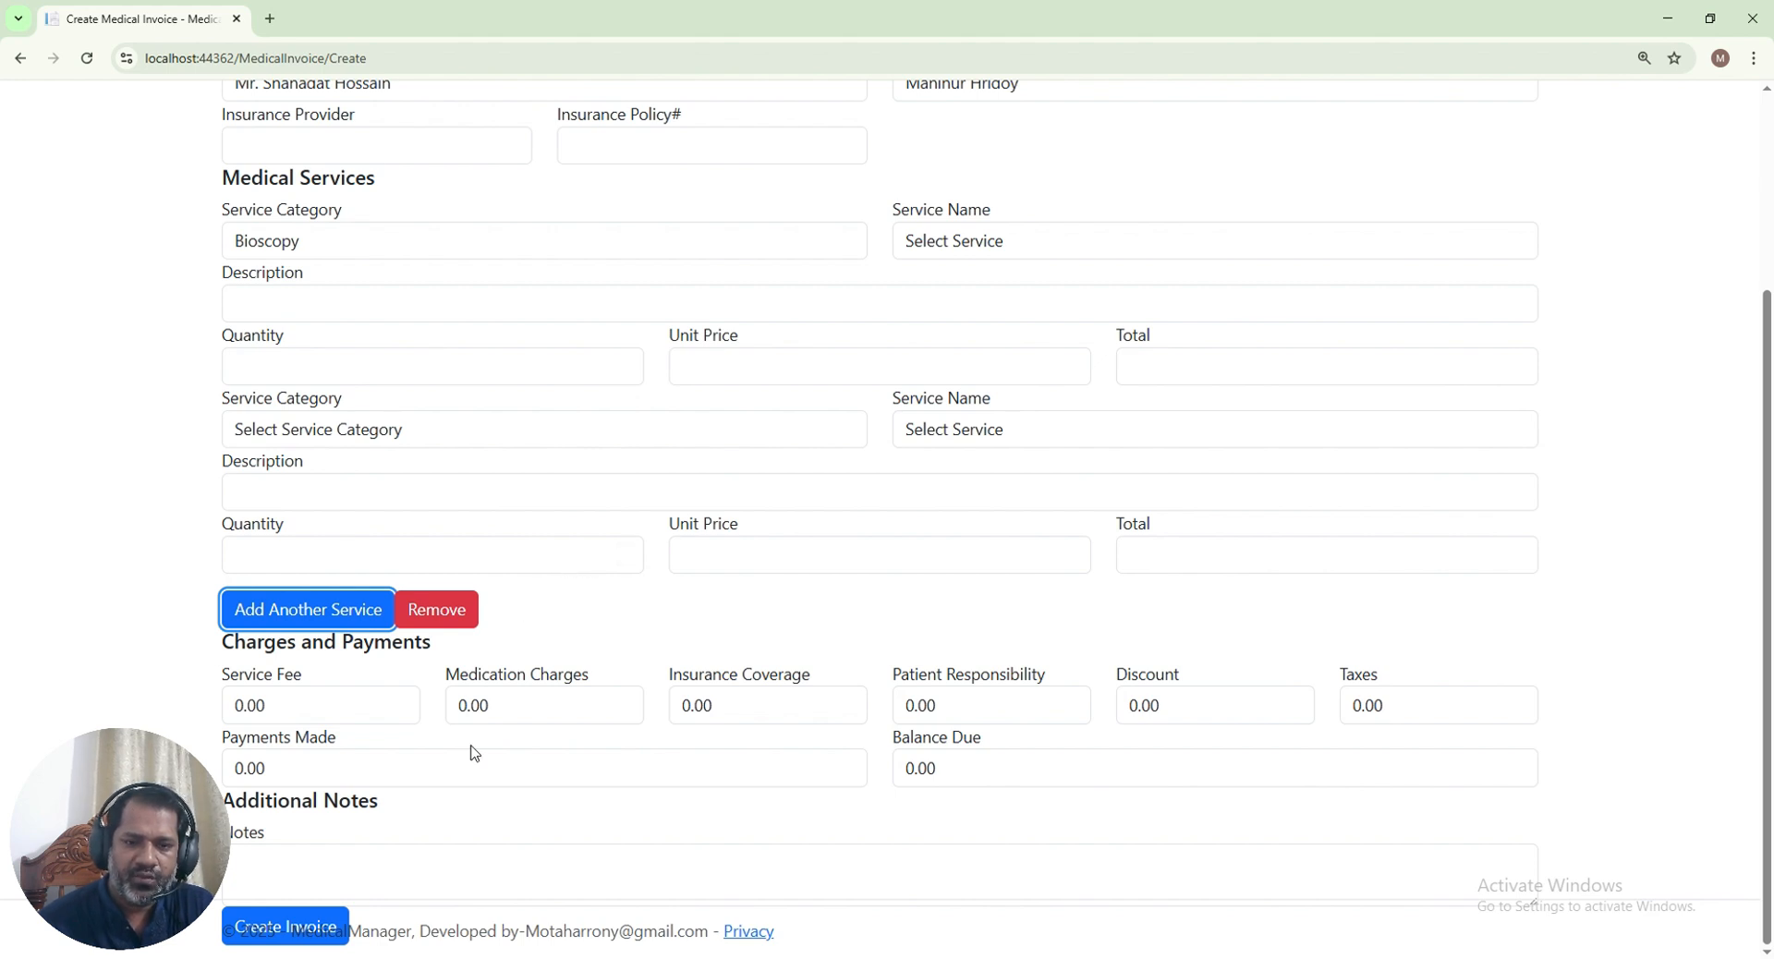
left_click(336, 703)
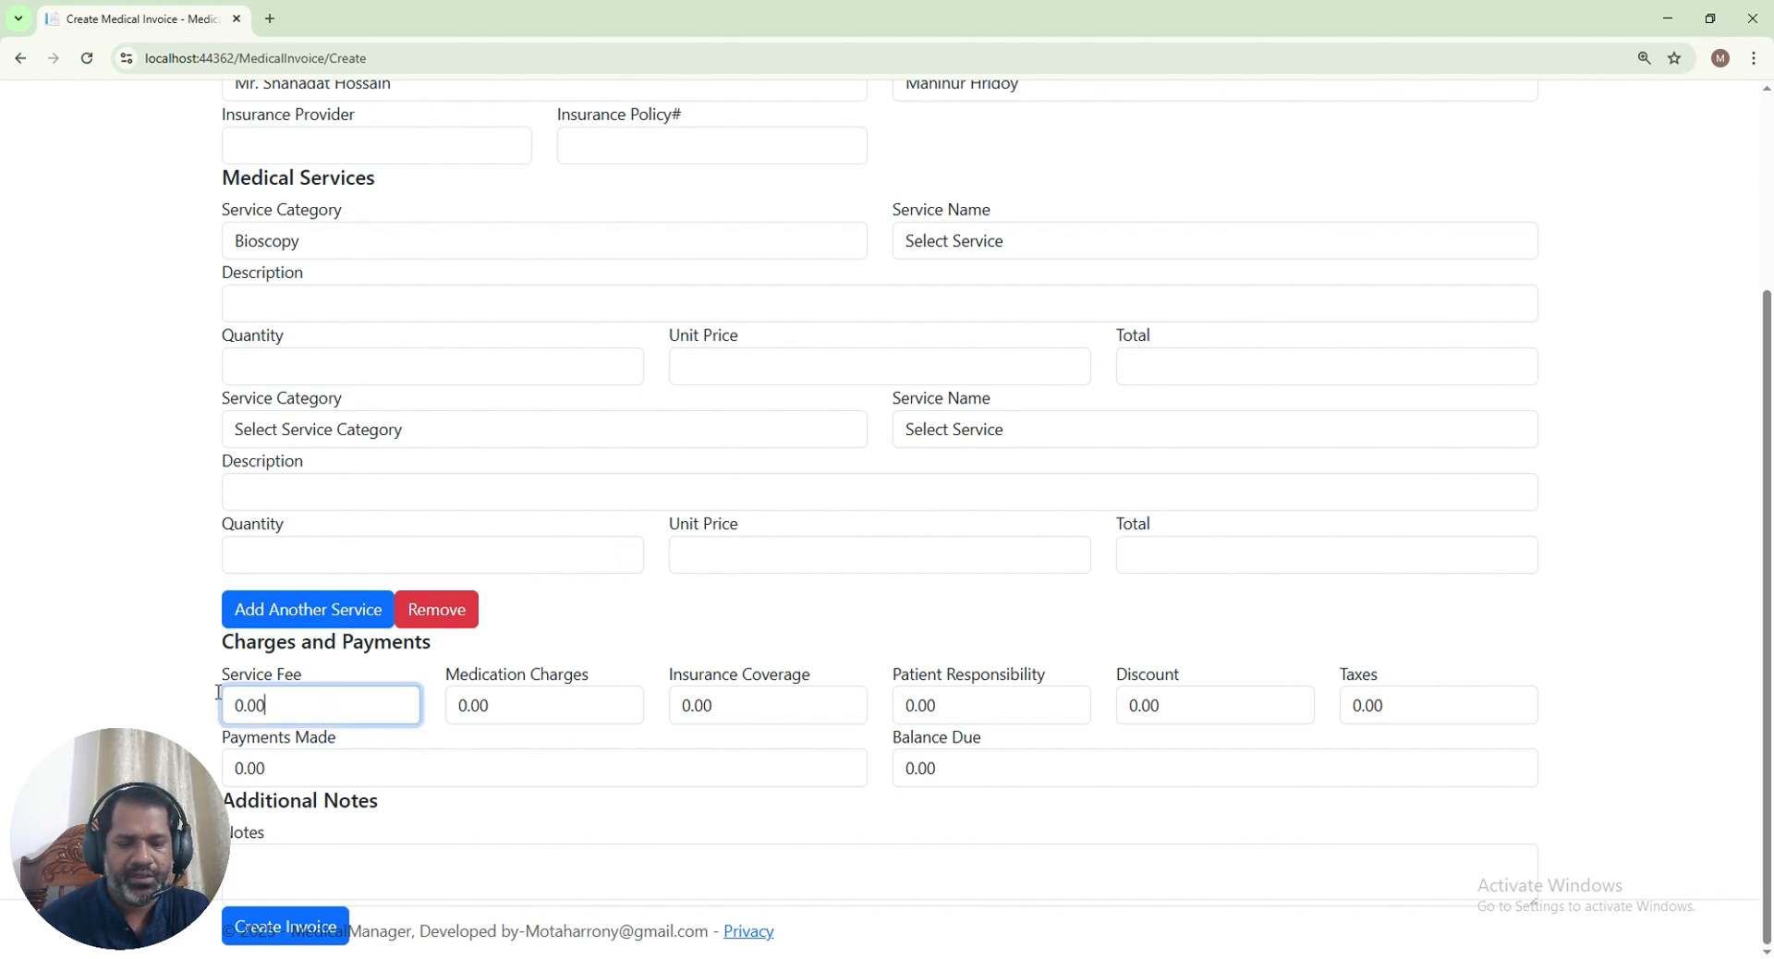
key("ctrl+a")
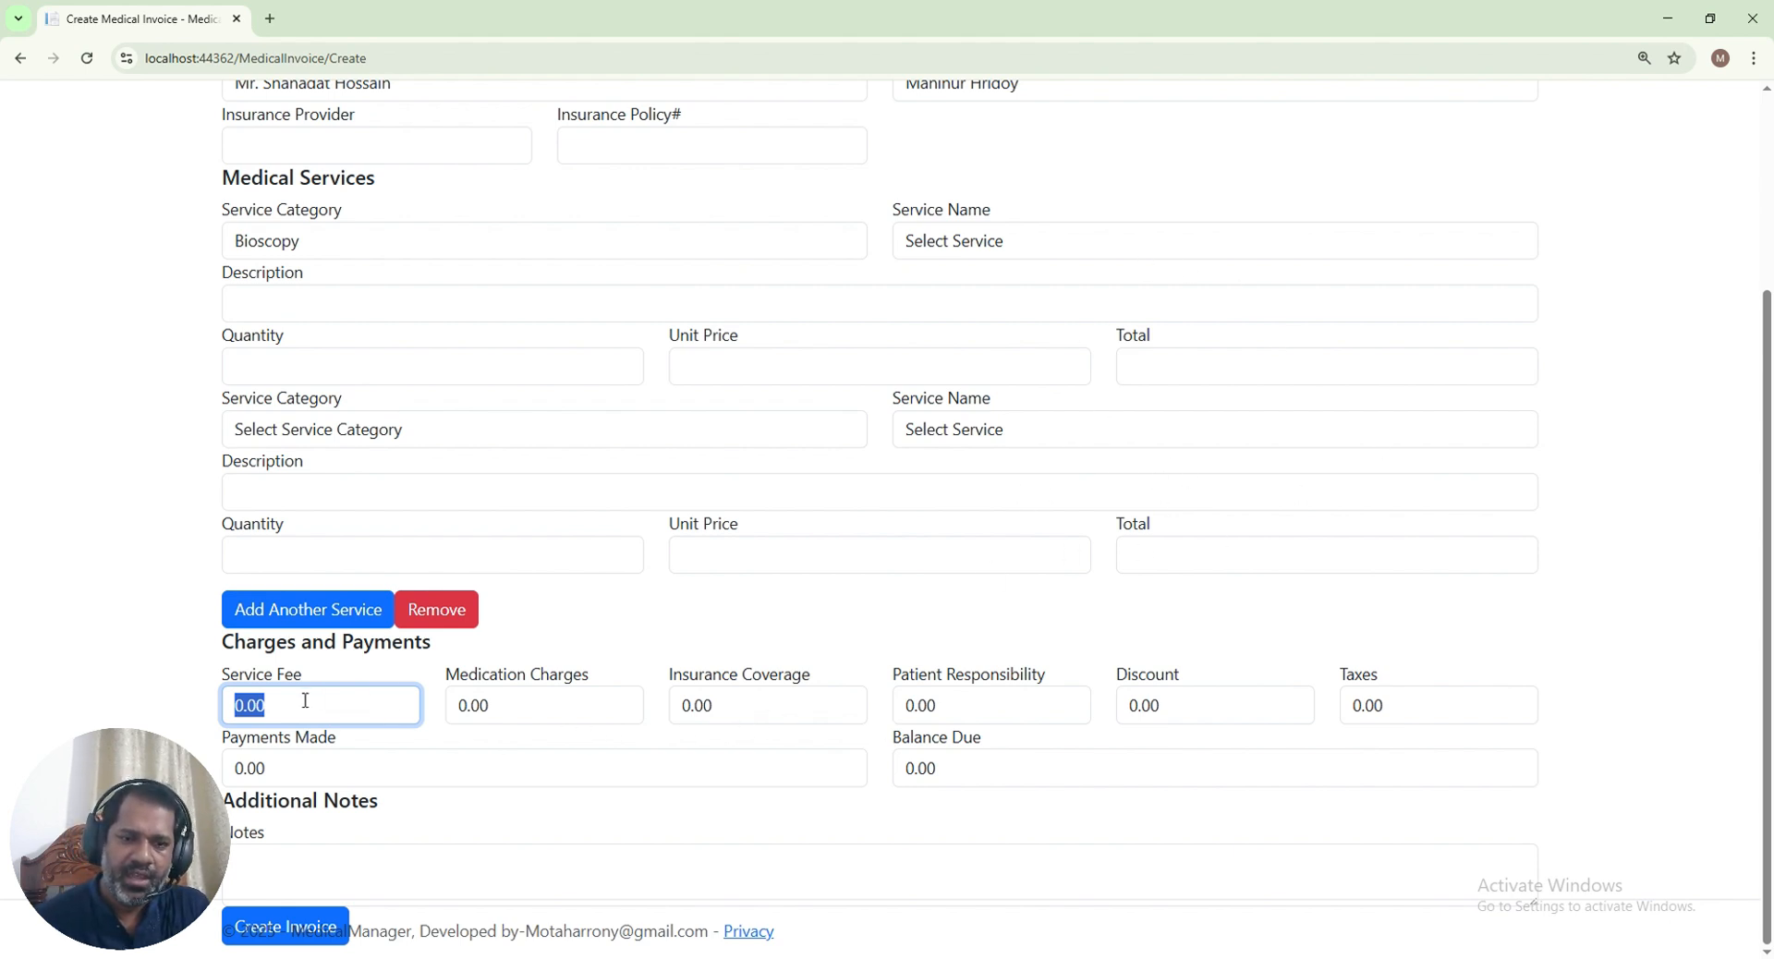
left_click_drag(306, 700, 167, 692)
type("500")
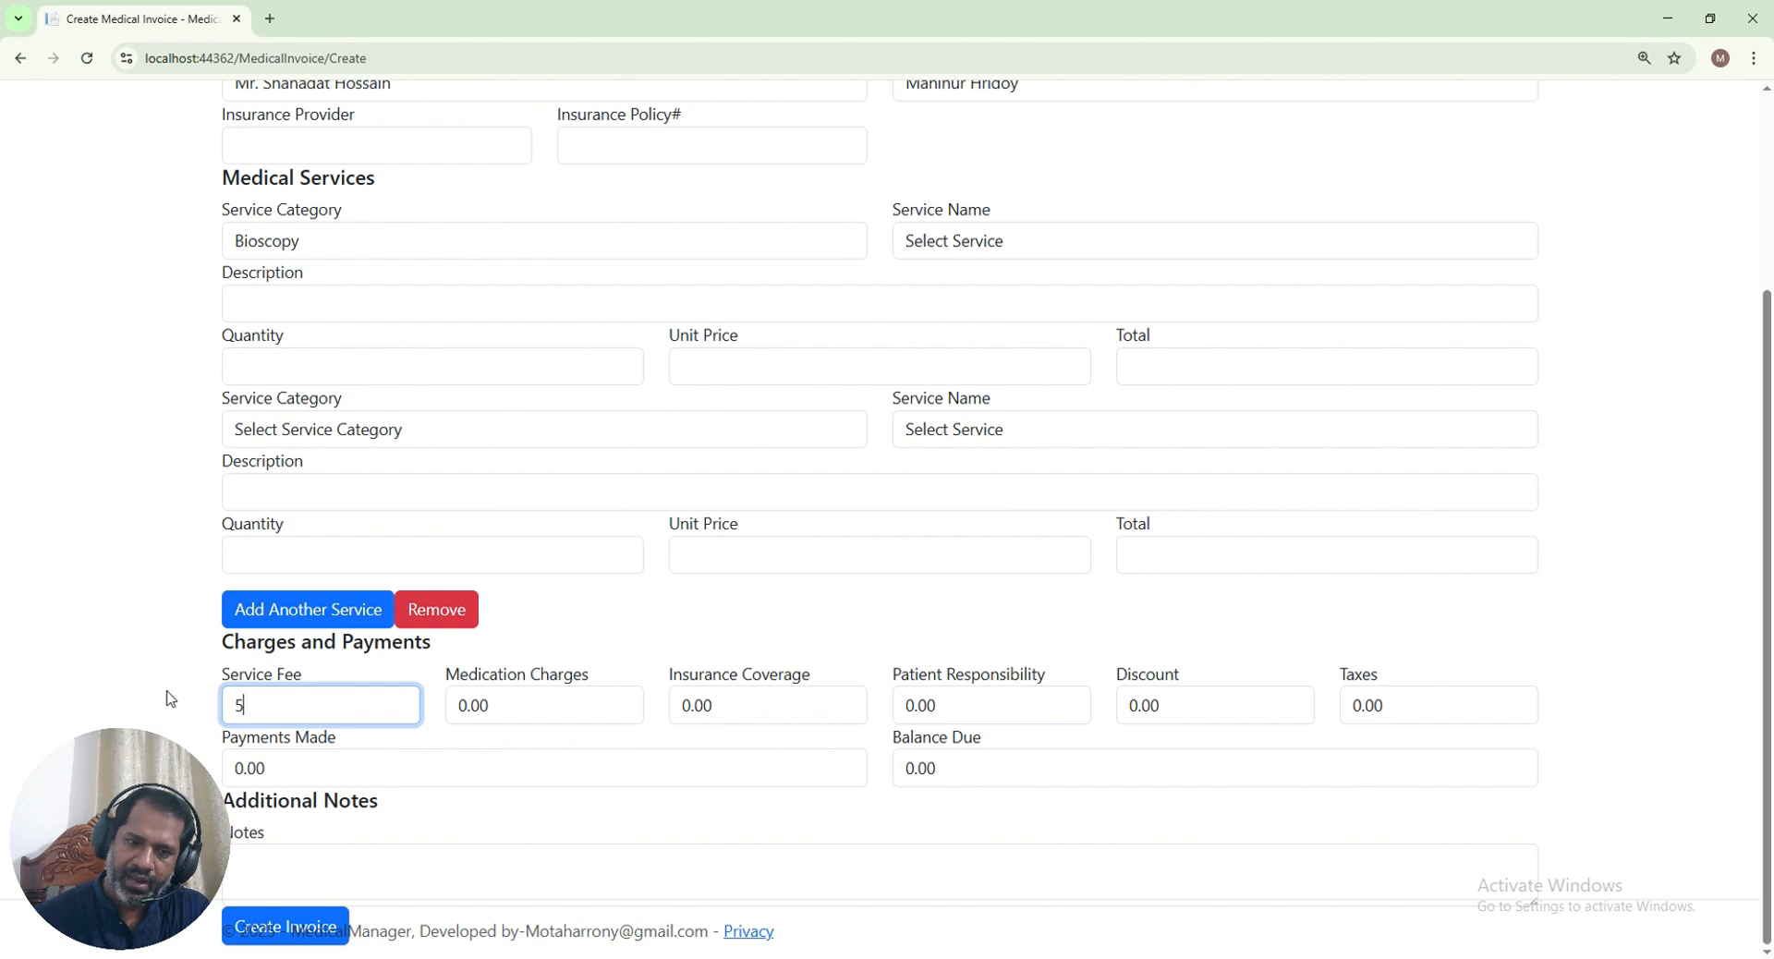
Go through the remaining charge fields from medication charges to taxes, and set the payments made to 3000
left_click(546, 710)
left_click(794, 700)
left_click(976, 700)
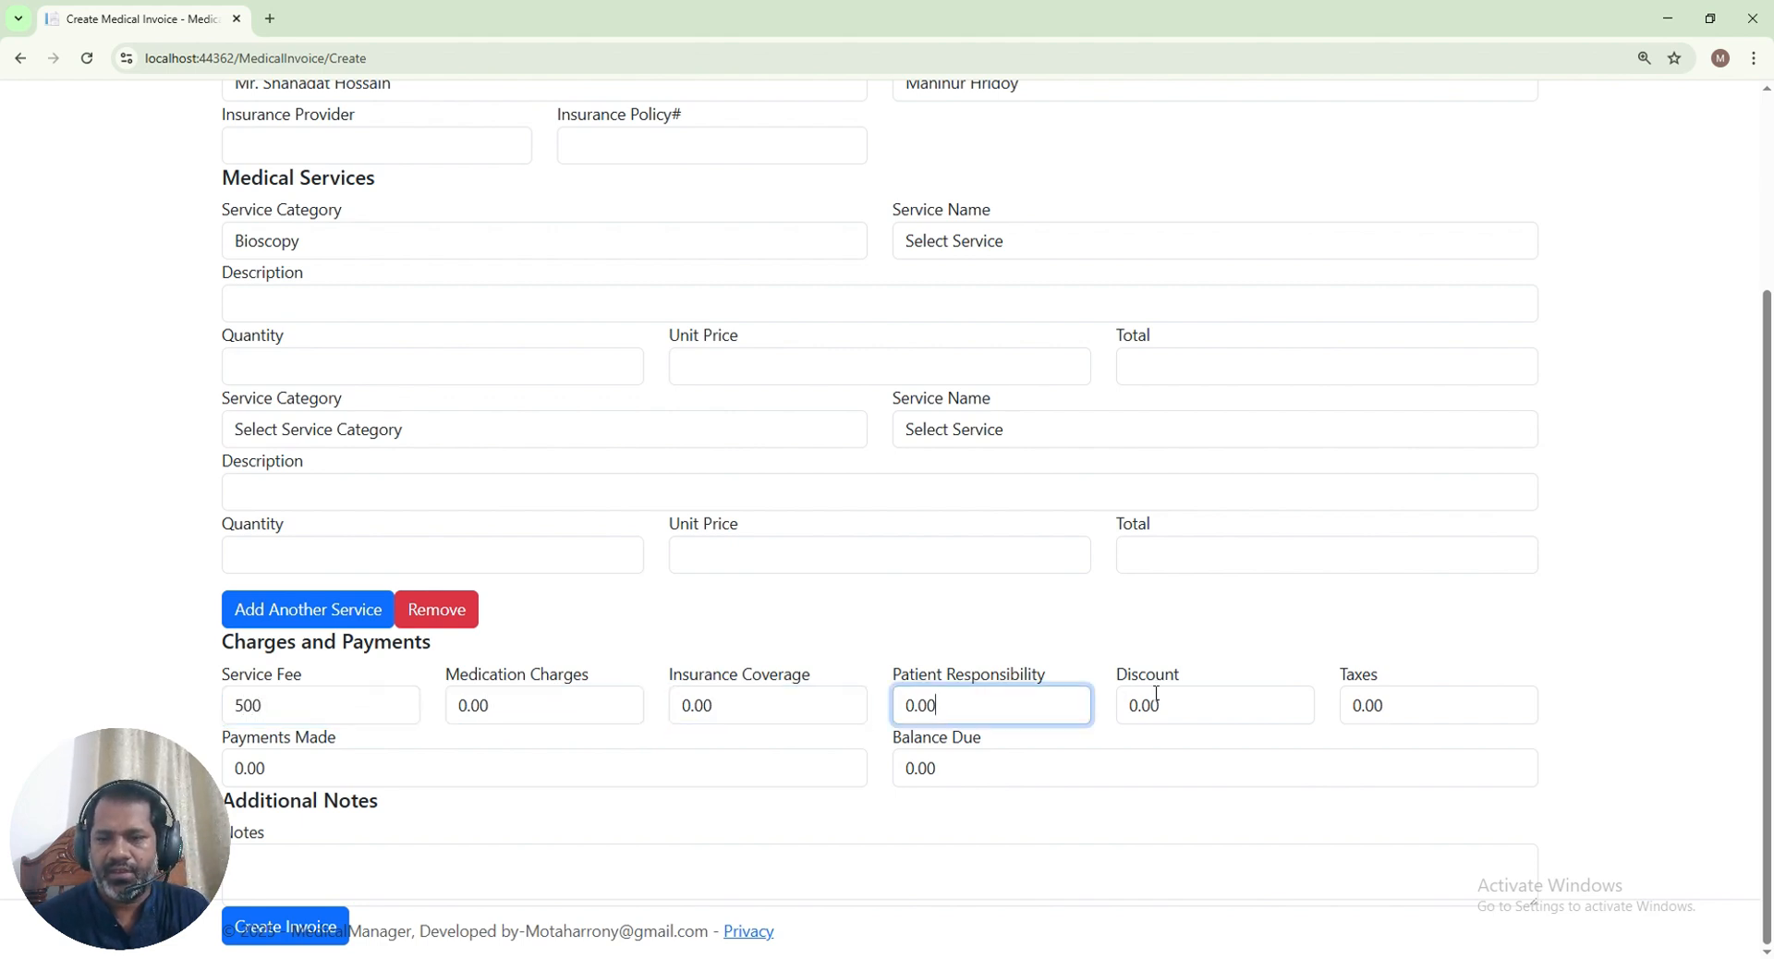
left_click(1156, 698)
left_click(1404, 702)
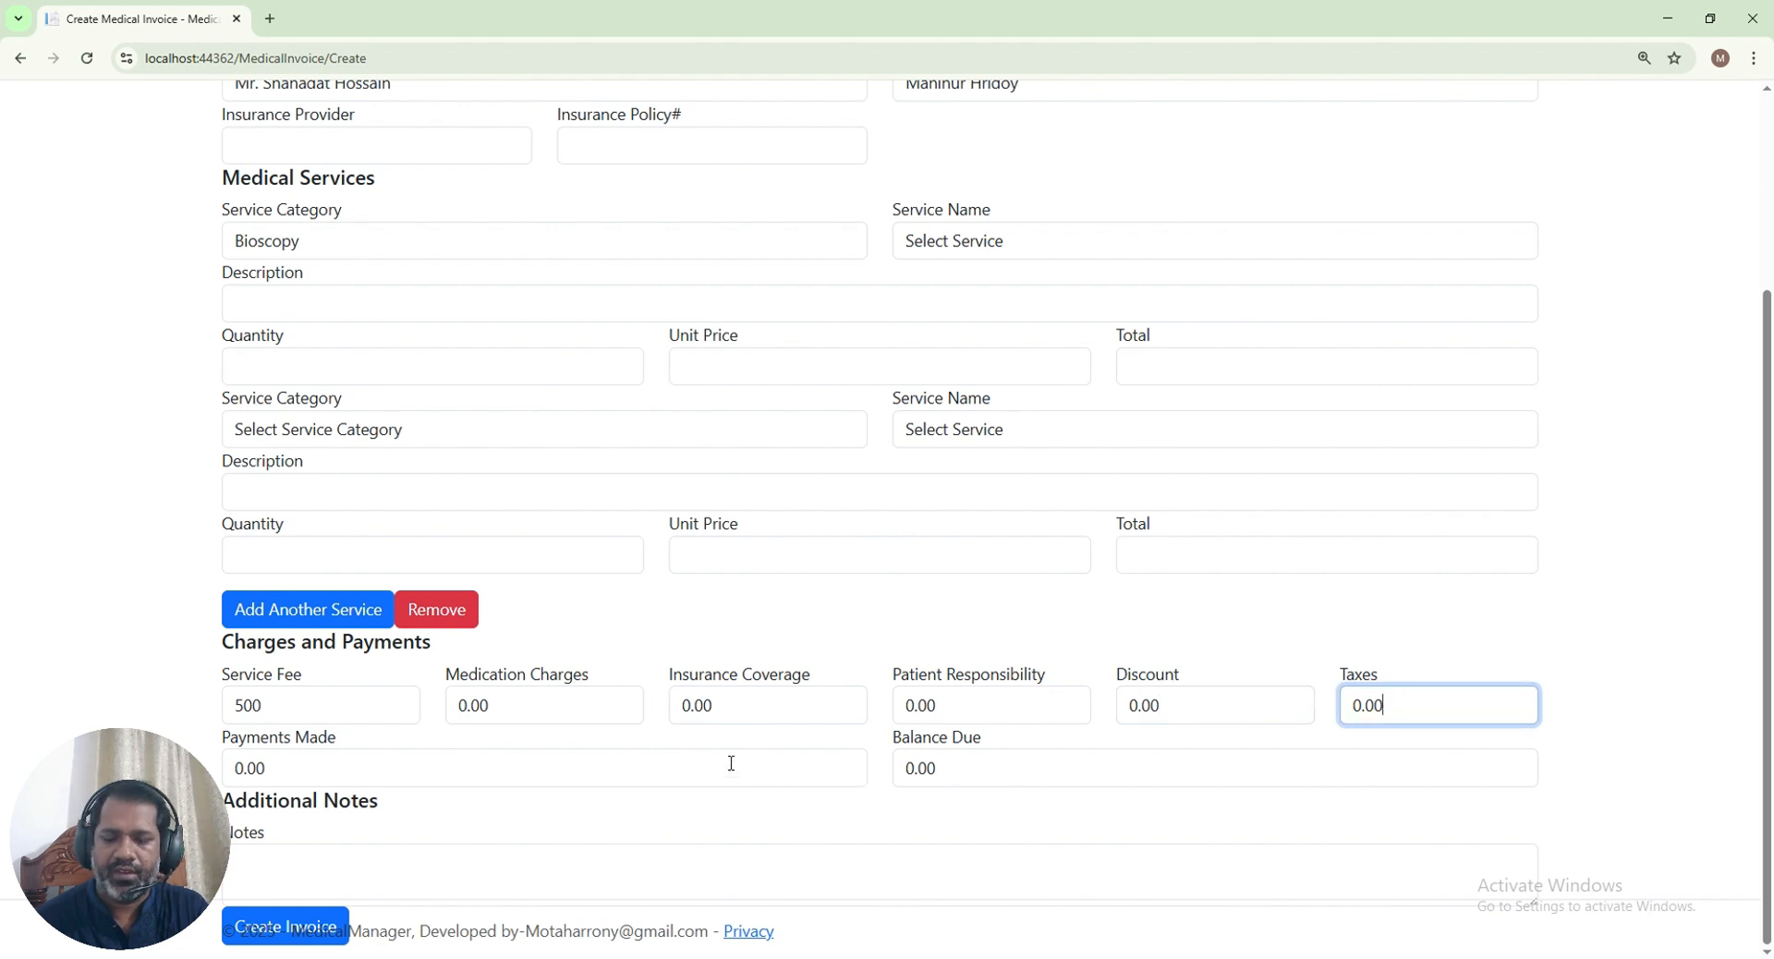
left_click(513, 771)
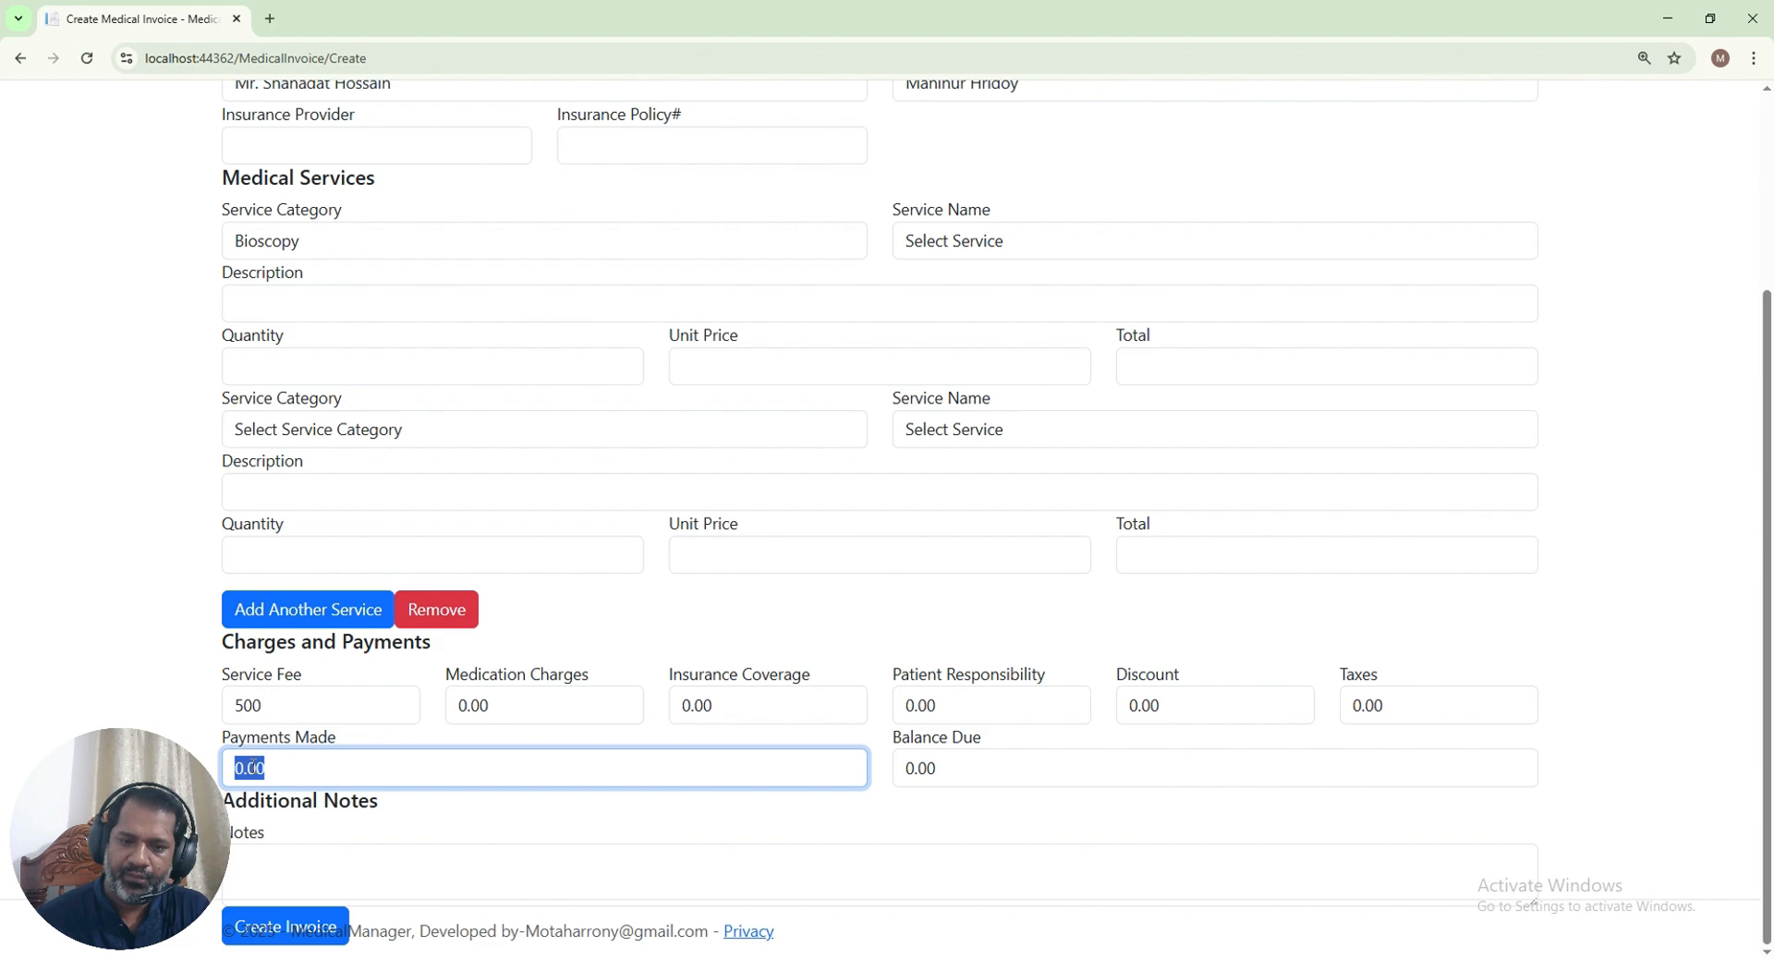
type("3000")
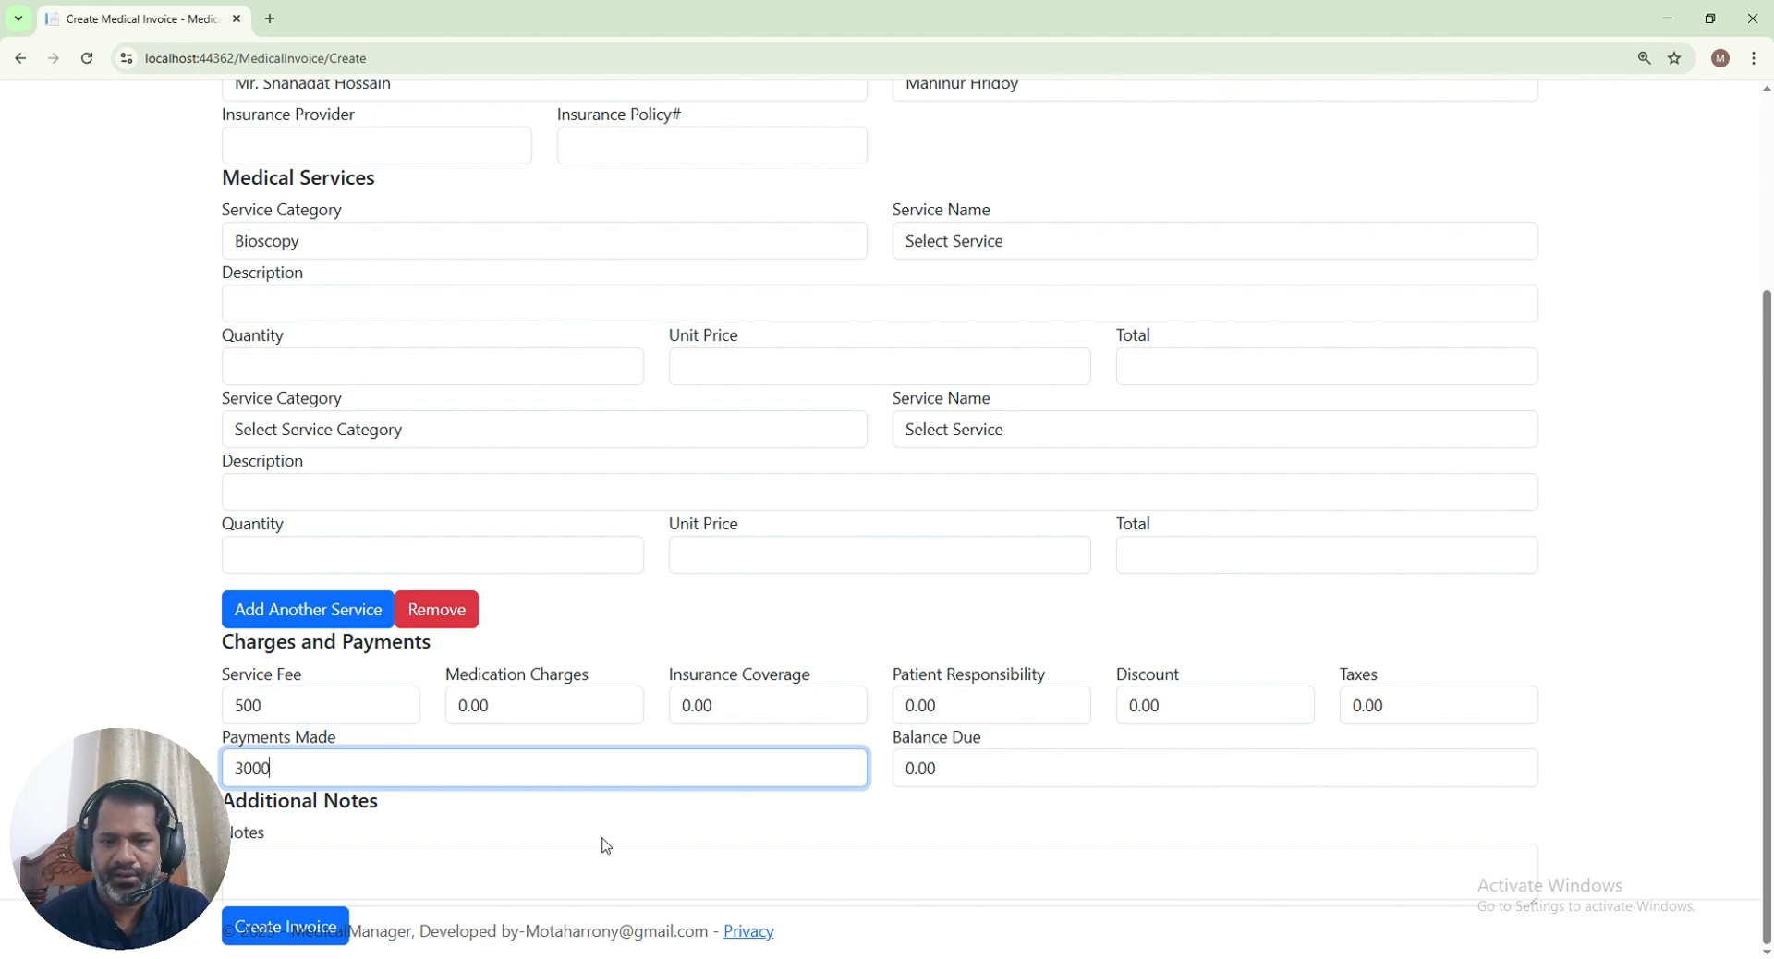
Check the invoice total and highlight the balance due amount
scroll(1238, 287, "up", 3)
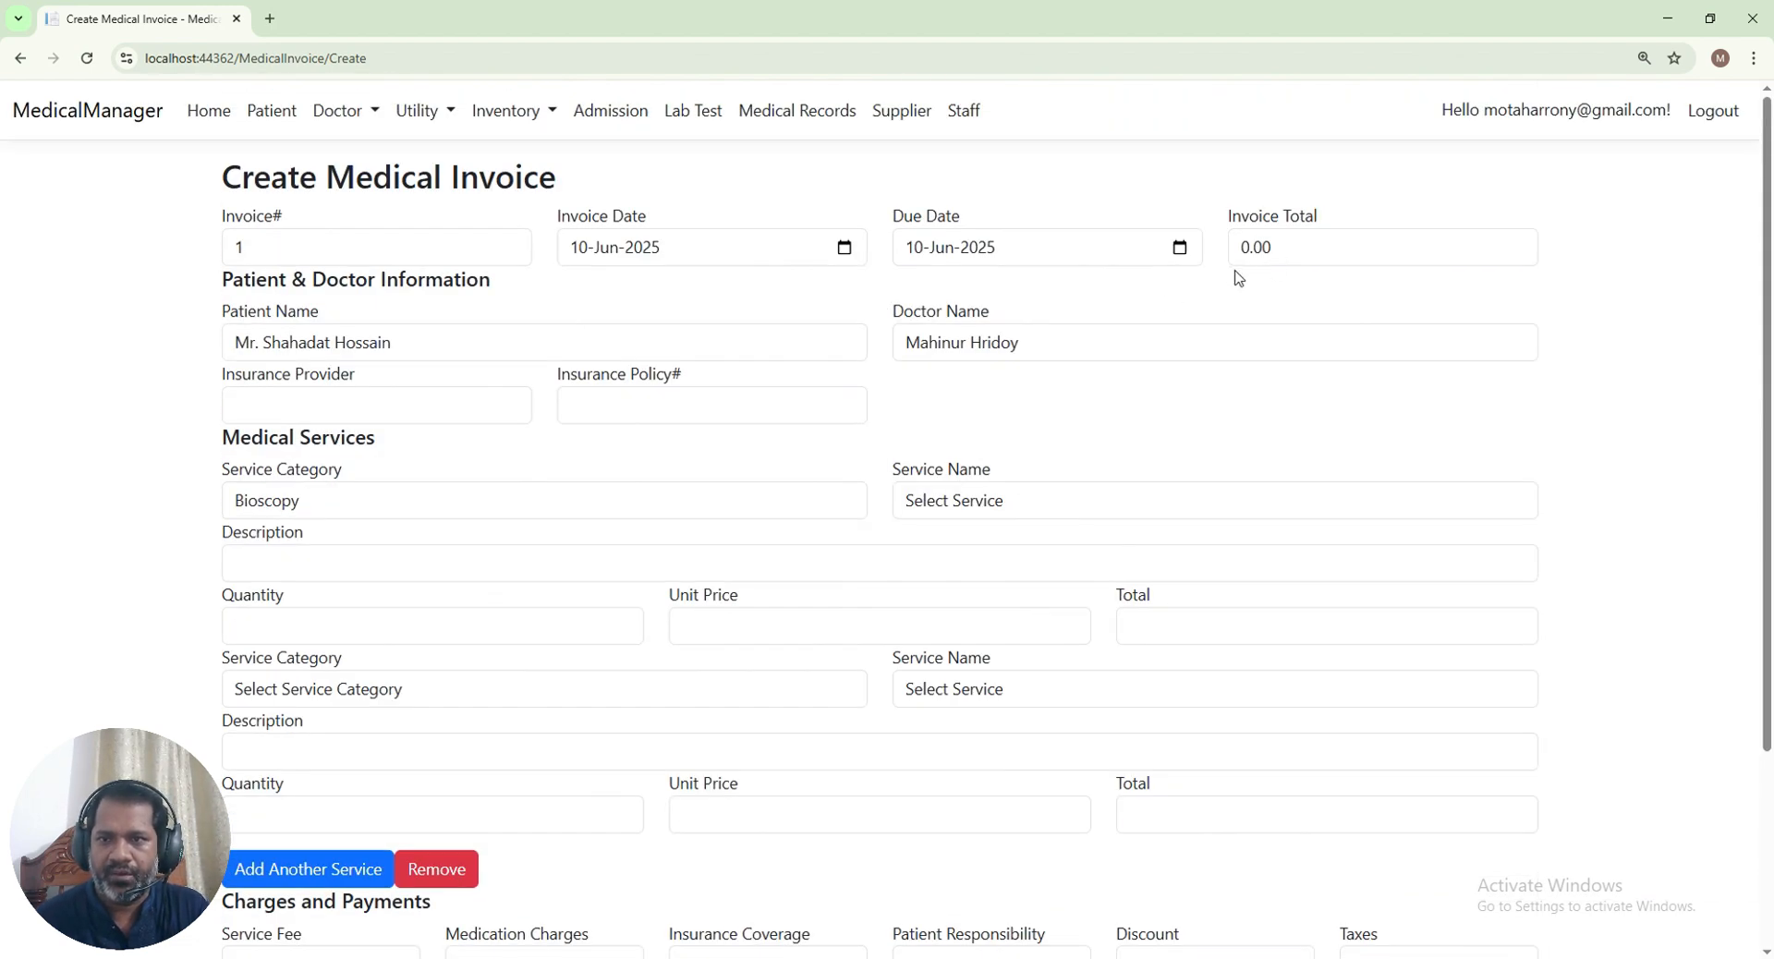
scroll(1006, 400, "down", 3)
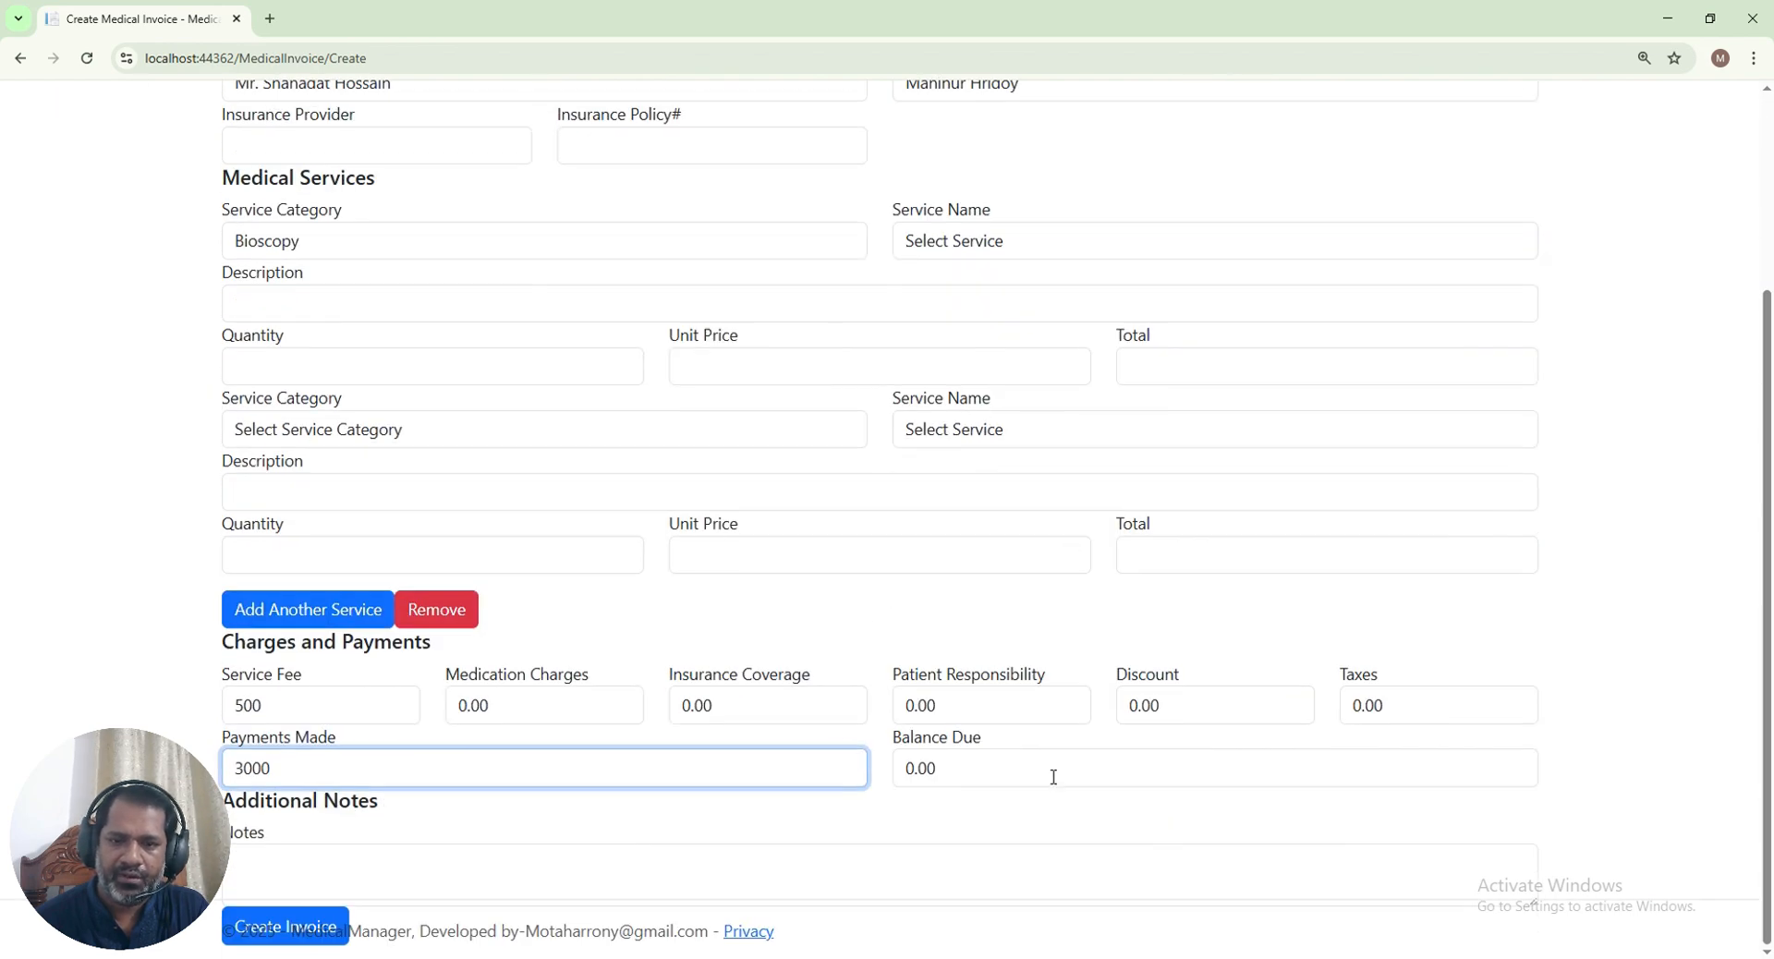
left_click_drag(945, 774, 836, 770)
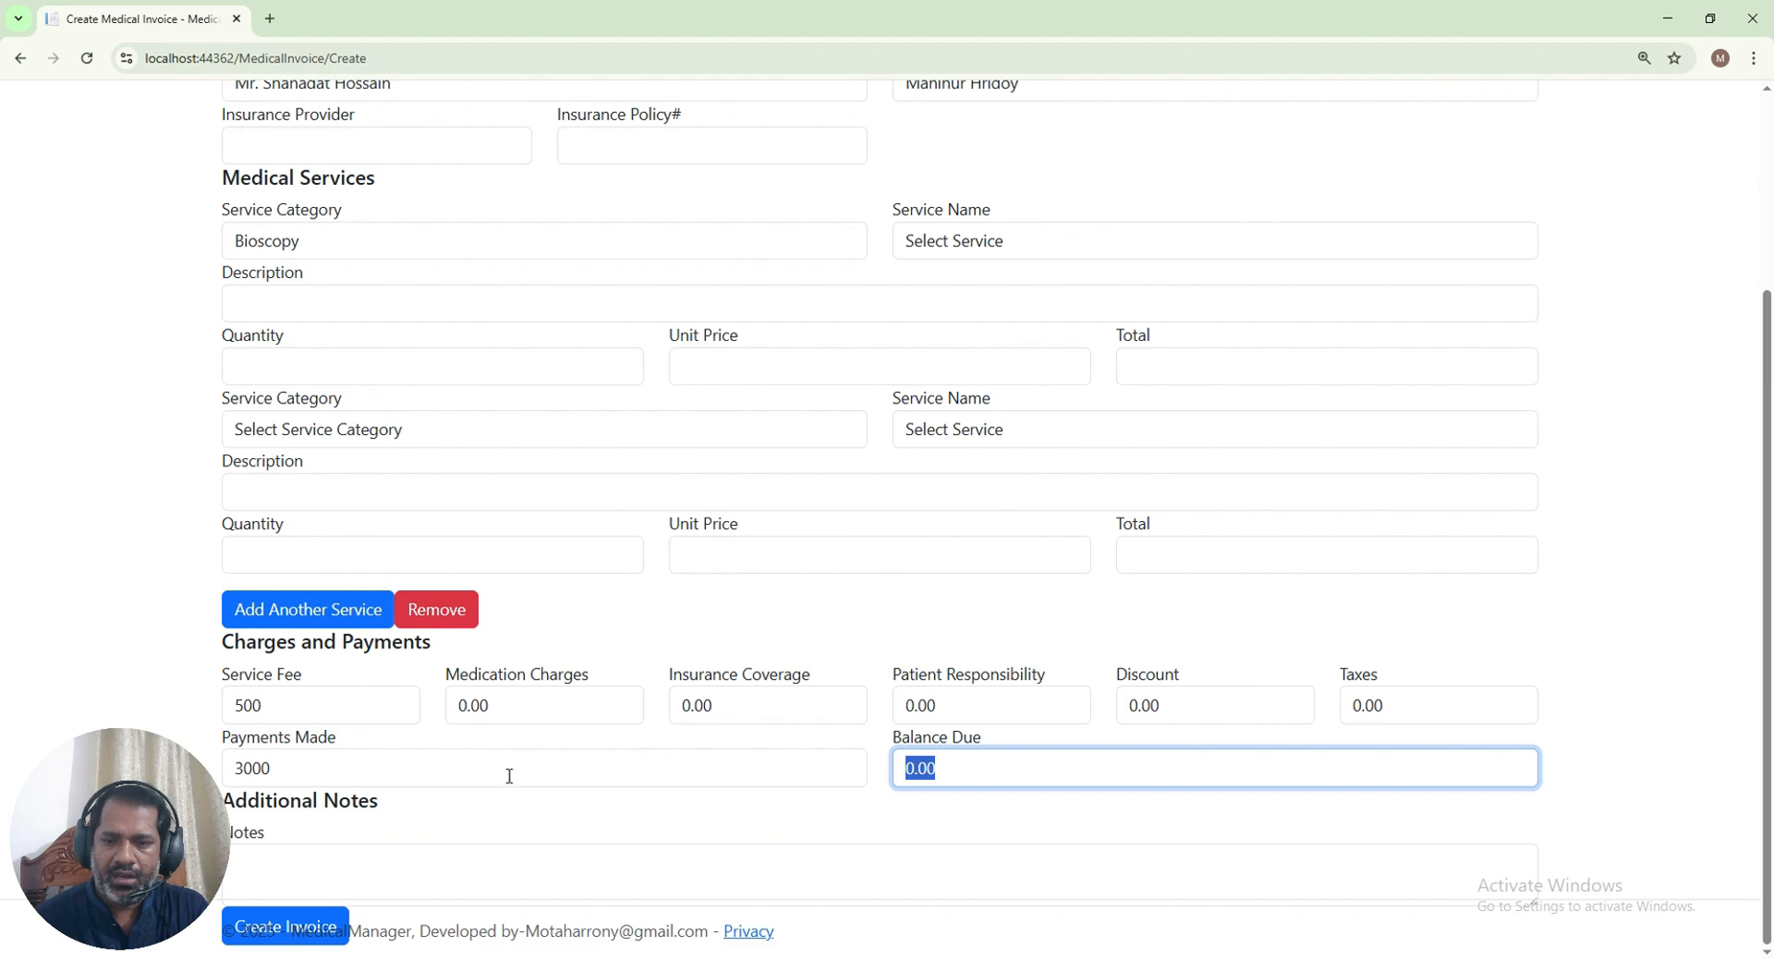
Compare the invoice total at the start of the form with the payments made and balance due amounts
left_click(939, 772)
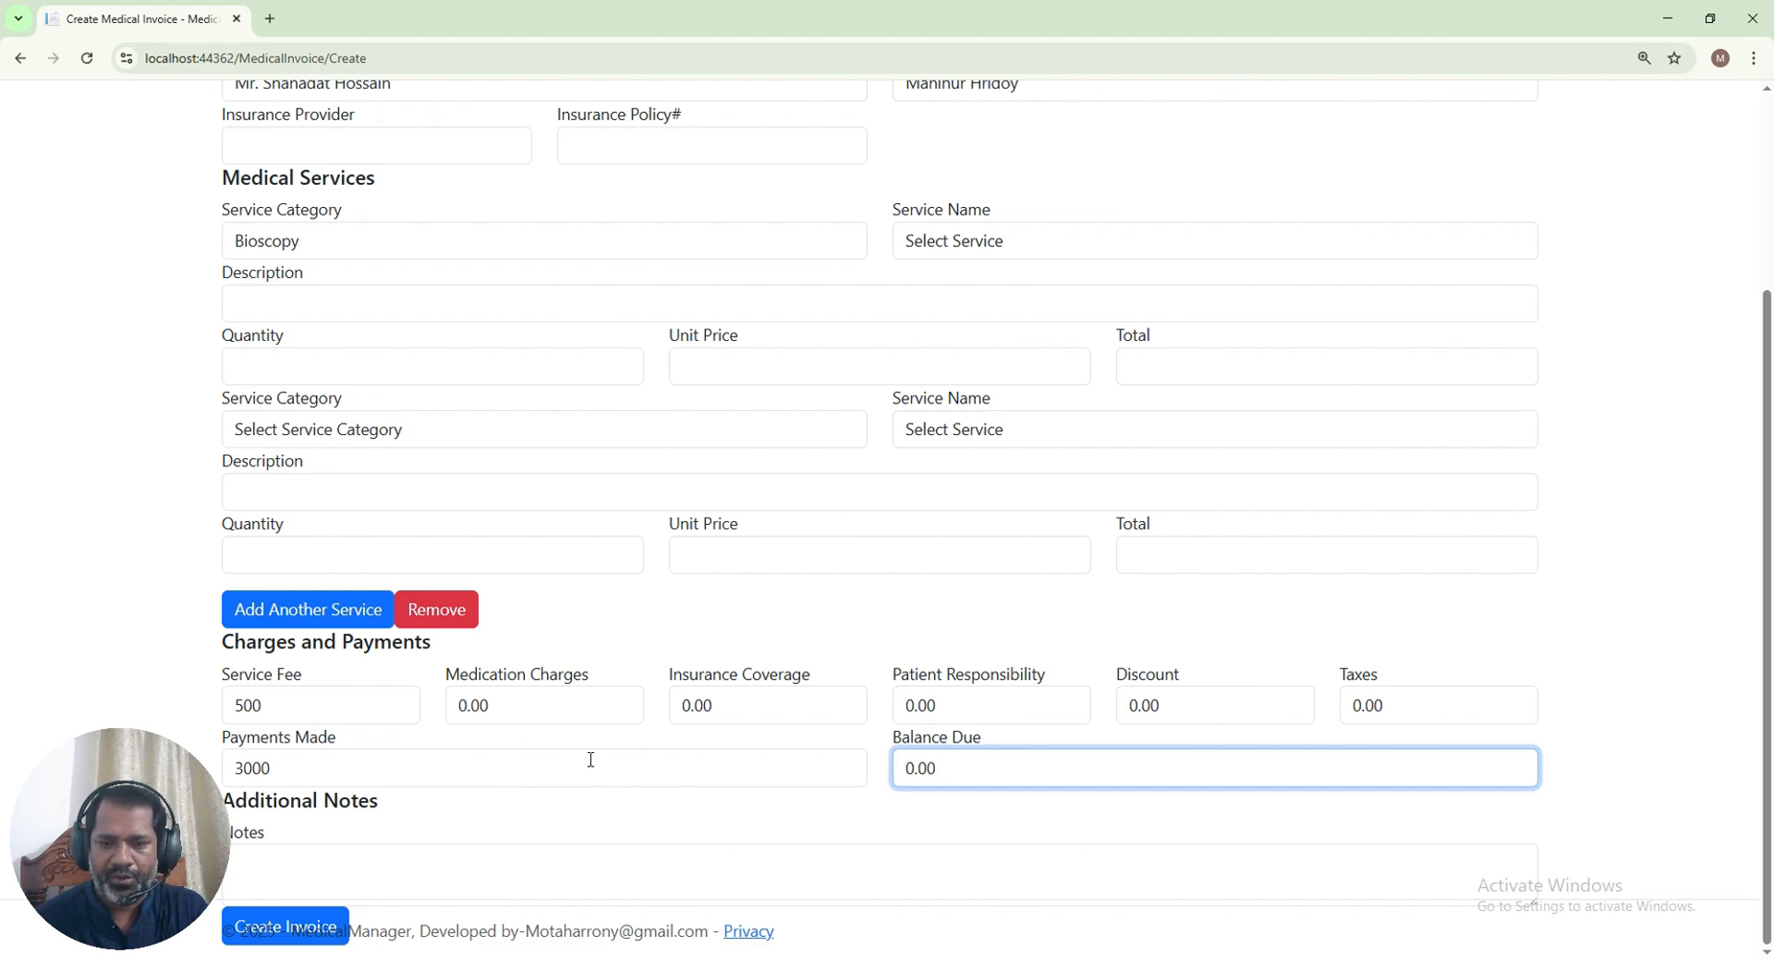
scroll(1051, 582, "up", 3)
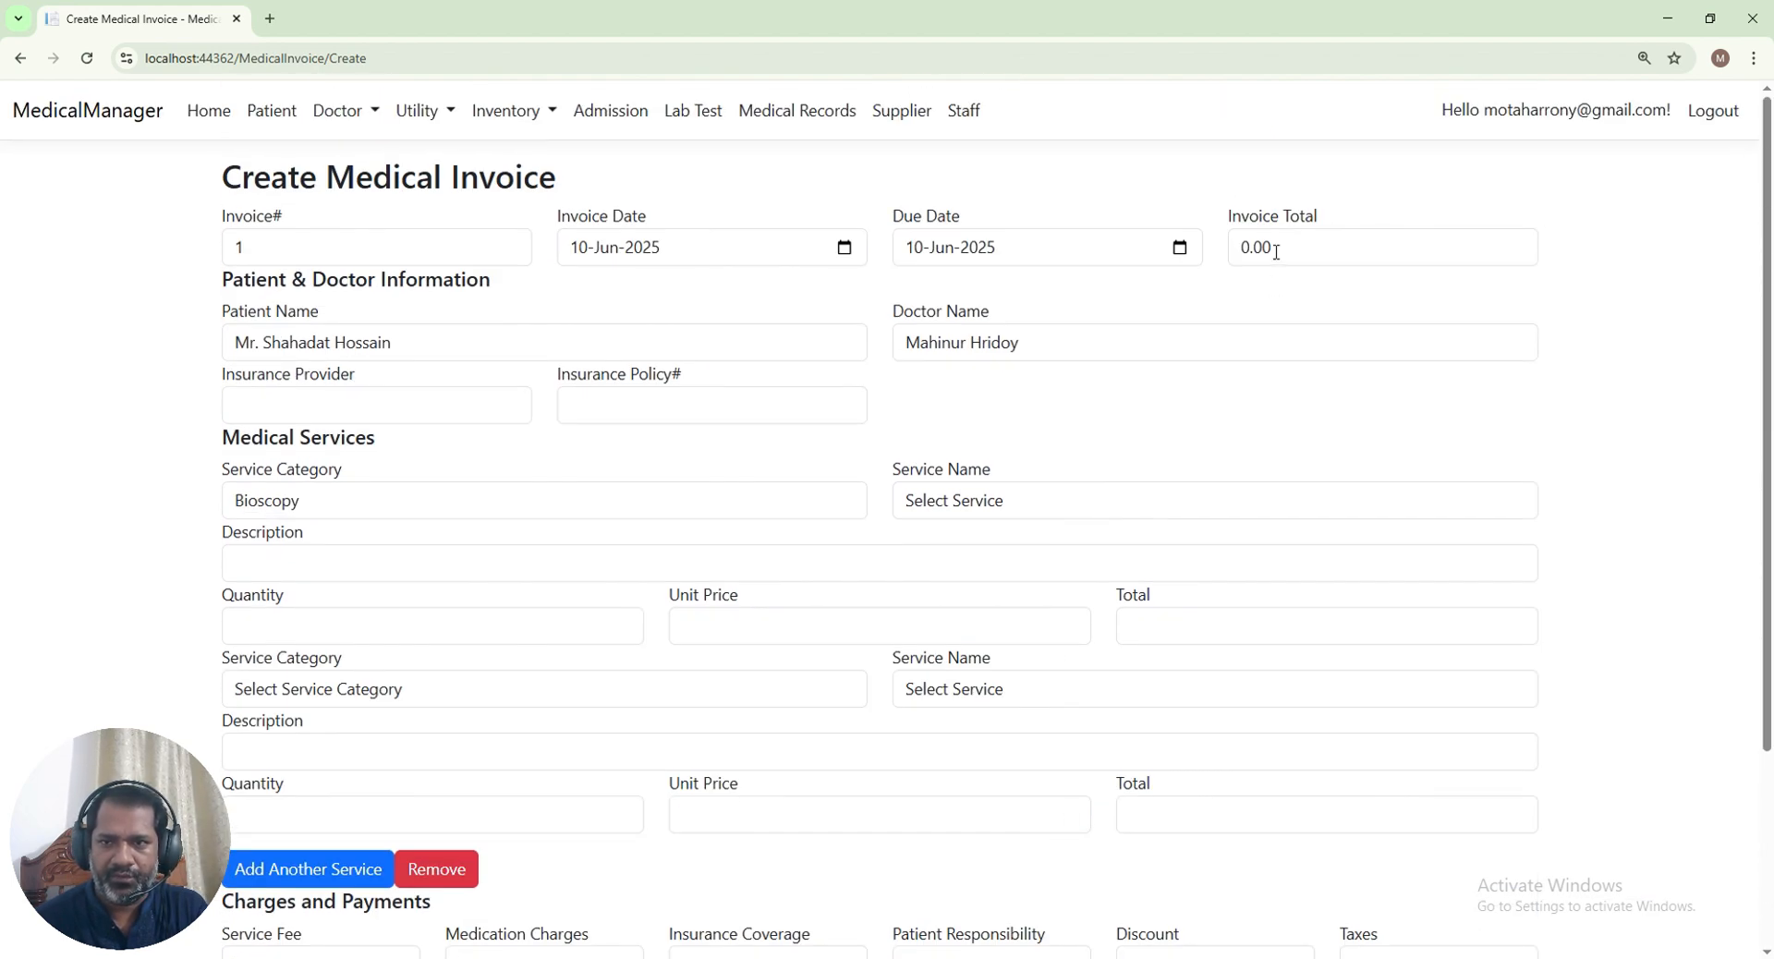
scroll(737, 534, "down", 3)
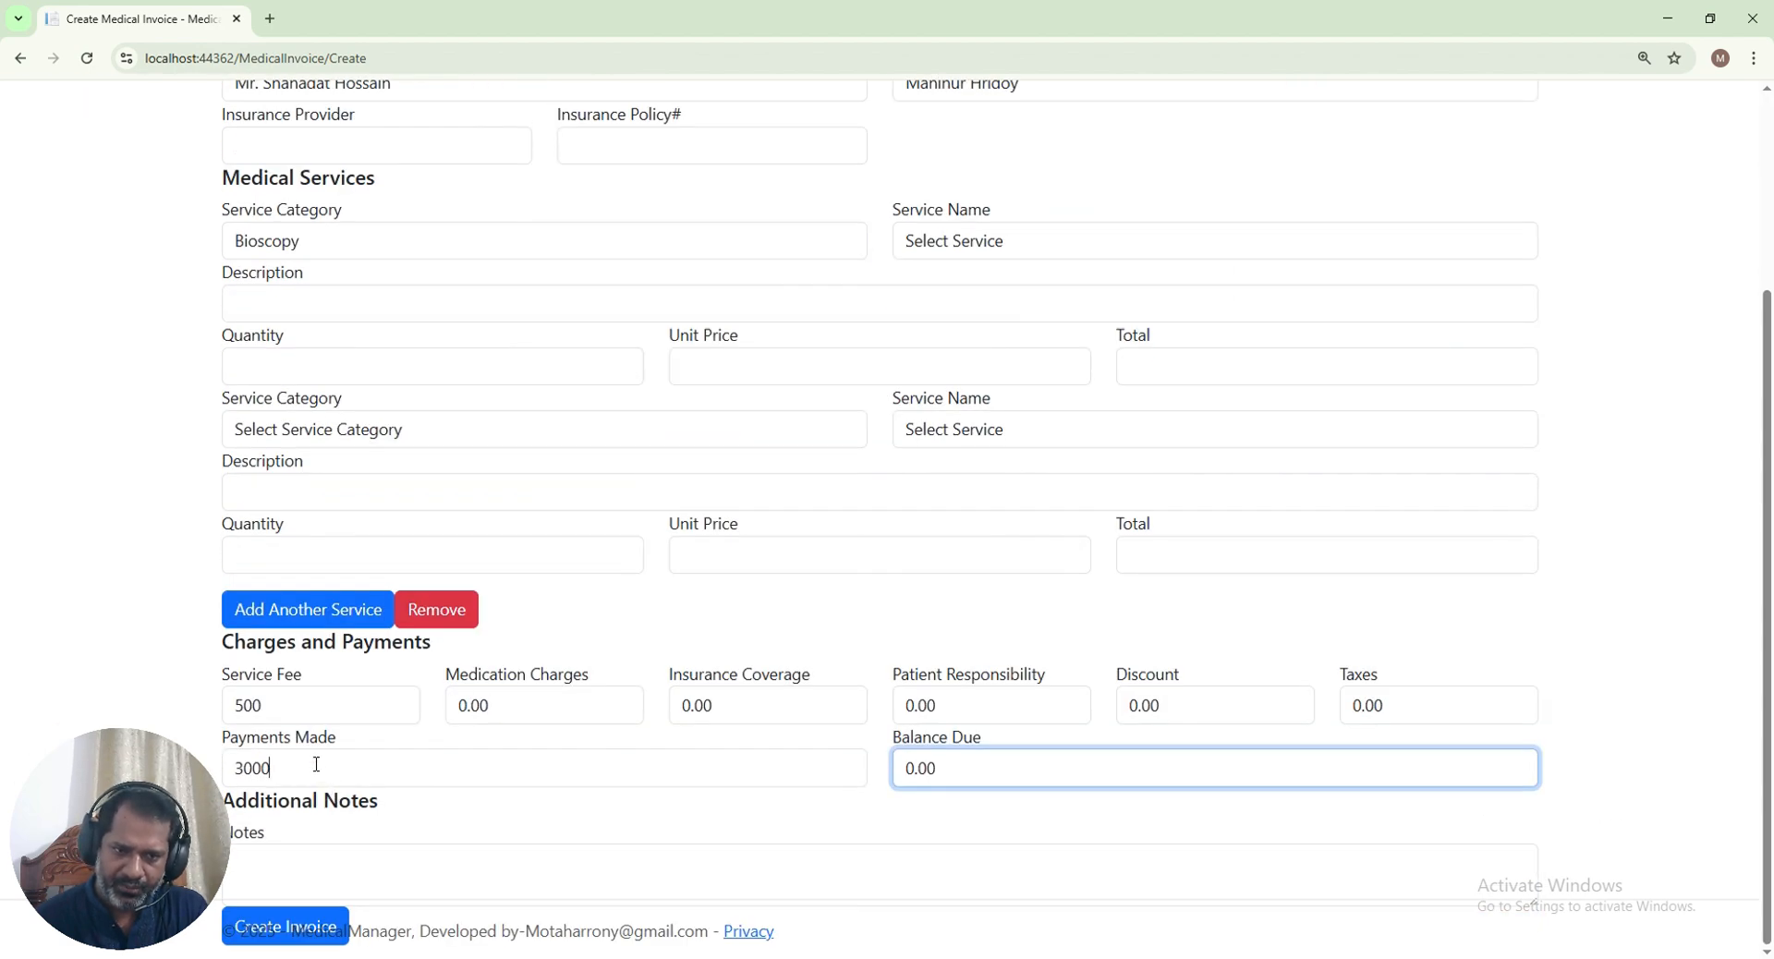
left_click_drag(270, 769, 231, 756)
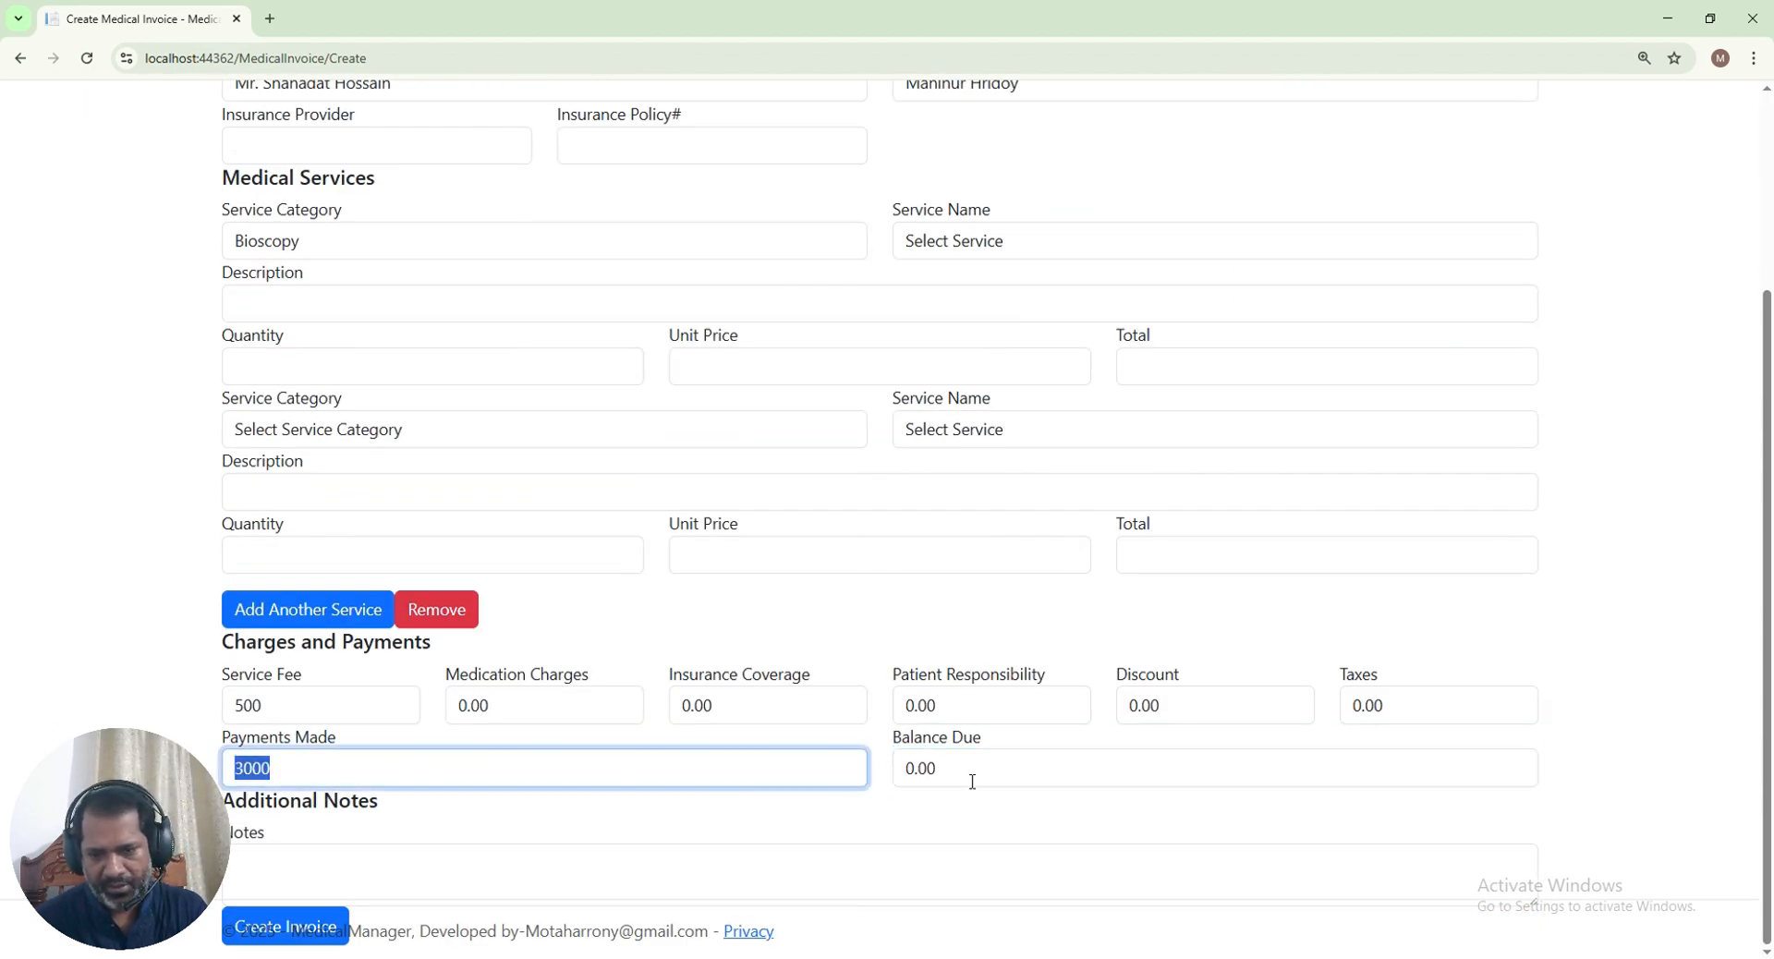
left_click_drag(976, 778, 879, 772)
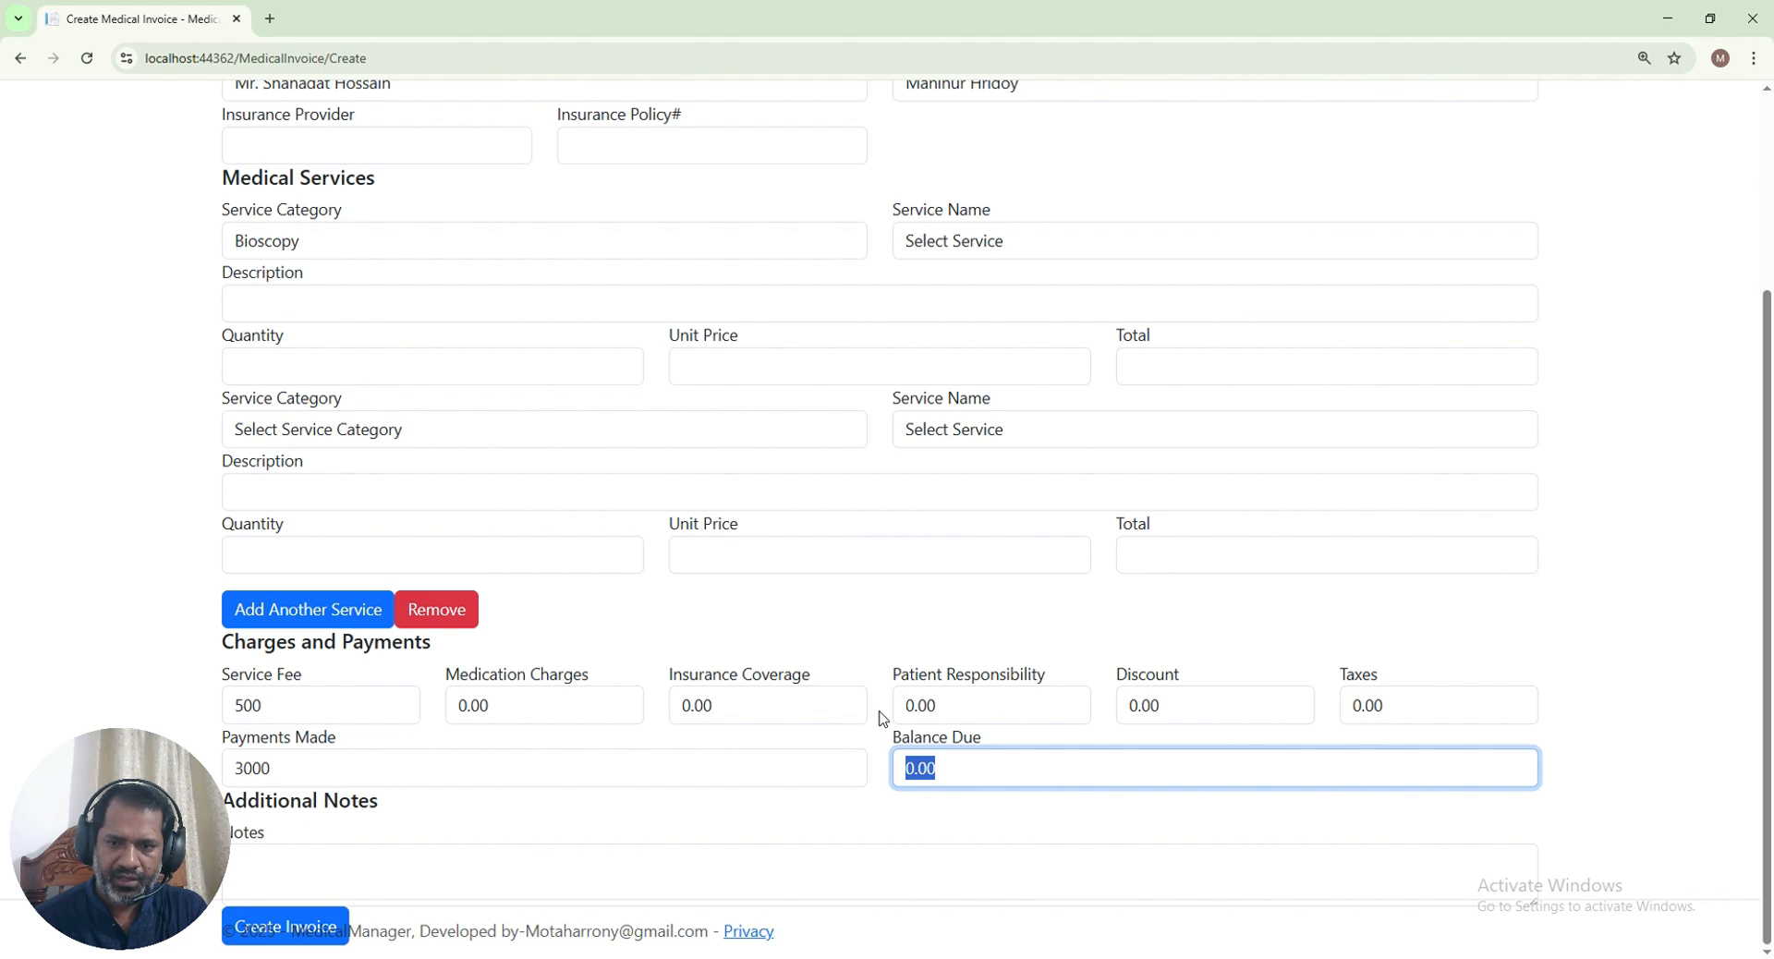
Enter "Thank you..." in the invoice's additional notes and try to create the invoice
left_click(427, 864)
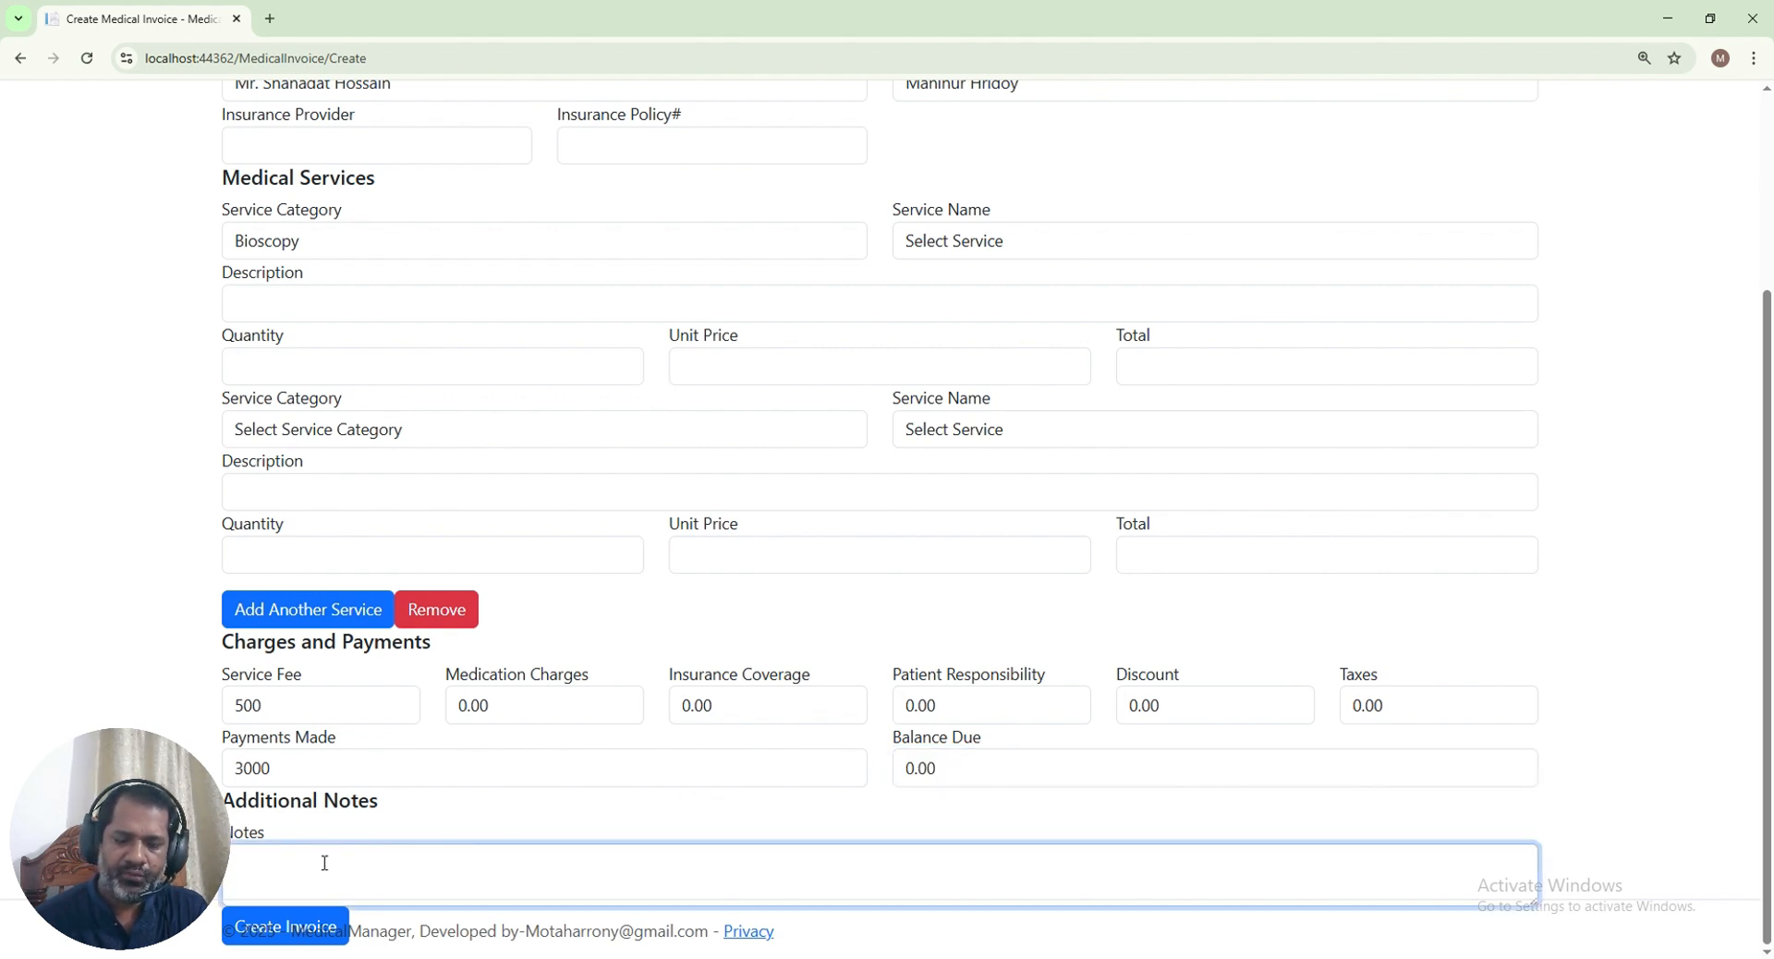
type("Tha")
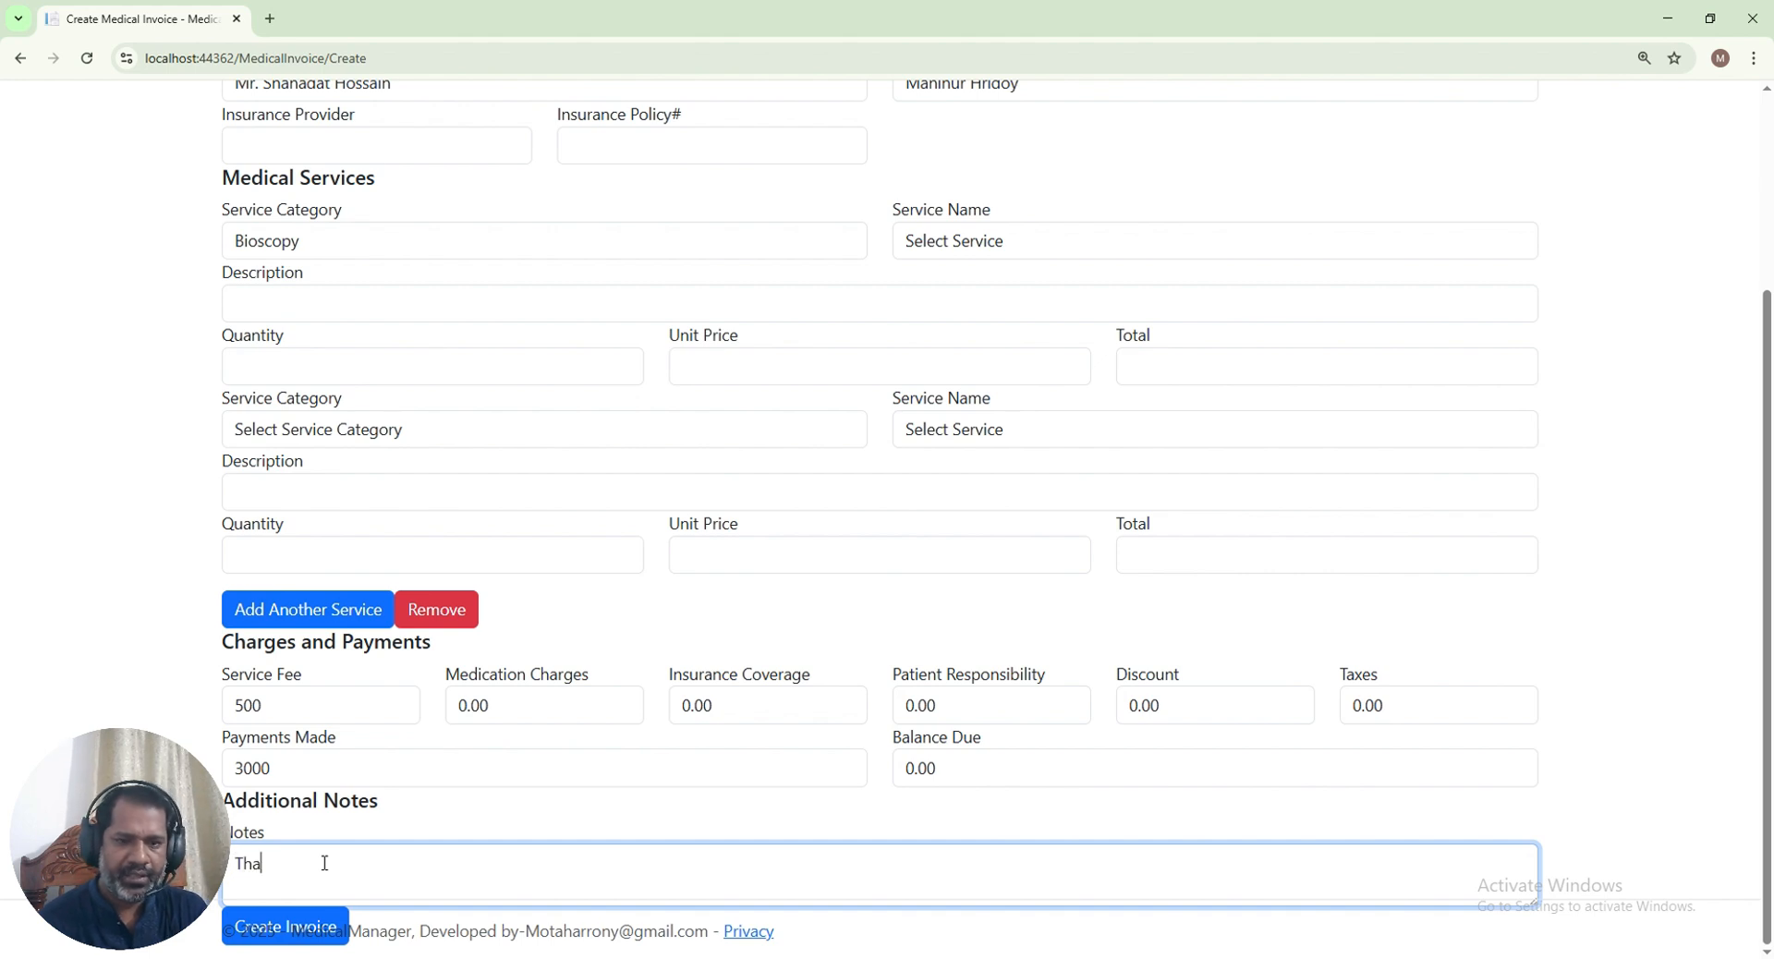
type("nk you...")
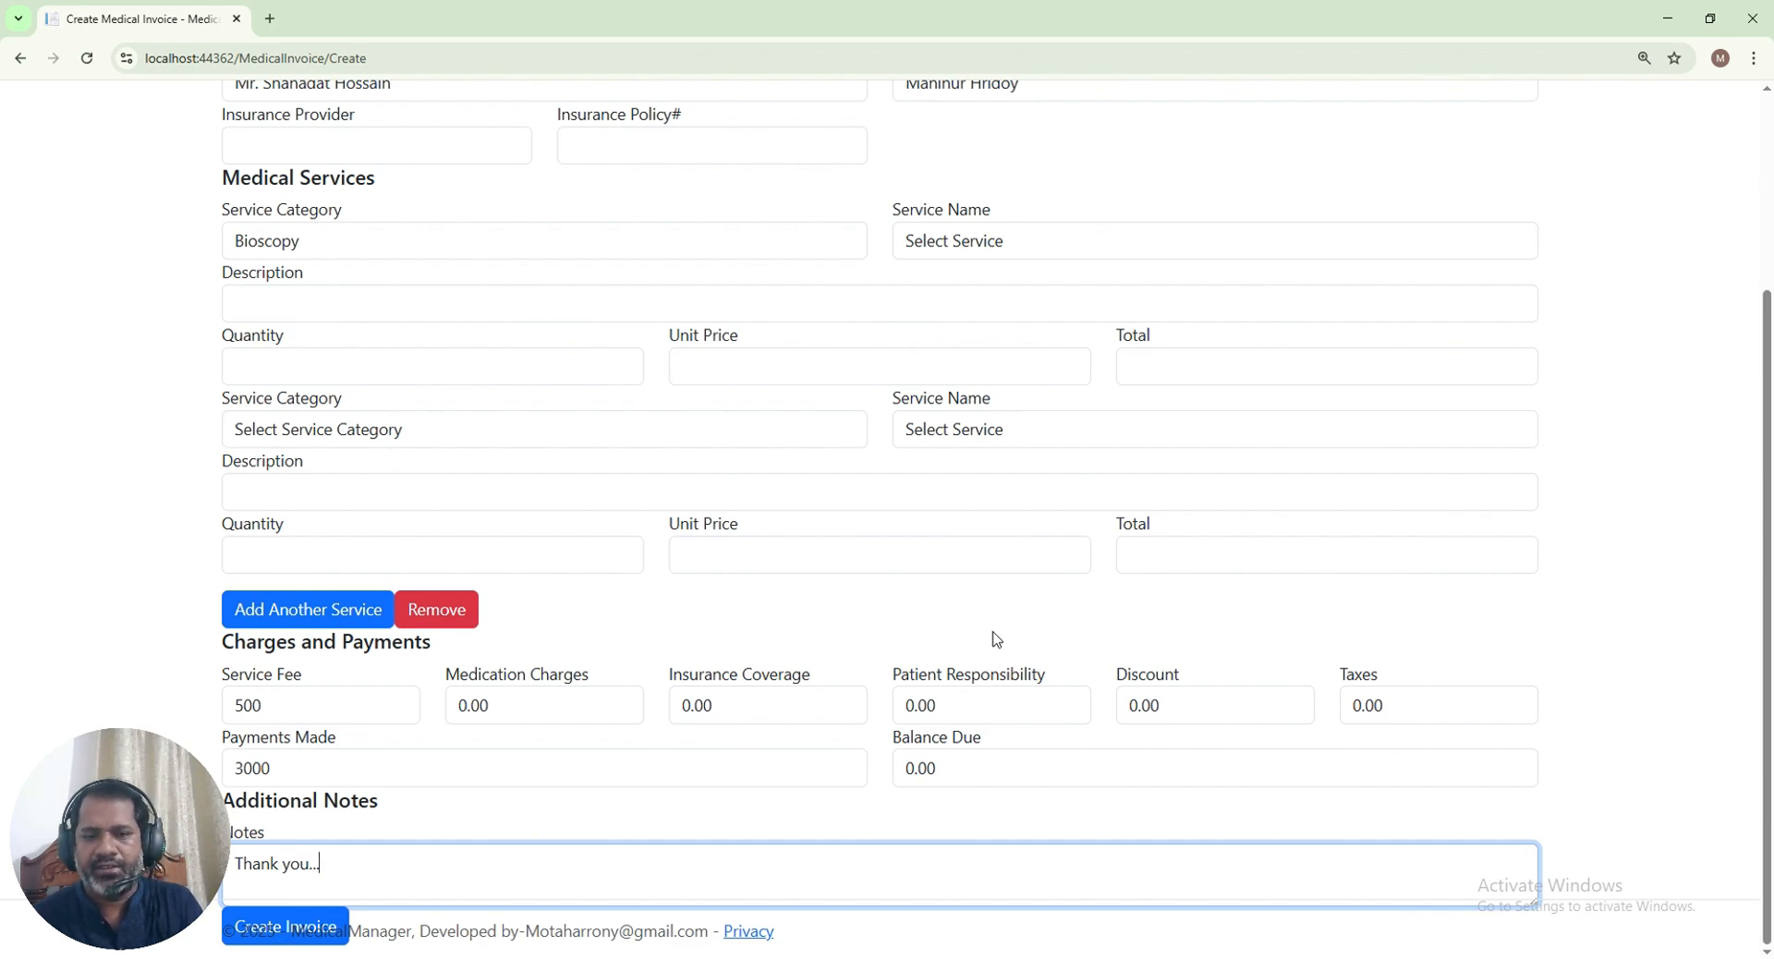
key("ctrl+minus")
key("ctrl+minus")
key("ctrl+minus")
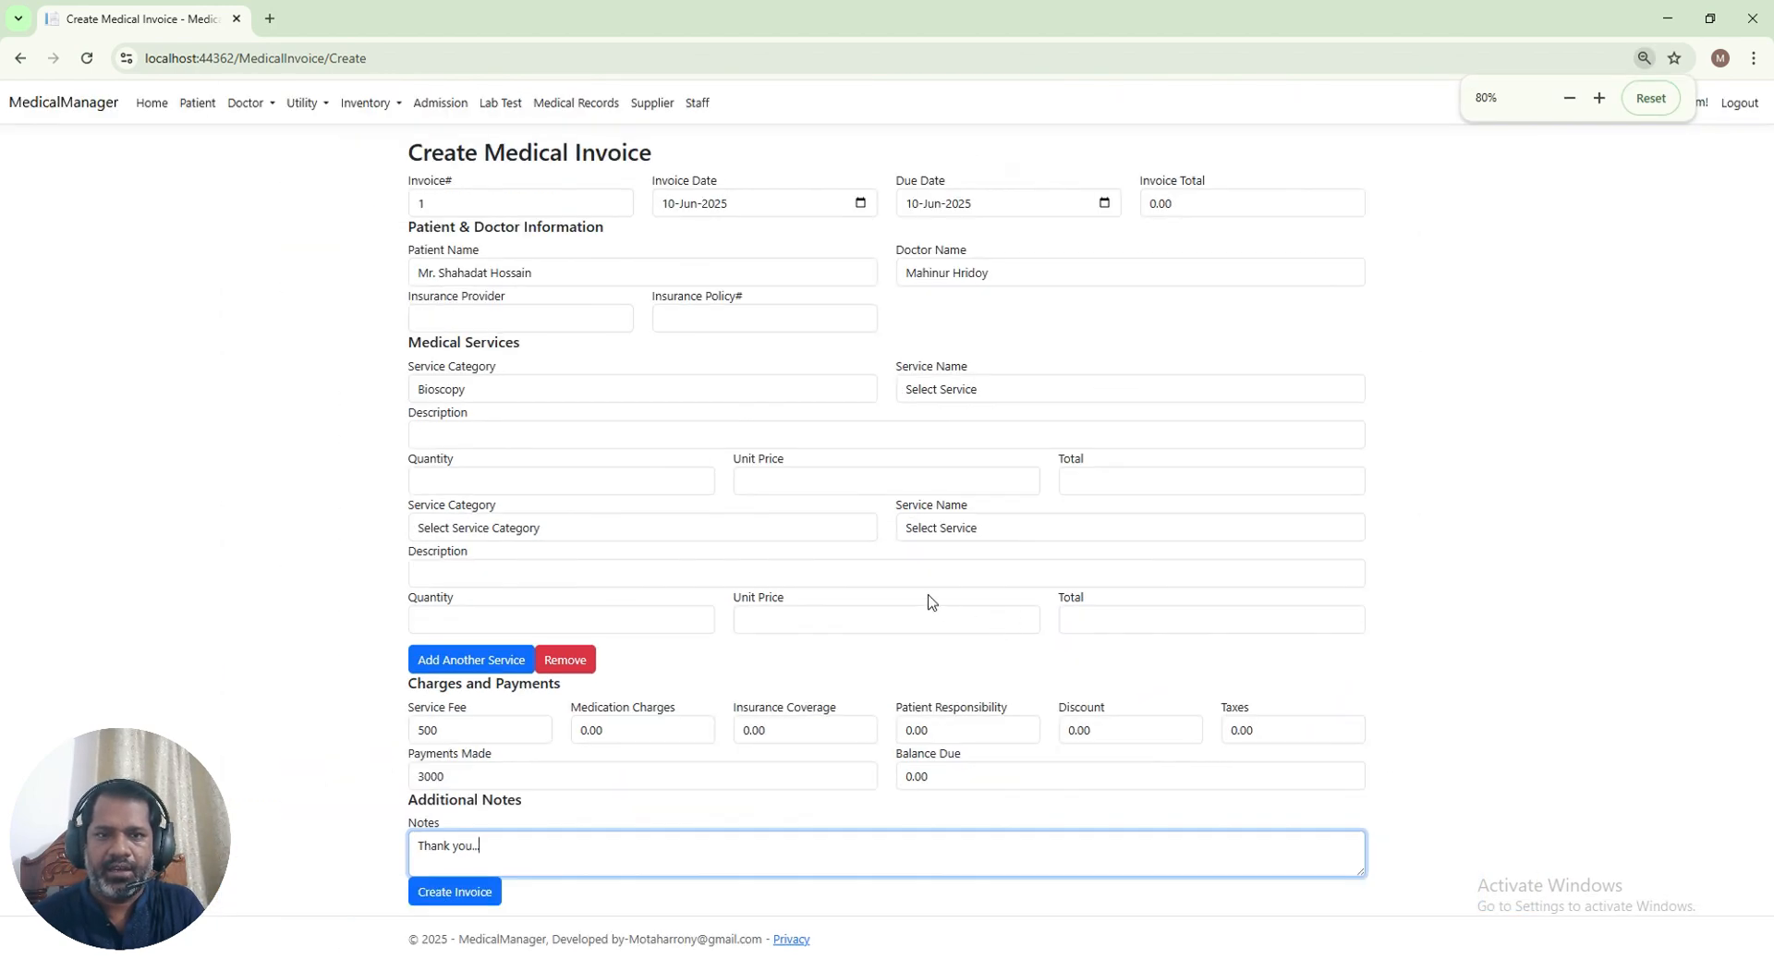
key("ctrl+minus")
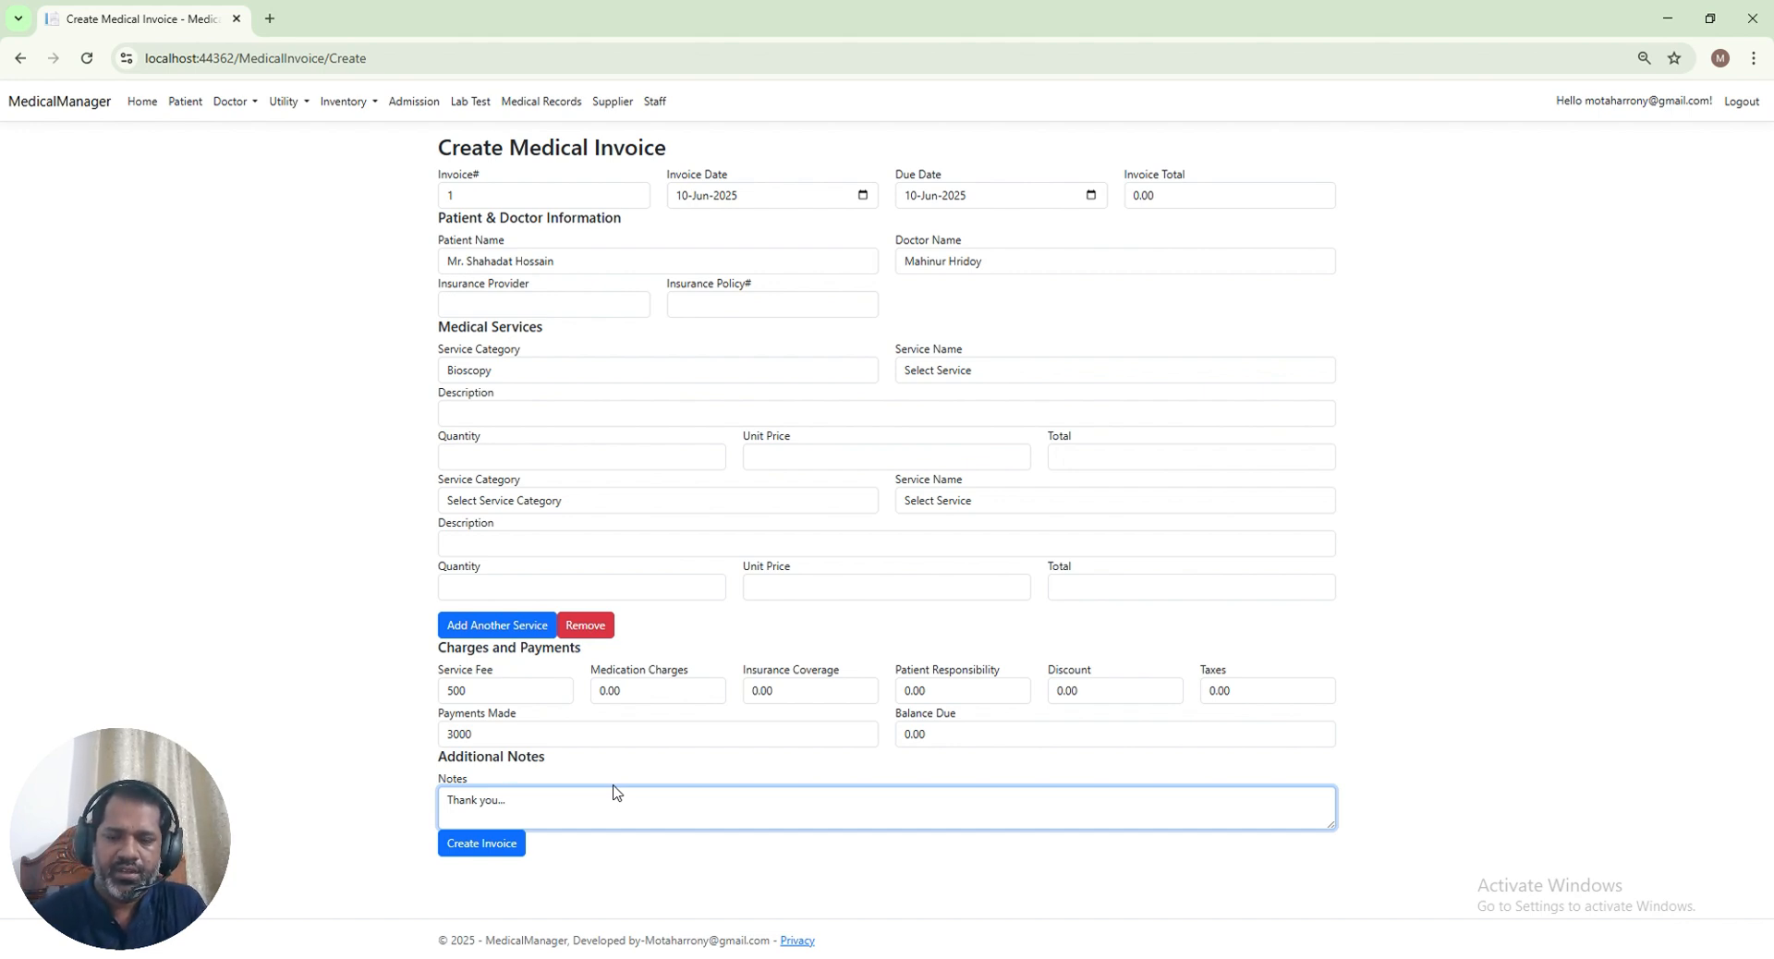
left_click(482, 845)
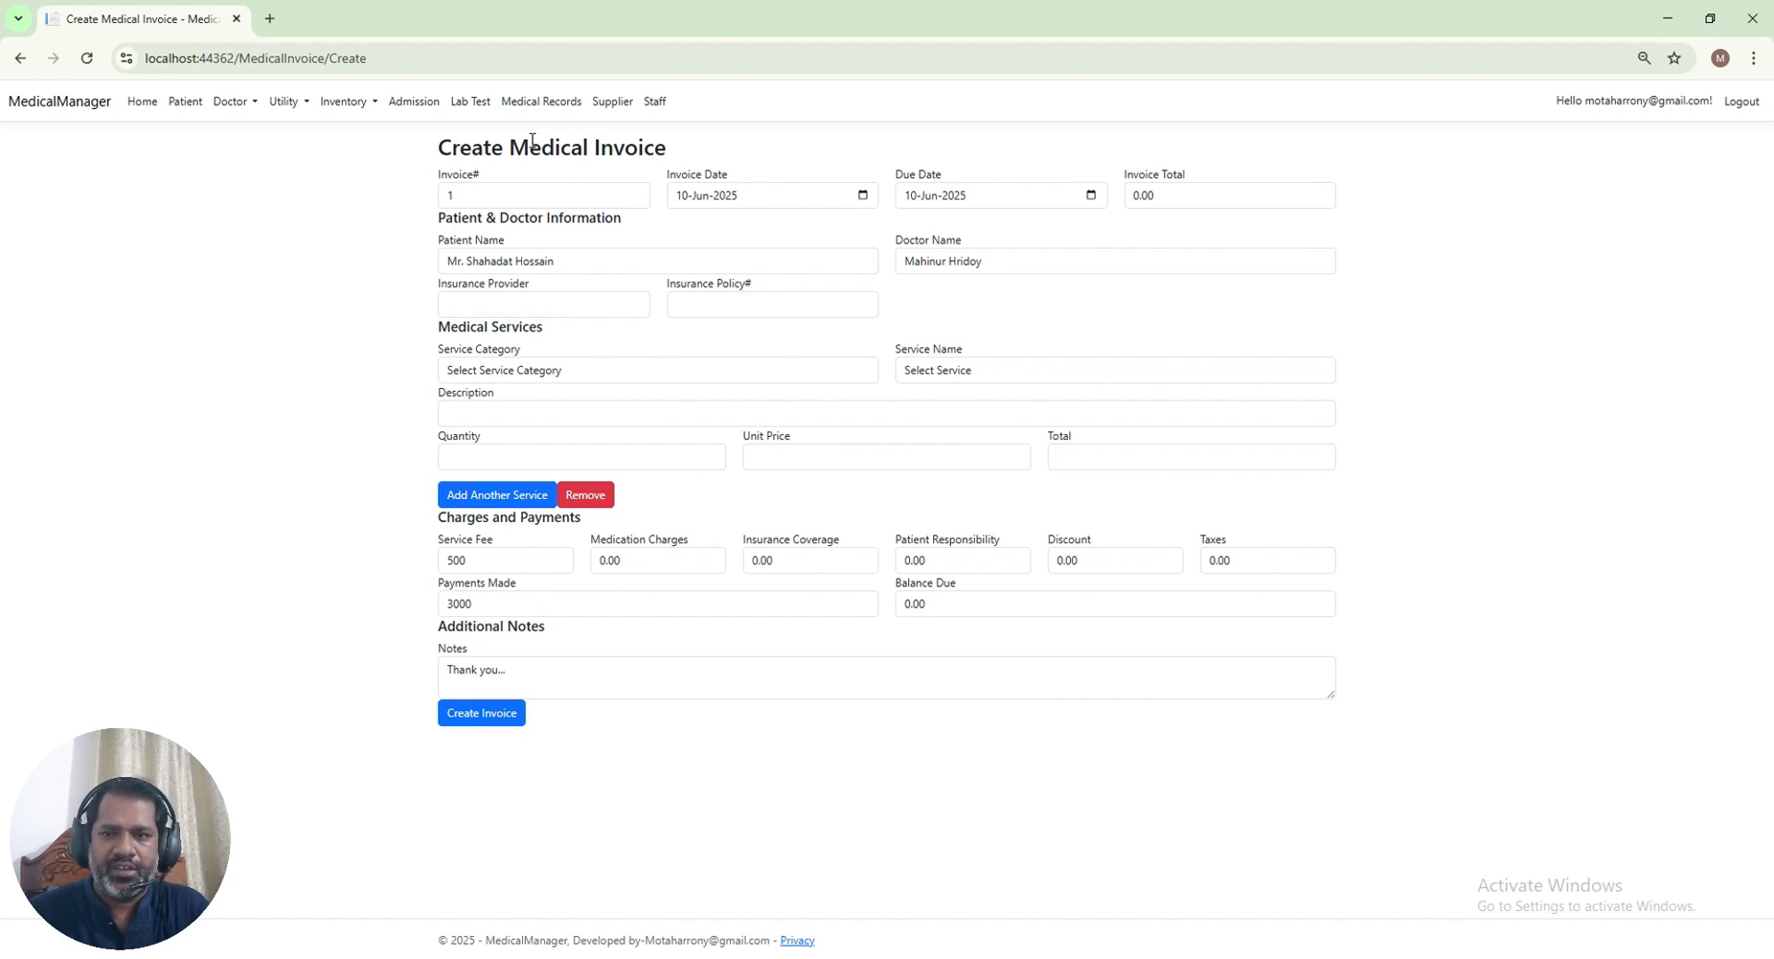
View the supplier and staff lists, return to the suppliers, and open a new supplier form
key("ctrl+plus")
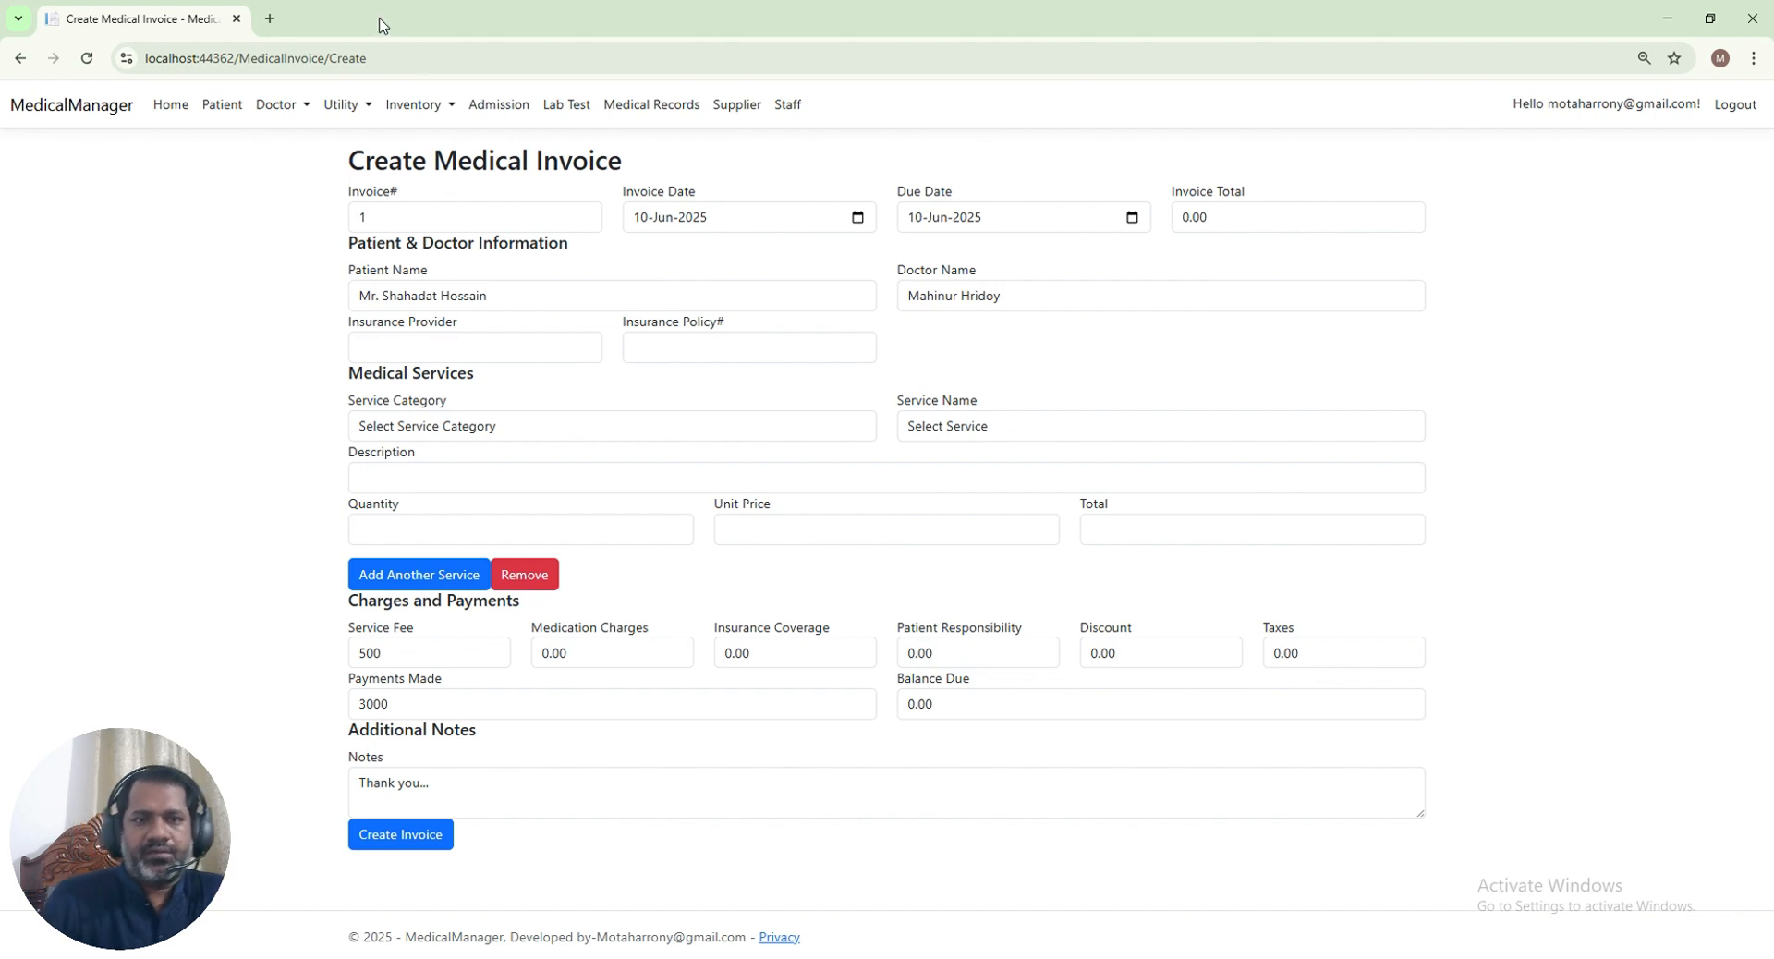
left_click(737, 113)
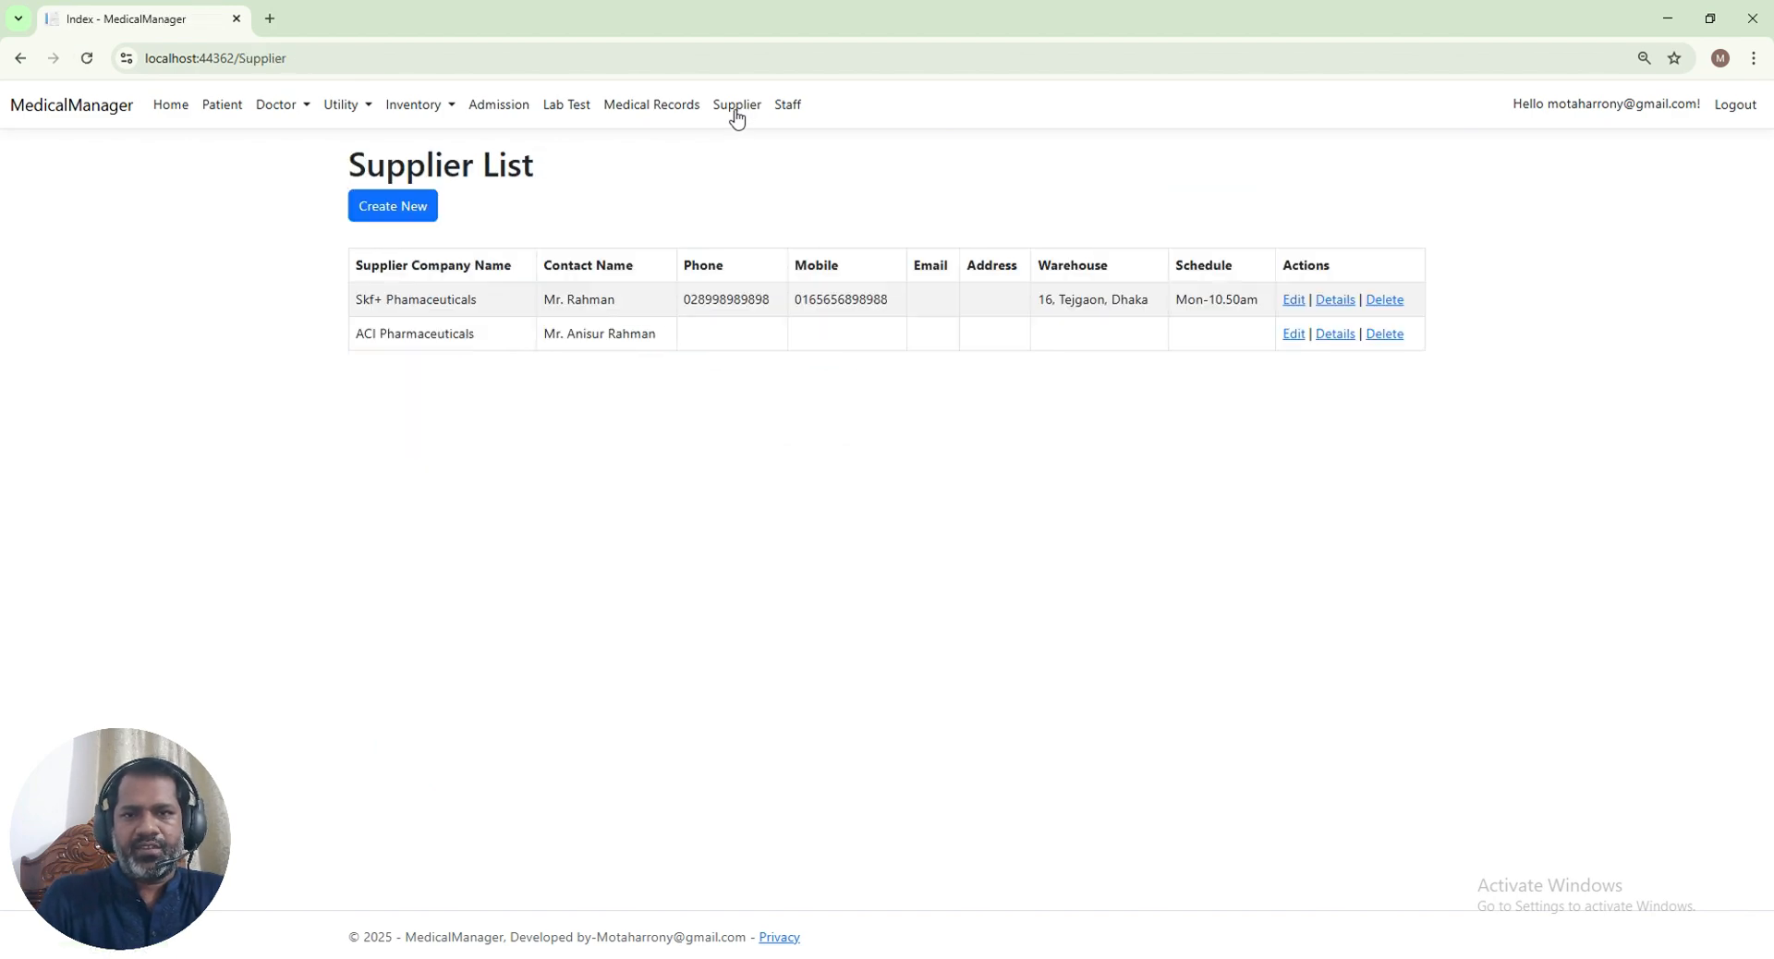
left_click(790, 108)
left_click(749, 107)
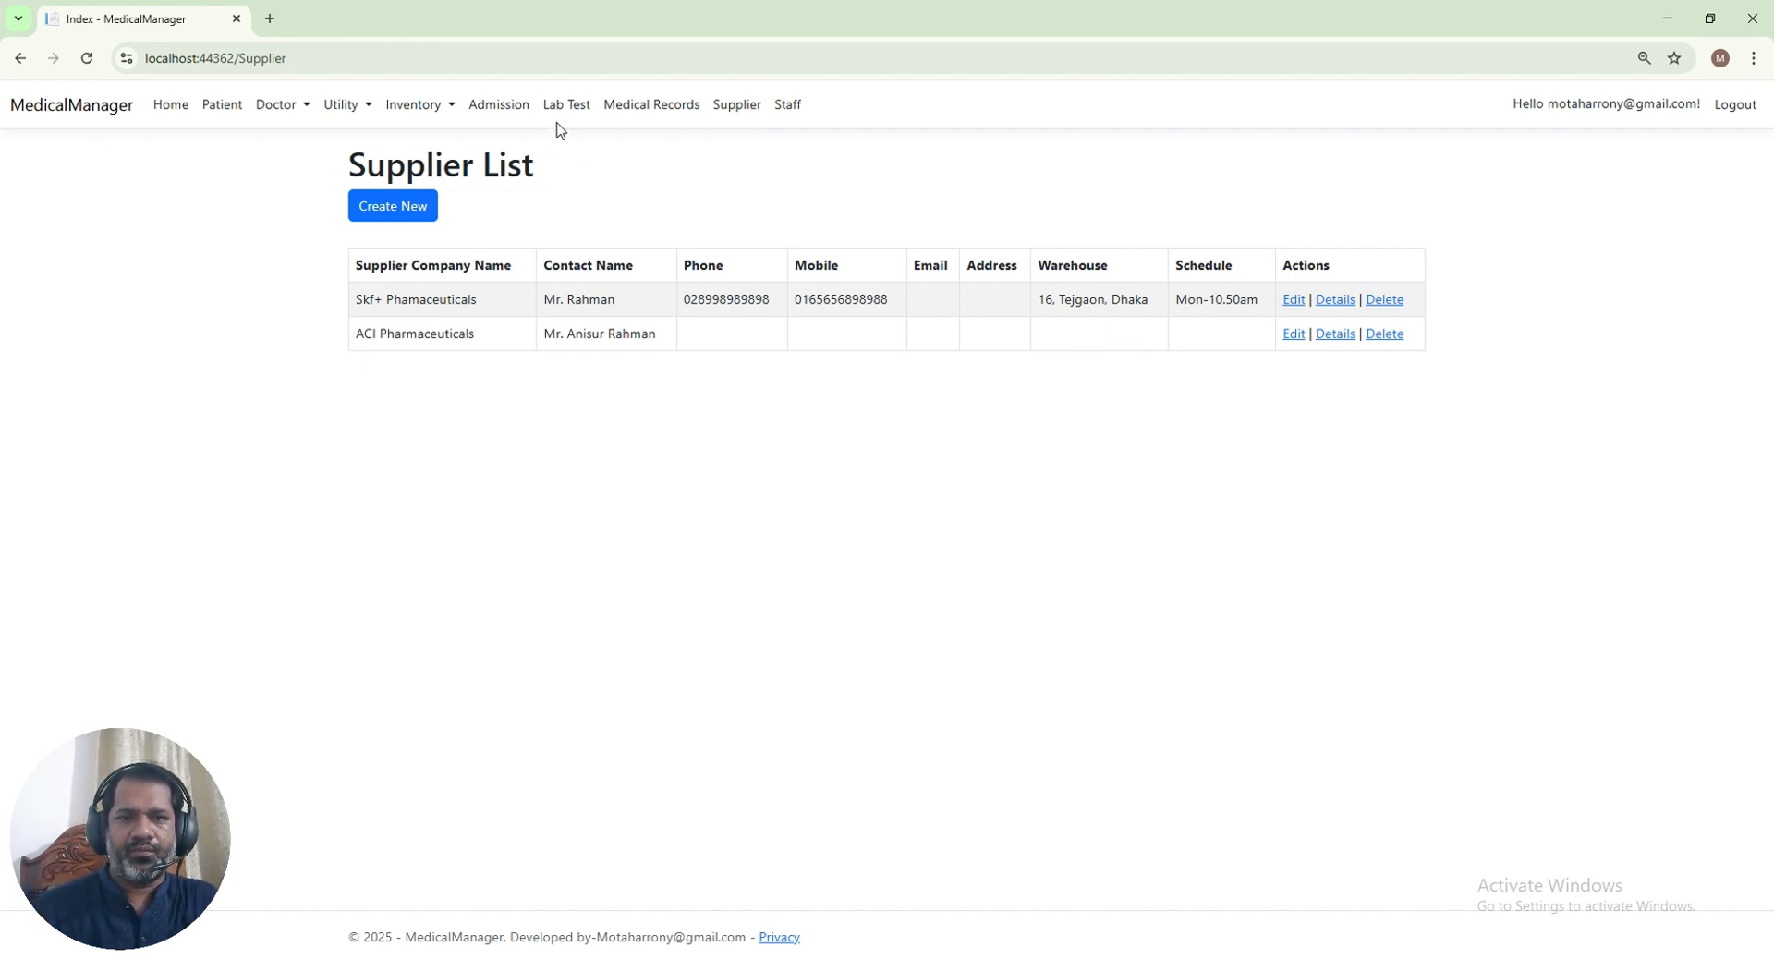
left_click(397, 211)
Open the staff list, view the blank form for creating a staff member, and cancel it
left_click(783, 106)
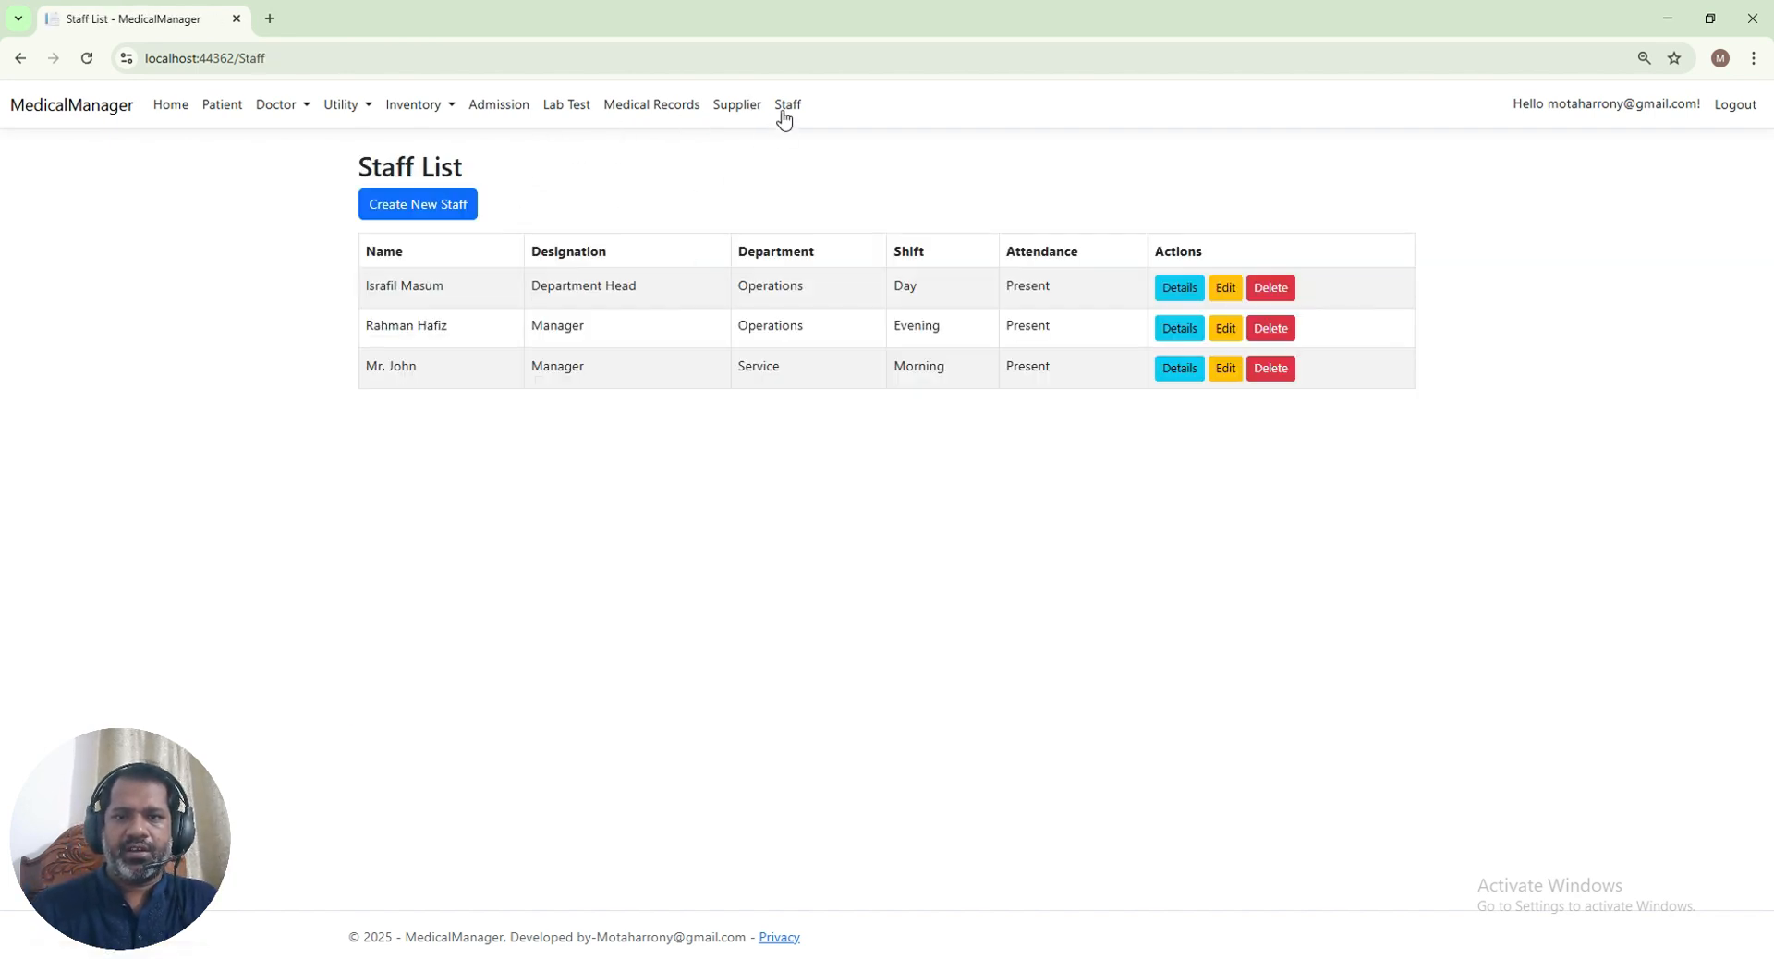
left_click(431, 206)
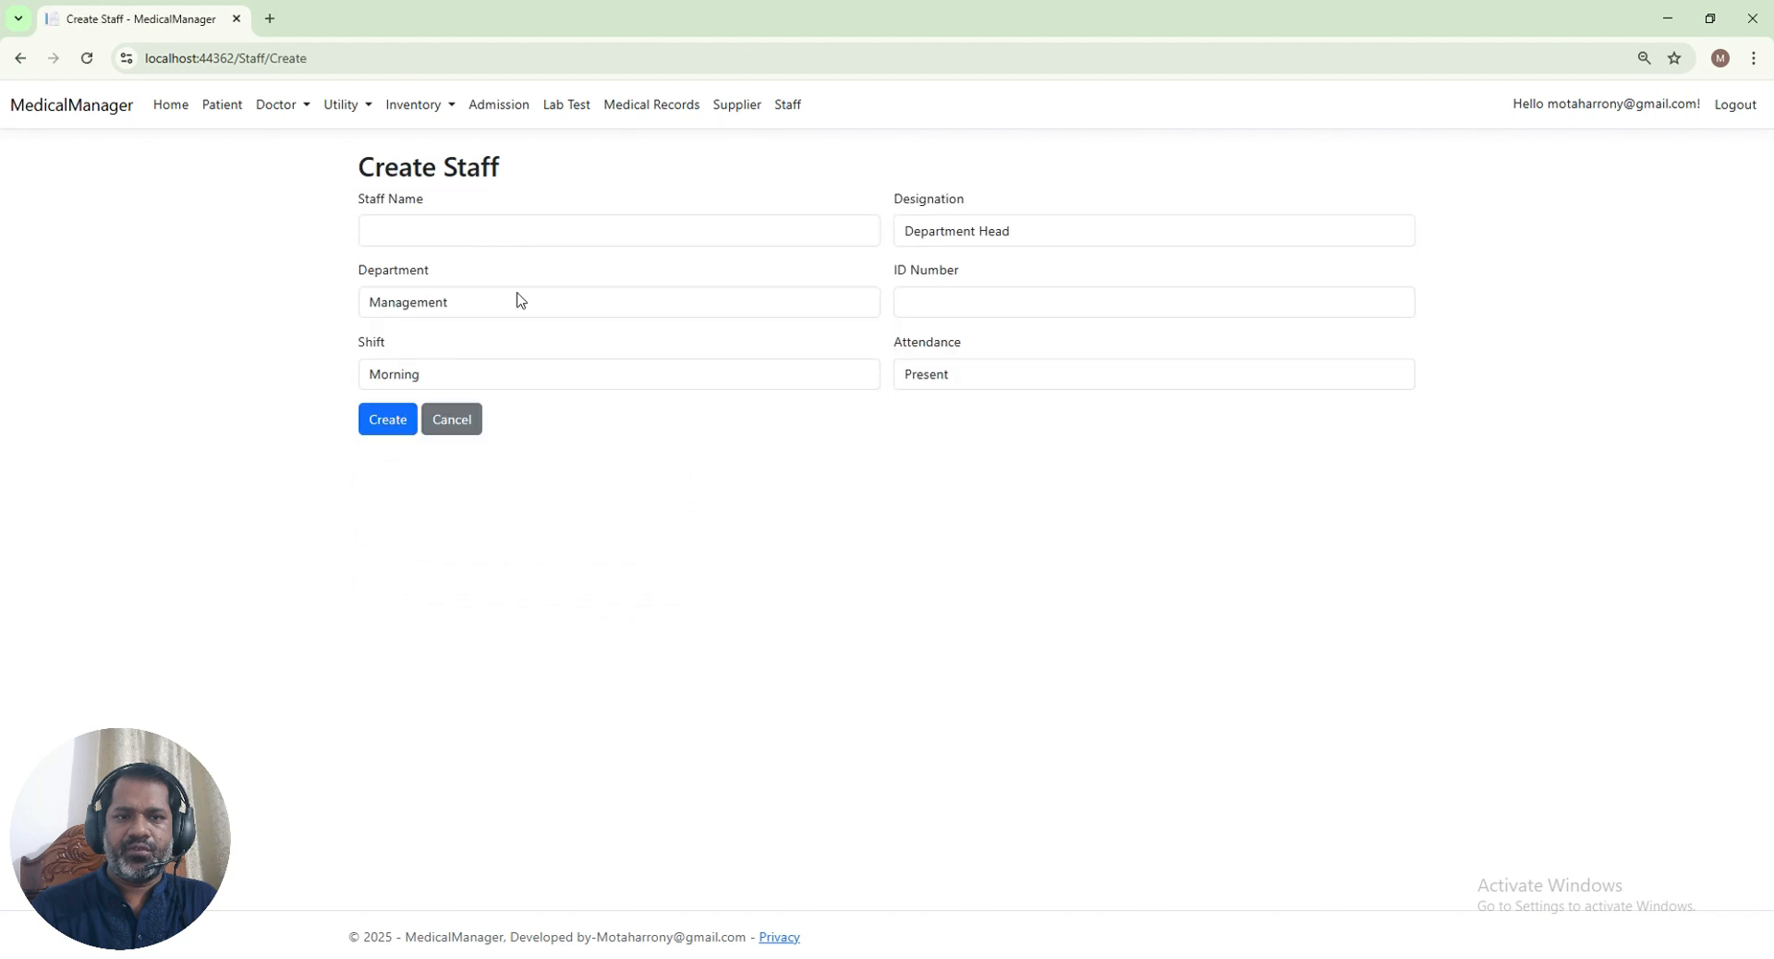
left_click(452, 423)
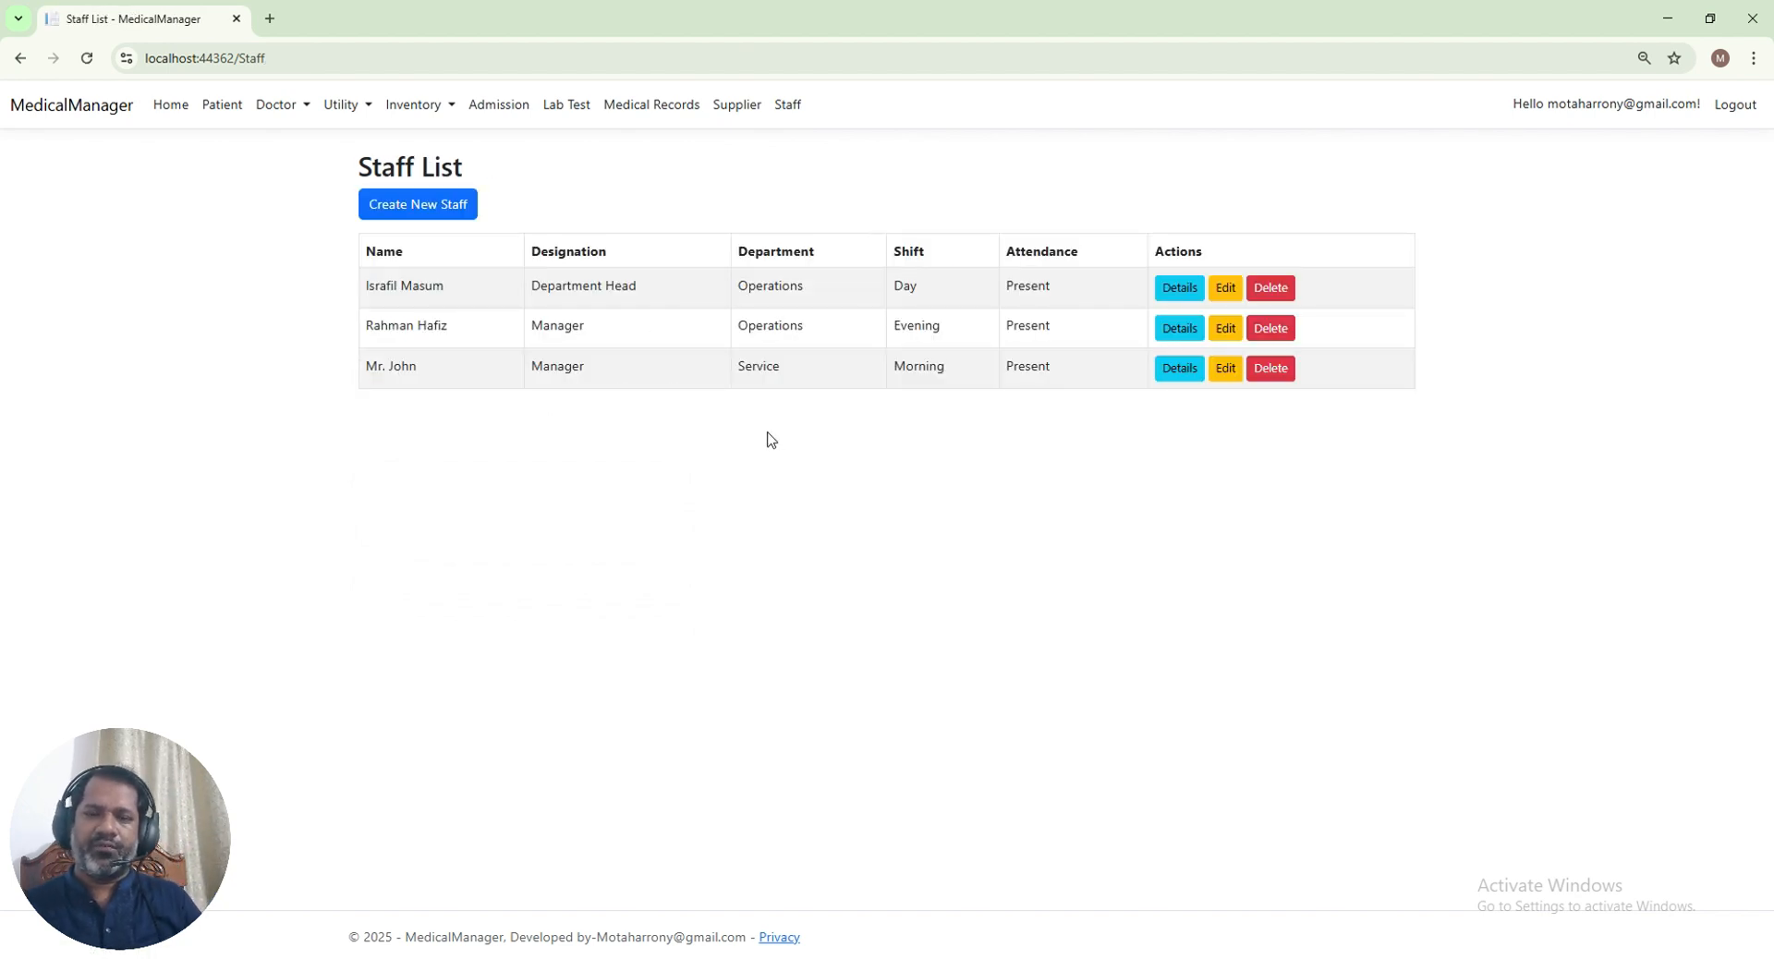